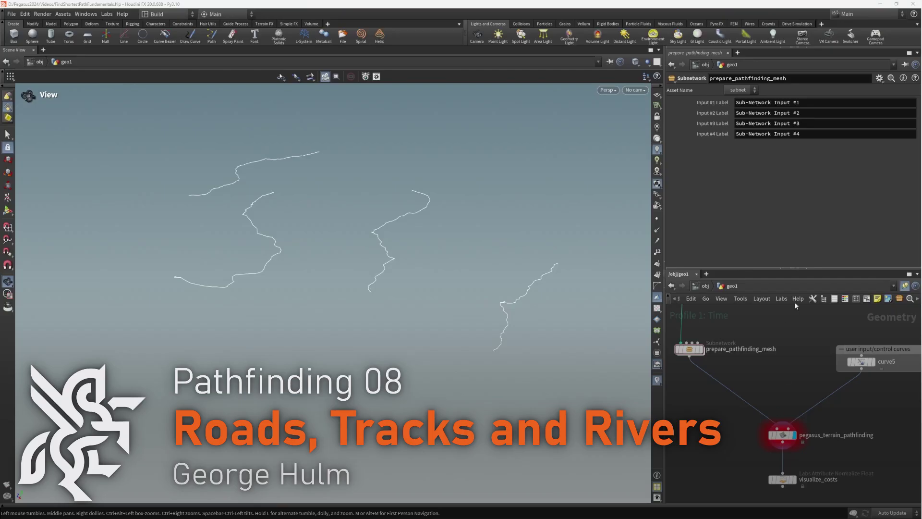
pyautogui.moveTo(786, 339); pyautogui.dragTo(806, 357, button='middle')
pyautogui.scroll(-1, 807, 353)
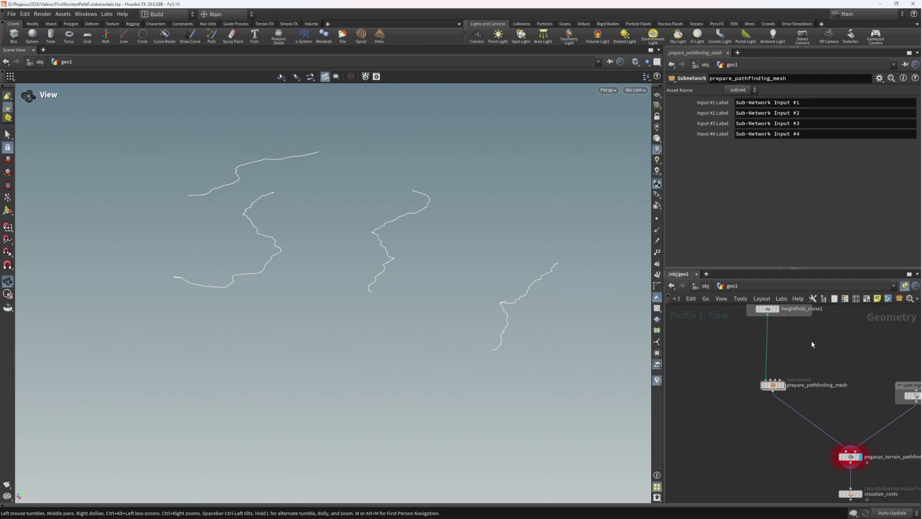
pyautogui.moveTo(792, 353); pyautogui.dragTo(810, 354, button='middle')
pyautogui.moveTo(717, 351); pyautogui.dragTo(749, 347, button='middle')
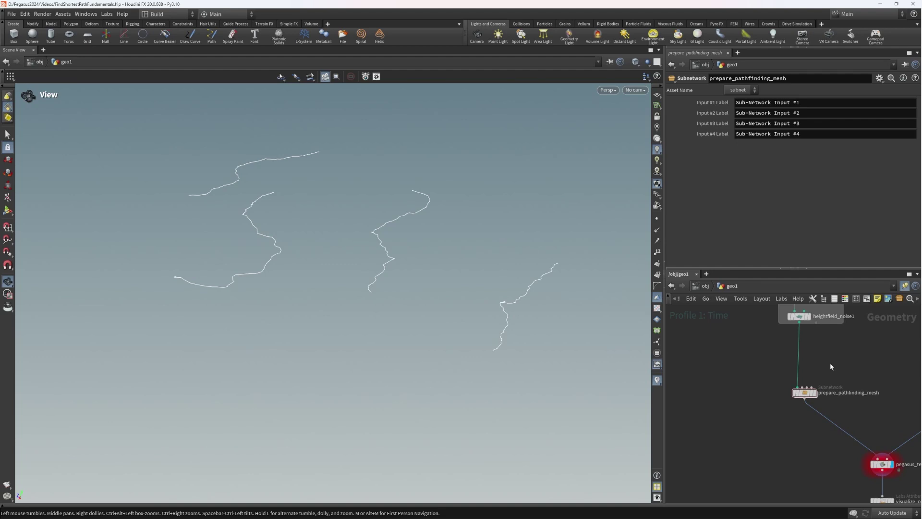
pyautogui.moveTo(716, 353); pyautogui.dragTo(731, 355, button='middle')
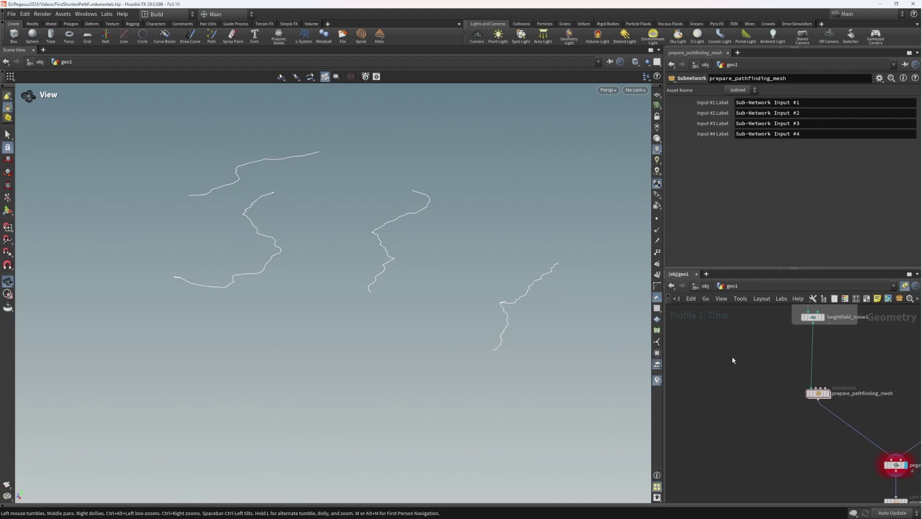
pyautogui.moveTo(732, 357); pyautogui.dragTo(695, 340, button='middle')
pyautogui.moveTo(815, 345); pyautogui.dragTo(806, 352, button='middle')
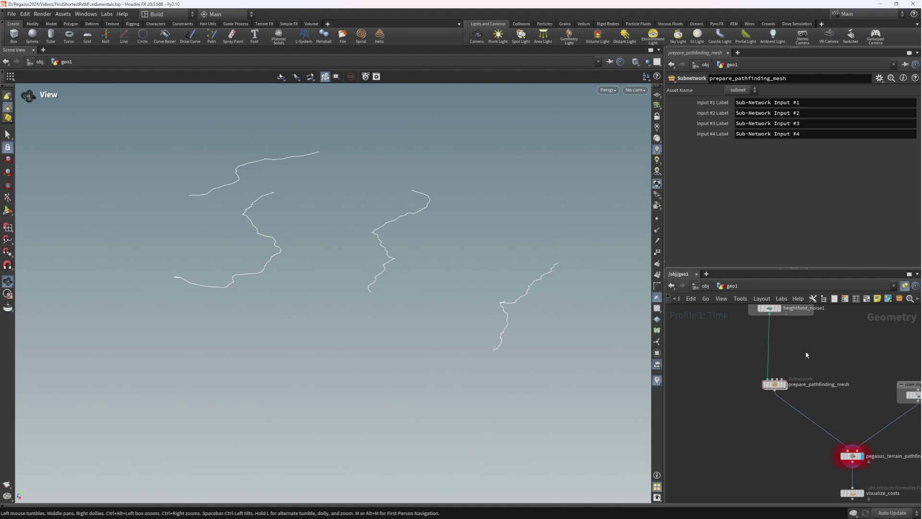
pyautogui.moveTo(719, 353)
pyautogui.mouseDown(button='middle')
pyautogui.moveTo(735, 359)
pyautogui.moveTo(713, 363)
pyautogui.mouseUp(button='middle')
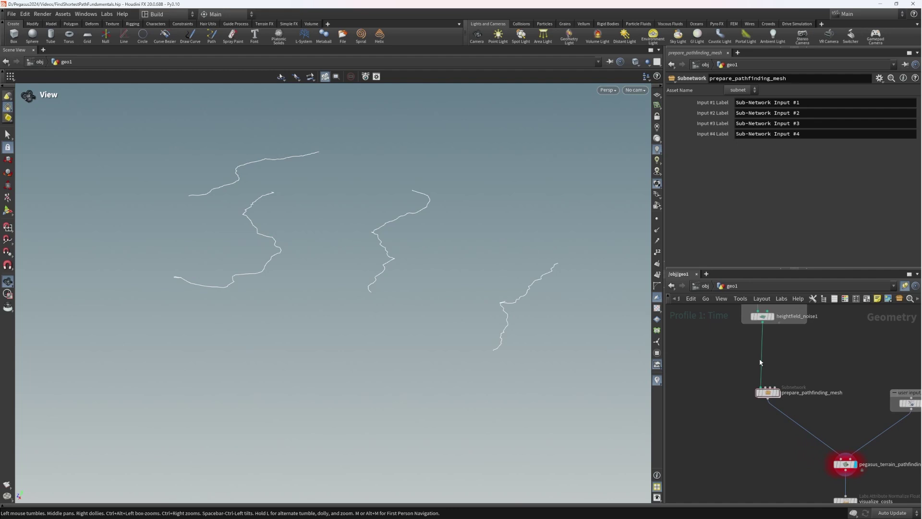
pyautogui.moveTo(825, 359); pyautogui.dragTo(828, 361, button='middle')
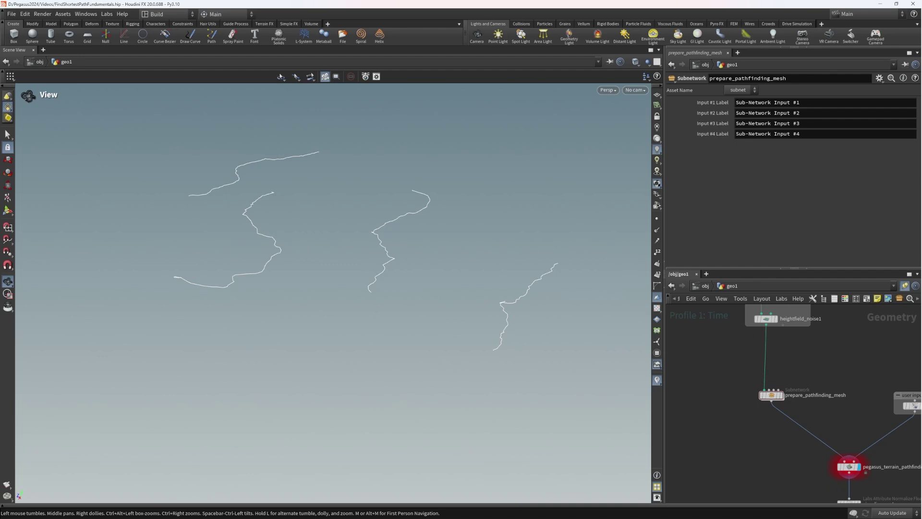
pyautogui.hotkey('alt', 'Tab')
pyautogui.moveTo(340, 282); pyautogui.dragTo(316, 228)
pyautogui.moveTo(510, 109); pyautogui.dragTo(434, 109)
# Add a File node beside the network and load the Pegasus_LandscapeColorMap_Complete.landscape_color.bgeo.sc geometry into it.
pyautogui.moveTo(704, 358); pyautogui.dragTo(793, 357, button='middle')
pyautogui.press('Tab')
pyautogui.write('file')
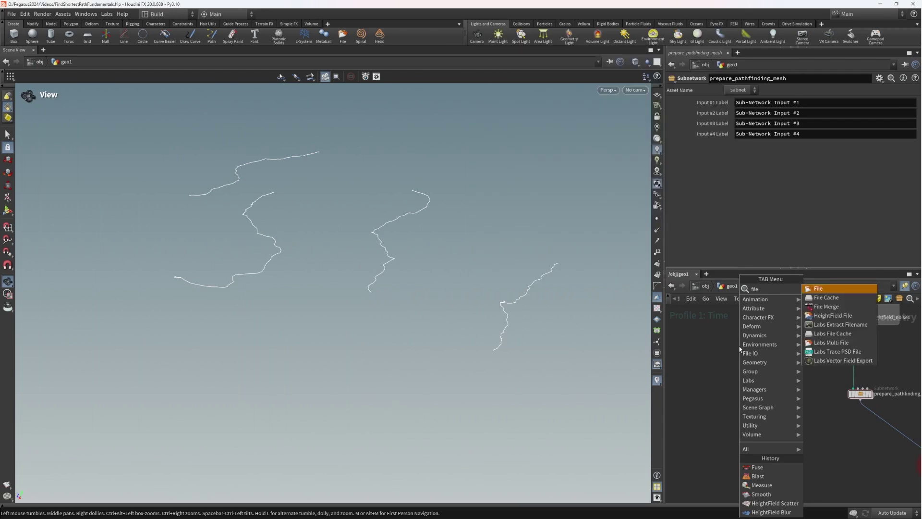
pyautogui.press('Return')
pyautogui.click(739, 347)
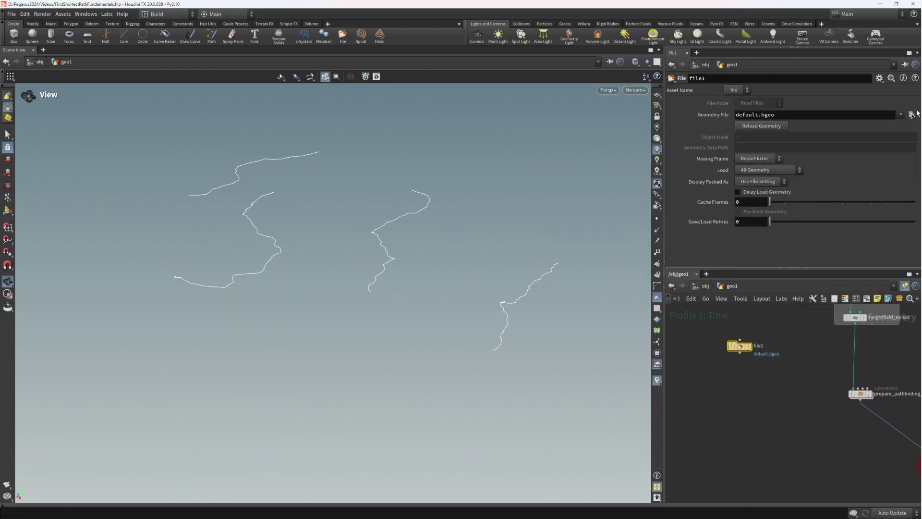
pyautogui.click(912, 115)
pyautogui.doubleClick(601, 293)
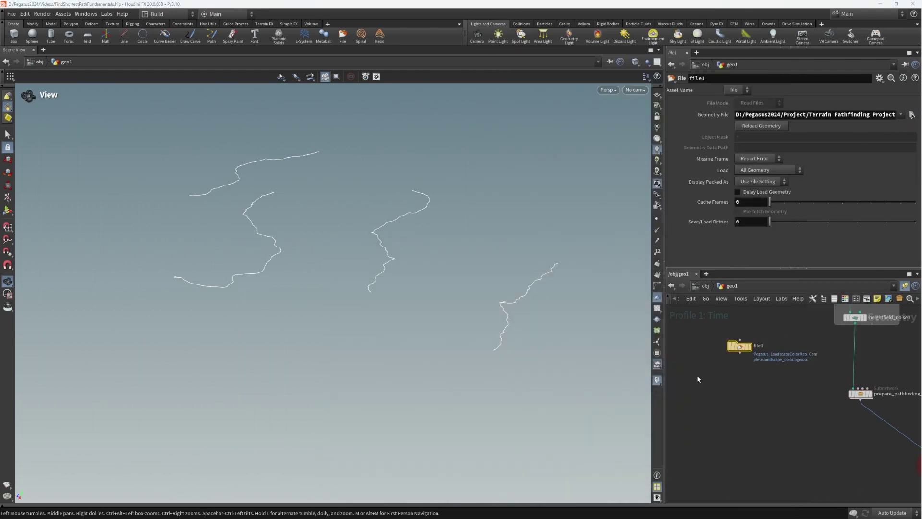
# Display the file1 terrain and examine its shape and colours from several angles.
pyautogui.click(747, 347)
pyautogui.moveTo(321, 283); pyautogui.dragTo(473, 277)
pyautogui.scroll(-5, 437, 264)
pyautogui.moveTo(474, 277); pyautogui.dragTo(521, 301, button='middle')
pyautogui.scroll(2, 393, 280)
pyautogui.scroll(-3, 763, 422)
pyautogui.moveTo(877, 377); pyautogui.dragTo(857, 403, button='middle')
pyautogui.moveTo(881, 410); pyautogui.dragTo(795, 341)
pyautogui.moveTo(896, 477); pyautogui.dragTo(843, 428, button='middle')
pyautogui.scroll(4, 859, 395)
pyautogui.scroll(-4, 815, 394)
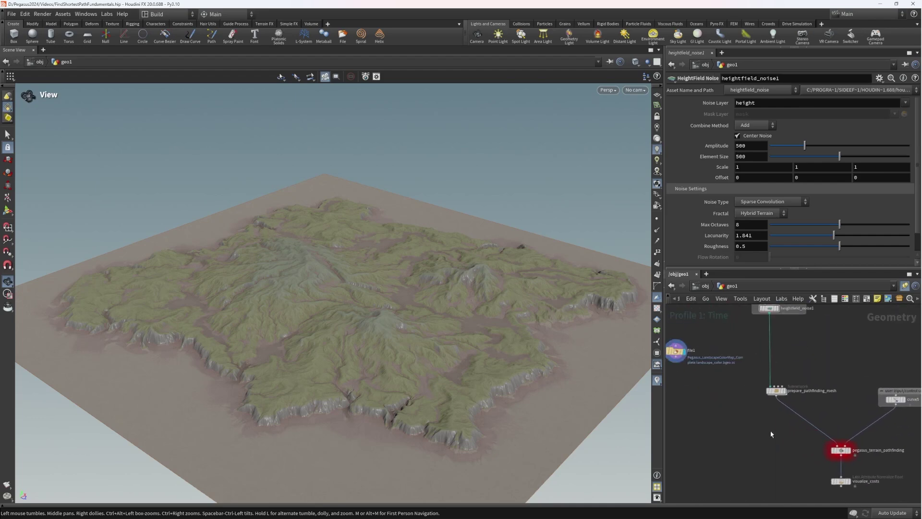
# Display the prepare_pathfinding_mesh output and examine its mesh alongside the surrounding pathfinding nodes.
pyautogui.click(783, 391)
pyautogui.scroll(8, 324, 269)
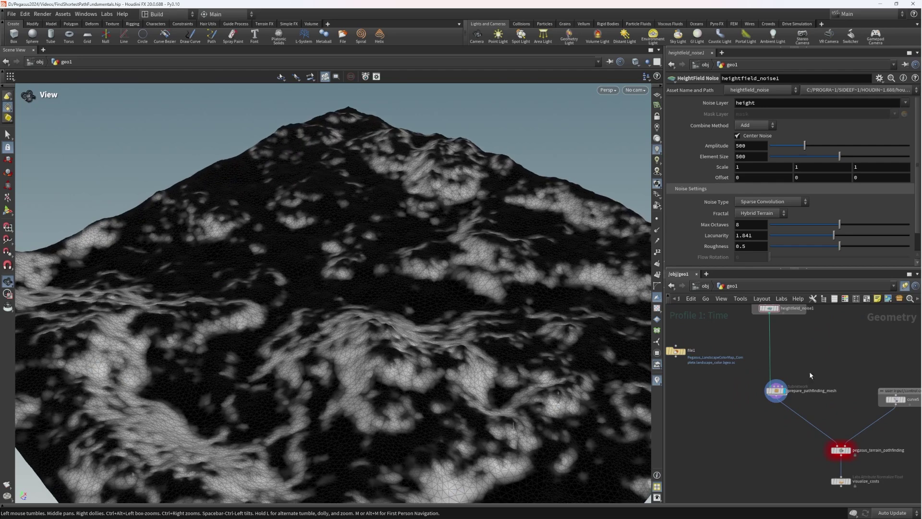
pyautogui.scroll(5, 807, 384)
pyautogui.scroll(-3, 799, 357)
pyautogui.moveTo(825, 375); pyautogui.dragTo(828, 431, button='middle')
pyautogui.scroll(-4, 829, 431)
pyautogui.moveTo(801, 382); pyautogui.dragTo(801, 356, button='middle')
pyautogui.moveTo(689, 358); pyautogui.dragTo(701, 339)
pyautogui.scroll(5, 811, 396)
pyautogui.moveTo(850, 358); pyautogui.dragTo(829, 335, button='middle')
pyautogui.scroll(-2, 829, 335)
pyautogui.moveTo(872, 339); pyautogui.dragTo(721, 379)
pyautogui.moveTo(823, 384); pyautogui.dragTo(847, 415, button='middle')
pyautogui.scroll(-3, 711, 343)
pyautogui.moveTo(711, 344); pyautogui.dragTo(755, 375, button='middle')
# Connect the file1 output to the first input of prepare_pathfinding_mesh and interrupt the resulting cook.
pyautogui.click(711, 347)
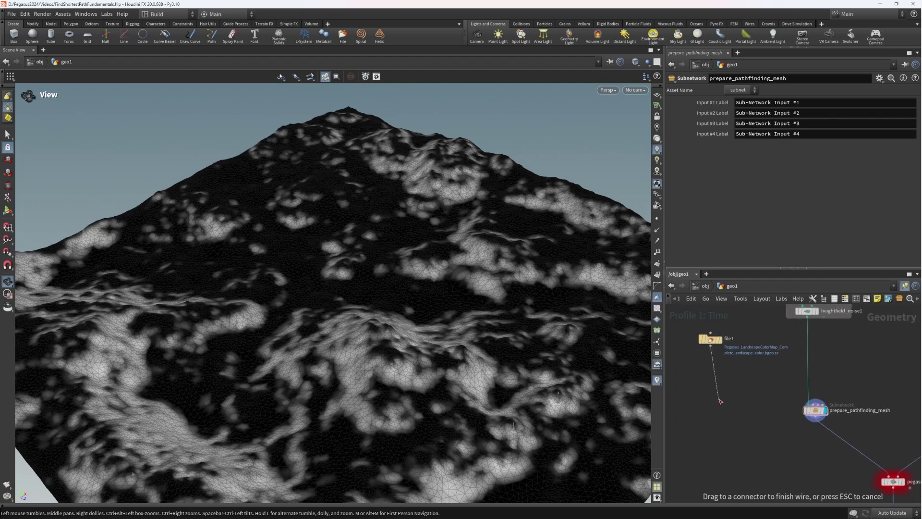
pyautogui.click(719, 339)
pyautogui.moveTo(384, 259); pyautogui.dragTo(274, 294, button='right')
pyautogui.moveTo(744, 377); pyautogui.dragTo(723, 373, button='middle')
pyautogui.moveTo(690, 345); pyautogui.dragTo(788, 401)
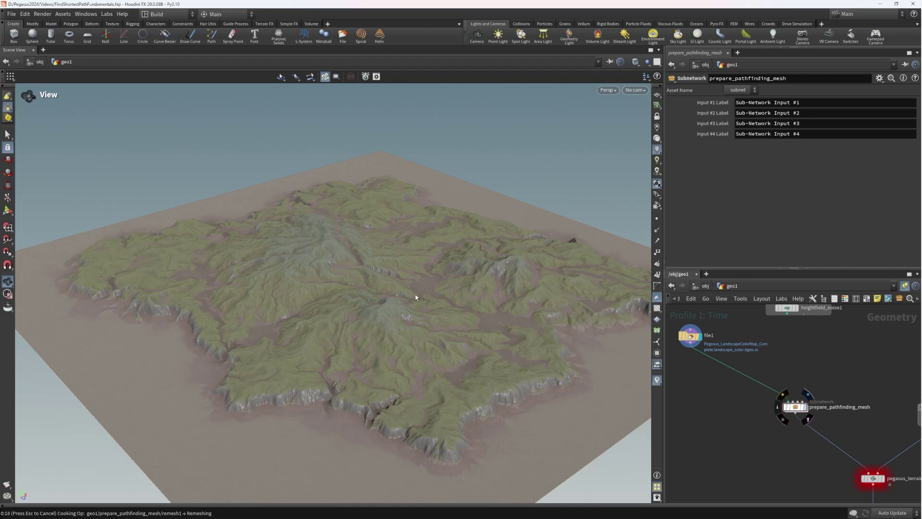
pyautogui.press('Escape')
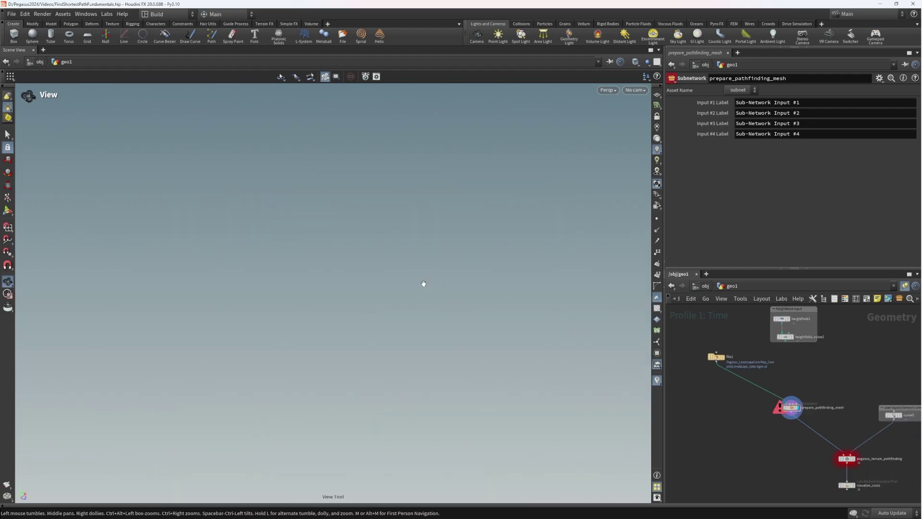
# Switch the scene's update mode to Manual and enter the prepare_pathfinding_mesh subnetwork.
pyautogui.click(892, 513)
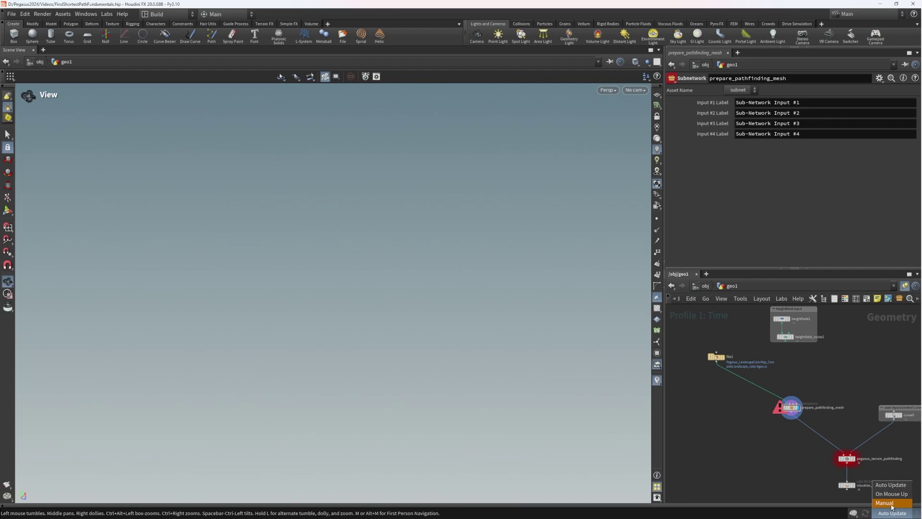
pyautogui.click(892, 503)
pyautogui.doubleClick(792, 407)
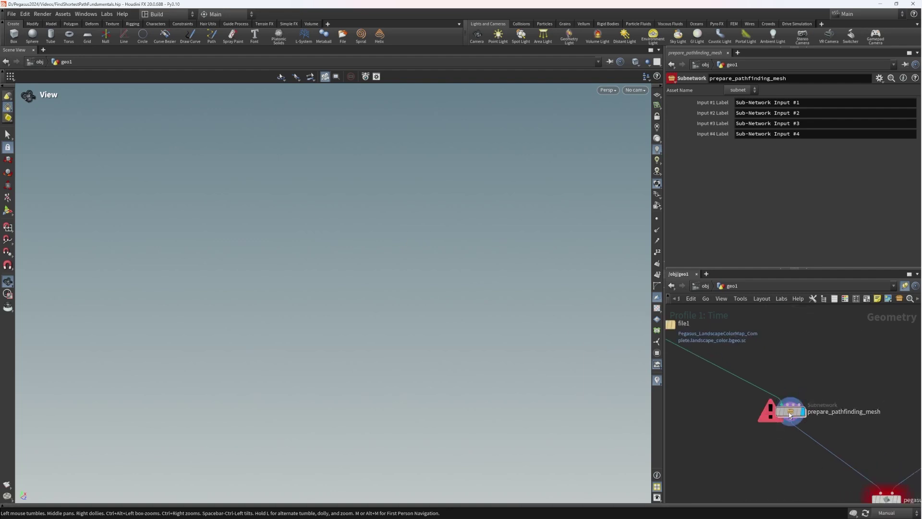
# Examine the convertheightfield1 and remesh1 nodes in the prepare heightfield group and how the subnetwork input feeds them.
pyautogui.scroll(6, 849, 415)
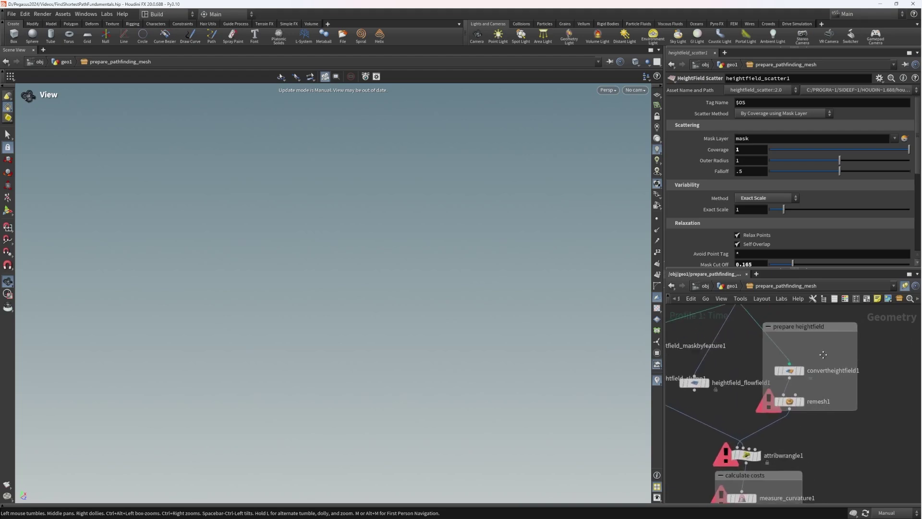
pyautogui.scroll(-3, 826, 354)
pyautogui.scroll(4, 838, 349)
pyautogui.moveTo(896, 349); pyautogui.dragTo(753, 430)
pyautogui.moveTo(835, 379); pyautogui.dragTo(854, 426, button='middle')
pyautogui.scroll(-5, 854, 426)
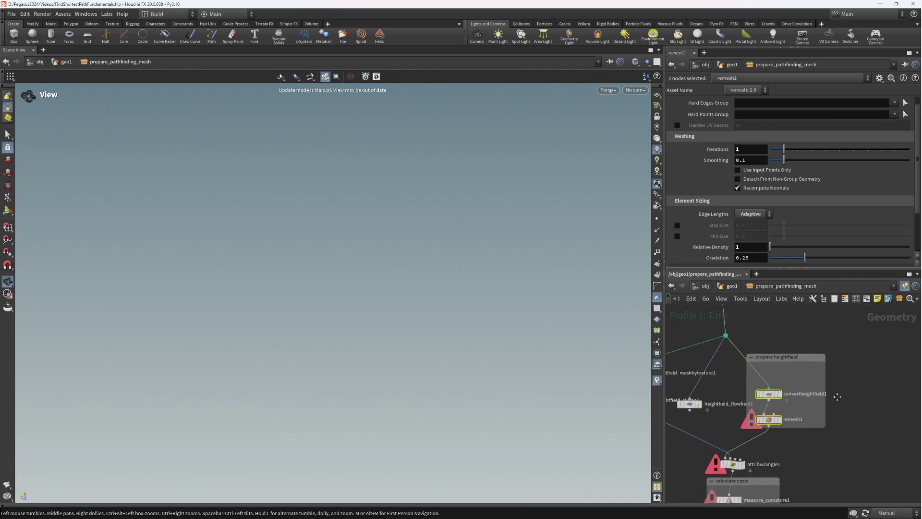
pyautogui.moveTo(855, 390); pyautogui.dragTo(811, 403, button='middle')
pyautogui.moveTo(803, 355); pyautogui.dragTo(874, 399, button='middle')
# Insert a Null node directly after Sub-Network Input #1, feeding the downstream branches, and make it the displayed node.
pyautogui.press('Tab')
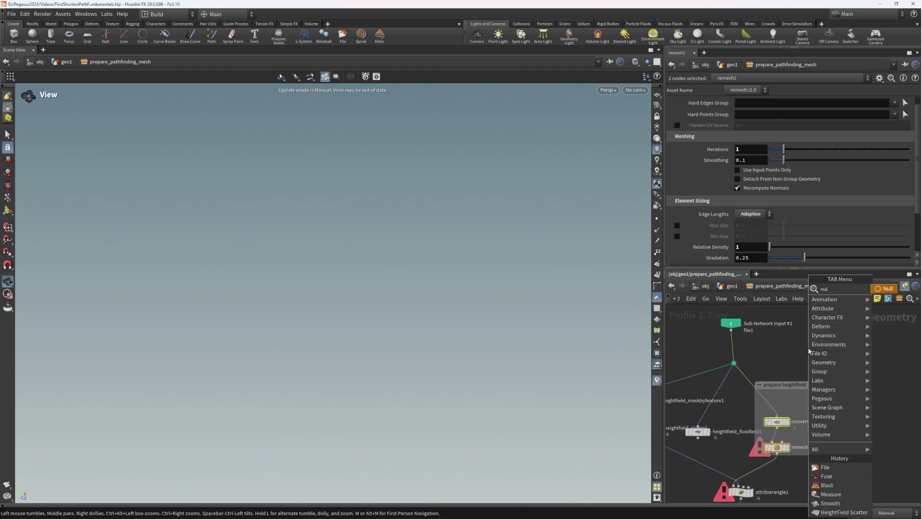
pyautogui.write('null')
pyautogui.press('Return')
pyautogui.click(738, 347)
pyautogui.moveTo(790, 327)
pyautogui.mouseDown()
pyautogui.moveTo(733, 377)
pyautogui.moveTo(803, 338)
pyautogui.mouseUp()
pyautogui.moveTo(858, 371); pyautogui.dragTo(799, 403, button='middle')
pyautogui.scroll(-1, 799, 403)
pyautogui.moveTo(750, 373); pyautogui.dragTo(809, 356)
pyautogui.click(862, 396)
pyautogui.moveTo(862, 395); pyautogui.dragTo(800, 382, button='middle')
pyautogui.click(750, 338)
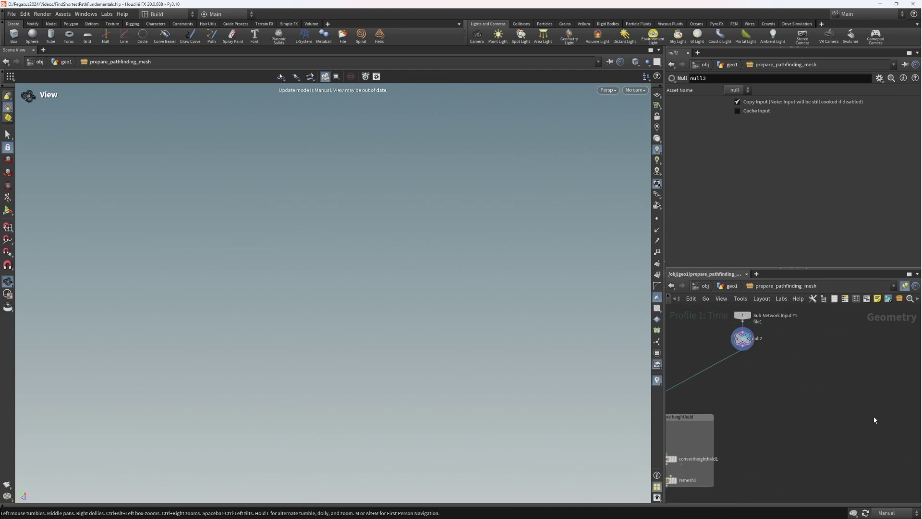
# Set the update mode to On Mouse Up and frame the terrain displayed by null2.
pyautogui.click(892, 512)
pyautogui.click(892, 494)
pyautogui.moveTo(381, 294); pyautogui.dragTo(519, 343, button='right')
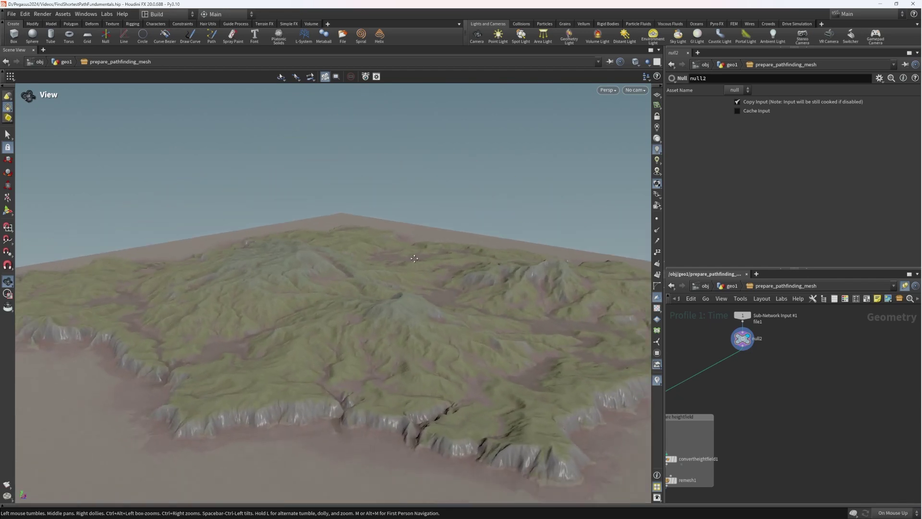
pyautogui.moveTo(518, 344); pyautogui.dragTo(509, 280, button='middle')
pyautogui.moveTo(438, 280); pyautogui.dragTo(441, 259, button='right')
pyautogui.moveTo(441, 259); pyautogui.dragTo(459, 292)
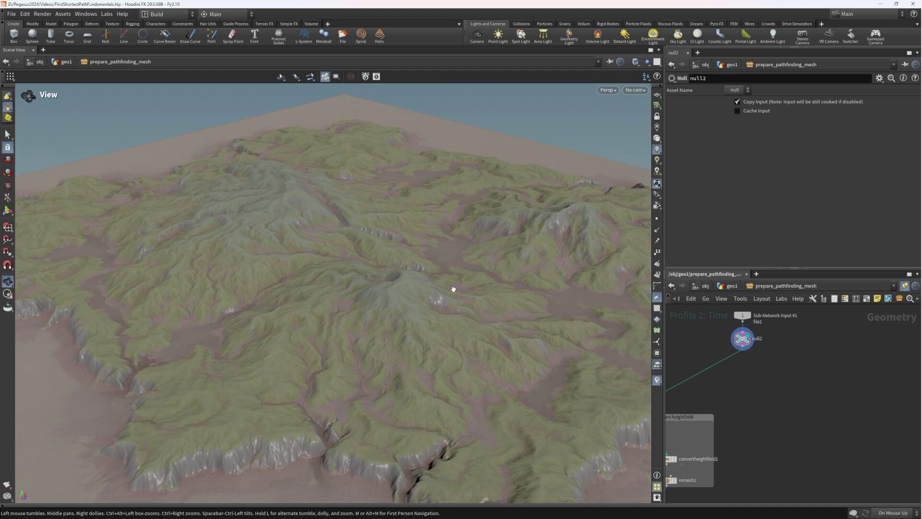
# Add a HeightField Scatter node, connect it to the null2 output and display it.
pyautogui.moveTo(773, 374); pyautogui.dragTo(775, 348, button='middle')
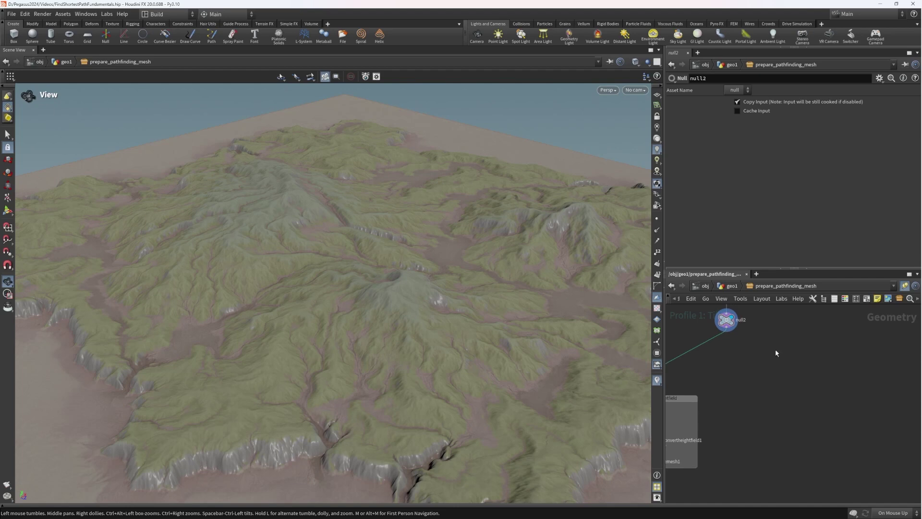
pyautogui.press('Tab')
pyautogui.write('hf sc')
pyautogui.press('Return')
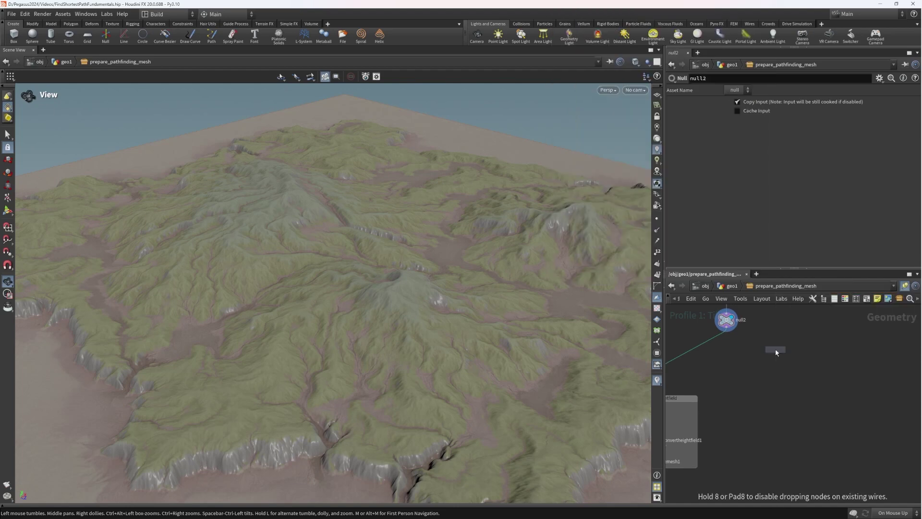
pyautogui.click(783, 357)
pyautogui.moveTo(796, 343); pyautogui.dragTo(798, 349, button='middle')
pyautogui.moveTo(781, 359); pyautogui.dragTo(728, 337)
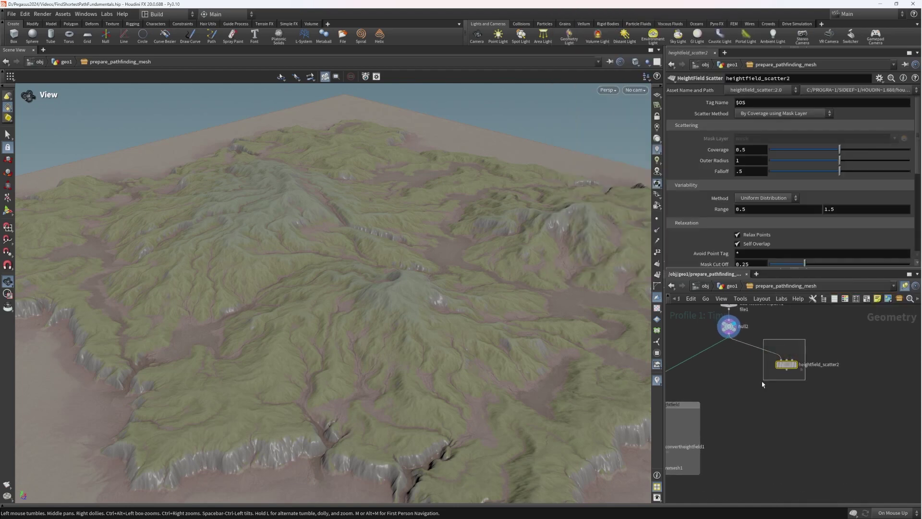
pyautogui.scroll(2, 793, 377)
pyautogui.moveTo(803, 351)
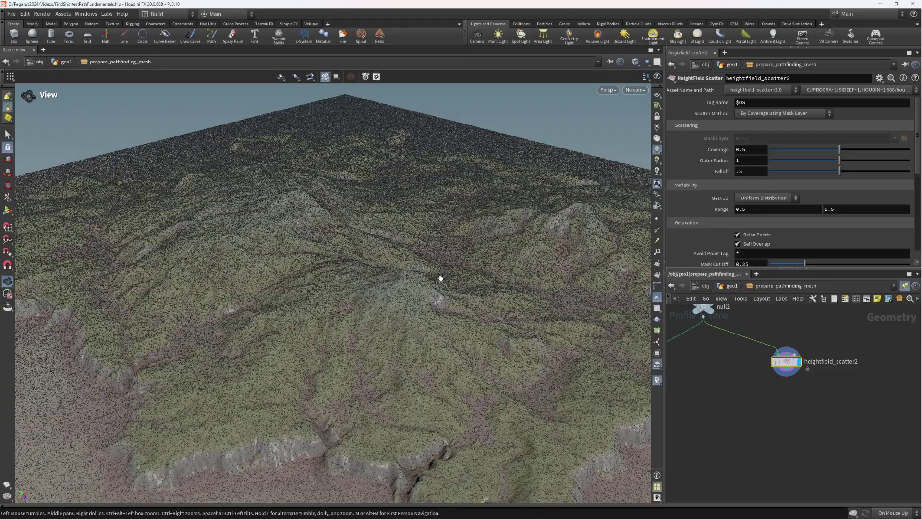
# Turn off Relax Points on heightfield_scatter2 and set its Global Seed to 3388.
pyautogui.scroll(5, 443, 283)
pyautogui.moveTo(409, 293)
pyautogui.mouseDown()
pyautogui.moveTo(317, 307)
pyautogui.moveTo(289, 337)
pyautogui.moveTo(397, 267)
pyautogui.moveTo(422, 284)
pyautogui.mouseUp()
pyautogui.moveTo(712, 415); pyautogui.dragTo(792, 418, button='middle')
pyautogui.moveTo(700, 482); pyautogui.dragTo(720, 412, button='middle')
pyautogui.moveTo(800, 356); pyautogui.dragTo(711, 454, button='middle')
pyautogui.scroll(-3, 696, 229)
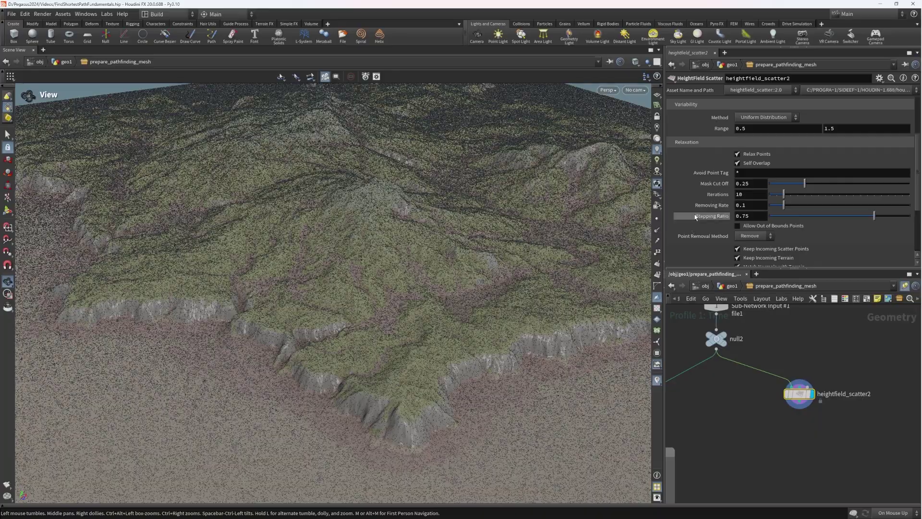
pyautogui.moveTo(360, 243); pyautogui.dragTo(543, 260)
pyautogui.moveTo(873, 374); pyautogui.dragTo(833, 352, button='middle')
pyautogui.scroll(-1, 831, 353)
pyautogui.moveTo(768, 366); pyautogui.dragTo(754, 388)
pyautogui.moveTo(775, 359); pyautogui.dragTo(777, 370, button='middle')
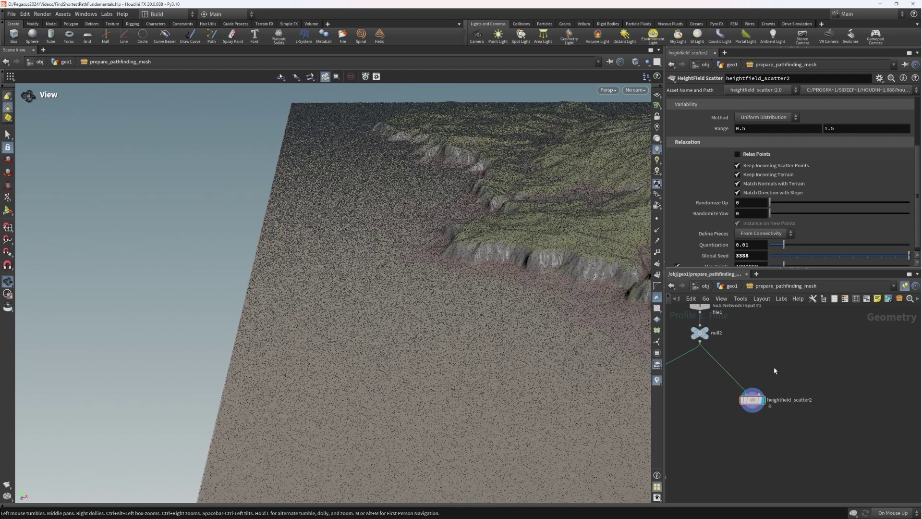
# Add a HeightField Mask by Feature node connected to null2 and display it.
pyautogui.press('Tab')
pyautogui.write('hf mask b')
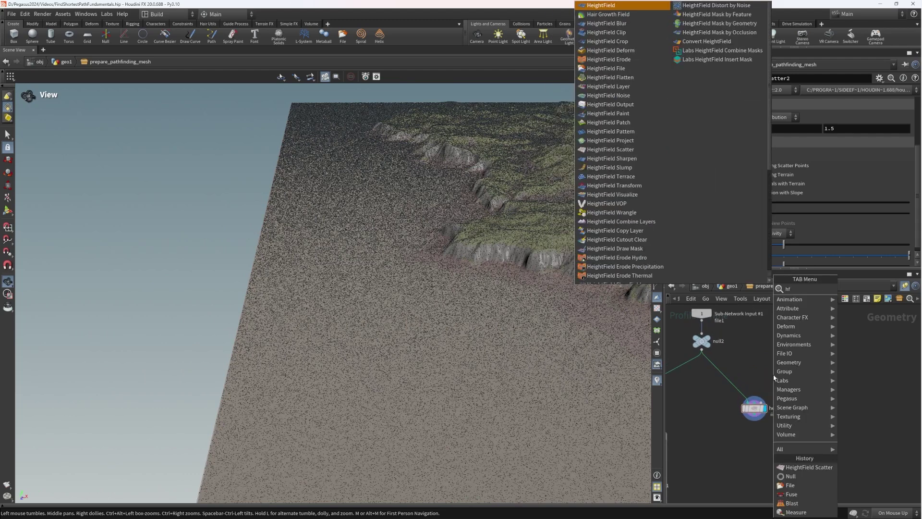
pyautogui.press('Down')
pyautogui.press('Return')
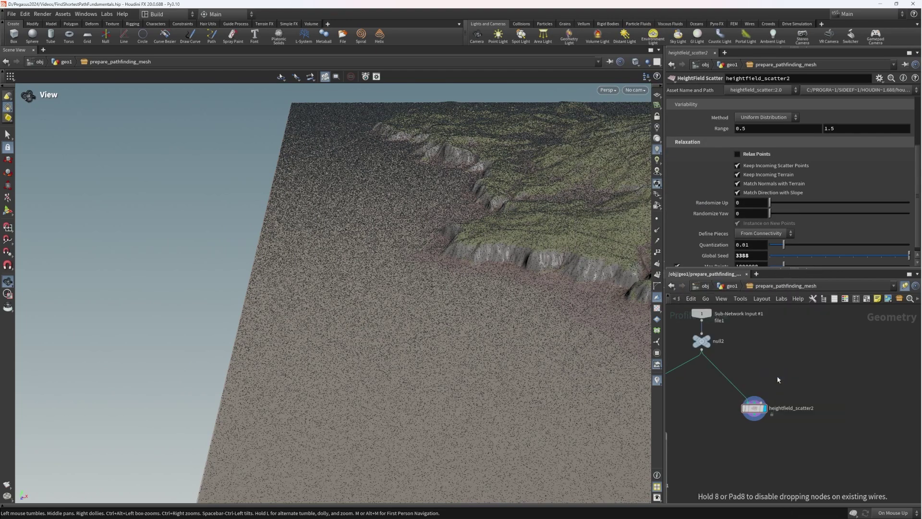
pyautogui.click(777, 376)
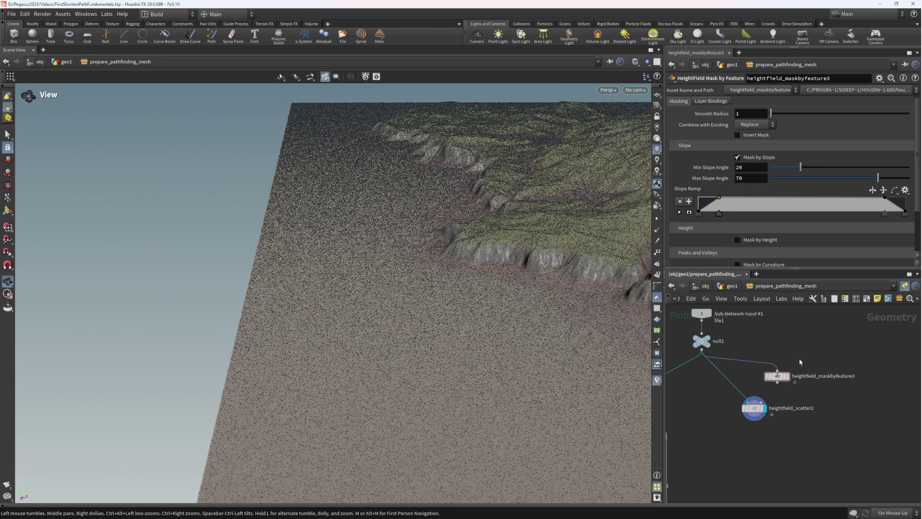
pyautogui.click(791, 364)
# Examine the terrain displayed by heightfield_maskbyfeature3 from several angles and compare its place in the network with null2.
pyautogui.moveTo(269, 335); pyautogui.dragTo(414, 298)
pyautogui.scroll(2, 789, 380)
pyautogui.moveTo(772, 375)
pyautogui.mouseDown()
pyautogui.moveTo(778, 366)
pyautogui.moveTo(777, 380)
pyautogui.mouseUp()
pyautogui.moveTo(787, 341); pyautogui.dragTo(799, 352, button='middle')
pyautogui.moveTo(477, 294)
pyautogui.mouseDown()
pyautogui.moveTo(465, 260)
pyautogui.moveTo(455, 265)
pyautogui.moveTo(470, 297)
pyautogui.mouseUp()
pyautogui.moveTo(774, 359); pyautogui.dragTo(826, 381, button='middle')
pyautogui.click(726, 358)
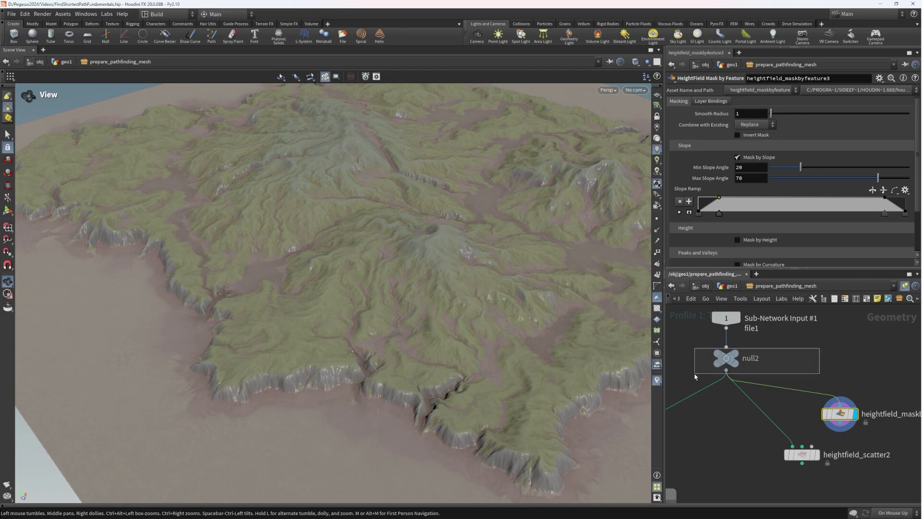
pyautogui.moveTo(479, 261); pyautogui.dragTo(399, 223)
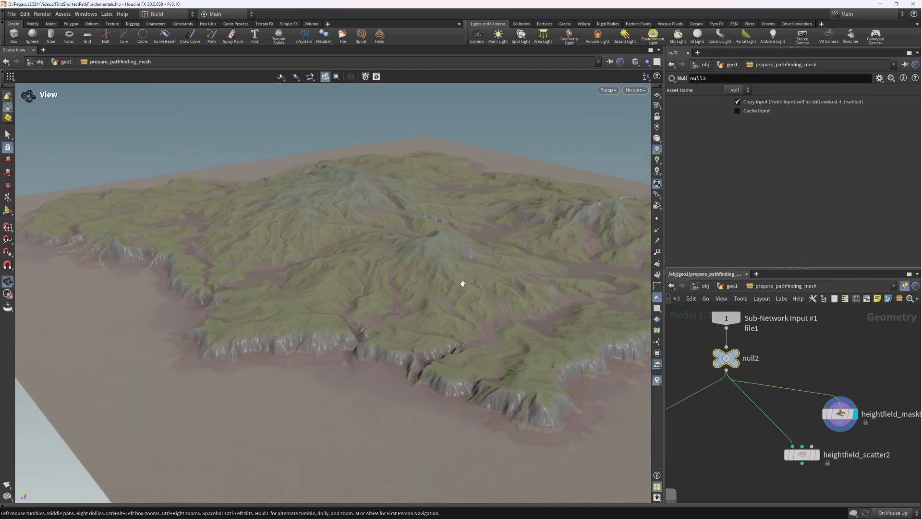
pyautogui.moveTo(462, 284); pyautogui.dragTo(440, 288)
# Insert a HeightField Visualize node with Default Tinting between null2 and heightfield_maskbyfeature3.
pyautogui.moveTo(837, 367); pyautogui.dragTo(797, 339, button='middle')
pyautogui.press('Tab')
pyautogui.write('resam')
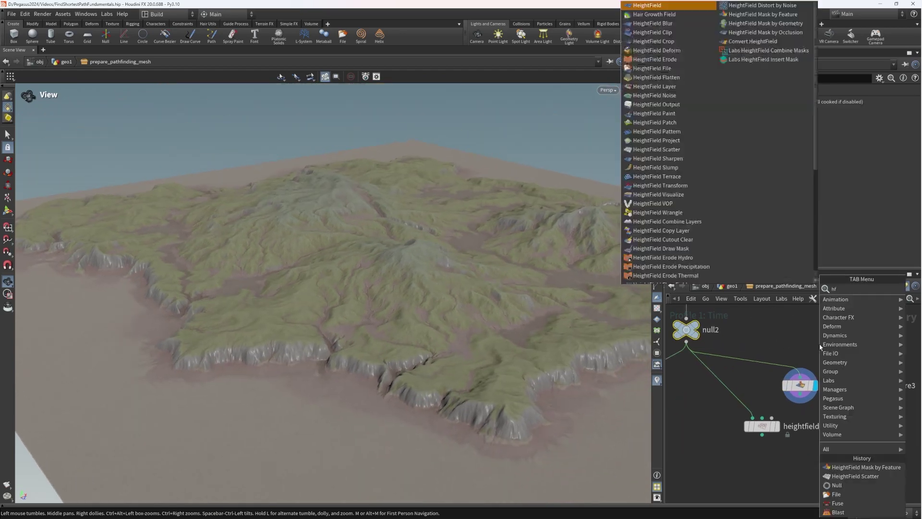
pyautogui.press('Return')
pyautogui.click(767, 144)
pyautogui.click(764, 152)
pyautogui.click(769, 116)
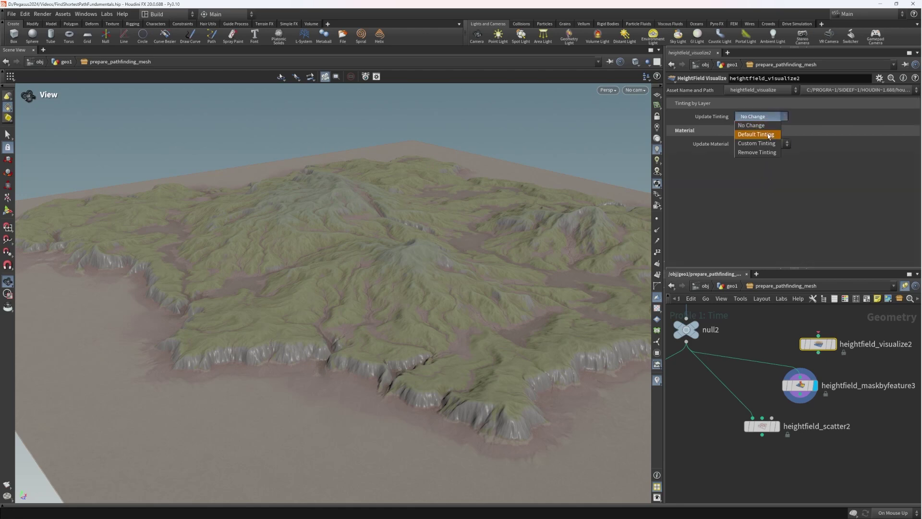
pyautogui.click(769, 135)
pyautogui.moveTo(829, 357); pyautogui.dragTo(790, 371)
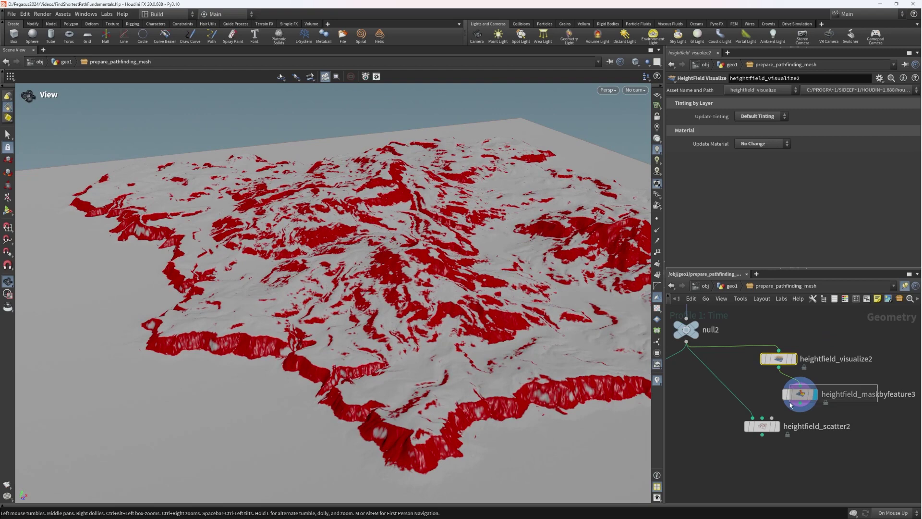
# Switch heightfield_maskbyfeature3 from slope to height masking and reshape its Height Ramp so the mask covers the island without the surrounding flat ground.
pyautogui.click(791, 404)
pyautogui.click(737, 182)
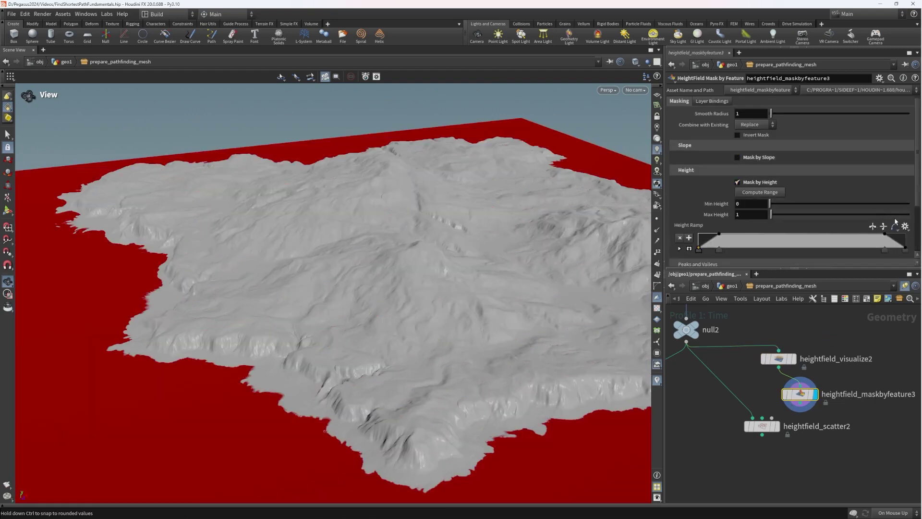
pyautogui.scroll(-8, 498, 259)
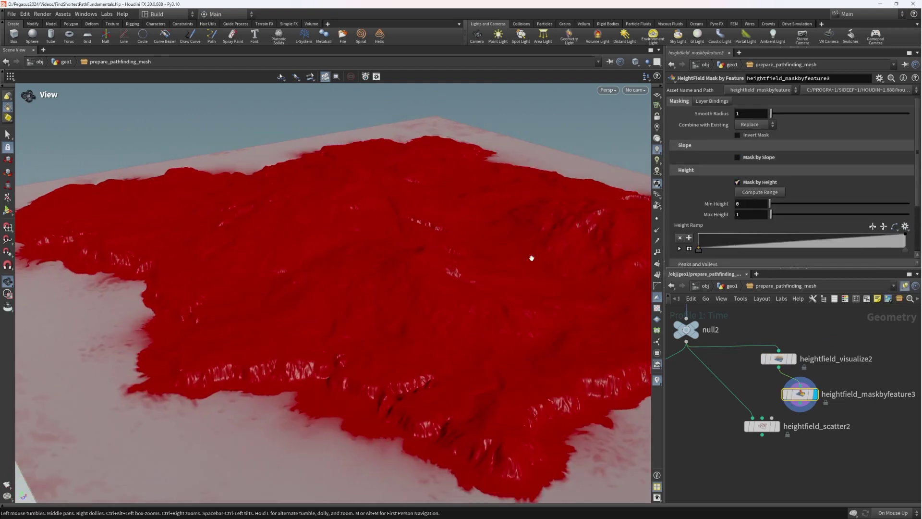
pyautogui.scroll(5, 442, 249)
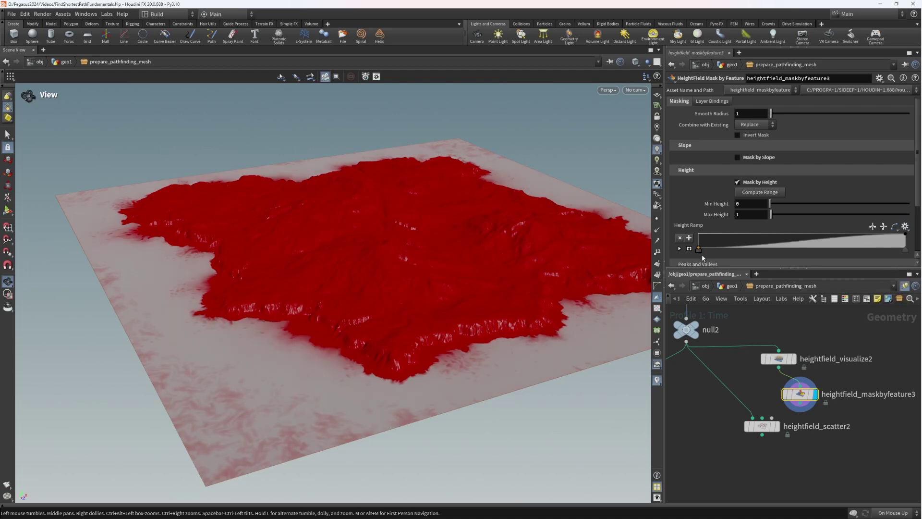
pyautogui.moveTo(749, 254); pyautogui.dragTo(805, 252)
pyautogui.moveTo(399, 253); pyautogui.dragTo(427, 270)
# Align heightfield_visualize2 and heightfield_maskbyfeature3 in one column and move them away from heightfield_scatter2.
pyautogui.moveTo(780, 358); pyautogui.dragTo(802, 356)
pyautogui.moveTo(886, 425); pyautogui.dragTo(810, 353)
pyautogui.moveTo(802, 356); pyautogui.dragTo(800, 325)
pyautogui.click(810, 381)
pyautogui.moveTo(811, 380); pyautogui.dragTo(806, 374, button='middle')
# Add a HeightField Mask Blur node below heightfield_maskbyfeature3, connect it and display it.
pyautogui.press('Tab')
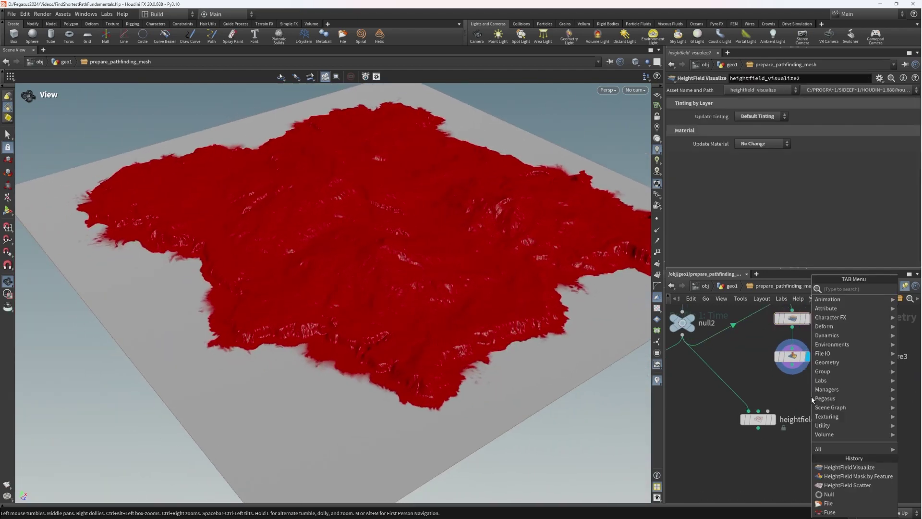
pyautogui.write('hf mask b')
pyautogui.press('Return')
pyautogui.click(801, 398)
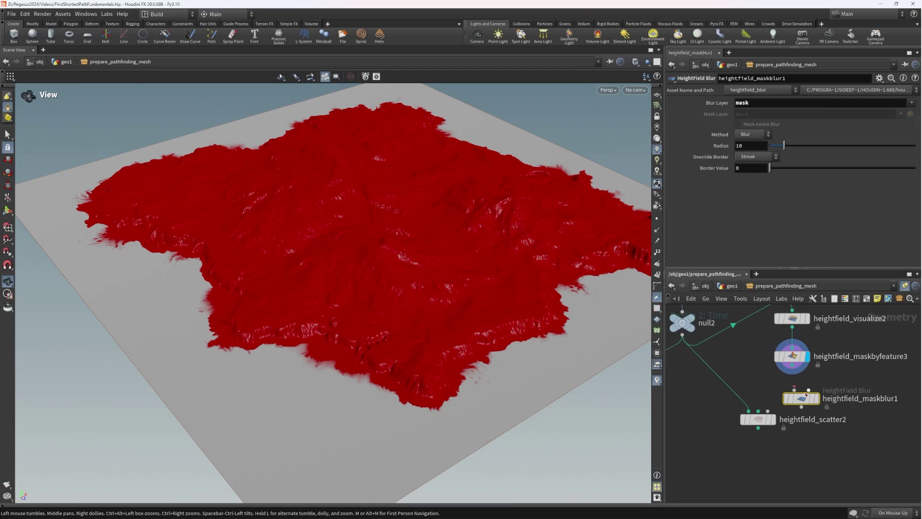
pyautogui.click(819, 381)
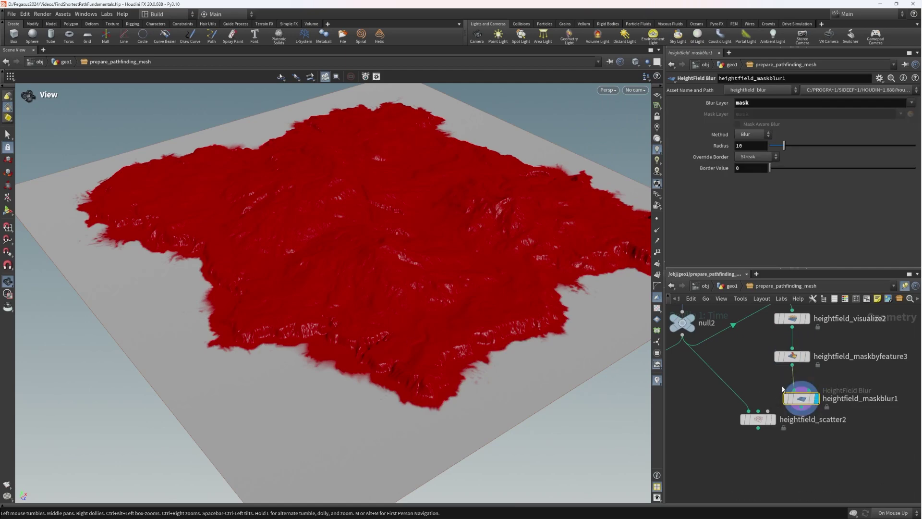
# Set the Radius of heightfield_maskblur1 to 199 and feed its blurred mask into heightfield_scatter2.
pyautogui.moveTo(471, 268); pyautogui.dragTo(402, 315)
pyautogui.moveTo(762, 422); pyautogui.dragTo(788, 400, button='middle')
pyautogui.moveTo(819, 400); pyautogui.dragTo(803, 419)
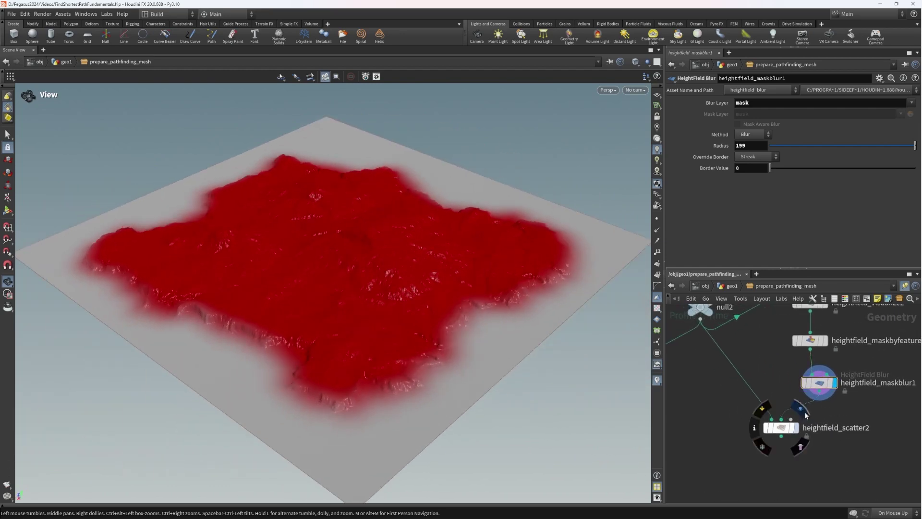
# Examine how heightfield_scatter2 distributes points around the island's coastline and review its scatter and relaxation settings.
pyautogui.moveTo(415, 281); pyautogui.dragTo(444, 319)
pyautogui.moveTo(444, 320); pyautogui.dragTo(585, 301, button='right')
pyautogui.moveTo(584, 301); pyautogui.dragTo(453, 315, button='middle')
pyautogui.moveTo(453, 315); pyautogui.dragTo(424, 309)
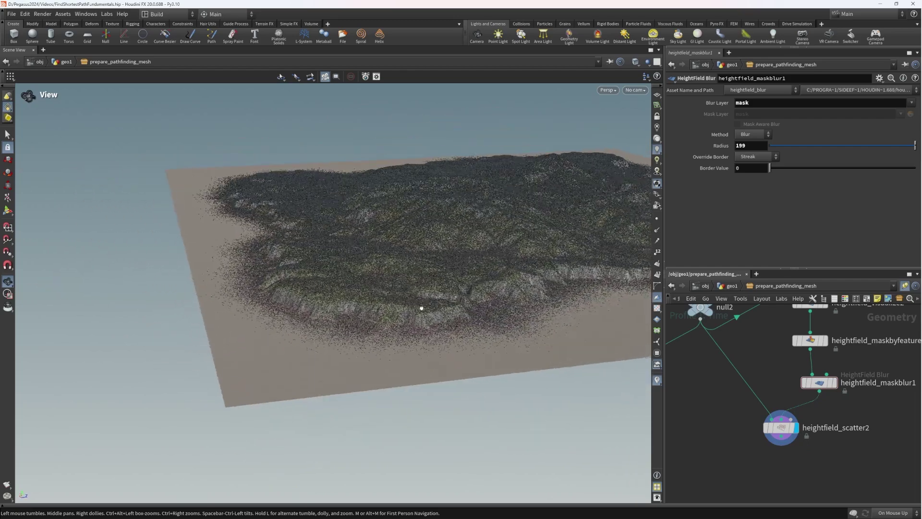
pyautogui.moveTo(424, 309); pyautogui.dragTo(348, 294, button='middle')
pyautogui.moveTo(348, 294); pyautogui.dragTo(459, 338)
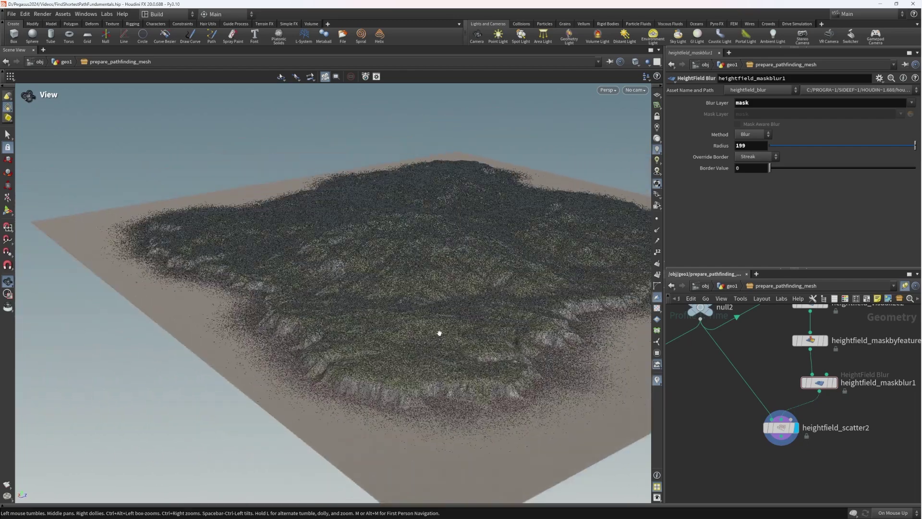
pyautogui.moveTo(822, 405); pyautogui.dragTo(773, 402, button='middle')
pyautogui.click(734, 424)
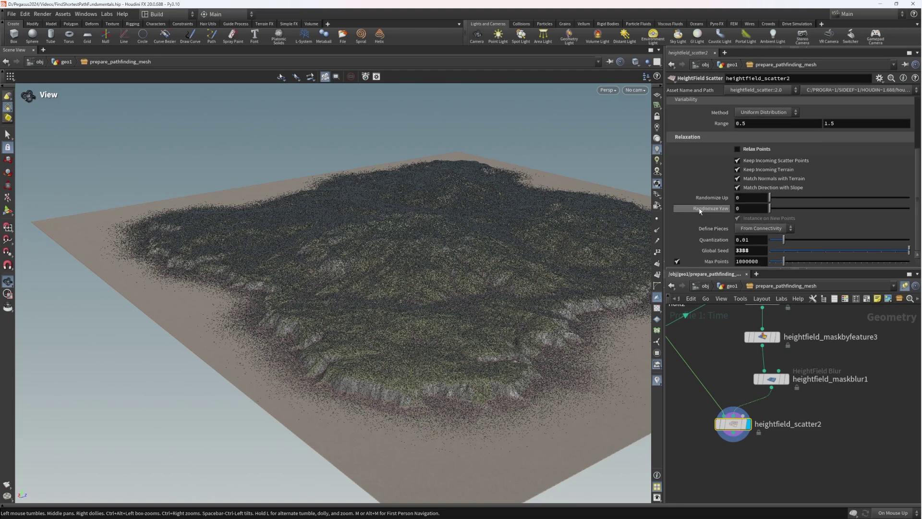
pyautogui.scroll(2, 680, 211)
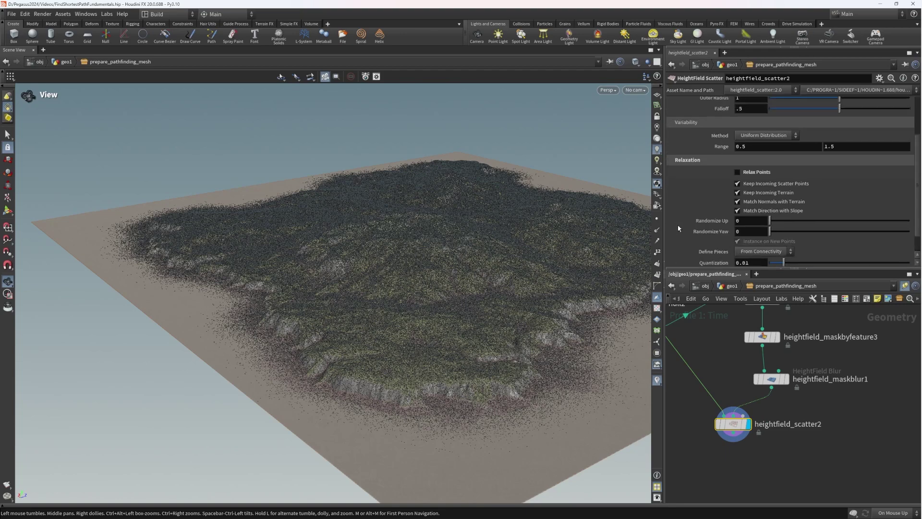
pyautogui.scroll(2, 679, 228)
pyautogui.scroll(-3, 679, 228)
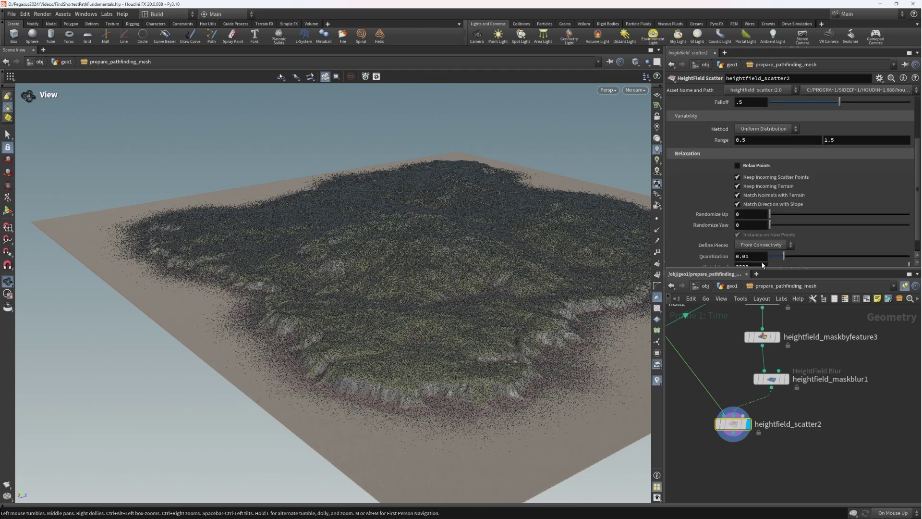
pyautogui.moveTo(500, 272); pyautogui.dragTo(481, 261)
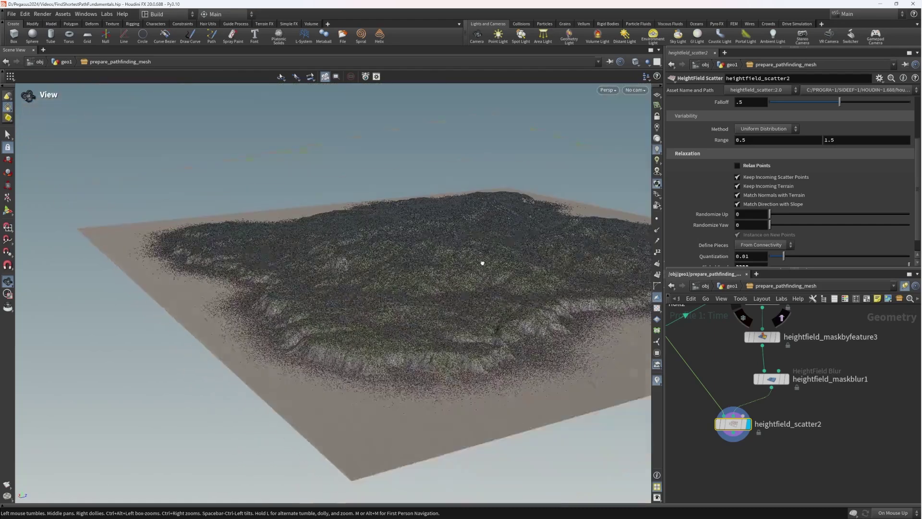
# Add a Blast node below heightfield_scatter2, connect it to the scatter output and display it.
pyautogui.scroll(-3, 827, 391)
pyautogui.moveTo(789, 438); pyautogui.dragTo(803, 415, button='middle')
pyautogui.scroll(3, 823, 399)
pyautogui.moveTo(759, 382); pyautogui.dragTo(759, 372)
pyautogui.press('Tab')
pyautogui.write('blast')
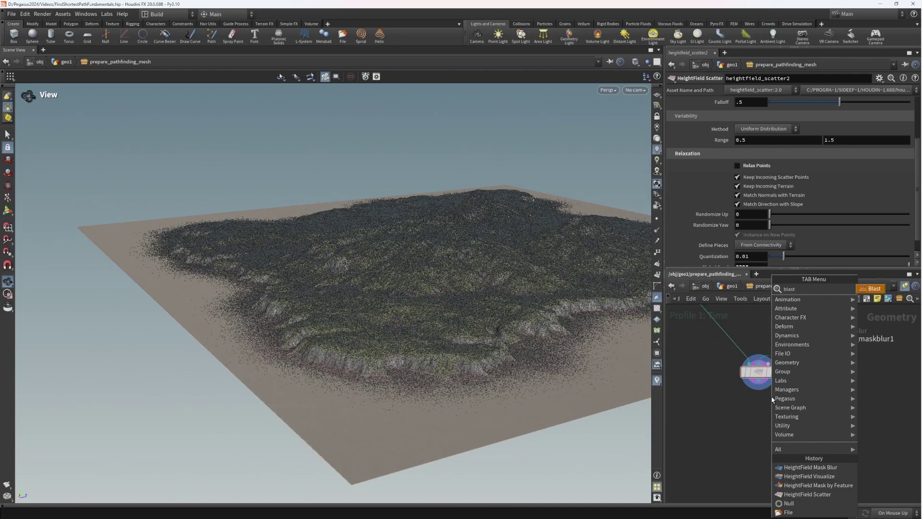
pyautogui.press('Return')
pyautogui.click(767, 416)
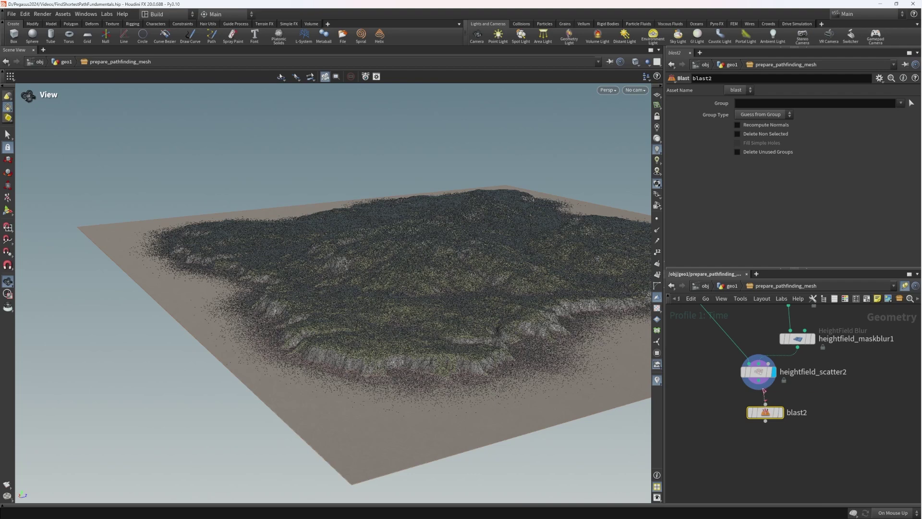
pyautogui.click(781, 413)
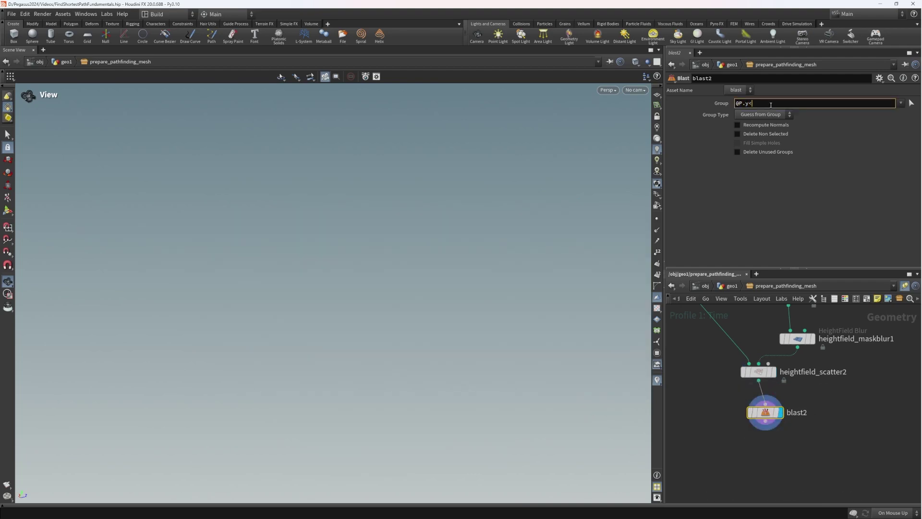
# Set the Group Type of blast2 to Points with the Group expression @P.y<0, and raise the threshold to 5.
pyautogui.press('Return')
pyautogui.click(763, 115)
pyautogui.click(751, 159)
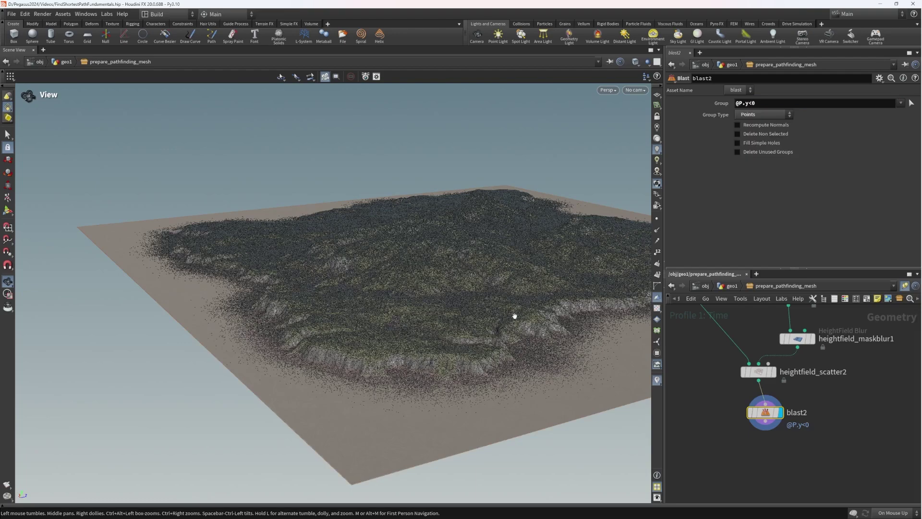
pyautogui.moveTo(421, 323); pyautogui.dragTo(244, 279)
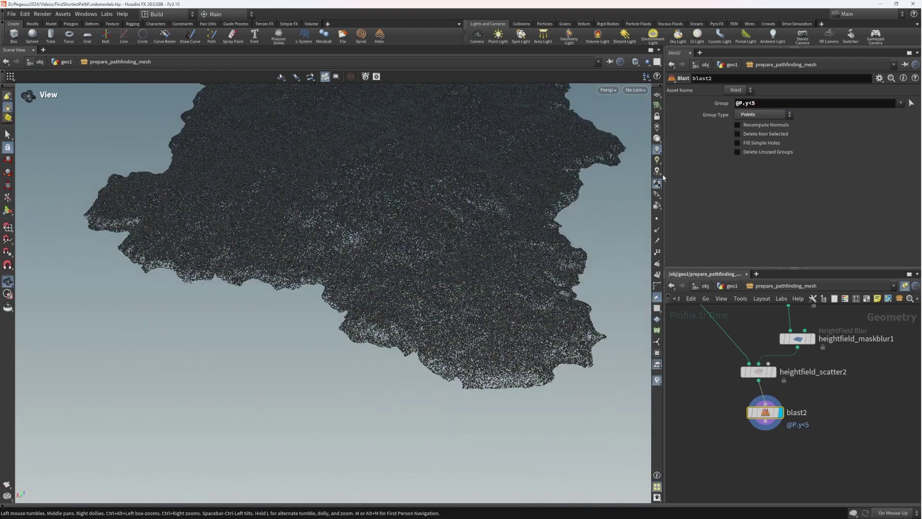
# Lower the height threshold in the blast2 Group expression to 3, 2 and finally 1, giving @P.y<1.
pyautogui.click(757, 102)
pyautogui.press('BackSpace')
pyautogui.write('3')
pyautogui.press('Return')
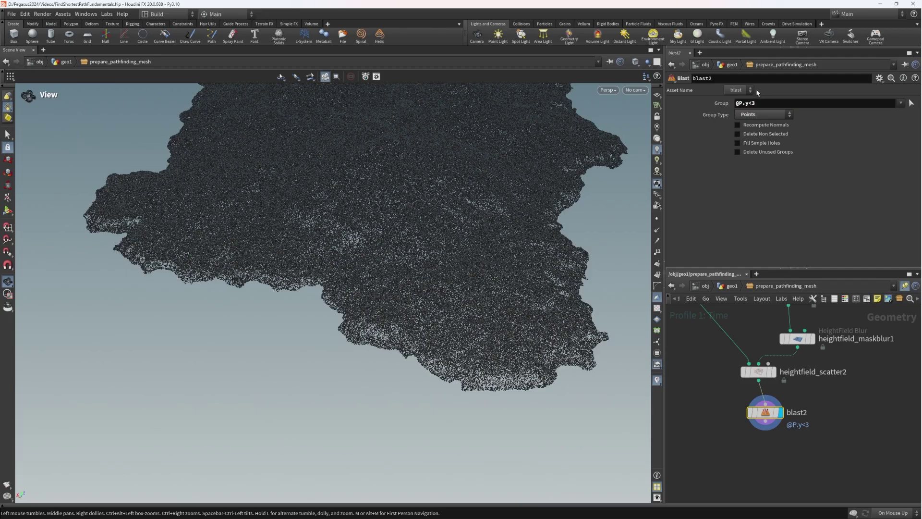
pyautogui.click(753, 103)
pyautogui.press('BackSpace')
pyautogui.write('2')
pyautogui.press('Return')
pyautogui.moveTo(545, 216); pyautogui.dragTo(739, 123)
pyautogui.press('Return')
# Examine the points left by blast2 along the coast and their spacing at close range.
pyautogui.moveTo(549, 183); pyautogui.dragTo(523, 315)
pyautogui.moveTo(811, 453); pyautogui.dragTo(792, 430, button='middle')
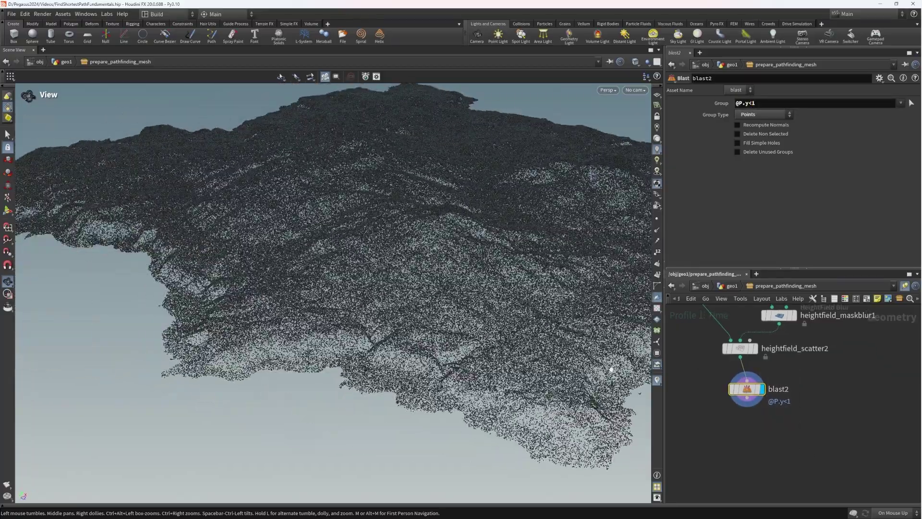
pyautogui.moveTo(494, 308); pyautogui.dragTo(412, 331)
pyautogui.moveTo(411, 332); pyautogui.dragTo(290, 385, button='right')
pyautogui.moveTo(289, 385); pyautogui.dragTo(577, 318)
pyautogui.moveTo(495, 326); pyautogui.dragTo(506, 321, button='right')
pyautogui.moveTo(420, 331); pyautogui.dragTo(458, 322, button='right')
pyautogui.moveTo(363, 328); pyautogui.dragTo(266, 337, button='right')
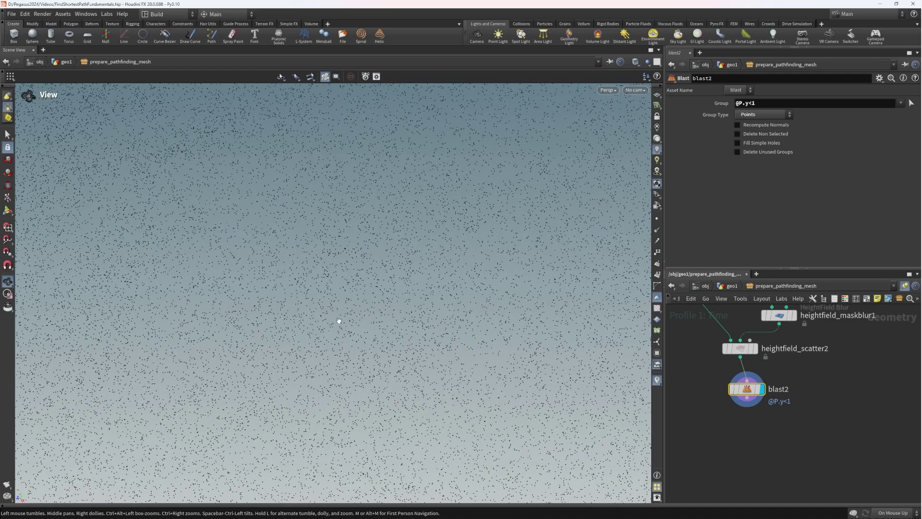
# Add a Fuse node below blast2 and connect it to the blast output.
pyautogui.moveTo(805, 453); pyautogui.dragTo(796, 399, button='middle')
pyautogui.press('Tab')
pyautogui.write('fuse')
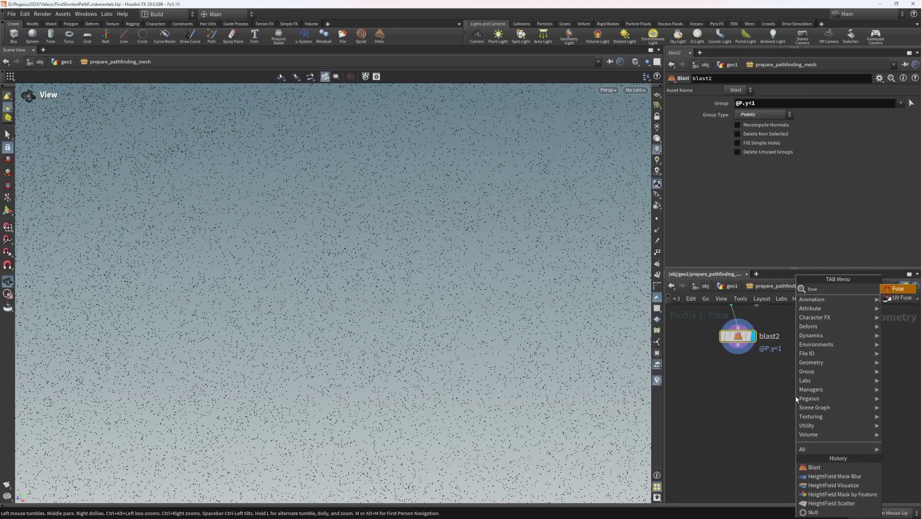
pyautogui.press('Return')
pyautogui.click(759, 391)
pyautogui.moveTo(850, 364); pyautogui.dragTo(708, 419)
pyautogui.moveTo(749, 388); pyautogui.dragTo(749, 389)
# Set the Snap Distance of fuse2 to 5 and display the node to check the thinned points.
pyautogui.moveTo(763, 171); pyautogui.dragTo(659, 204)
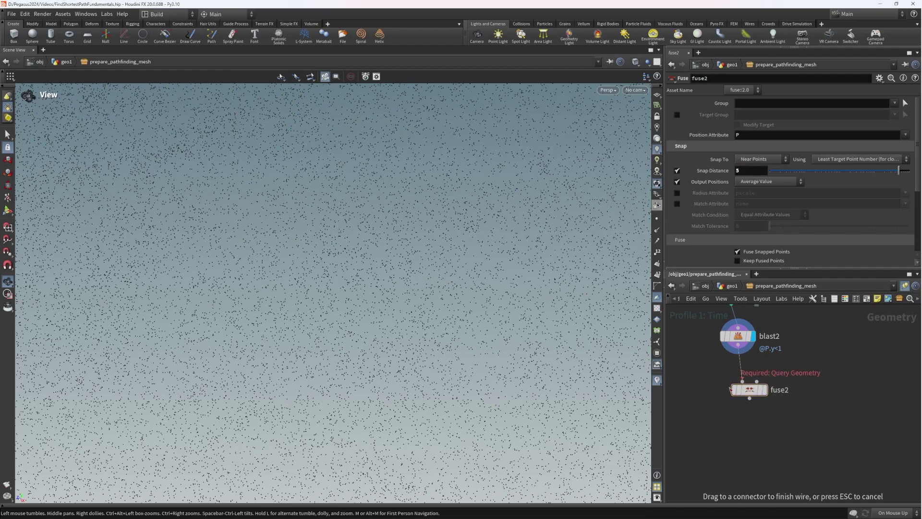
pyautogui.press('r')
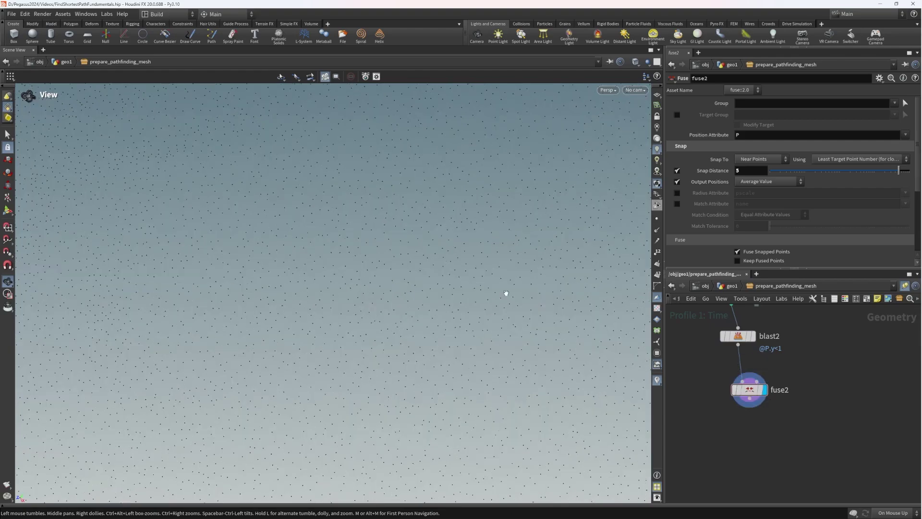
pyautogui.scroll(-5, 415, 270)
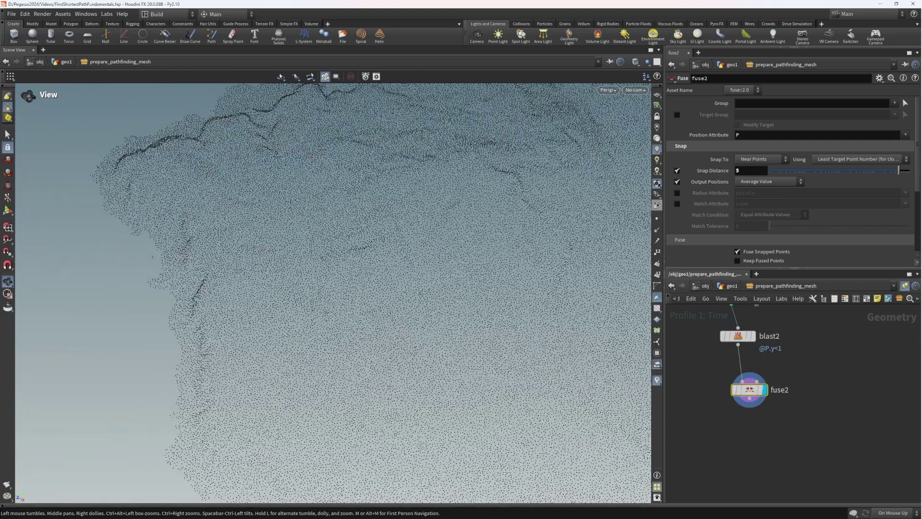
pyautogui.scroll(-3, 802, 423)
pyautogui.scroll(6, 802, 423)
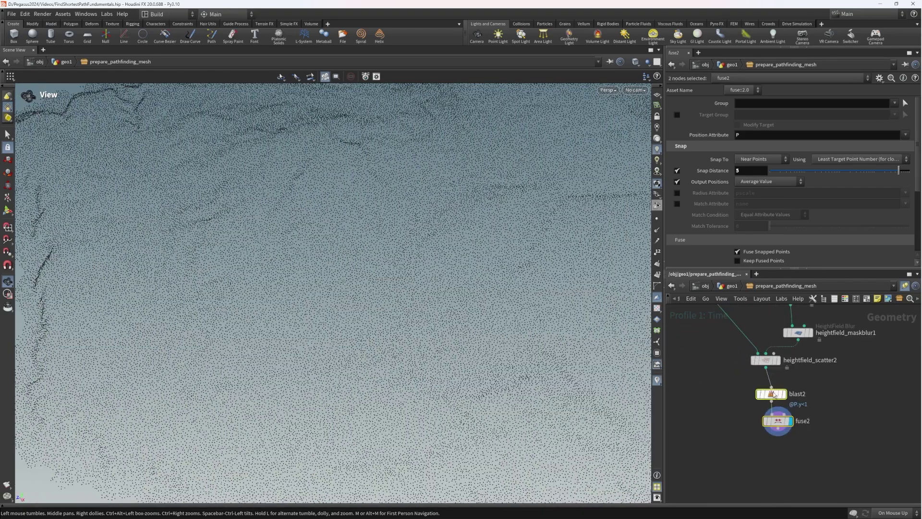
# Add a Triangulate 2D node below fuse2 and connect it to the fused points.
pyautogui.press('Tab')
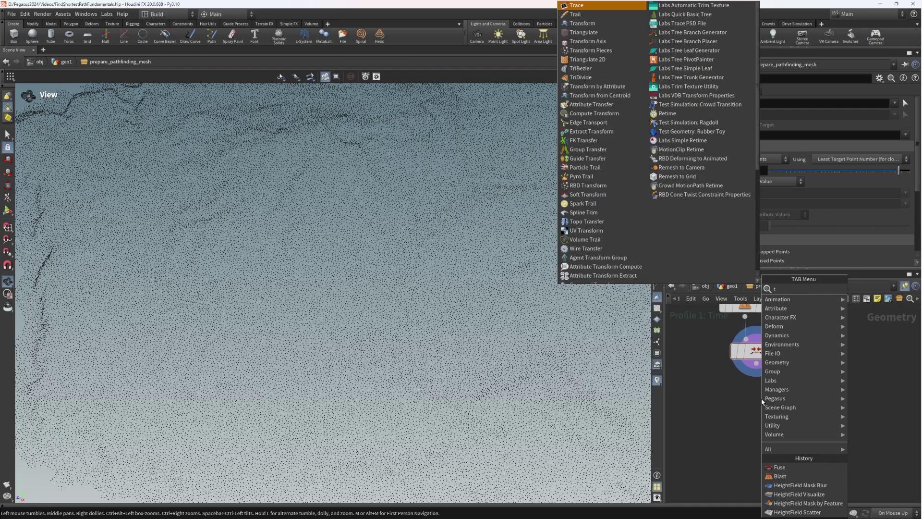
pyautogui.write('ti')
pyautogui.press('BackSpace')
pyautogui.write('riang')
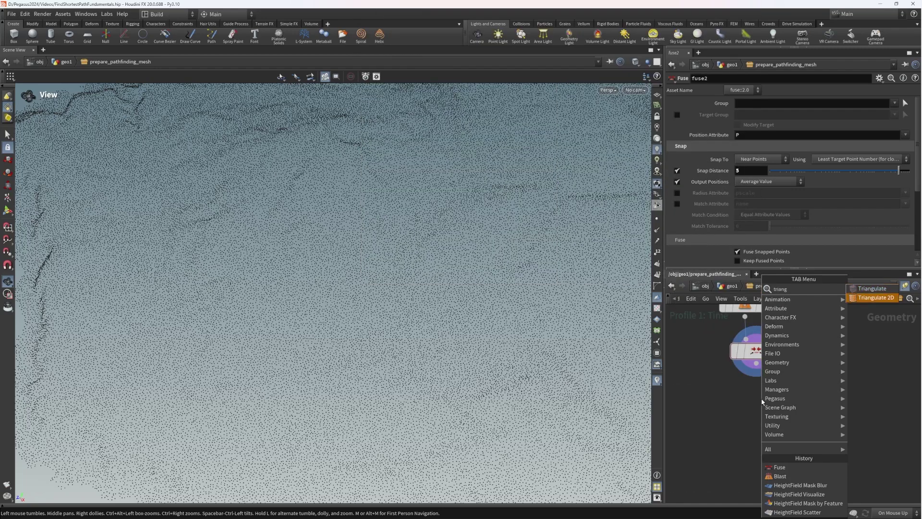
pyautogui.press('Return')
pyautogui.click(759, 411)
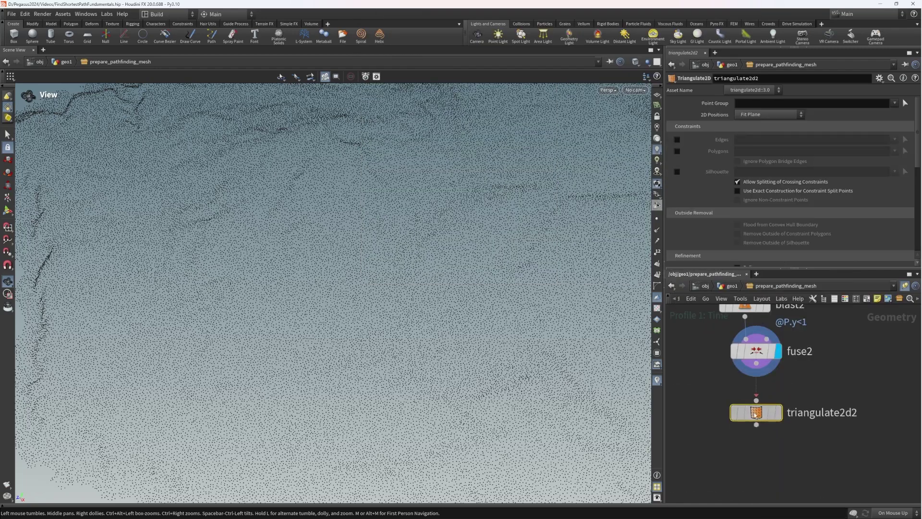
# Set 2D Positions on triangulate2d2 to Select Projection Plane and display the node.
pyautogui.click(767, 116)
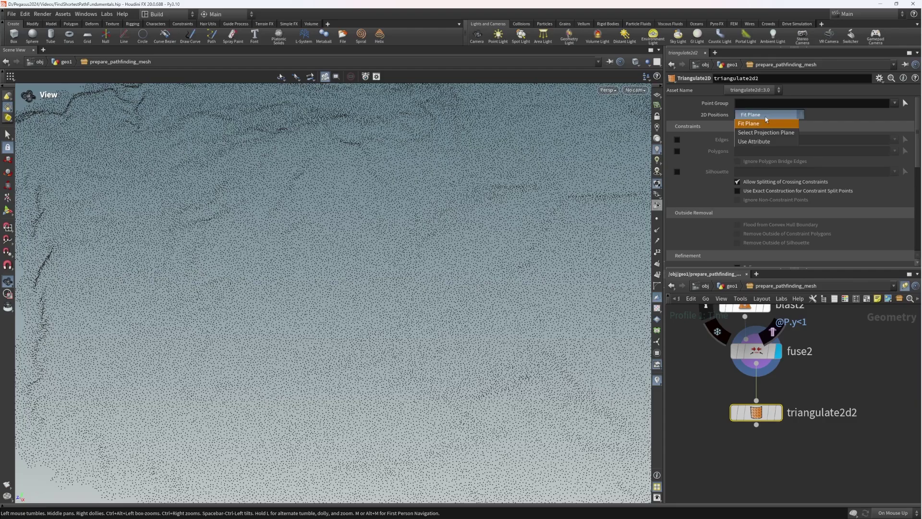
pyautogui.click(786, 133)
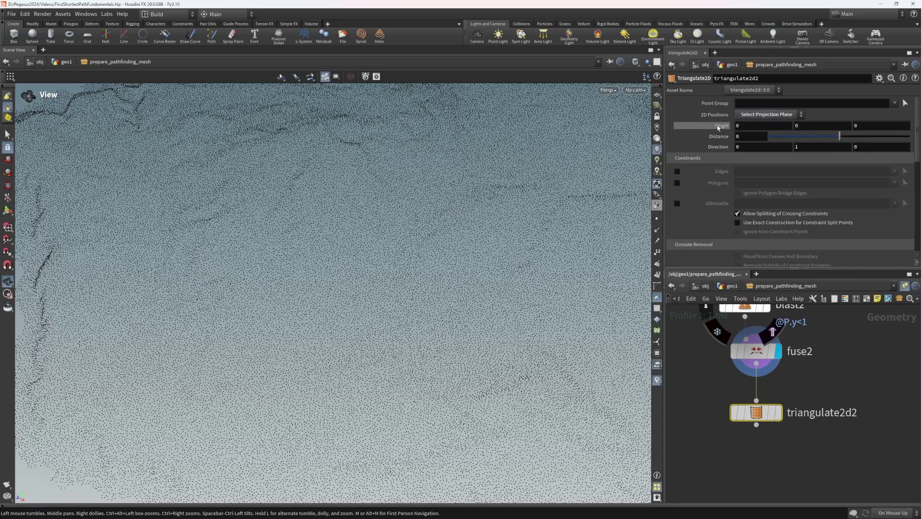
pyautogui.moveTo(456, 290)
pyautogui.mouseDown()
pyautogui.moveTo(471, 212)
pyautogui.moveTo(469, 280)
pyautogui.mouseUp()
pyautogui.moveTo(778, 414)
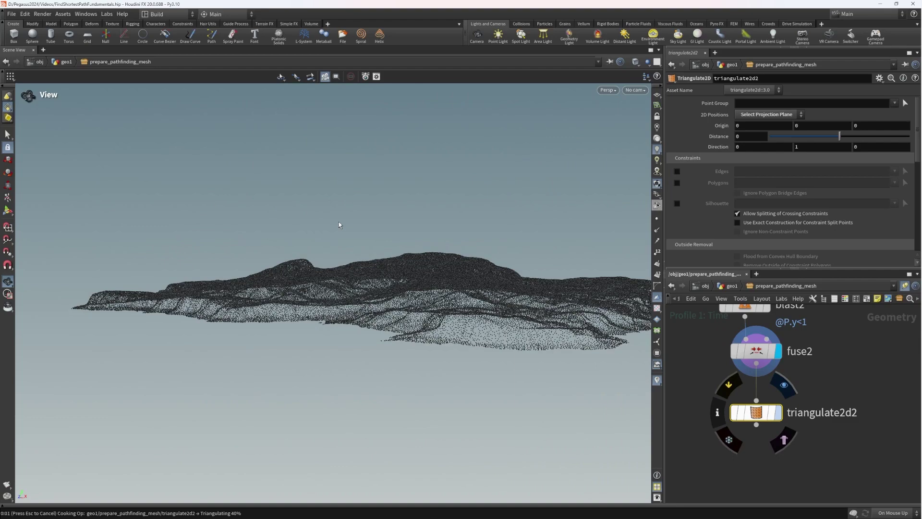
# Add a Ray node below triangulate2d2 and connect the triangulated mesh to its first input.
pyautogui.moveTo(339, 221)
pyautogui.mouseDown()
pyautogui.moveTo(401, 284)
pyautogui.moveTo(425, 344)
pyautogui.mouseUp()
pyautogui.moveTo(426, 344); pyautogui.dragTo(384, 285, button='right')
pyautogui.moveTo(384, 284); pyautogui.dragTo(411, 233)
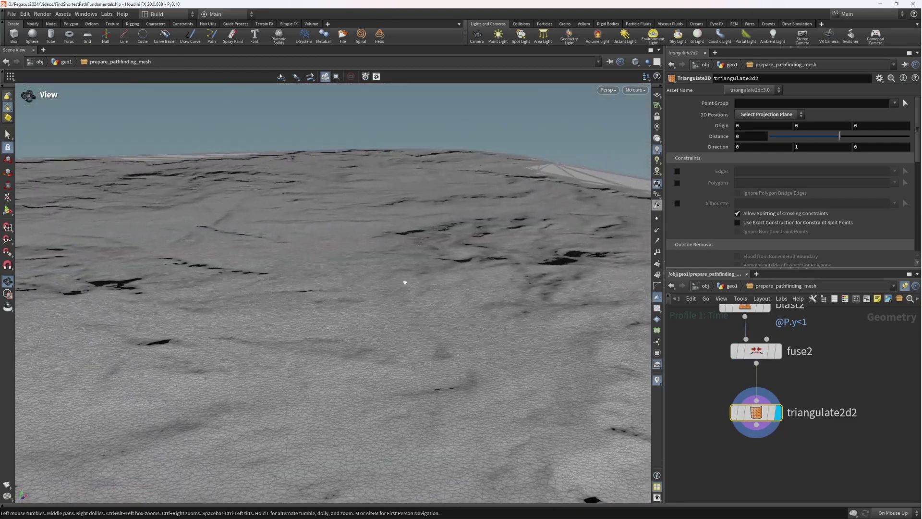
pyautogui.moveTo(412, 269); pyautogui.dragTo(383, 321)
pyautogui.moveTo(853, 425); pyautogui.dragTo(826, 383, button='middle')
pyautogui.scroll(-1, 826, 383)
pyautogui.press('Tab')
pyautogui.write('ray')
pyautogui.press('Return')
pyautogui.click(757, 424)
# Connect the upstream heightfield to the second input of ray2 as the projection target.
pyautogui.click(765, 412)
pyautogui.scroll(-3, 773, 374)
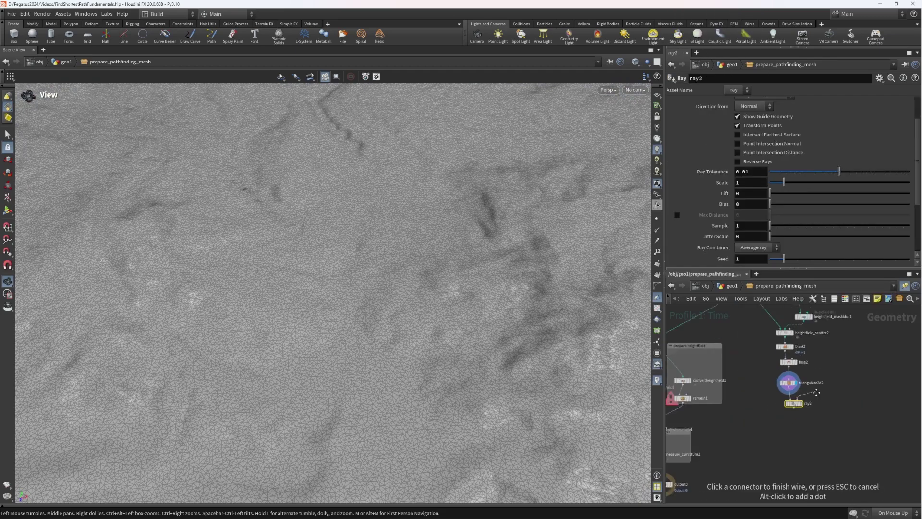
pyautogui.click(778, 364)
pyautogui.moveTo(830, 443); pyautogui.dragTo(844, 368, button='middle')
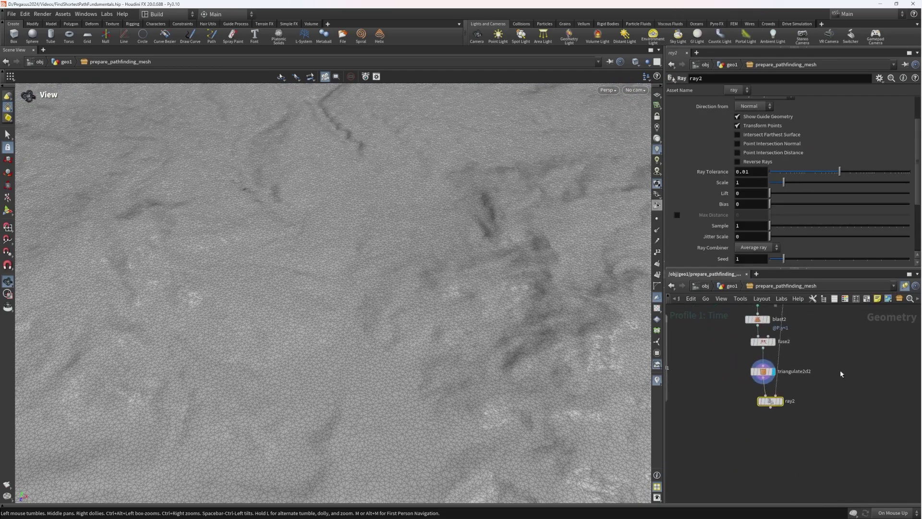
# Set ray2 to Project Rays from a Vector with Ray Direction 0, 1, 0 and display the projected mesh.
pyautogui.scroll(3, 817, 399)
pyautogui.scroll(3, 711, 143)
pyautogui.click(773, 140)
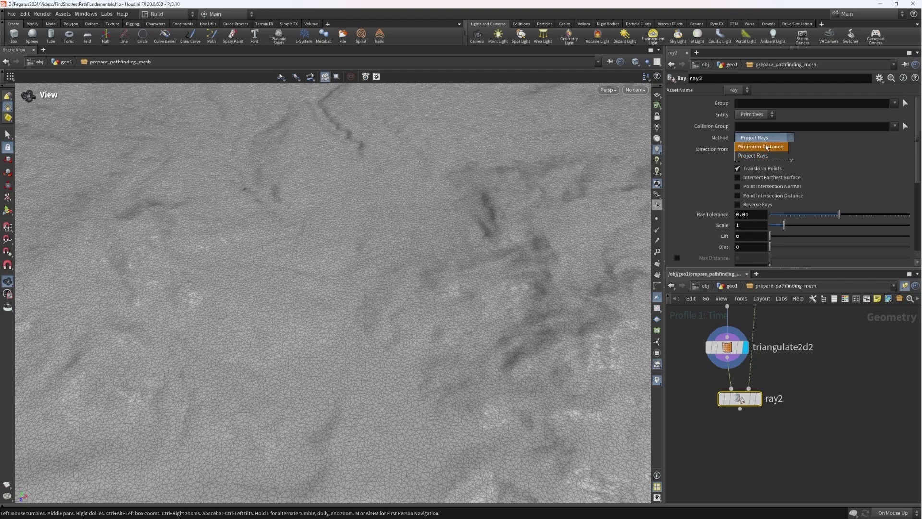
pyautogui.click(761, 156)
pyautogui.click(751, 150)
pyautogui.click(749, 160)
pyautogui.rightClick(706, 161)
pyautogui.click(742, 270)
pyautogui.moveTo(805, 161); pyautogui.dragTo(779, 165)
pyautogui.write('1')
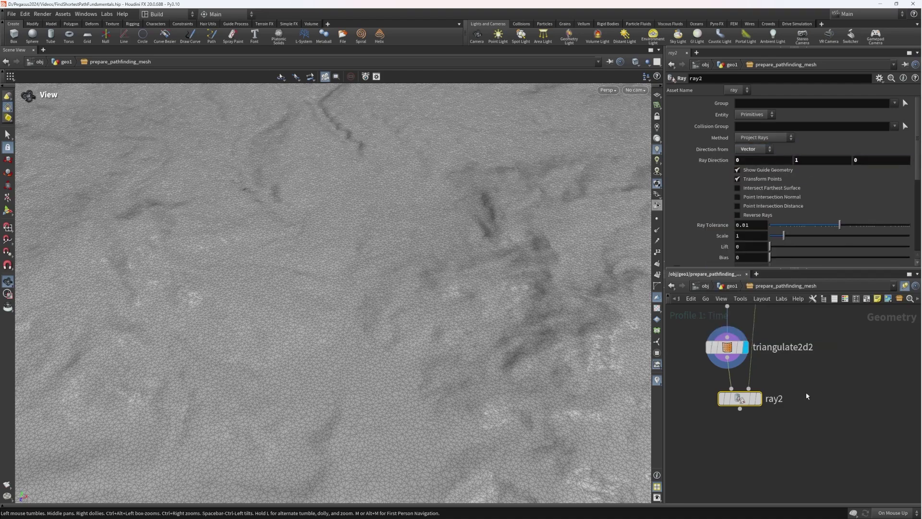
pyautogui.click(758, 398)
pyautogui.moveTo(433, 318)
pyautogui.mouseDown()
pyautogui.moveTo(362, 343)
pyautogui.moveTo(325, 305)
pyautogui.moveTo(337, 317)
pyautogui.moveTo(444, 349)
pyautogui.moveTo(480, 346)
pyautogui.moveTo(529, 288)
pyautogui.moveTo(252, 325)
pyautogui.moveTo(253, 299)
pyautogui.moveTo(370, 300)
pyautogui.moveTo(377, 311)
pyautogui.moveTo(426, 301)
pyautogui.moveTo(380, 286)
pyautogui.moveTo(514, 282)
pyautogui.moveTo(298, 277)
pyautogui.moveTo(319, 269)
pyautogui.moveTo(222, 208)
pyautogui.moveTo(517, 305)
pyautogui.moveTo(407, 352)
pyautogui.moveTo(451, 325)
pyautogui.moveTo(432, 315)
pyautogui.mouseUp()
pyautogui.moveTo(432, 315); pyautogui.dragTo(489, 308, button='middle')
# Add a Measure node below ray2, connect it and set it to measure Perimeter.
pyautogui.moveTo(786, 444); pyautogui.dragTo(804, 416, button='middle')
pyautogui.press('Tab')
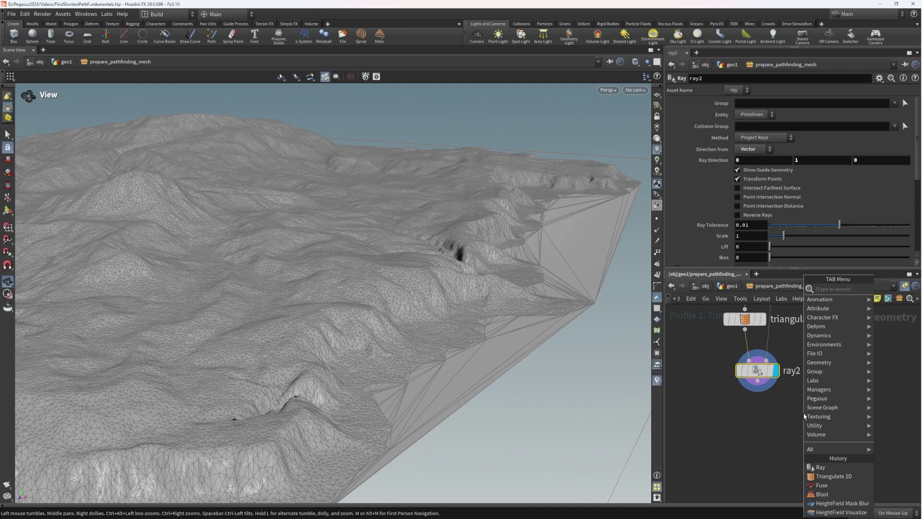
pyautogui.write('measure')
pyautogui.press('Return')
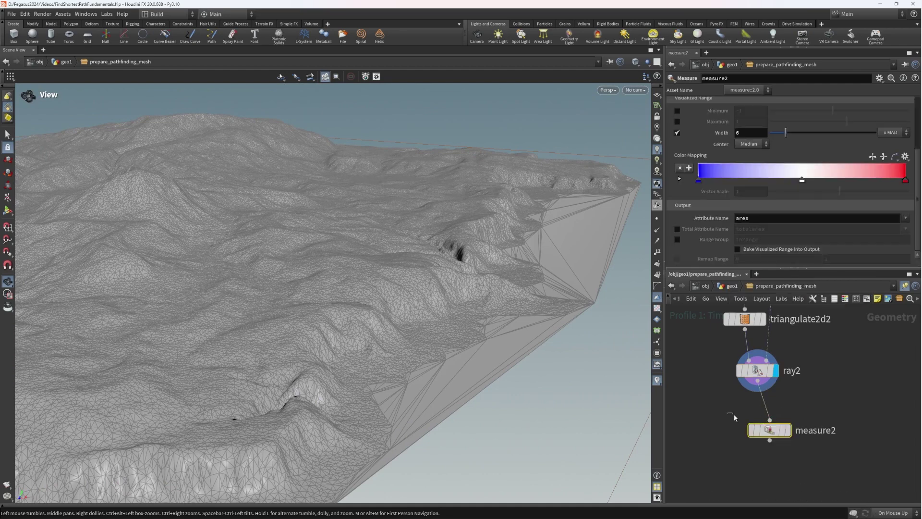
pyautogui.scroll(3, 741, 216)
pyautogui.click(763, 138)
pyautogui.click(762, 138)
pyautogui.moveTo(772, 435); pyautogui.dragTo(761, 415)
pyautogui.moveTo(791, 453); pyautogui.dragTo(793, 393, button='middle')
pyautogui.press('Tab')
pyautogui.write('blast')
pyautogui.press('Return')
pyautogui.click(767, 405)
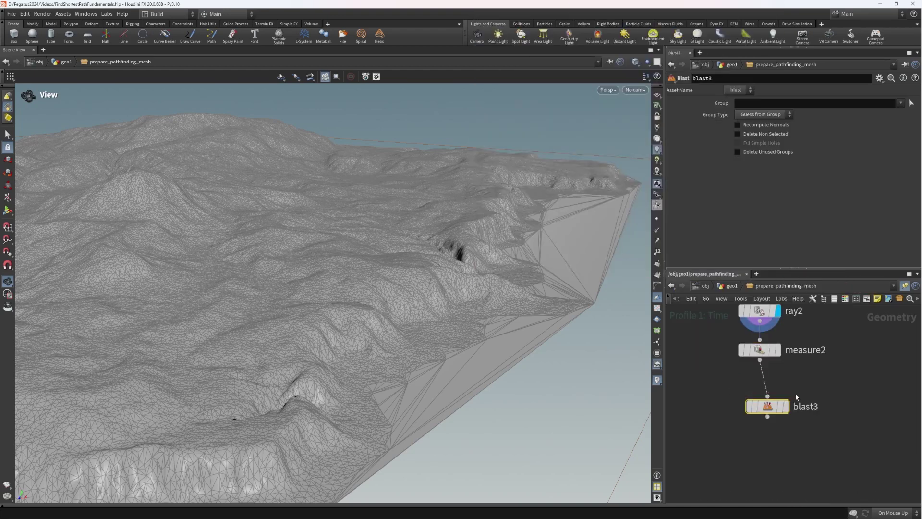
pyautogui.click(767, 119)
pyautogui.click(759, 163)
pyautogui.click(777, 104)
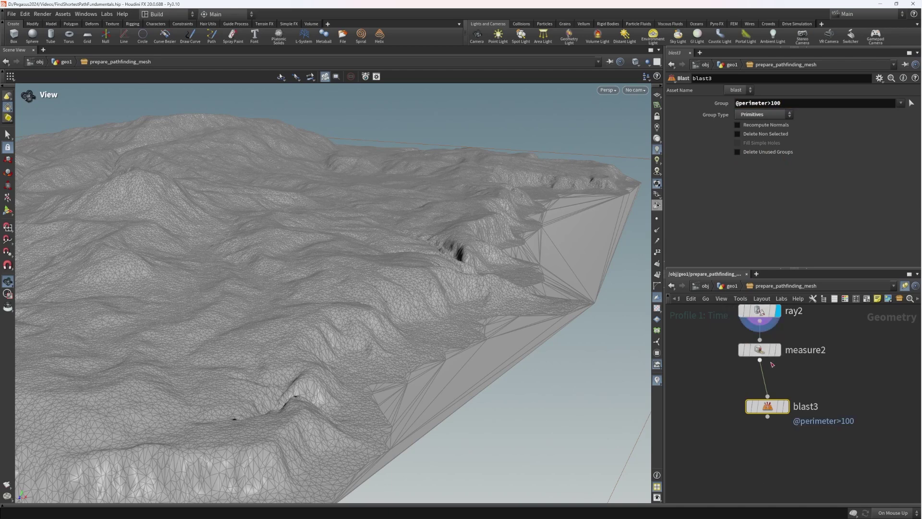
pyautogui.moveTo(549, 214)
pyautogui.mouseDown()
pyautogui.moveTo(294, 274)
pyautogui.moveTo(358, 310)
pyautogui.moveTo(318, 290)
pyautogui.moveTo(455, 245)
pyautogui.moveTo(289, 282)
pyautogui.moveTo(356, 282)
pyautogui.moveTo(397, 317)
pyautogui.mouseUp()
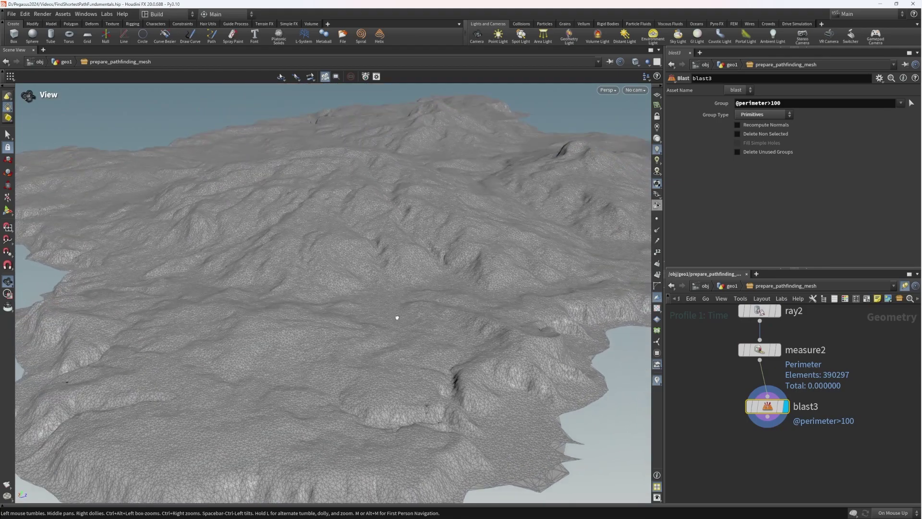
# Try lower perimeter thresholds such as 25 and 75 in blast3's group and inspect the mesh border.
pyautogui.moveTo(543, 406); pyautogui.dragTo(409, 323, button='middle')
pyautogui.moveTo(410, 323); pyautogui.dragTo(373, 354)
pyautogui.moveTo(373, 354); pyautogui.dragTo(581, 382, button='right')
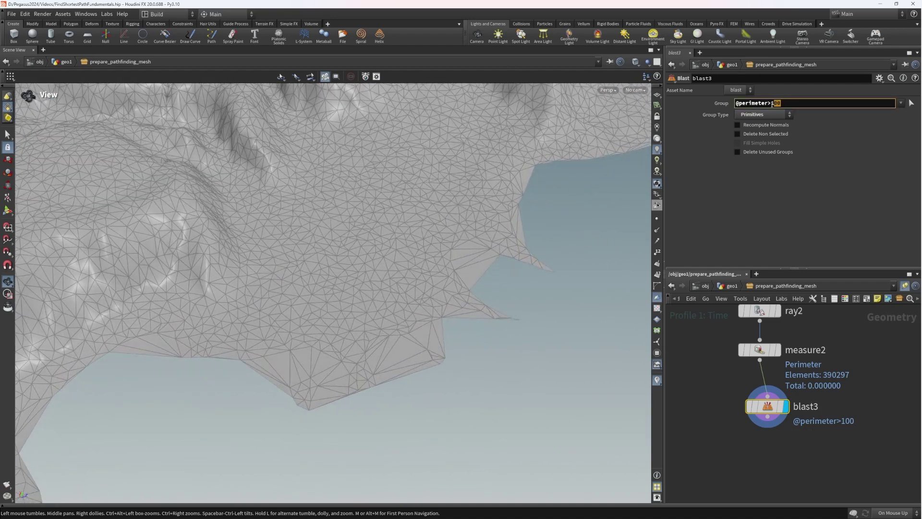
pyautogui.press('Return')
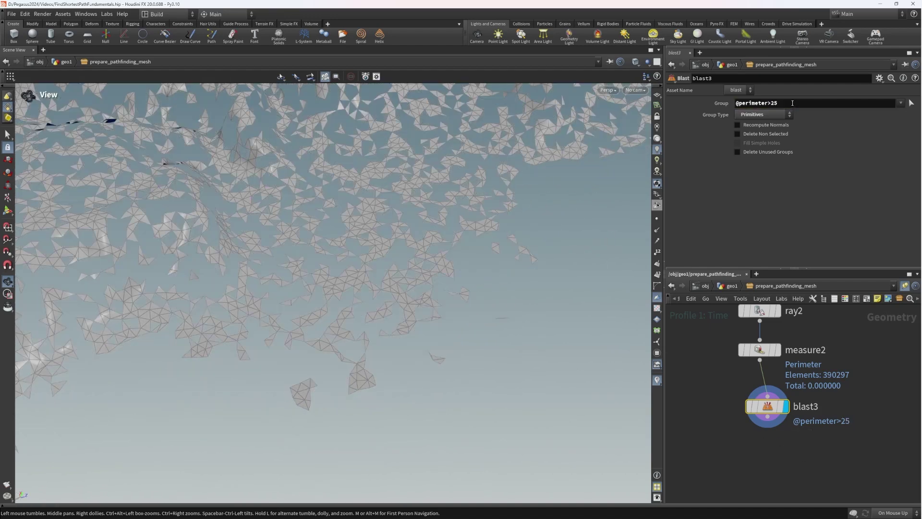
pyautogui.write('0')
pyautogui.press('Return')
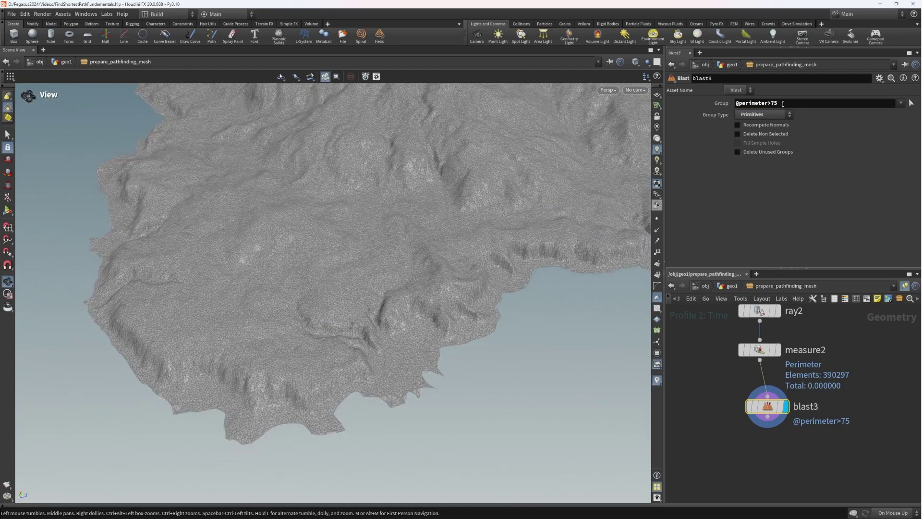
pyautogui.moveTo(369, 355); pyautogui.dragTo(381, 273)
pyautogui.moveTo(381, 273); pyautogui.dragTo(286, 321, button='right')
pyautogui.moveTo(286, 322); pyautogui.dragTo(380, 299)
pyautogui.moveTo(380, 299); pyautogui.dragTo(526, 282, button='right')
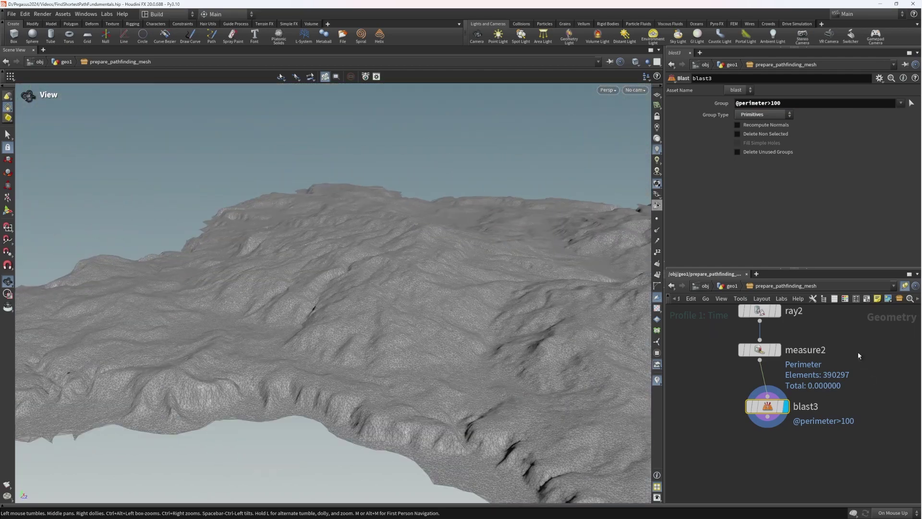
# Set the Snap Distance of fuse2 to 3 and inspect the recooked terrain mesh.
pyautogui.moveTo(862, 365); pyautogui.dragTo(830, 436, button='middle')
pyautogui.moveTo(450, 333); pyautogui.dragTo(533, 298, button='right')
pyautogui.moveTo(534, 297); pyautogui.dragTo(360, 280, button='middle')
pyautogui.scroll(-3, 797, 362)
pyautogui.moveTo(797, 362); pyautogui.dragTo(820, 414, button='middle')
pyautogui.click(763, 356)
pyautogui.write('3')
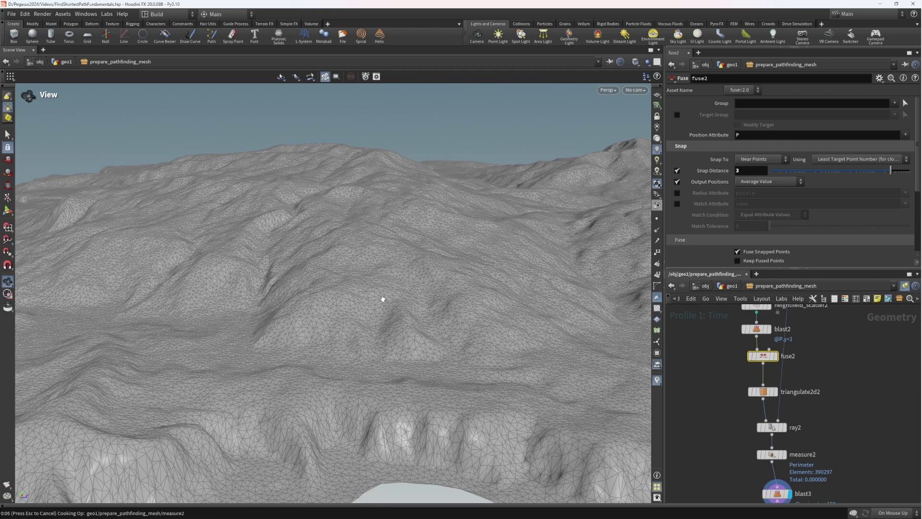
pyautogui.moveTo(390, 285)
pyautogui.mouseDown()
pyautogui.moveTo(340, 261)
pyautogui.moveTo(390, 297)
pyautogui.mouseUp()
pyautogui.moveTo(390, 297); pyautogui.dragTo(405, 291, button='middle')
pyautogui.moveTo(416, 269); pyautogui.dragTo(406, 368)
pyautogui.moveTo(405, 368); pyautogui.dragTo(540, 390, button='middle')
pyautogui.moveTo(540, 390); pyautogui.dragTo(449, 253)
# Add a Null node after null2 at the start of the navmesh branch leading to heightfield_visualize2.
pyautogui.scroll(-3, 744, 392)
pyautogui.scroll(2, 811, 442)
pyautogui.moveTo(686, 411); pyautogui.dragTo(721, 401, button='middle')
pyautogui.scroll(-1, 811, 442)
pyautogui.scroll(-1, 884, 365)
pyautogui.moveTo(892, 362); pyautogui.dragTo(860, 392, button='middle')
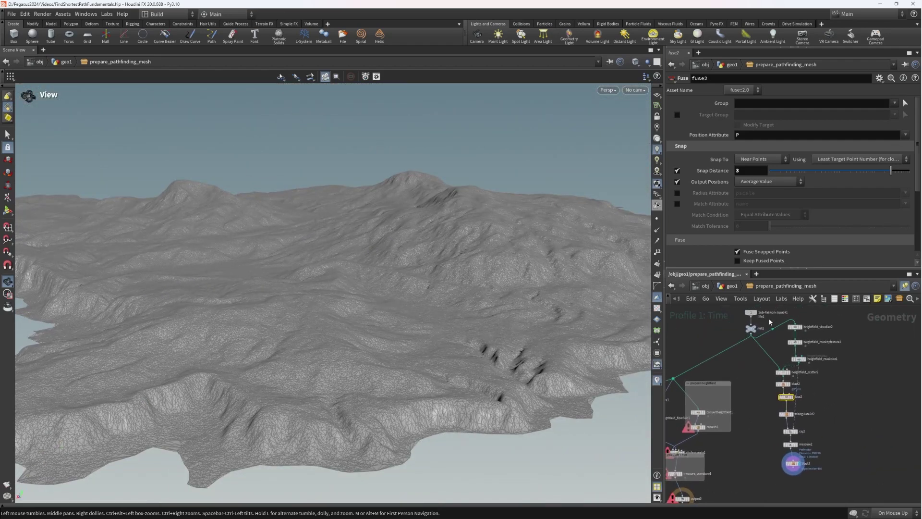
pyautogui.scroll(1, 754, 330)
pyautogui.scroll(1, 763, 350)
pyautogui.press('Tab')
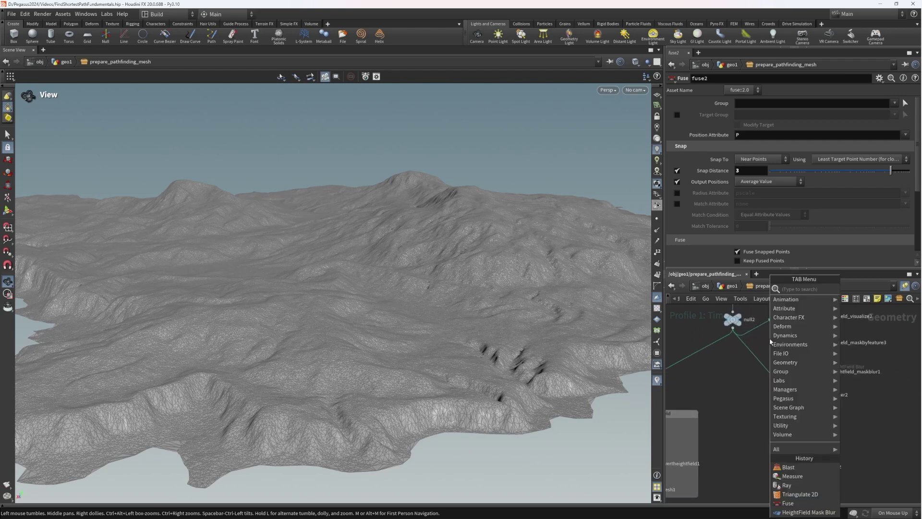
pyautogui.press('Escape')
pyautogui.scroll(2, 771, 342)
pyautogui.press('Tab')
pyautogui.write('nul')
pyautogui.press('Return')
pyautogui.click(762, 333)
# Collapse the new null and all navmesh nodes down to the last blast into a subnet named create_navmesh.
pyautogui.moveTo(770, 419); pyautogui.dragTo(816, 490)
pyautogui.scroll(-4, 747, 374)
pyautogui.scroll(3, 764, 355)
pyautogui.rightClick(740, 364)
pyautogui.moveTo(759, 375)
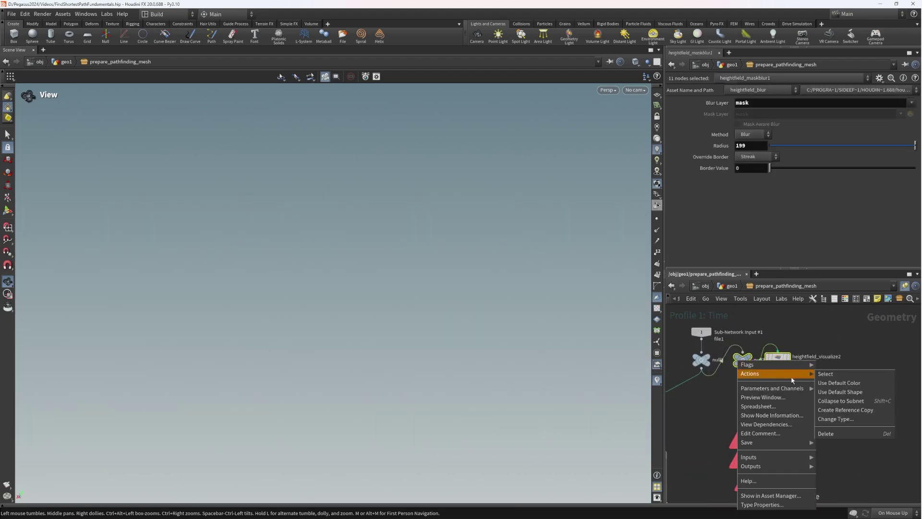
pyautogui.click(838, 395)
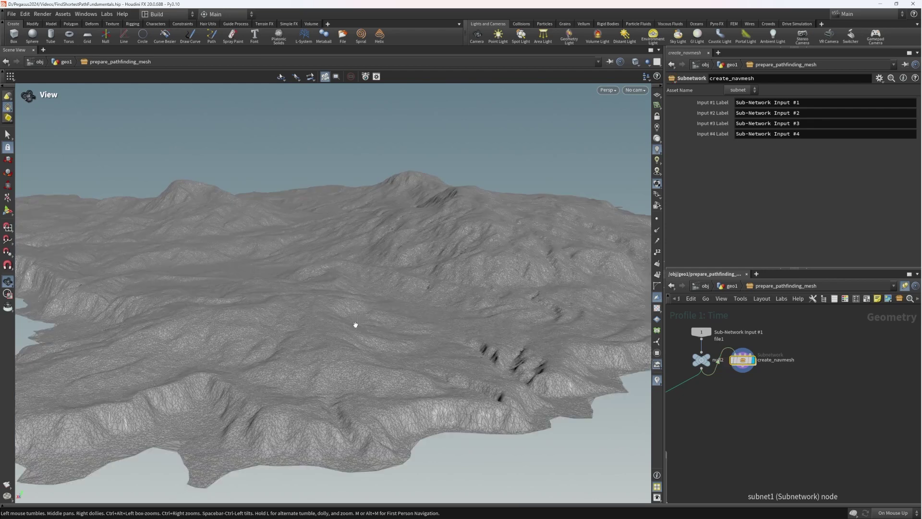
# Move the create_navmesh subnet down beside the prepare heightfield box.
pyautogui.scroll(-3, 827, 391)
pyautogui.moveTo(785, 394); pyautogui.dragTo(832, 337, button='middle')
pyautogui.moveTo(819, 311); pyautogui.dragTo(809, 424)
pyautogui.moveTo(758, 438); pyautogui.dragTo(808, 411, button='middle')
pyautogui.scroll(2, 768, 399)
pyautogui.scroll(2, 809, 395)
pyautogui.scroll(-1, 848, 428)
# Bring up the Performance Monitor to view the node cook times and close its window.
pyautogui.hotkey('alt', 'Tab')
pyautogui.moveTo(755, 213); pyautogui.dragTo(389, 170)
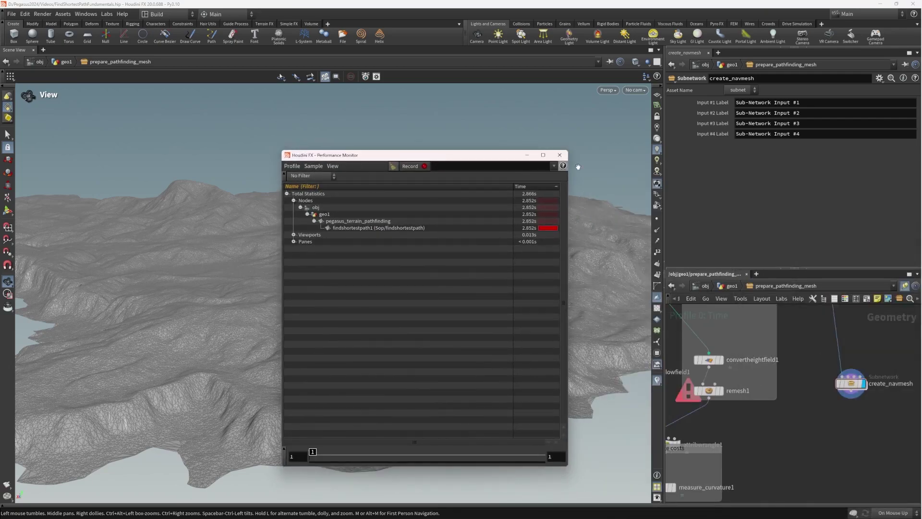
pyautogui.click(560, 155)
# Move the calculate costs group and output0 down, placing attribwrangle1 inside the calculate costs box.
pyautogui.moveTo(411, 236)
pyautogui.mouseDown()
pyautogui.moveTo(500, 231)
pyautogui.moveTo(472, 175)
pyautogui.moveTo(426, 264)
pyautogui.moveTo(479, 240)
pyautogui.moveTo(512, 241)
pyautogui.moveTo(416, 245)
pyautogui.mouseUp()
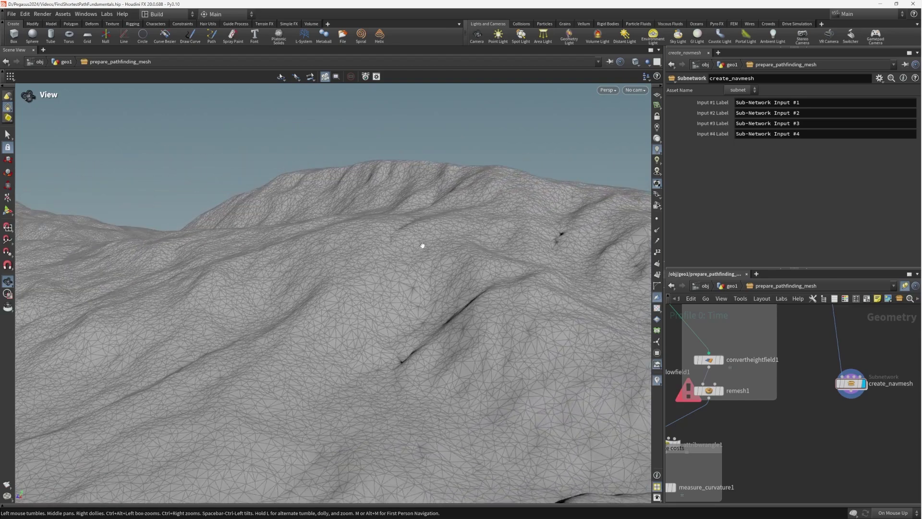
pyautogui.scroll(-3, 749, 384)
pyautogui.moveTo(797, 411); pyautogui.dragTo(804, 366, button='middle')
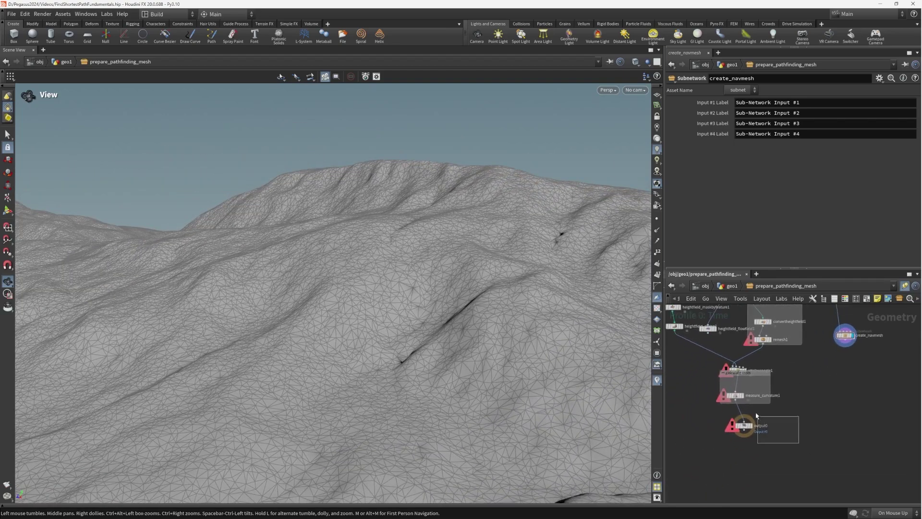
pyautogui.click(744, 425)
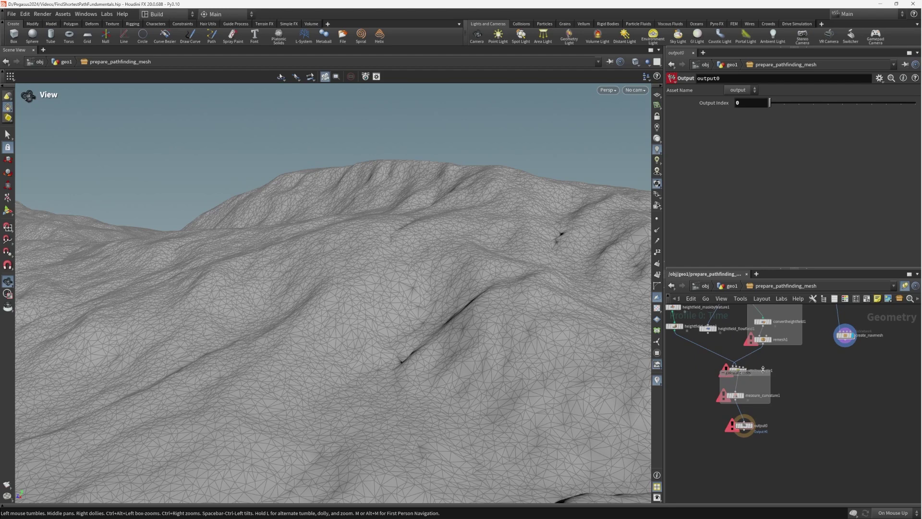
pyautogui.moveTo(739, 371); pyautogui.dragTo(744, 371)
pyautogui.moveTo(796, 453); pyautogui.dragTo(803, 465, button='middle')
pyautogui.moveTo(803, 465); pyautogui.dragTo(732, 364)
pyautogui.moveTo(755, 368); pyautogui.dragTo(761, 395)
pyautogui.click(821, 401)
# Connect the create_navmesh output to attribwrangle1 in place of the remesh1 input.
pyautogui.moveTo(822, 402)
pyautogui.mouseDown(button='middle')
pyautogui.moveTo(821, 419)
pyautogui.moveTo(819, 404)
pyautogui.mouseUp(button='middle')
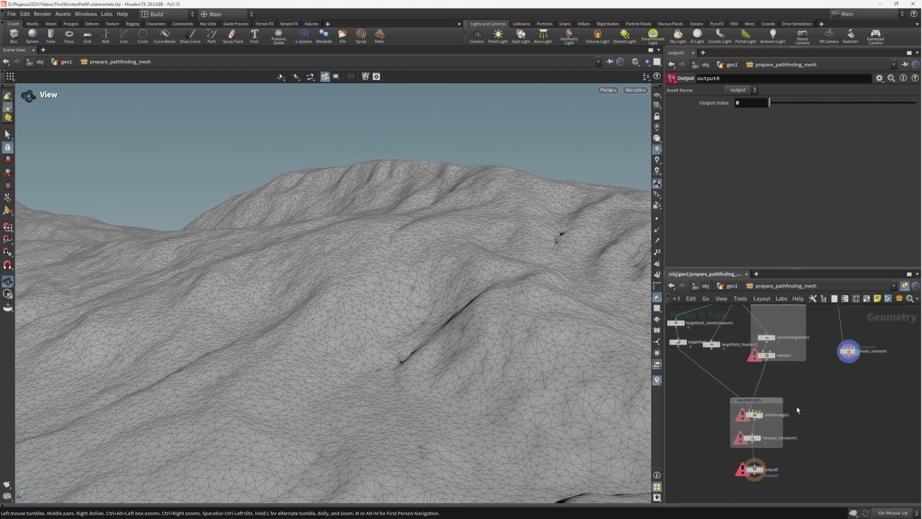
pyautogui.scroll(1, 829, 399)
pyautogui.moveTo(872, 346); pyautogui.dragTo(802, 406)
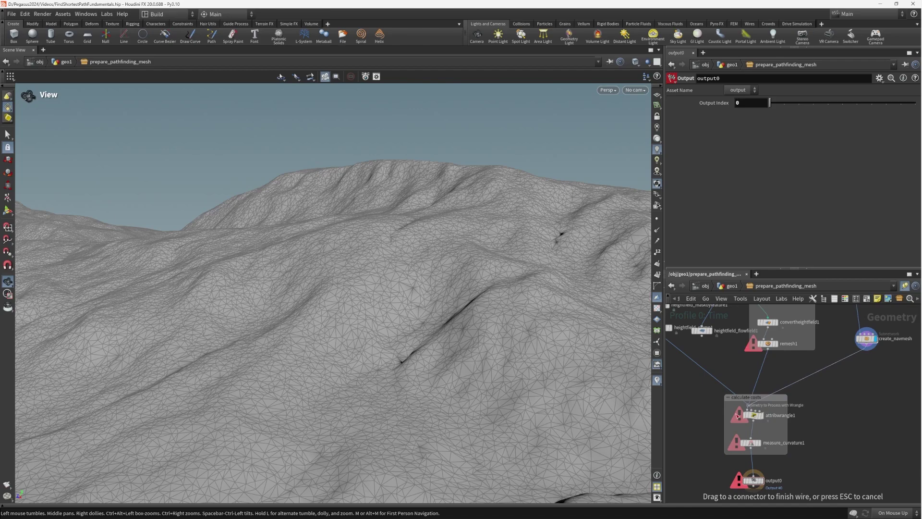
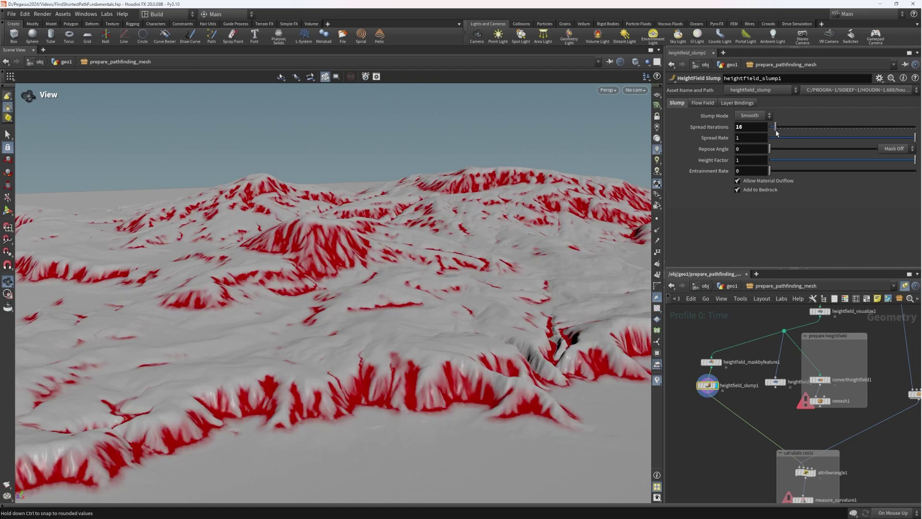
# Delete the prepare heightfield box together with convertheightfield1 and remesh1.
pyautogui.moveTo(471, 266); pyautogui.dragTo(427, 294)
pyautogui.moveTo(772, 431); pyautogui.dragTo(757, 398, button='middle')
pyautogui.moveTo(522, 277); pyautogui.dragTo(432, 274)
pyautogui.moveTo(800, 386); pyautogui.dragTo(782, 415, button='middle')
pyautogui.moveTo(763, 331); pyautogui.dragTo(761, 320)
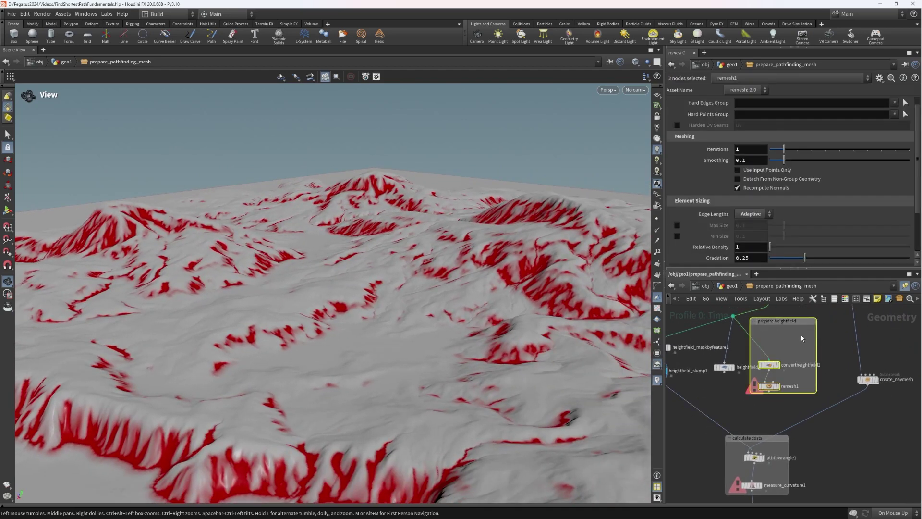
pyautogui.press('Delete')
# Display heightfield_flowfield1 and examine the flow pattern across the whole terrain.
pyautogui.scroll(-3, 802, 357)
pyautogui.scroll(2, 770, 382)
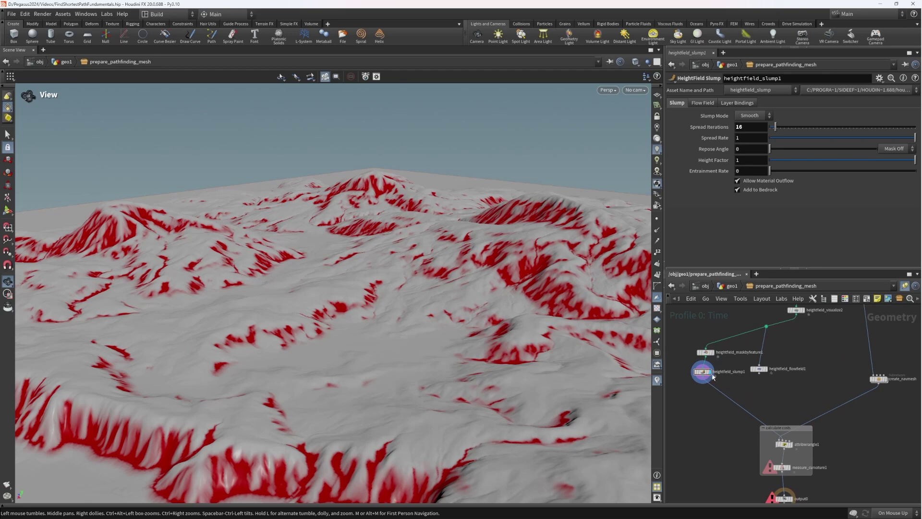
pyautogui.scroll(2, 753, 375)
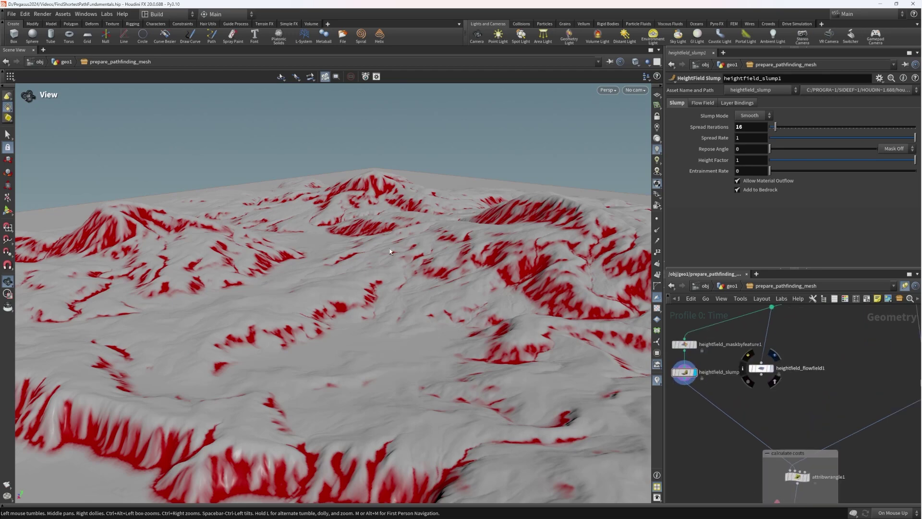
pyautogui.moveTo(409, 279); pyautogui.dragTo(538, 300)
pyautogui.scroll(-2, 783, 376)
pyautogui.moveTo(764, 397); pyautogui.dragTo(786, 401, button='middle')
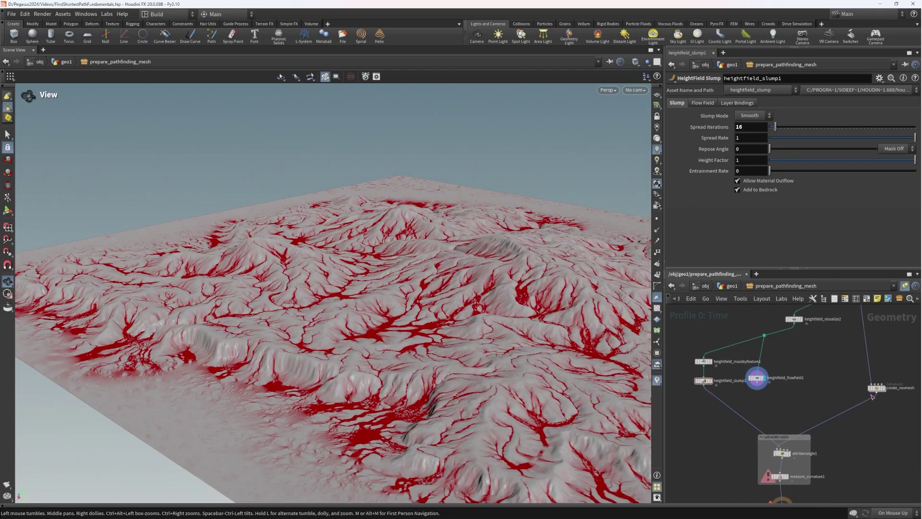
# Move create_navmesh above the calculate costs box and shift the slope mask, slump and flow field nodes to its other side.
pyautogui.moveTo(867, 393); pyautogui.dragTo(774, 402)
pyautogui.click(704, 361)
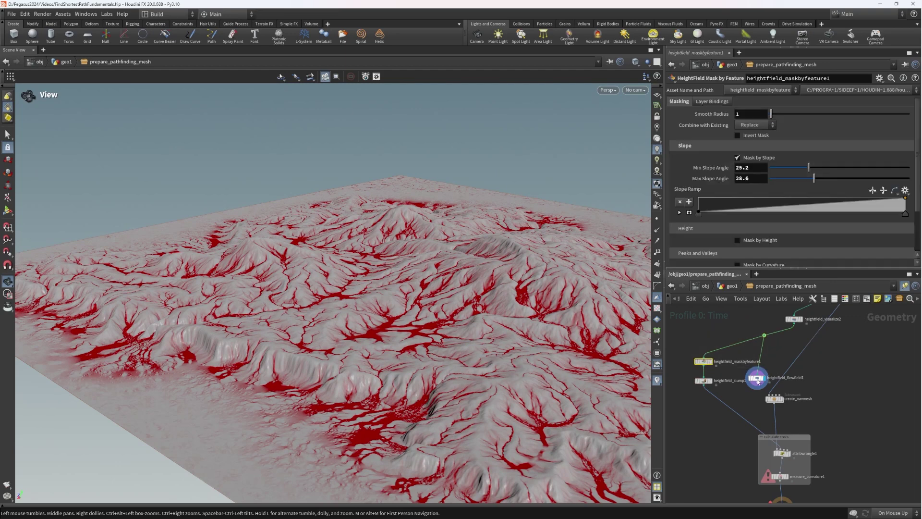
pyautogui.moveTo(675, 340); pyautogui.dragTo(674, 339)
pyautogui.moveTo(707, 364); pyautogui.dragTo(869, 376)
pyautogui.moveTo(757, 378); pyautogui.dragTo(901, 392)
pyautogui.moveTo(851, 352); pyautogui.dragTo(778, 381, button='middle')
pyautogui.moveTo(821, 366); pyautogui.dragTo(830, 365)
pyautogui.scroll(-2, 861, 417)
pyautogui.moveTo(862, 417); pyautogui.dragTo(832, 387, button='middle')
pyautogui.scroll(2, 832, 387)
pyautogui.scroll(-3, 807, 404)
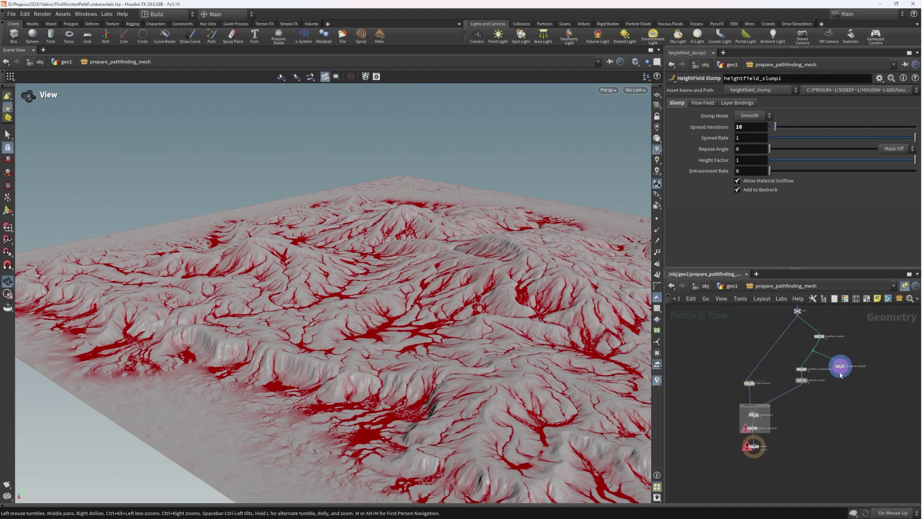
# Move create_navmesh up and tidy the placement of the neighbouring heightfield nodes.
pyautogui.moveTo(747, 396); pyautogui.dragTo(739, 378)
pyautogui.moveTo(750, 384); pyautogui.dragTo(747, 362)
pyautogui.scroll(3, 879, 372)
pyautogui.moveTo(748, 368); pyautogui.dragTo(844, 358)
pyautogui.click(843, 384)
pyautogui.moveTo(785, 338); pyautogui.dragTo(788, 352, button='middle')
pyautogui.moveTo(768, 350); pyautogui.dragTo(788, 350)
# Display attribwrangle1 to check the slope cost on the navmesh.
pyautogui.moveTo(798, 462); pyautogui.dragTo(810, 390, button='middle')
pyautogui.scroll(2, 810, 392)
pyautogui.click(731, 394)
pyautogui.scroll(3, 749, 399)
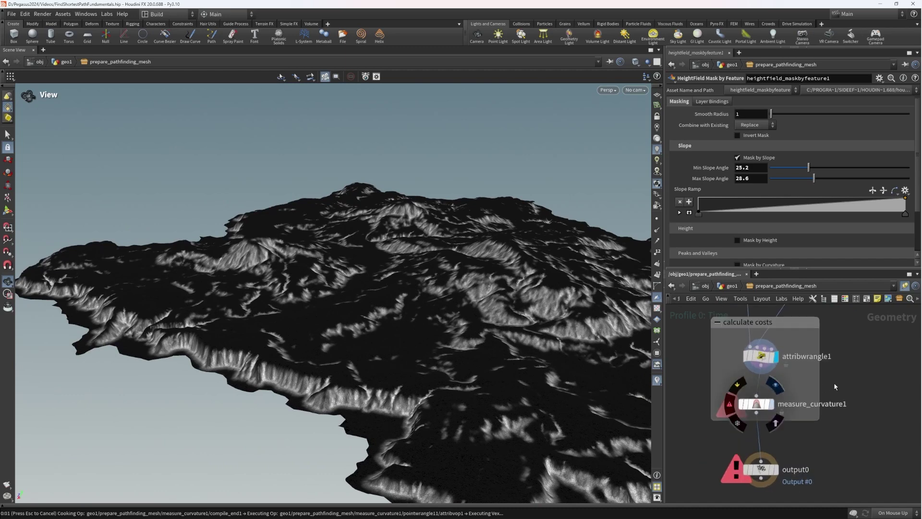
# Display measure_curvature1 and turn on its Visualize Output option.
pyautogui.click(761, 403)
pyautogui.scroll(-2, 761, 401)
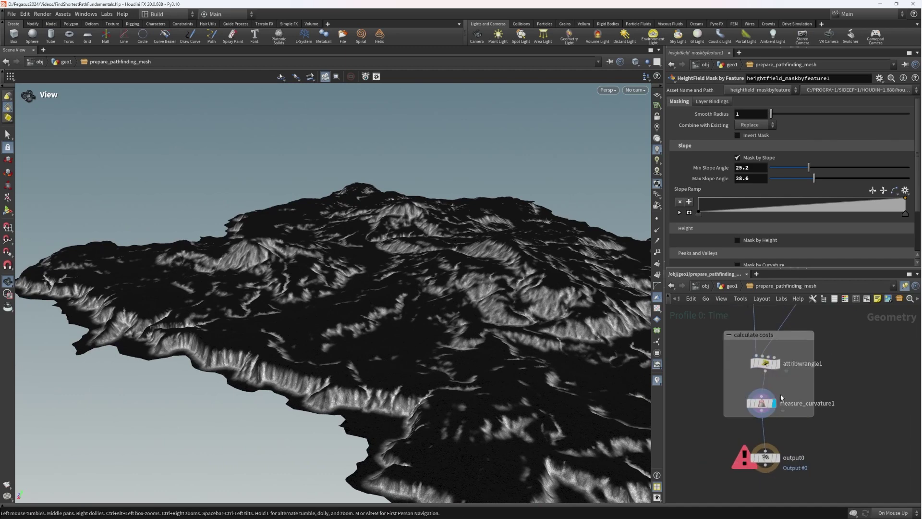
pyautogui.click(766, 197)
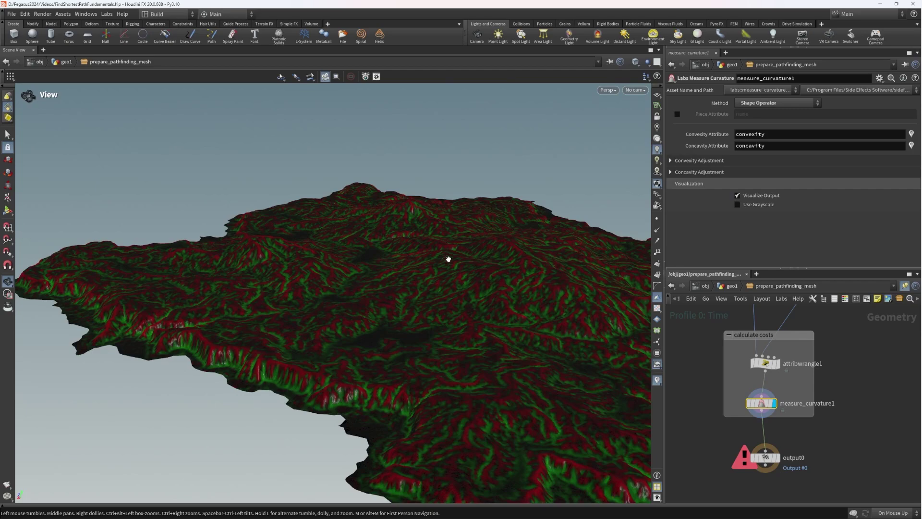
# Examine the convexity and concavity colouring on the navmesh terrain up close and from several angles.
pyautogui.moveTo(446, 254); pyautogui.dragTo(578, 281, button='right')
pyautogui.moveTo(578, 280); pyautogui.dragTo(652, 92)
pyautogui.click(636, 62)
pyautogui.click(651, 154)
pyautogui.moveTo(370, 309); pyautogui.dragTo(443, 307)
pyautogui.moveTo(442, 307)
pyautogui.mouseDown(button='middle')
pyautogui.moveTo(488, 225)
pyautogui.moveTo(412, 251)
pyautogui.moveTo(446, 251)
pyautogui.moveTo(471, 237)
pyautogui.moveTo(340, 232)
pyautogui.moveTo(403, 252)
pyautogui.mouseUp(button='middle')
pyautogui.scroll(-3, 853, 427)
pyautogui.moveTo(852, 428); pyautogui.dragTo(815, 424, button='middle')
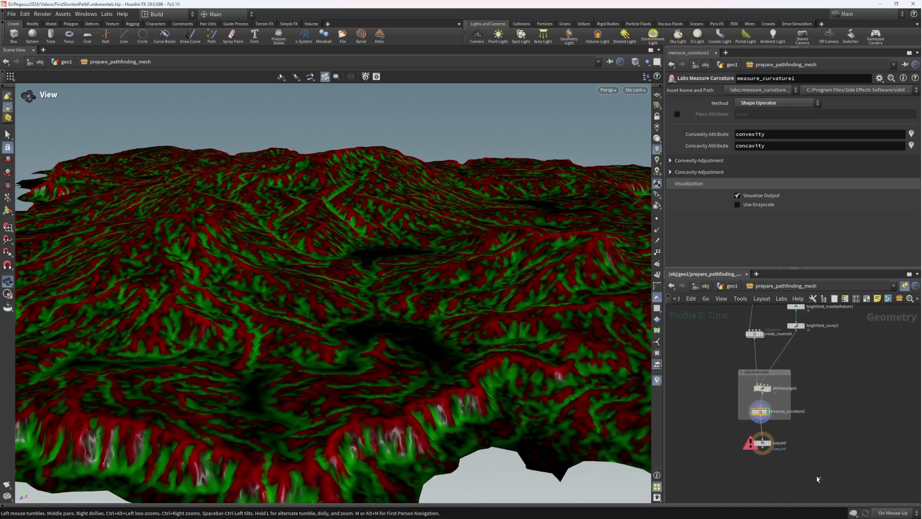
# Return to the geo1 network and move the file1 node directly above prepare_pathfinding_mesh.
pyautogui.moveTo(824, 479); pyautogui.dragTo(758, 399)
pyautogui.click(850, 353)
pyautogui.press('u')
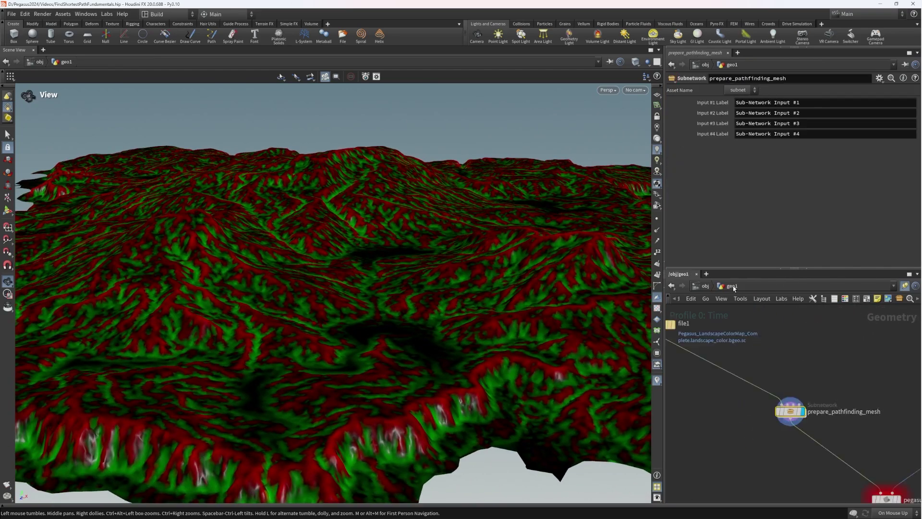
pyautogui.moveTo(744, 337); pyautogui.dragTo(786, 336, button='middle')
pyautogui.moveTo(713, 323); pyautogui.dragTo(793, 355)
pyautogui.moveTo(847, 383); pyautogui.dragTo(804, 360, button='middle')
pyautogui.scroll(3, 775, 368)
pyautogui.moveTo(481, 337); pyautogui.dragTo(226, 278)
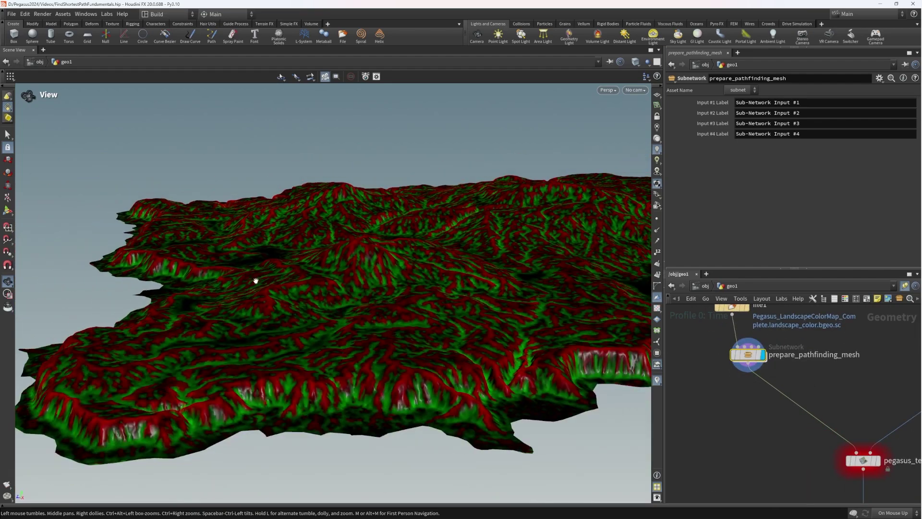
# Open the geometry spreadsheet of prepare_pathfinding_mesh, look through its point attributes and widen the window.
pyautogui.scroll(-2, 779, 379)
pyautogui.rightClick(716, 342)
pyautogui.click(767, 396)
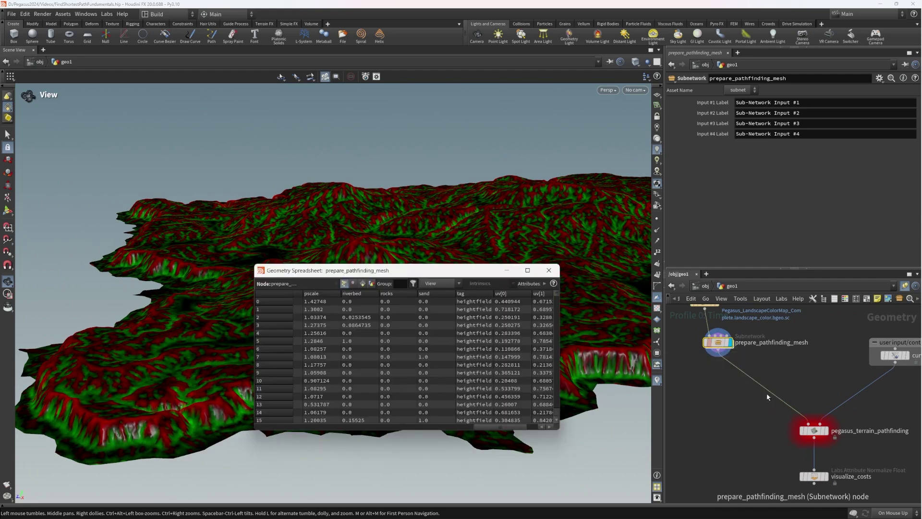
pyautogui.moveTo(502, 427); pyautogui.dragTo(526, 427)
pyautogui.scroll(3, 833, 391)
pyautogui.moveTo(503, 427); pyautogui.dragTo(315, 417)
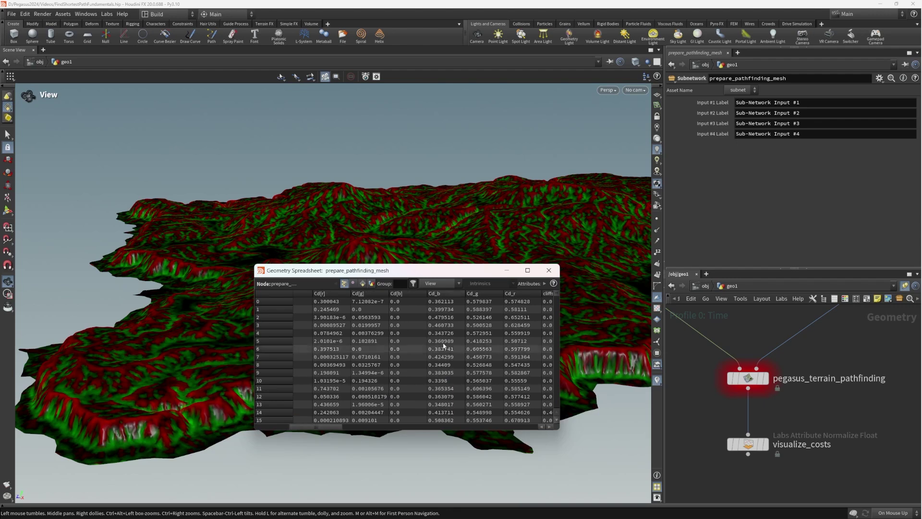
pyautogui.moveTo(560, 287); pyautogui.dragTo(695, 293)
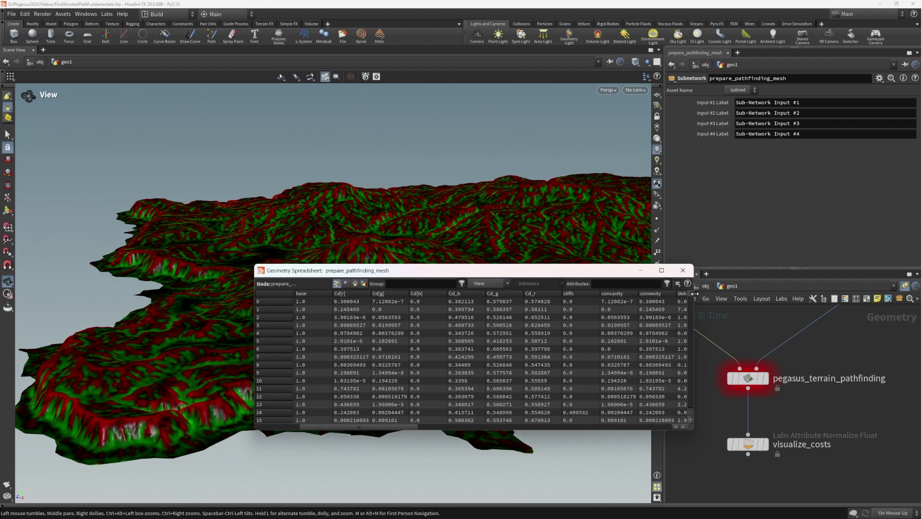
# Filter the spreadsheet attributes for attrib_cost and convexity, and sort the listed values.
pyautogui.click(618, 284)
pyautogui.write('cost')
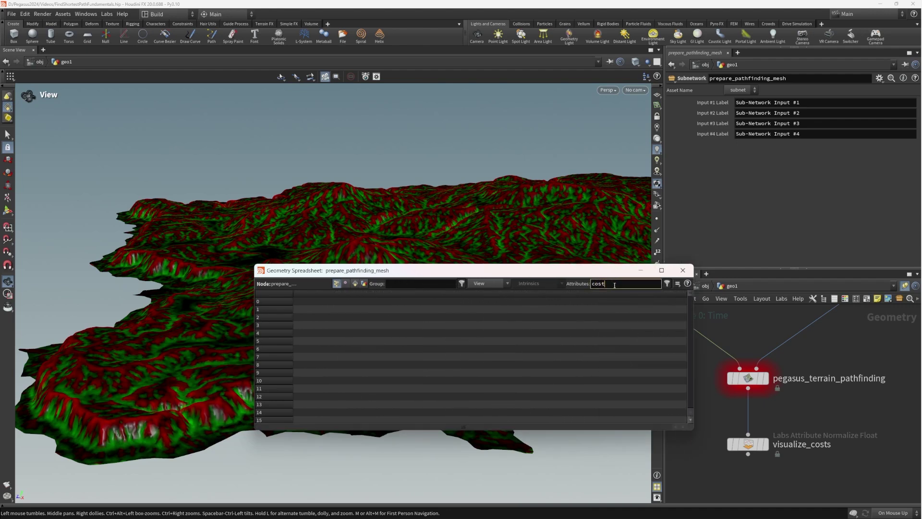
pyautogui.moveTo(773, 327); pyautogui.dragTo(917, 432, button='middle')
pyautogui.moveTo(862, 405); pyautogui.dragTo(757, 358)
pyautogui.click(757, 359)
pyautogui.doubleClick(619, 284)
pyautogui.write('attrib_')
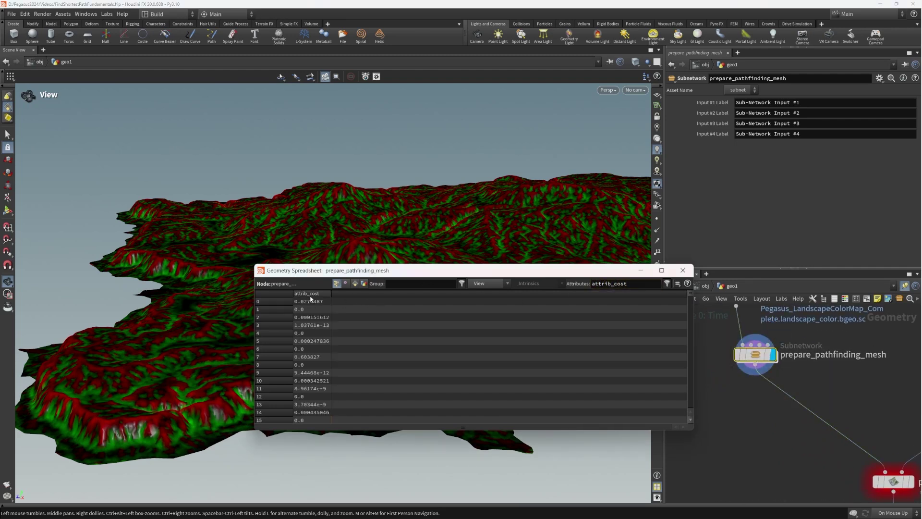
pyautogui.click(312, 294)
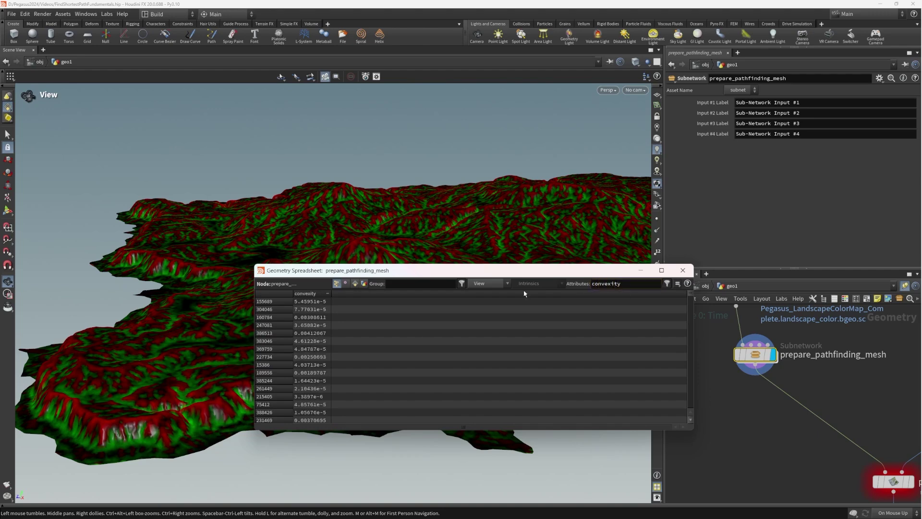
# Close the geometry spreadsheet and save the scene file.
pyautogui.click(732, 275)
pyautogui.scroll(-3, 777, 373)
pyautogui.hotkey('ctrl', 's')
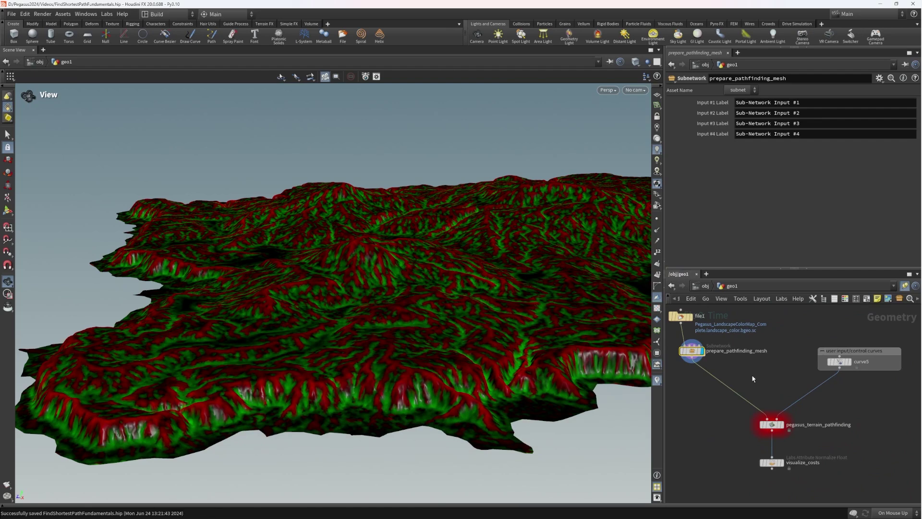
# Select pegasus_terrain_pathfinding to view its cost parameters and display its generated paths.
pyautogui.scroll(5, 802, 360)
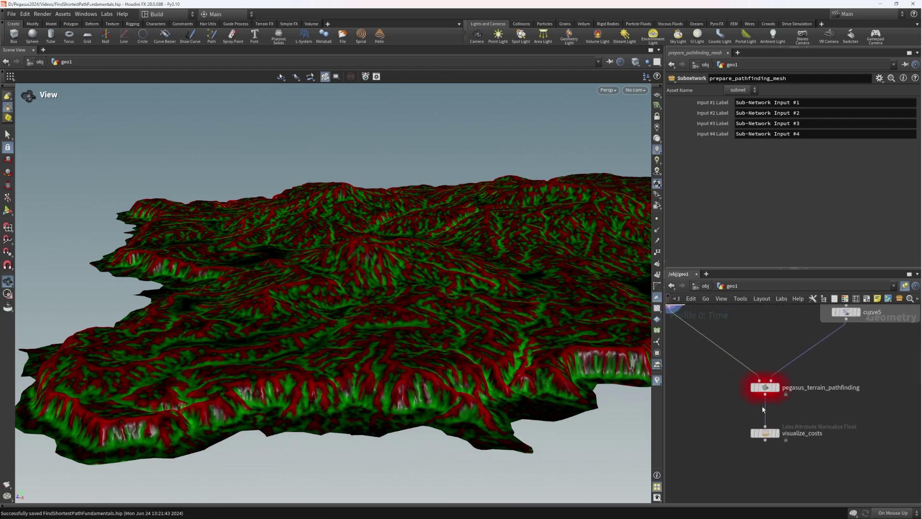
pyautogui.moveTo(486, 302); pyautogui.dragTo(429, 296, button='middle')
pyautogui.moveTo(816, 383); pyautogui.dragTo(826, 358, button='middle')
pyautogui.moveTo(881, 334); pyautogui.dragTo(693, 390)
pyautogui.scroll(-1, 822, 344)
pyautogui.scroll(-2, 822, 344)
pyautogui.moveTo(838, 396); pyautogui.dragTo(811, 360, button='middle')
pyautogui.moveTo(754, 334); pyautogui.dragTo(701, 412, button='middle')
pyautogui.rightClick(731, 387)
pyautogui.click(719, 382)
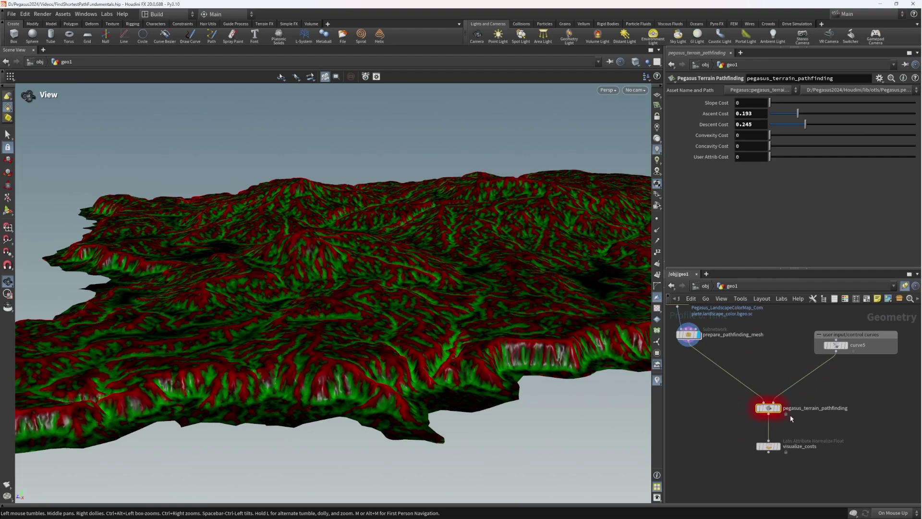
pyautogui.scroll(-3, 544, 289)
pyautogui.scroll(2, 866, 413)
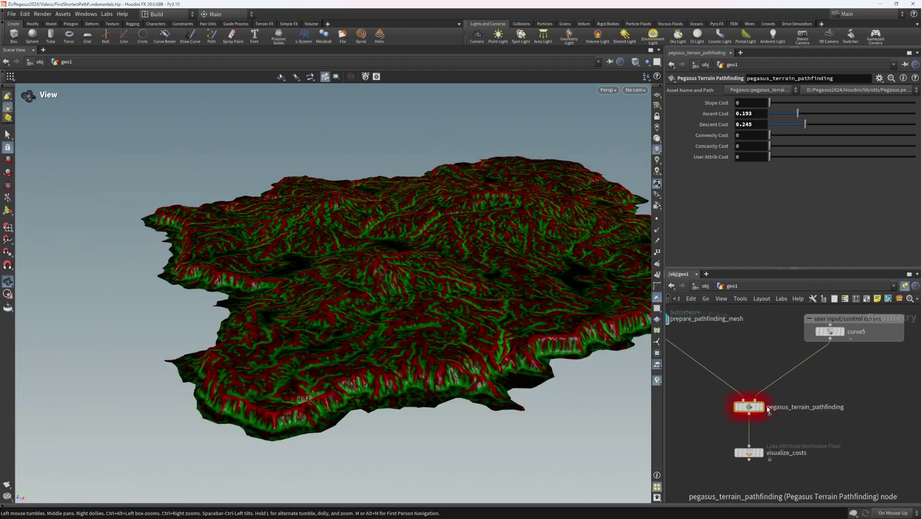
pyautogui.moveTo(765, 398)
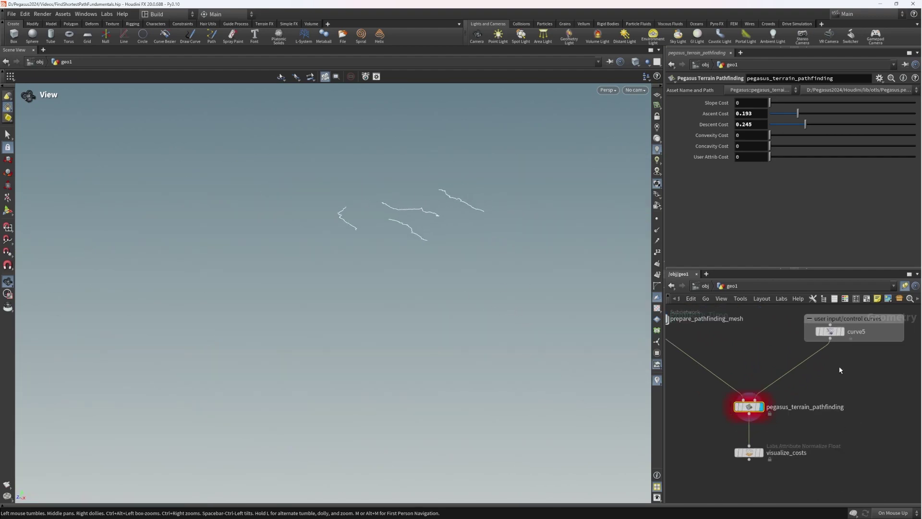
# Display prepare_pathfinding_mesh again and inspect the terrain from a lower angle.
pyautogui.moveTo(862, 371); pyautogui.dragTo(837, 397, button='middle')
pyautogui.moveTo(679, 362); pyautogui.dragTo(802, 381, button='middle')
pyautogui.click(770, 350)
pyautogui.scroll(1, 488, 260)
pyautogui.moveTo(408, 337); pyautogui.dragTo(399, 255)
pyautogui.moveTo(399, 255); pyautogui.dragTo(520, 314, button='right')
pyautogui.moveTo(747, 416); pyautogui.dragTo(725, 378, button='middle')
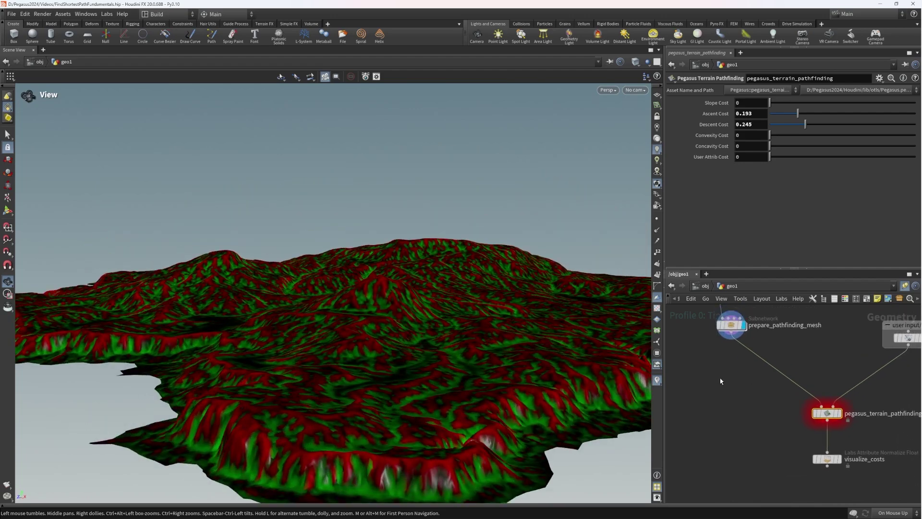
# Attach a white Color node to the output of prepare_pathfinding_mesh, display it and move it beside the pathfinding branch.
pyautogui.press('Tab')
pyautogui.write('color')
pyautogui.press('Return')
pyautogui.click(698, 385)
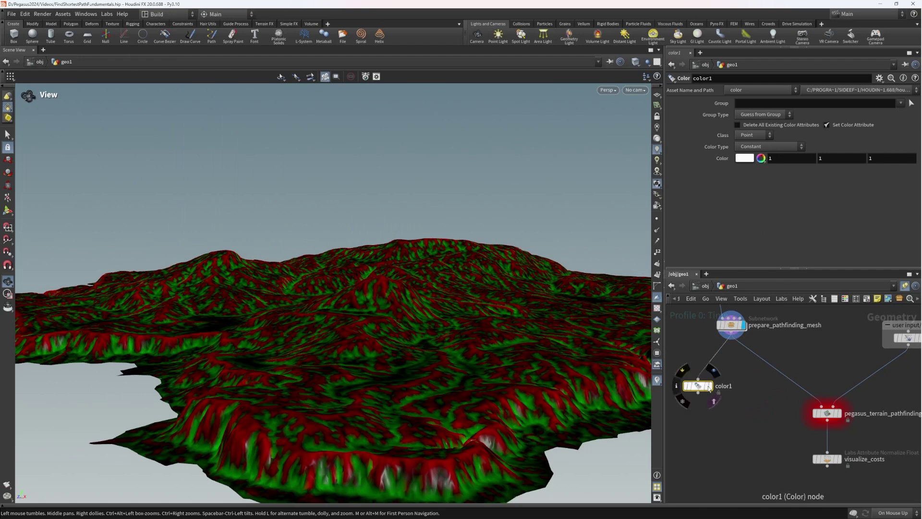
pyautogui.click(709, 388)
pyautogui.moveTo(519, 319); pyautogui.dragTo(494, 239)
pyautogui.moveTo(494, 239); pyautogui.dragTo(548, 229, button='middle')
pyautogui.moveTo(736, 403); pyautogui.dragTo(743, 360, button='middle')
pyautogui.moveTo(704, 344); pyautogui.dragTo(725, 370)
# Add a Merge node combining color1 with visualize_costs and display the merged result.
pyautogui.moveTo(788, 427); pyautogui.dragTo(745, 395, button='middle')
pyautogui.press('Tab')
pyautogui.write('merge')
pyautogui.press('Return')
pyautogui.click(746, 420)
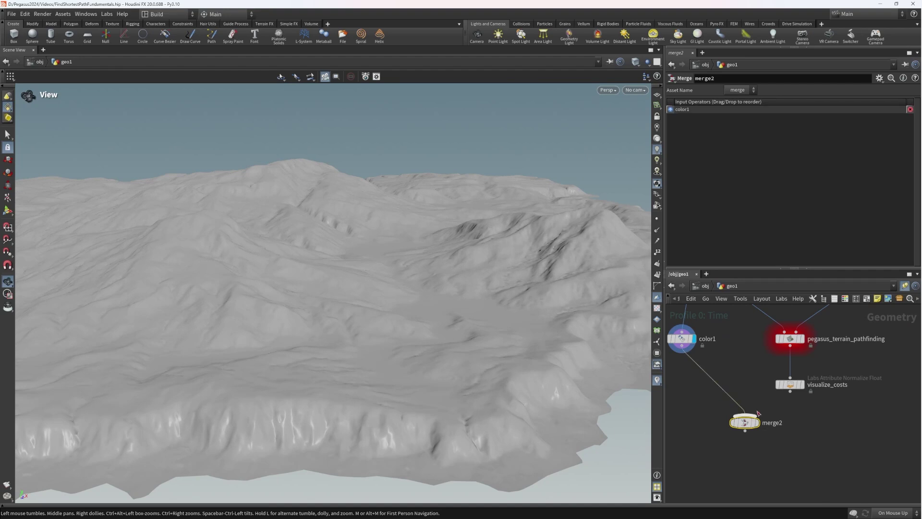
pyautogui.moveTo(814, 422); pyautogui.dragTo(819, 405, button='middle')
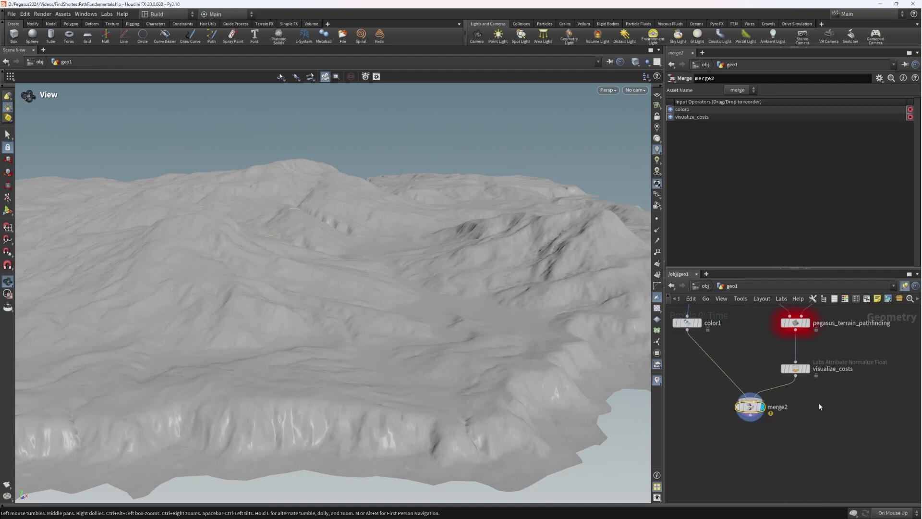
# Insert a Transform node between visualize_costs and the merge.
pyautogui.press('Tab')
pyautogui.write('trans')
pyautogui.press('Return')
pyautogui.click(795, 395)
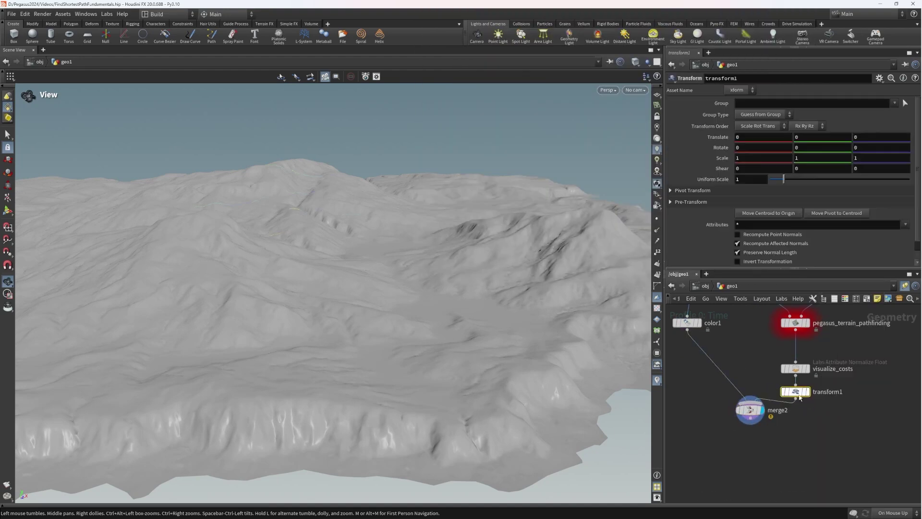
# Replace the user input/control curves group with a new Curve node wired into the User Curves input of pegasus_terrain_pathfinding.
pyautogui.scroll(-4, 817, 387)
pyautogui.moveTo(876, 350); pyautogui.dragTo(807, 398, button='middle')
pyautogui.scroll(3, 807, 398)
pyautogui.moveTo(849, 371); pyautogui.dragTo(709, 316)
pyautogui.press('Delete')
pyautogui.moveTo(752, 372); pyautogui.dragTo(837, 354, button='middle')
pyautogui.press('Tab')
pyautogui.write('curve')
pyautogui.press('Return')
pyautogui.click(830, 369)
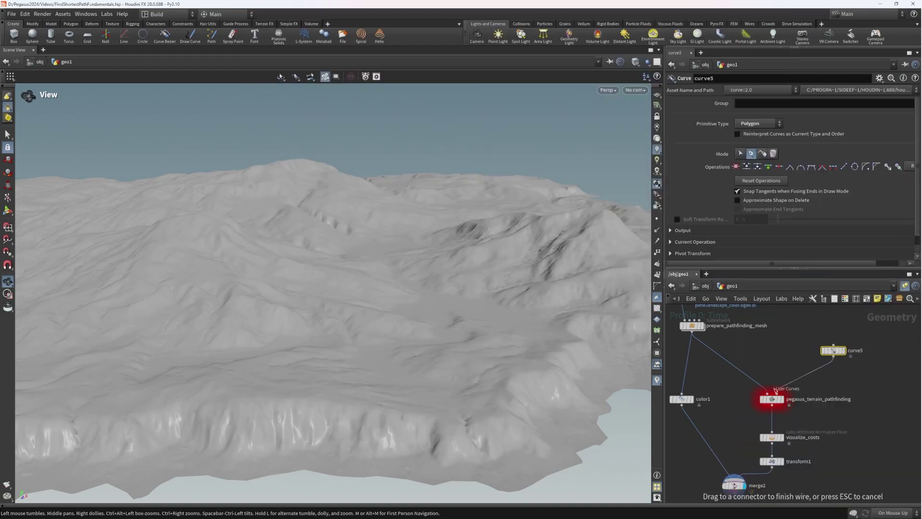
pyautogui.moveTo(807, 375); pyautogui.dragTo(805, 377)
# Draw the first polygon curve on the terrain, running from near its edge inland past the central ridge.
pyautogui.moveTo(454, 231); pyautogui.dragTo(451, 327)
pyautogui.press('Return')
pyautogui.moveTo(454, 303); pyautogui.dragTo(365, 312, button='right')
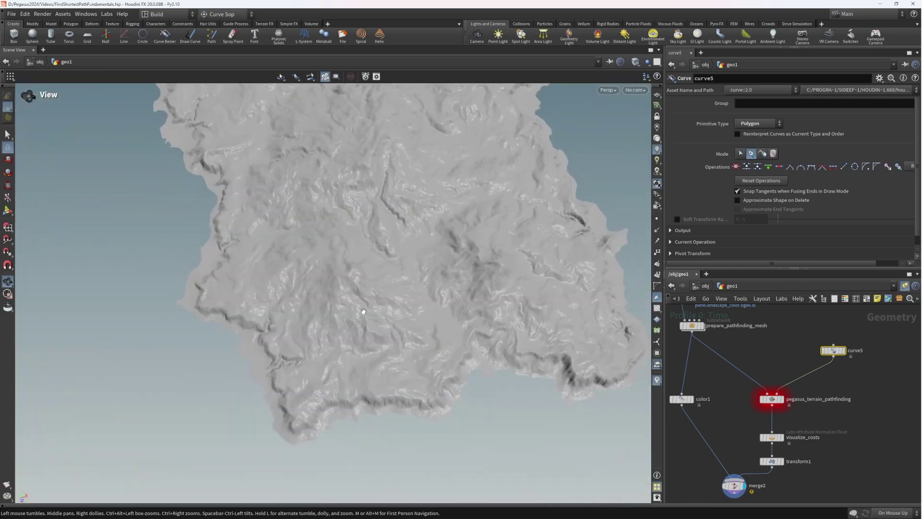
pyautogui.moveTo(364, 312); pyautogui.dragTo(323, 309)
pyautogui.scroll(5, 323, 310)
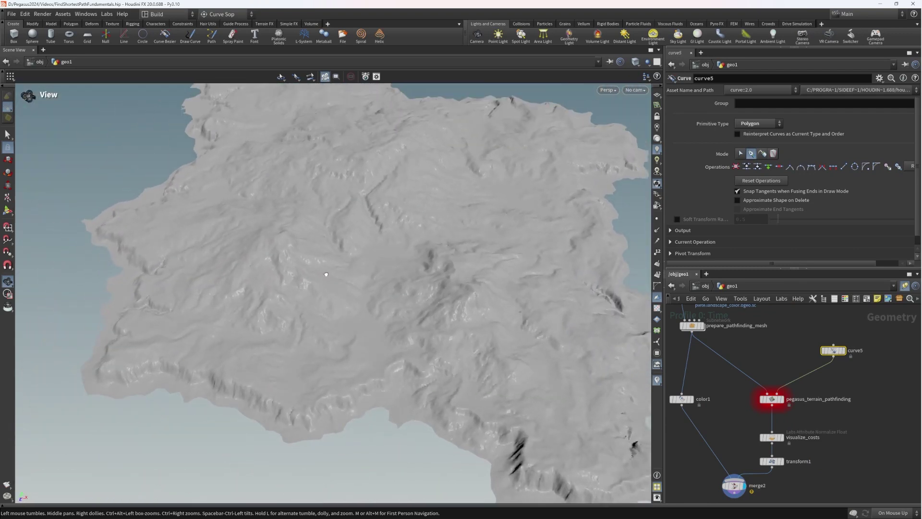
pyautogui.click(239, 180)
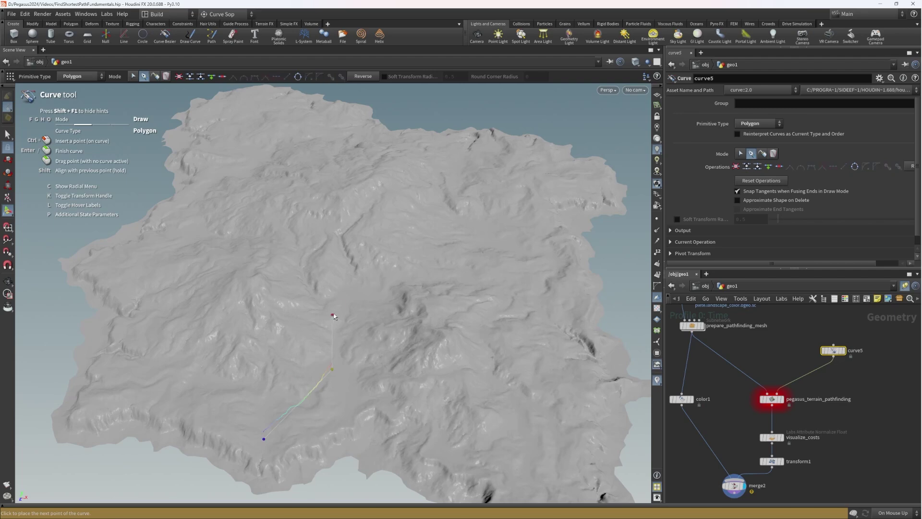
pyautogui.keyDown('alt'); pyautogui.moveTo(345, 193); pyautogui.dragTo(345, 266); pyautogui.keyUp('alt')
pyautogui.keyDown('alt'); pyautogui.moveTo(345, 265); pyautogui.dragTo(365, 288, button='middle'); pyautogui.keyUp('alt')
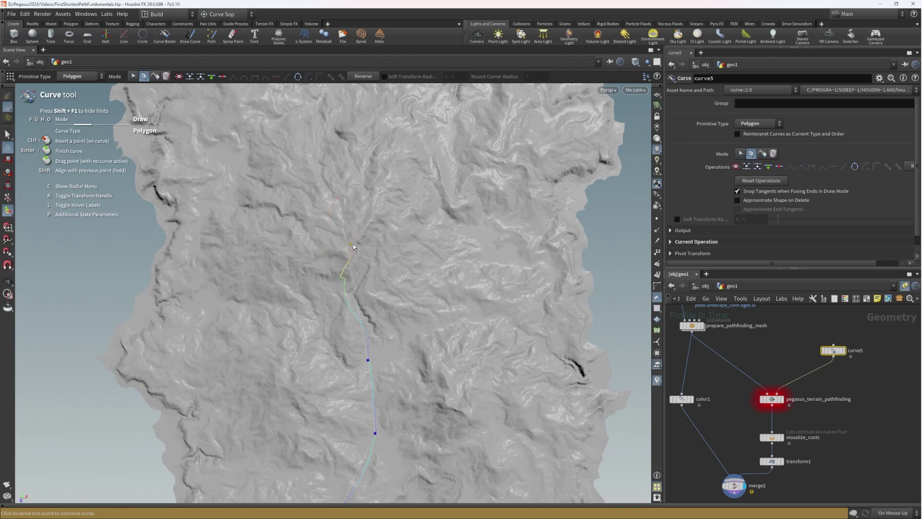
pyautogui.press('Escape')
# Draw two more separate curves across the terrain, one on either side of the first.
pyautogui.moveTo(437, 308); pyautogui.dragTo(384, 259)
pyautogui.press('Return')
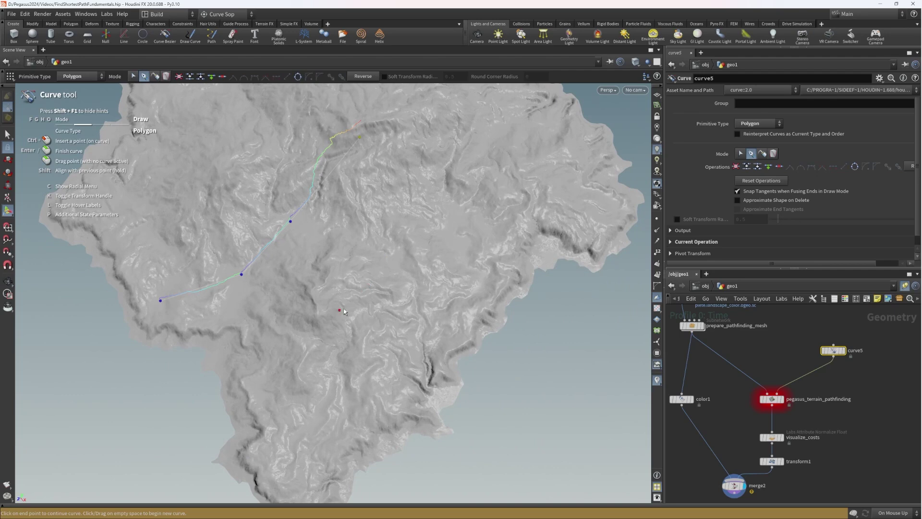
pyautogui.moveTo(572, 219); pyautogui.dragTo(515, 244, button='middle')
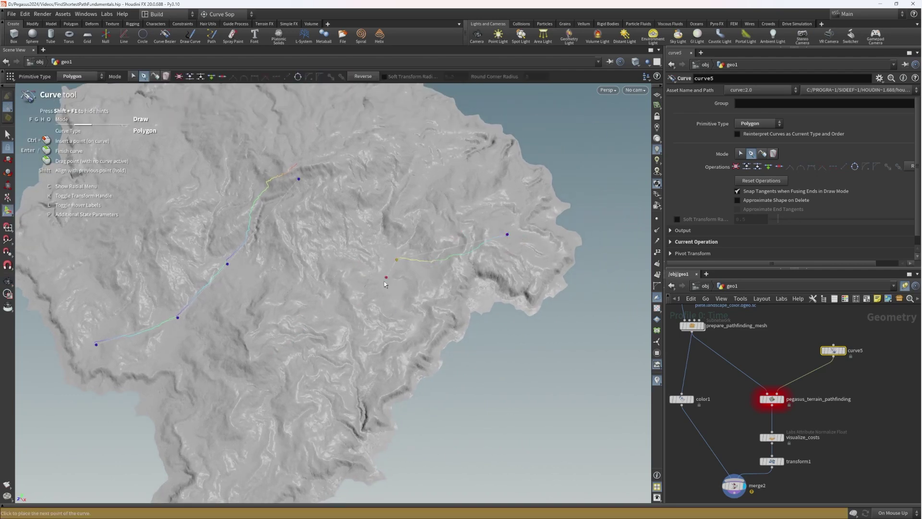
pyautogui.keyDown('alt'); pyautogui.moveTo(255, 337); pyautogui.dragTo(331, 226, button='middle'); pyautogui.keyUp('alt')
pyautogui.moveTo(331, 226)
pyautogui.keyDown('alt'); pyautogui.mouseDown()
pyautogui.moveTo(372, 195)
pyautogui.moveTo(334, 243)
pyautogui.mouseUp(); pyautogui.keyUp('alt')
pyautogui.click(335, 242)
pyautogui.keyDown('alt'); pyautogui.moveTo(379, 294); pyautogui.dragTo(296, 394); pyautogui.keyUp('alt')
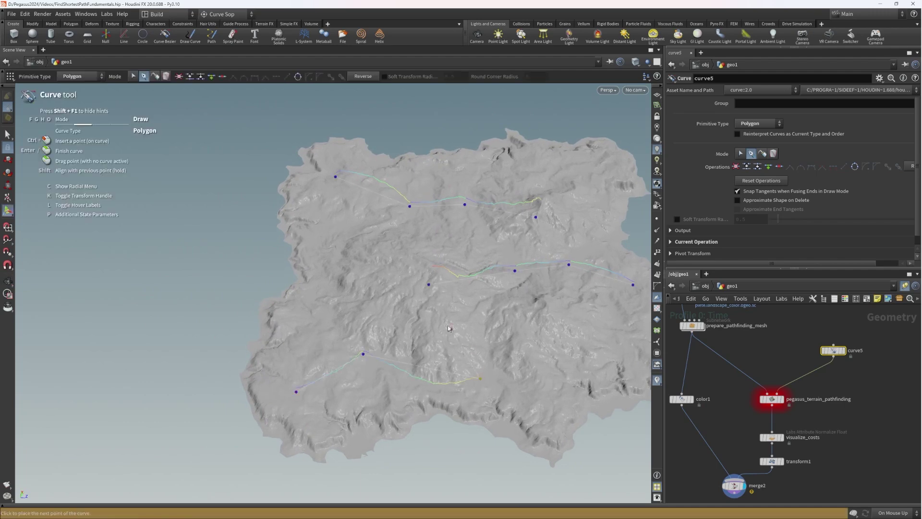
pyautogui.keyDown('alt'); pyautogui.moveTo(475, 312); pyautogui.dragTo(422, 406); pyautogui.keyUp('alt')
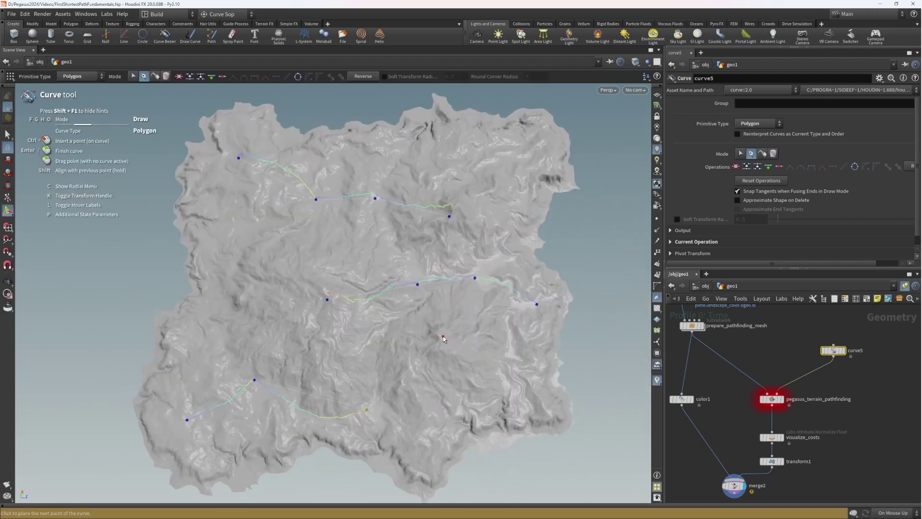
pyautogui.moveTo(442, 340); pyautogui.dragTo(396, 367)
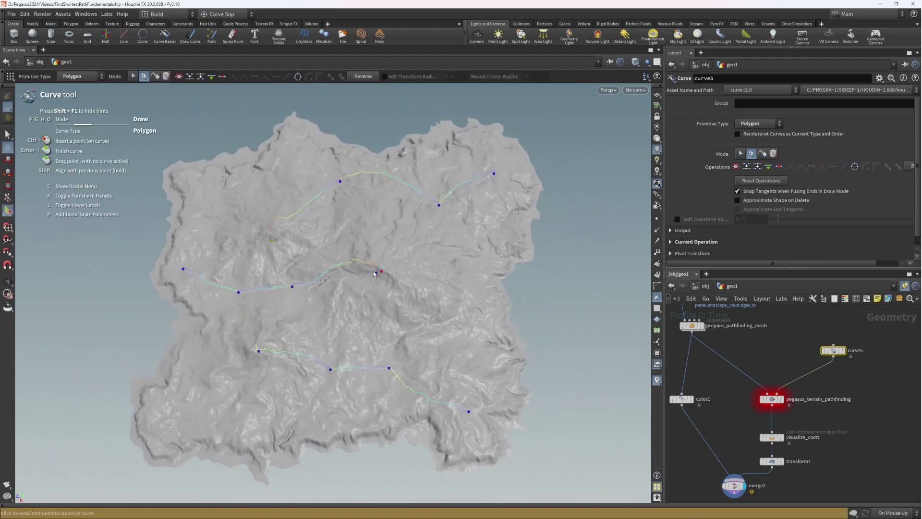
# Draw branch curves starting from points of the existing curves to extend the path network, and finish drawing.
pyautogui.moveTo(384, 275); pyautogui.dragTo(349, 316)
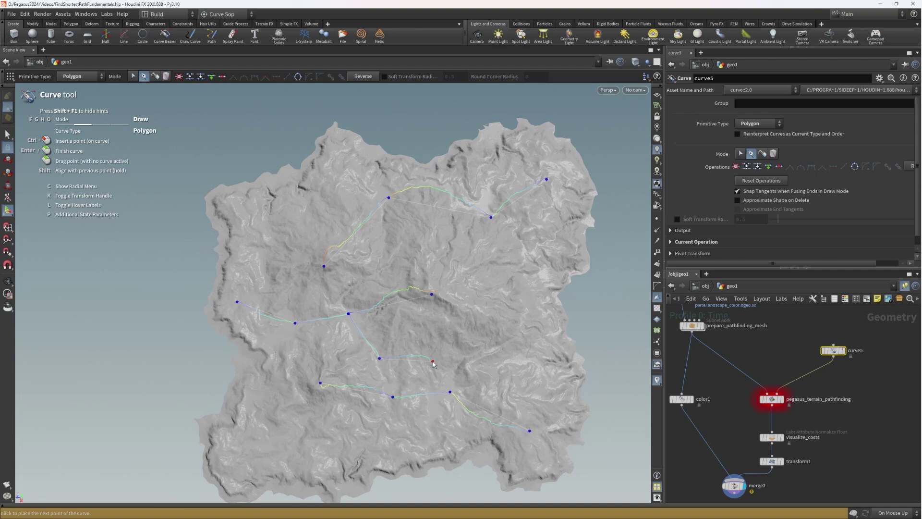
pyautogui.keyDown('alt'); pyautogui.moveTo(454, 374); pyautogui.dragTo(456, 290, button='middle'); pyautogui.keyUp('alt')
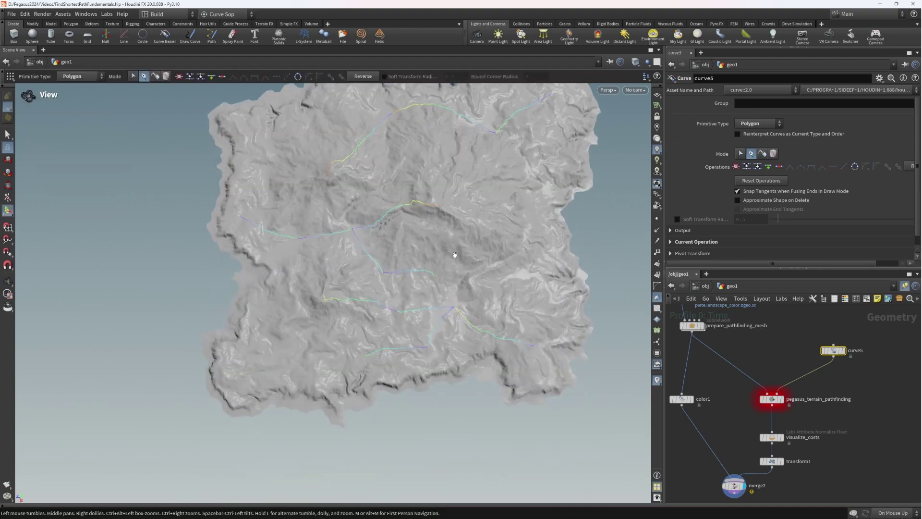
pyautogui.moveTo(458, 276); pyautogui.dragTo(387, 350, button='middle')
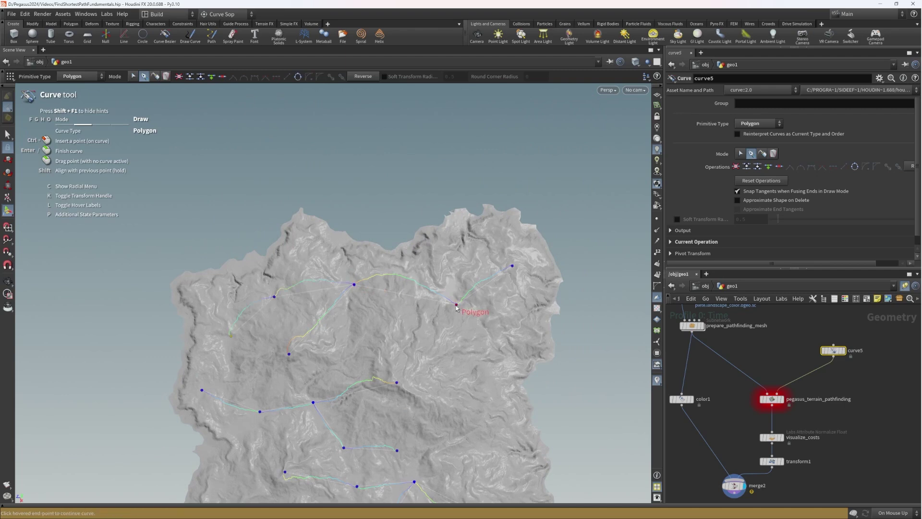
pyautogui.moveTo(516, 354); pyautogui.dragTo(365, 282)
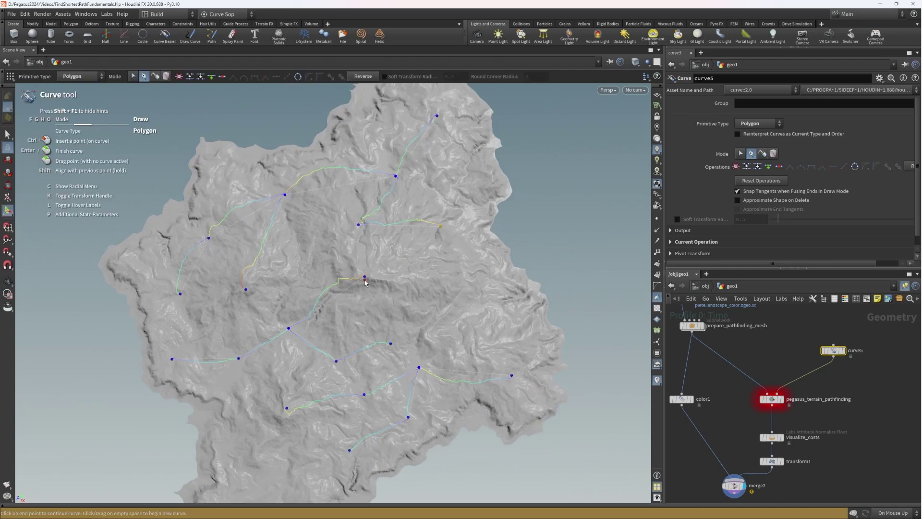
pyautogui.press('Escape')
pyautogui.moveTo(303, 335); pyautogui.dragTo(610, 308)
pyautogui.moveTo(585, 351); pyautogui.dragTo(484, 312)
pyautogui.press('Escape')
# Set both Ascent Cost and Descent Cost to 1 on the pegasus_terrain_pathfinding node.
pyautogui.moveTo(334, 256); pyautogui.dragTo(384, 242)
pyautogui.moveTo(745, 387); pyautogui.dragTo(744, 387)
pyautogui.moveTo(452, 278); pyautogui.dragTo(495, 290)
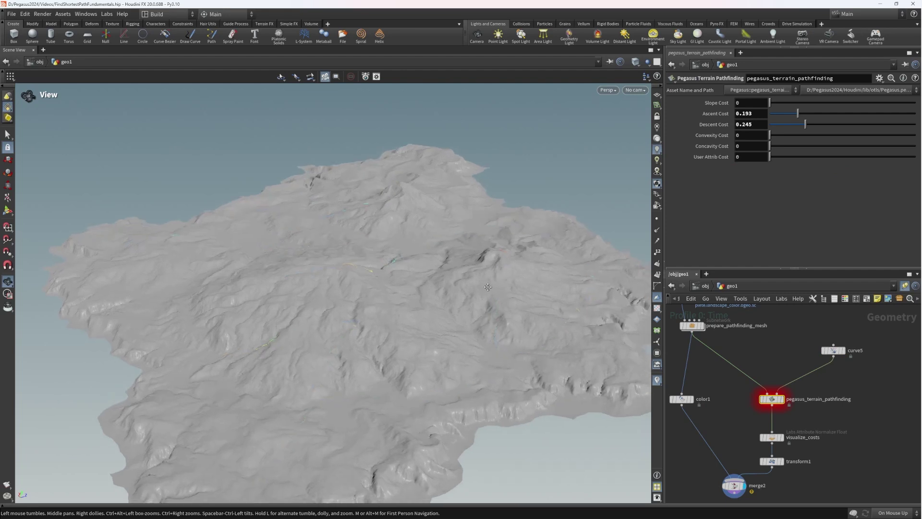
pyautogui.moveTo(495, 290); pyautogui.dragTo(557, 214, button='middle')
pyautogui.moveTo(557, 214); pyautogui.dragTo(534, 197)
pyautogui.click(758, 116)
pyautogui.write('1')
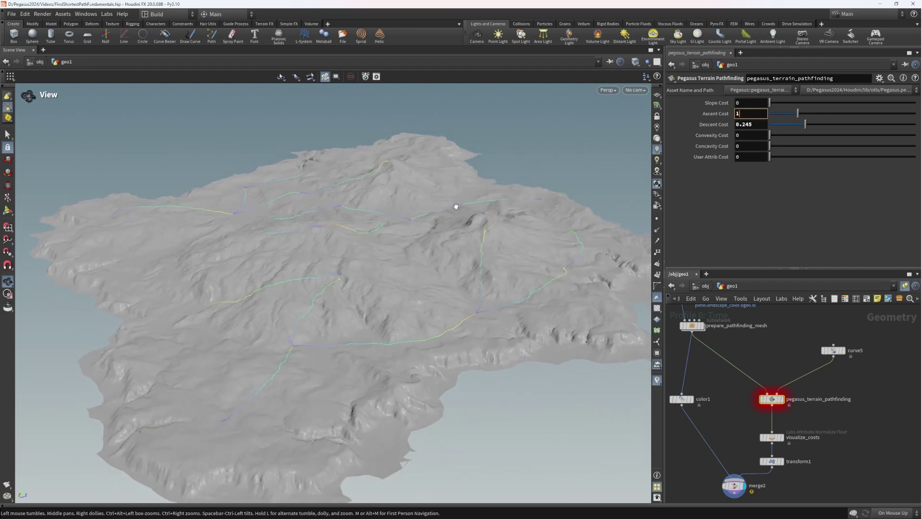
pyautogui.moveTo(496, 261); pyautogui.dragTo(372, 355)
pyautogui.doubleClick(755, 124)
pyautogui.write('1')
# Edit curve5 and reposition the curve points around the central ridge to reroute the paths there.
pyautogui.click(833, 351)
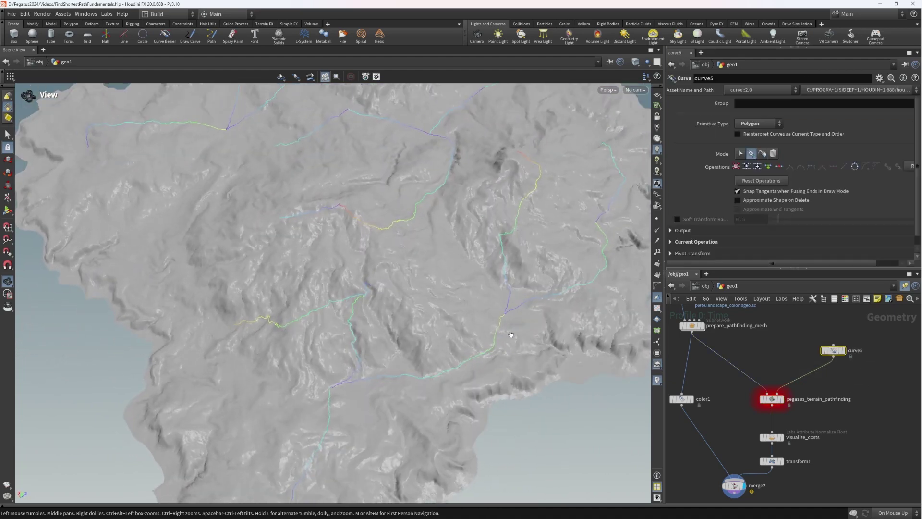
pyautogui.press('Return')
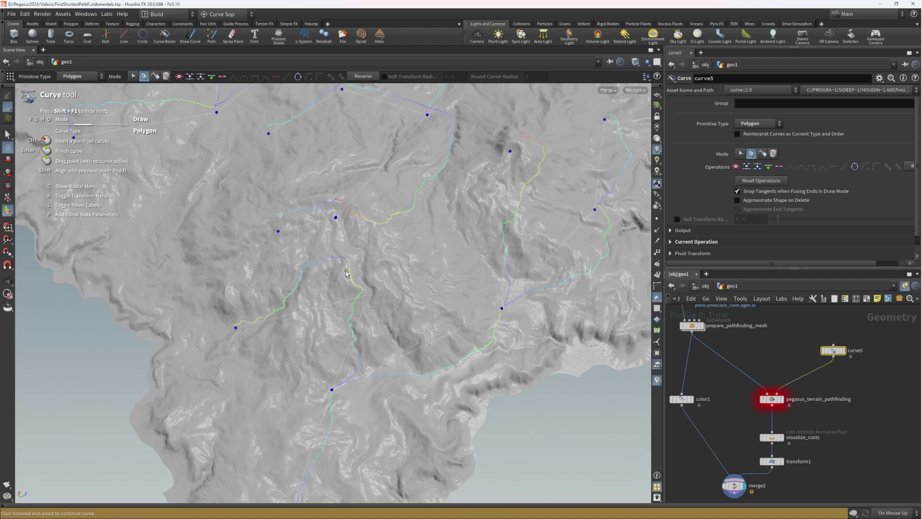
pyautogui.press('Escape')
pyautogui.moveTo(415, 293); pyautogui.dragTo(416, 339)
pyautogui.press('Return')
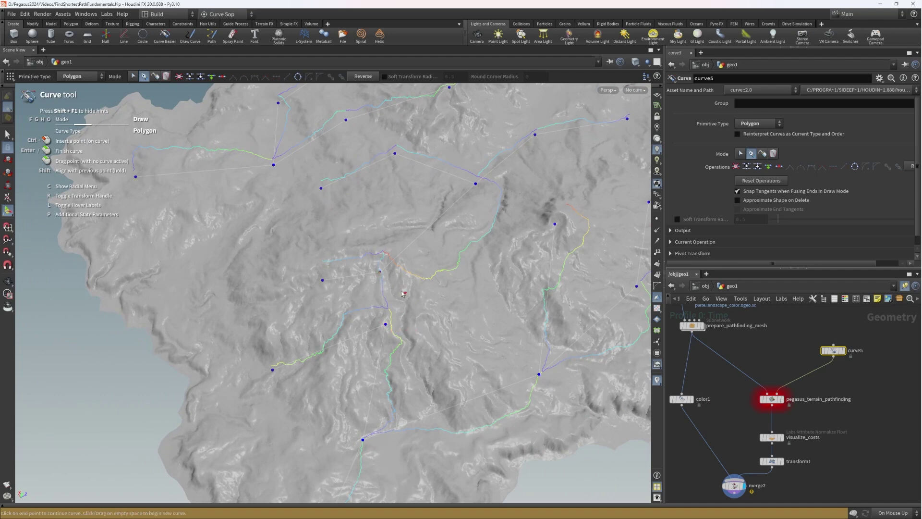
pyautogui.keyDown('alt'); pyautogui.moveTo(377, 272); pyautogui.dragTo(489, 224); pyautogui.keyUp('alt')
pyautogui.keyDown('alt'); pyautogui.moveTo(377, 300); pyautogui.dragTo(336, 327); pyautogui.keyUp('alt')
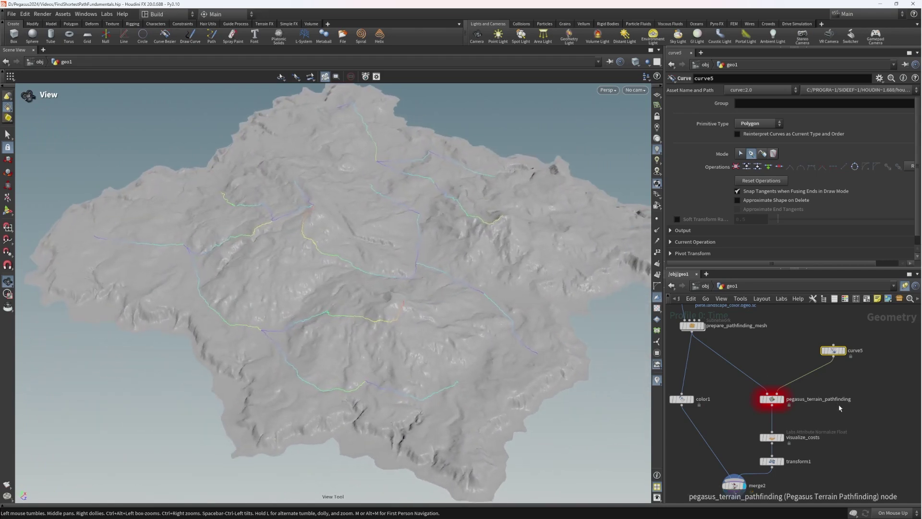
# Set the pathfinding node's Concavity Cost to 1 and save the scene.
pyautogui.click(772, 399)
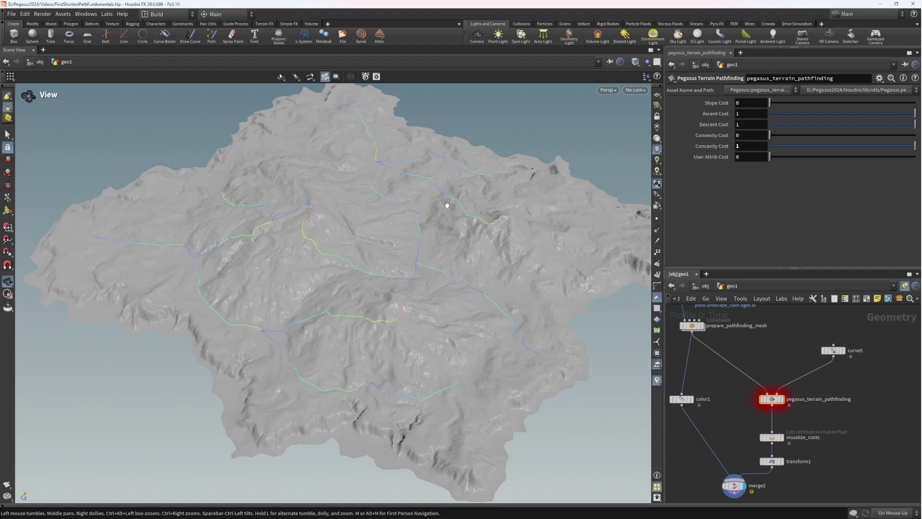
pyautogui.moveTo(440, 220); pyautogui.dragTo(295, 355)
pyautogui.moveTo(345, 297); pyautogui.dragTo(375, 273)
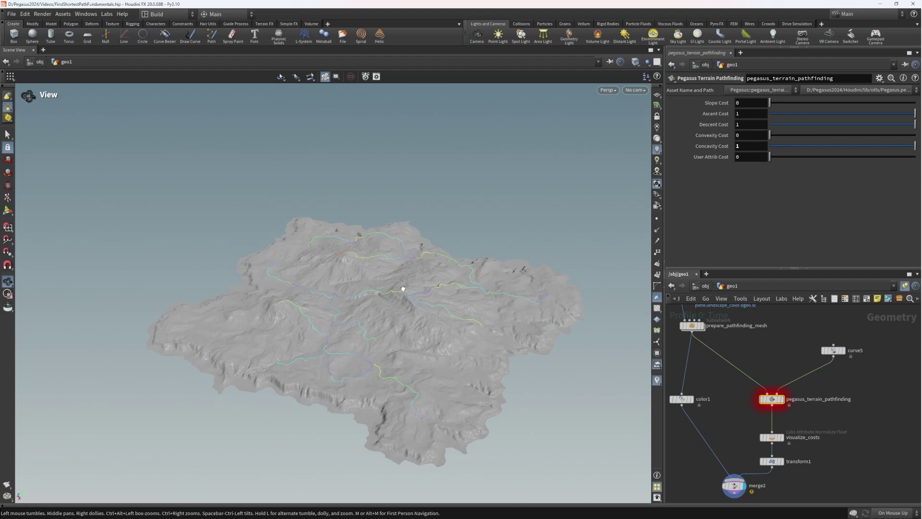
pyautogui.scroll(-3, 826, 372)
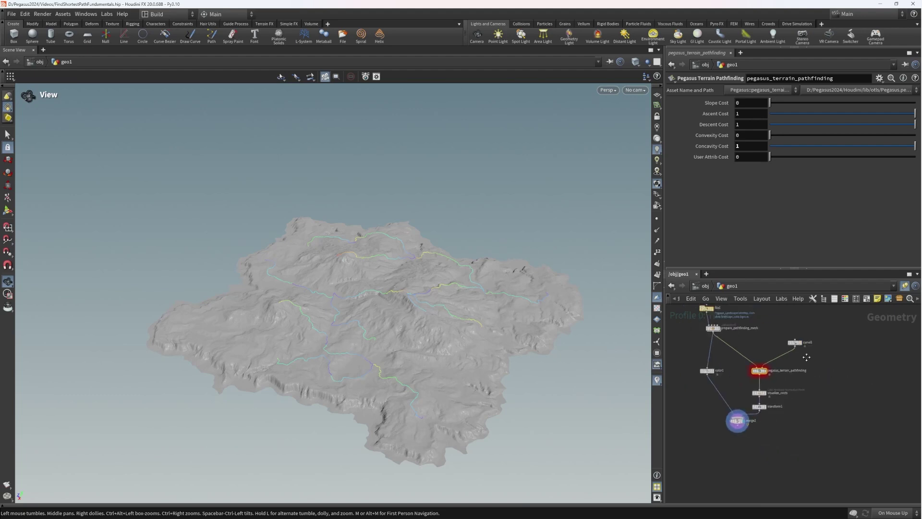
pyautogui.moveTo(429, 289); pyautogui.dragTo(595, 313)
pyautogui.hotkey('ctrl', 's')
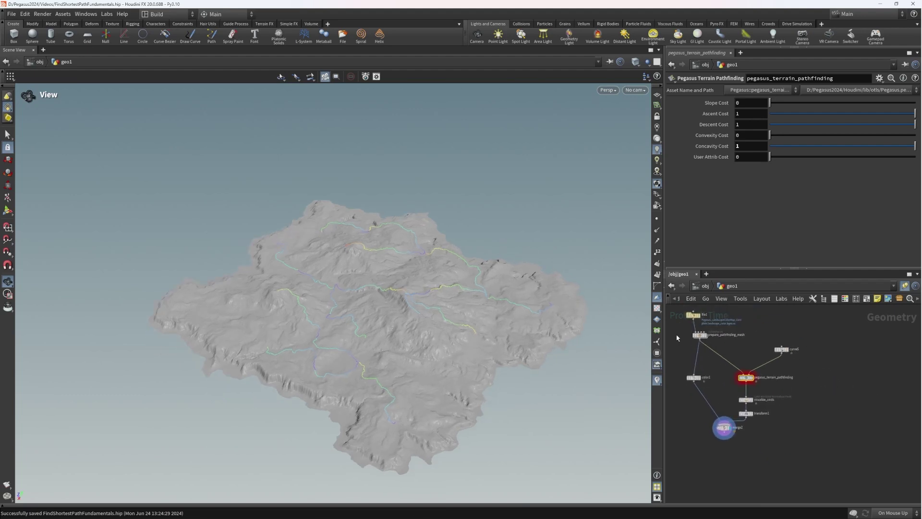
# Duplicate the pegasus_terrain_pathfinding node and place the copy in the empty area beside the existing network.
pyautogui.scroll(2, 765, 366)
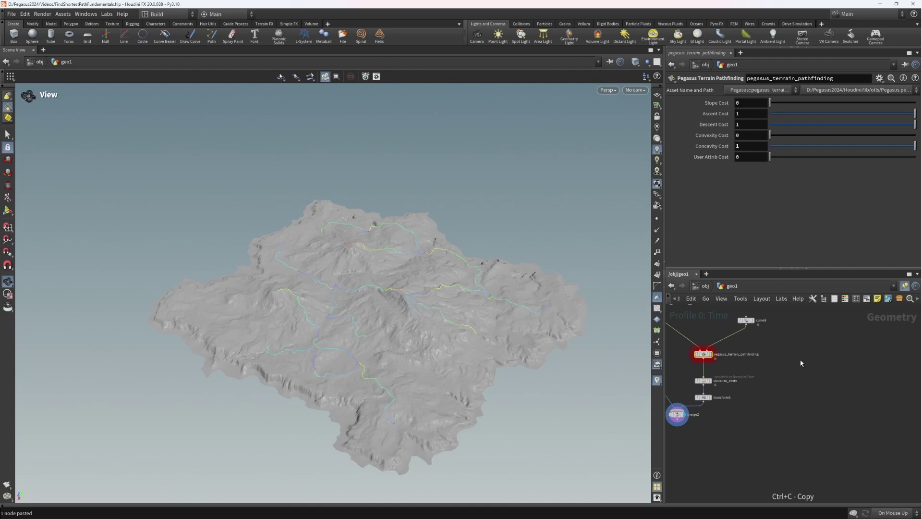
pyautogui.hotkey('ctrl', 'v')
pyautogui.scroll(2, 775, 351)
pyautogui.moveTo(817, 357); pyautogui.dragTo(789, 356)
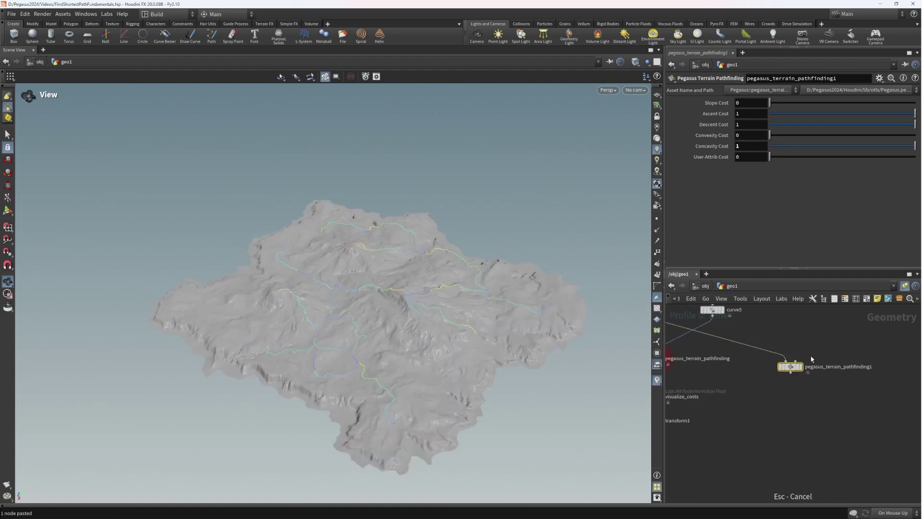
pyautogui.moveTo(813, 361); pyautogui.dragTo(805, 383, button='middle')
pyautogui.scroll(-1, 805, 383)
pyautogui.moveTo(793, 384); pyautogui.dragTo(817, 383)
pyautogui.scroll(-1, 795, 382)
pyautogui.moveTo(818, 383); pyautogui.dragTo(787, 384, button='middle')
pyautogui.scroll(2, 797, 382)
pyautogui.scroll(-2, 771, 388)
pyautogui.scroll(3, 812, 365)
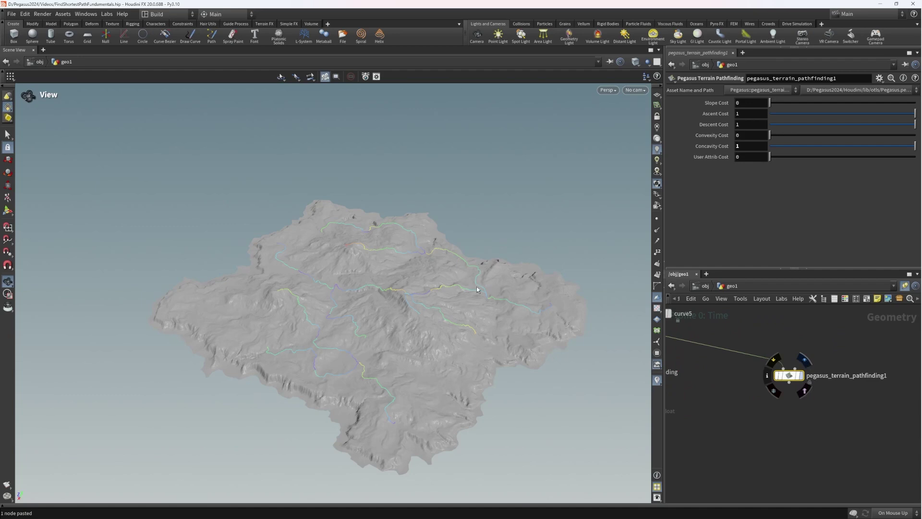
# Move the color1 node up beneath prepare_pathfinding_mesh and display its terrain.
pyautogui.scroll(-1, 797, 351)
pyautogui.moveTo(819, 338); pyautogui.dragTo(855, 363, button='middle')
pyautogui.scroll(-1, 854, 363)
pyautogui.moveTo(721, 338); pyautogui.dragTo(763, 355, button='middle')
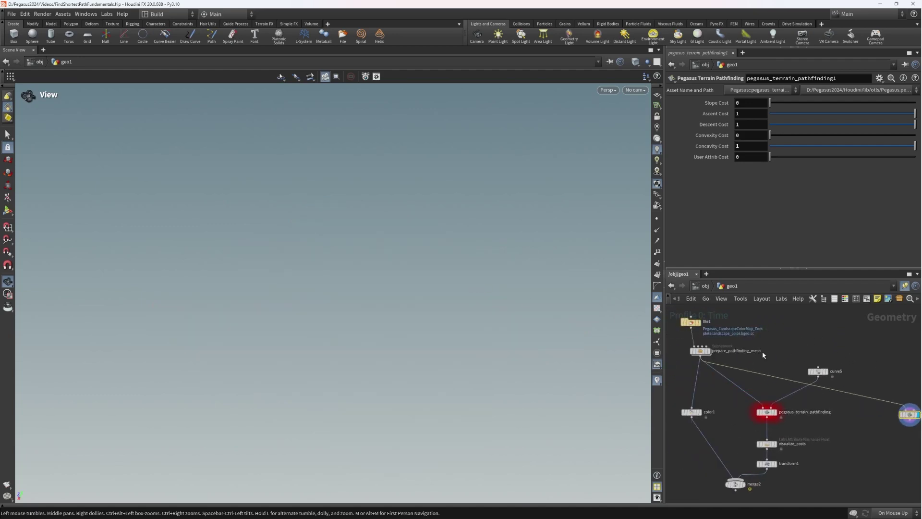
pyautogui.click(709, 351)
pyautogui.moveTo(415, 287); pyautogui.dragTo(427, 314)
pyautogui.scroll(3, 428, 315)
pyautogui.moveTo(428, 314); pyautogui.dragTo(428, 342, button='middle')
pyautogui.moveTo(696, 418); pyautogui.dragTo(698, 386)
pyautogui.click(699, 379)
pyautogui.moveTo(432, 305); pyautogui.dragTo(429, 280)
pyautogui.scroll(2, 767, 412)
pyautogui.moveTo(727, 381); pyautogui.dragTo(748, 377, button='middle')
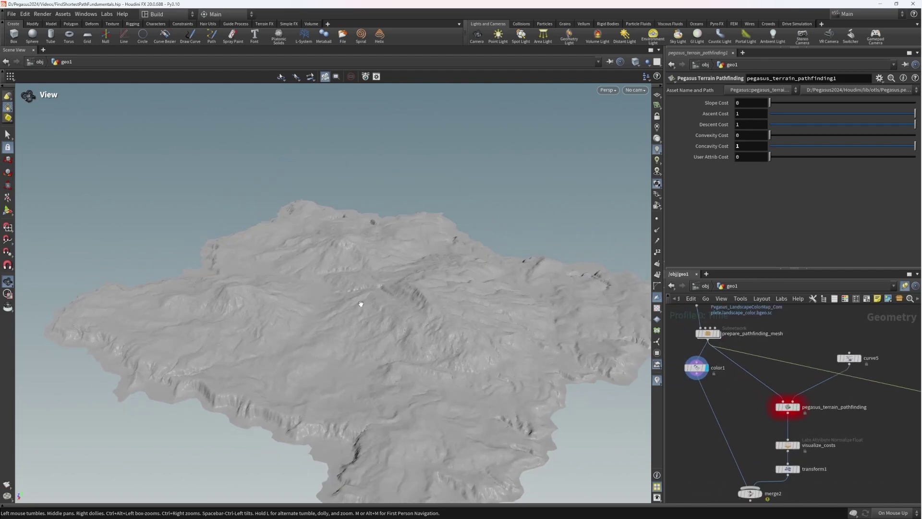
# Rewire the terrain inputs of both pathfinding nodes so they come from color1.
pyautogui.moveTo(360, 303); pyautogui.dragTo(399, 283)
pyautogui.moveTo(399, 283); pyautogui.dragTo(408, 241, button='middle')
pyautogui.moveTo(408, 240); pyautogui.dragTo(384, 289)
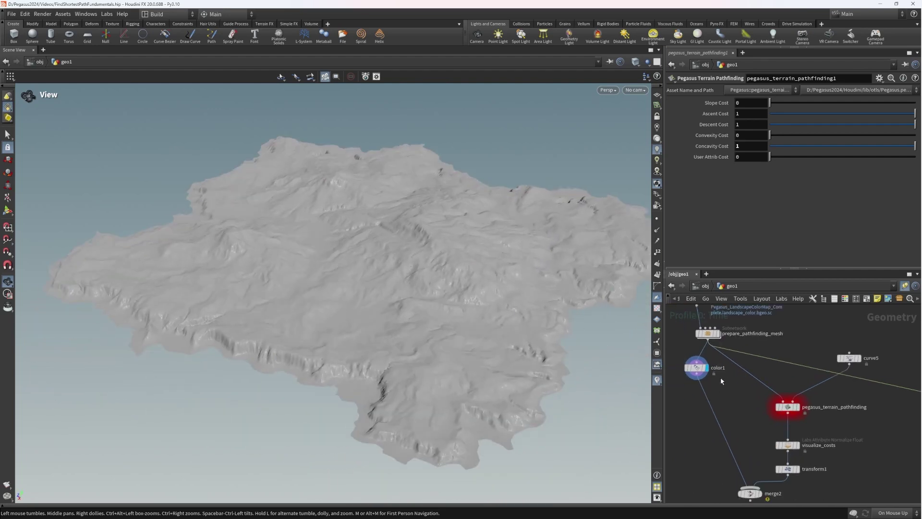
pyautogui.moveTo(738, 376); pyautogui.dragTo(745, 350, button='middle')
pyautogui.scroll(2, 744, 351)
pyautogui.moveTo(746, 343); pyautogui.dragTo(698, 353)
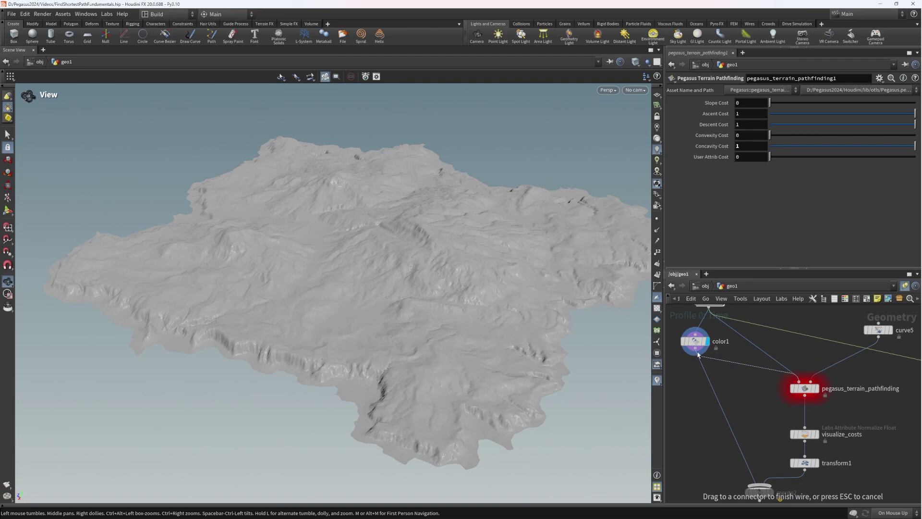
pyautogui.moveTo(797, 335); pyautogui.dragTo(799, 356, button='middle')
pyautogui.moveTo(784, 354); pyautogui.dragTo(696, 369)
pyautogui.moveTo(697, 363); pyautogui.dragTo(710, 348)
pyautogui.scroll(-3, 782, 348)
pyautogui.moveTo(782, 348); pyautogui.dragTo(685, 337, button='middle')
pyautogui.scroll(3, 856, 379)
pyautogui.moveTo(885, 342); pyautogui.dragTo(853, 359, button='middle')
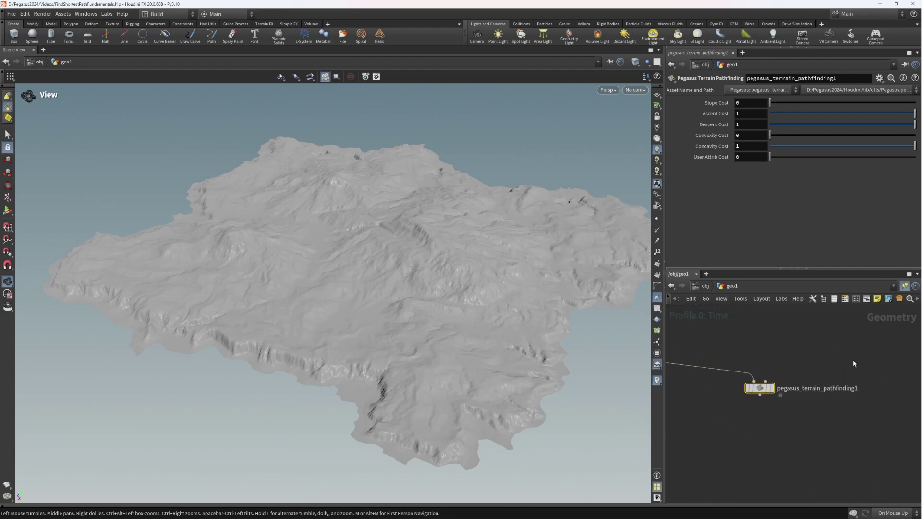
# Add a Scatter node above the duplicated pathfinding node.
pyautogui.scroll(-2, 787, 365)
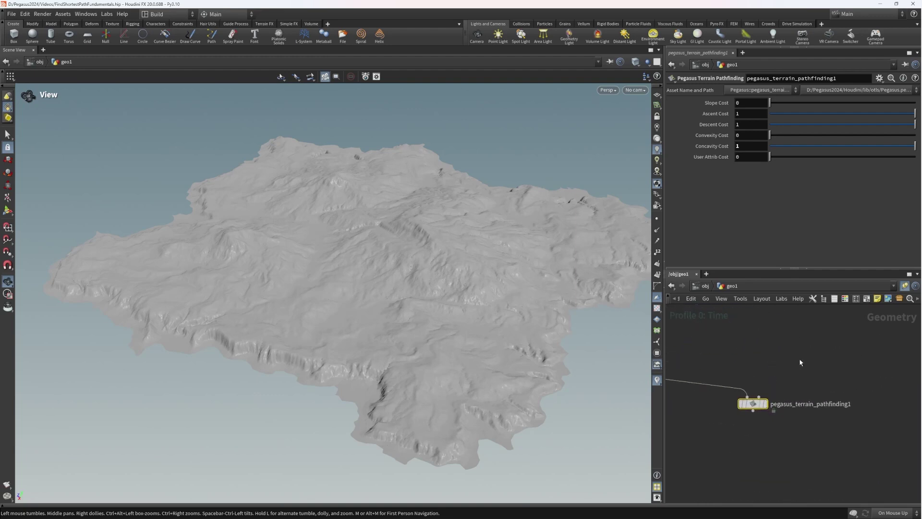
pyautogui.press('Tab')
pyautogui.write('scat')
pyautogui.press('Return')
pyautogui.click(817, 335)
pyautogui.moveTo(836, 362); pyautogui.dragTo(830, 375, button='middle')
pyautogui.moveTo(712, 350); pyautogui.dragTo(870, 375, button='middle')
pyautogui.scroll(-2, 758, 369)
# Rearrange the network so the terrain nodes ending in color1 sit between the two pathfinding branches.
pyautogui.moveTo(697, 361); pyautogui.dragTo(786, 426)
pyautogui.moveTo(768, 418); pyautogui.dragTo(731, 406, button='middle')
pyautogui.moveTo(730, 405); pyautogui.dragTo(861, 349)
pyautogui.moveTo(872, 439); pyautogui.dragTo(834, 397, button='middle')
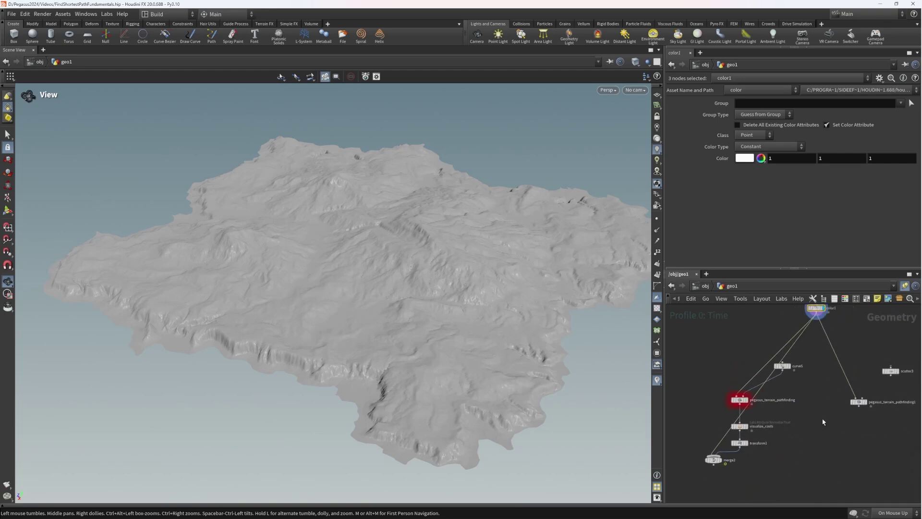
pyautogui.click(823, 432)
pyautogui.moveTo(855, 342); pyautogui.dragTo(835, 398, button='middle')
pyautogui.moveTo(758, 383); pyautogui.dragTo(815, 312, button='middle')
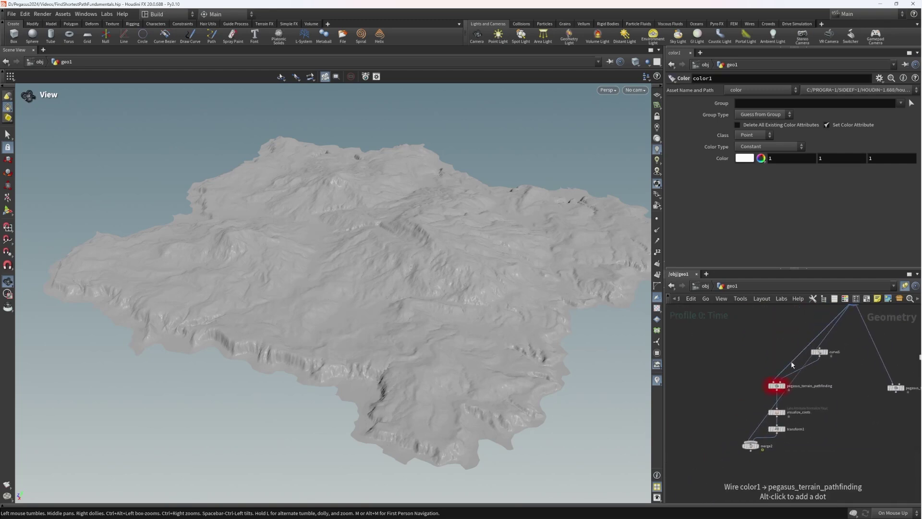
pyautogui.moveTo(763, 428); pyautogui.dragTo(745, 361)
pyautogui.moveTo(833, 365); pyautogui.dragTo(702, 366, button='middle')
pyautogui.scroll(2, 771, 366)
pyautogui.moveTo(760, 400); pyautogui.dragTo(774, 390)
pyautogui.moveTo(752, 360); pyautogui.dragTo(773, 448, button='middle')
# Wire color1 into the Scatter node, position it above the duplicated pathfinding node and display its points against the terrain.
pyautogui.moveTo(716, 362); pyautogui.dragTo(820, 438)
pyautogui.moveTo(826, 430); pyautogui.dragTo(794, 374, button='middle')
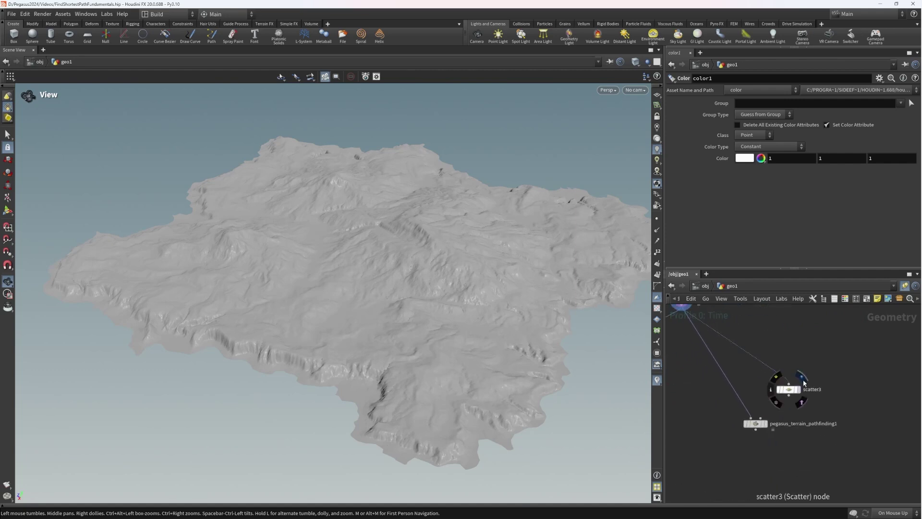
pyautogui.click(797, 389)
pyautogui.moveTo(788, 389); pyautogui.dragTo(798, 350)
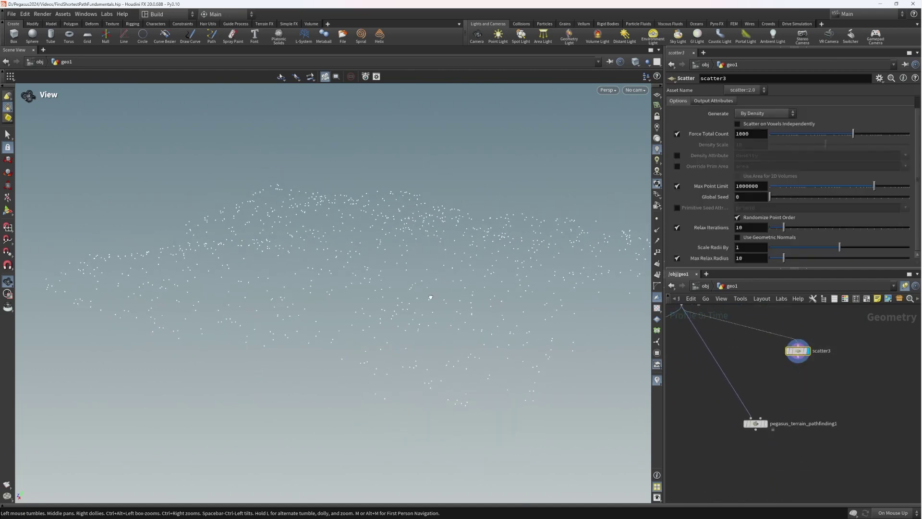
pyautogui.moveTo(816, 385); pyautogui.dragTo(852, 434, button='middle')
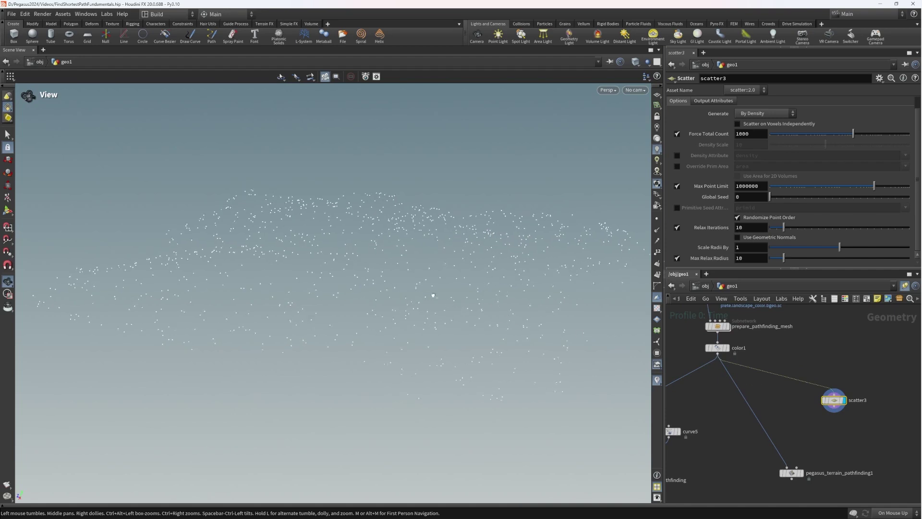
pyautogui.click(730, 337)
pyautogui.moveTo(437, 237); pyautogui.dragTo(397, 322)
pyautogui.scroll(4, 441, 276)
pyautogui.click(842, 402)
pyautogui.moveTo(382, 304); pyautogui.dragTo(382, 293, button='right')
# Duplicate the Scatter node and set Force Total Count to 50 on both Scatter nodes.
pyautogui.moveTo(867, 449); pyautogui.dragTo(810, 410, button='middle')
pyautogui.hotkey('ctrl', 'c')
pyautogui.hotkey('ctrl', 'v')
pyautogui.moveTo(897, 407); pyautogui.dragTo(751, 319)
pyautogui.moveTo(757, 133); pyautogui.dragTo(646, 137)
pyautogui.write('5')
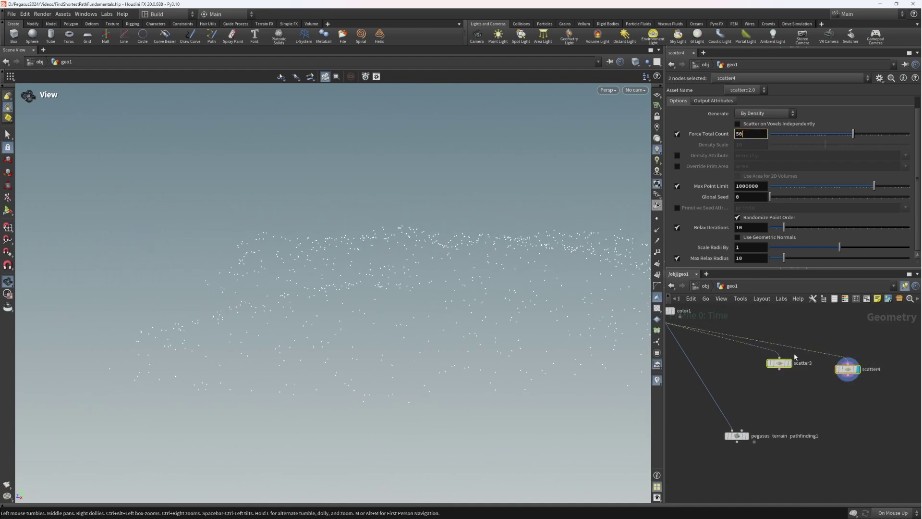
# Set the Global Seed of the duplicated Scatter node to 51533325.
pyautogui.click(846, 369)
pyautogui.moveTo(838, 404); pyautogui.dragTo(804, 401, button='middle')
pyautogui.moveTo(770, 197); pyautogui.dragTo(806, 204)
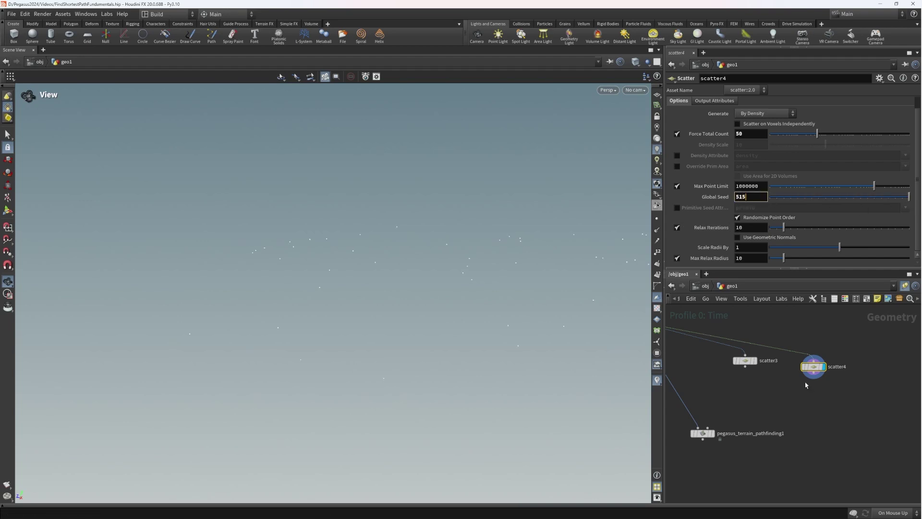
pyautogui.moveTo(822, 424); pyautogui.dragTo(834, 404, button='middle')
pyautogui.moveTo(761, 342)
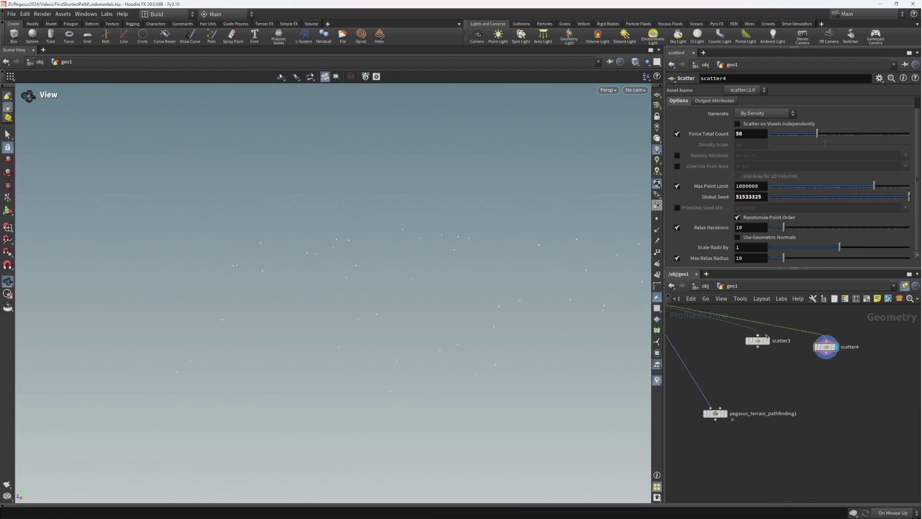
# Display the first Scatter node's points and move the duplicated pathfinding node lower to make room beneath the scatters.
pyautogui.scroll(-2, 794, 375)
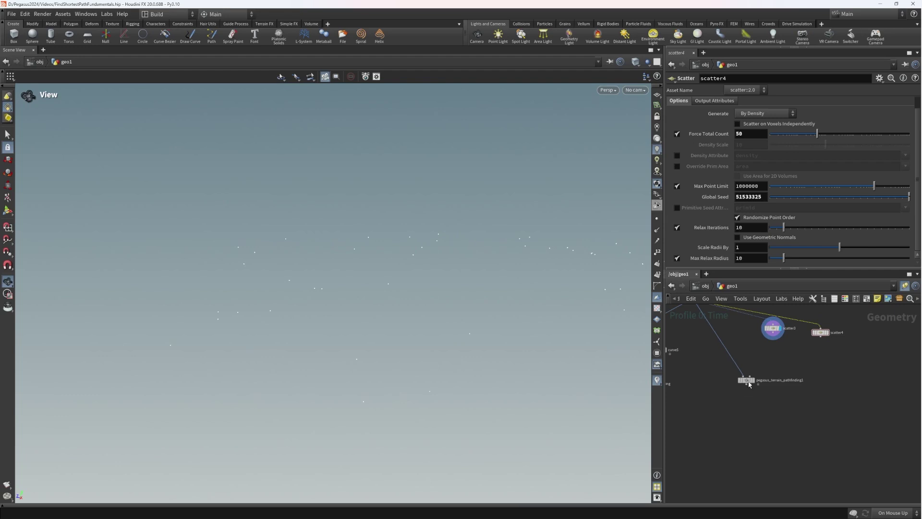
pyautogui.moveTo(746, 382); pyautogui.dragTo(763, 392)
pyautogui.moveTo(782, 375); pyautogui.dragTo(764, 397, button='middle')
pyautogui.moveTo(719, 377); pyautogui.dragTo(792, 368, button='middle')
pyautogui.scroll(2, 790, 368)
pyautogui.moveTo(477, 273); pyautogui.dragTo(477, 285)
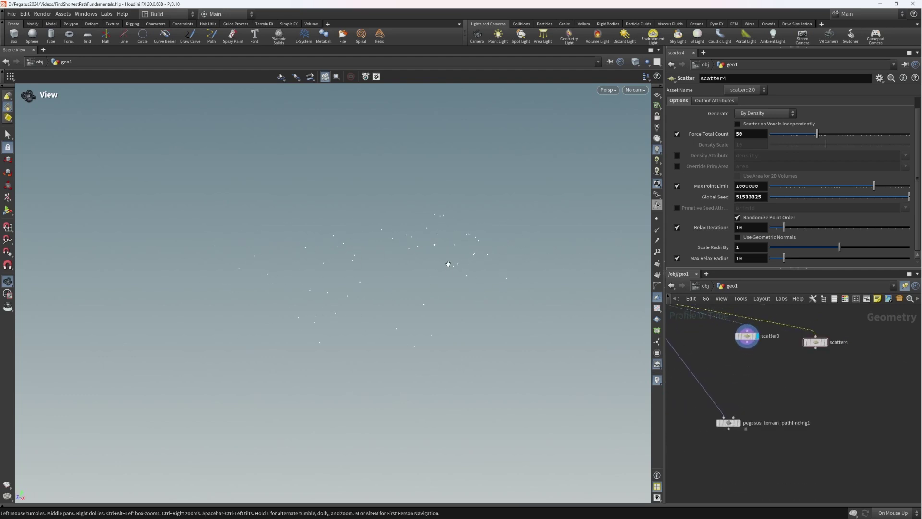
pyautogui.moveTo(779, 360); pyautogui.dragTo(769, 372, button='middle')
# Add a Connect Adjacent Pieces node below the scatters and set its Connection Type to Adjacent Points.
pyautogui.press('Tab')
pyautogui.write('CONNE')
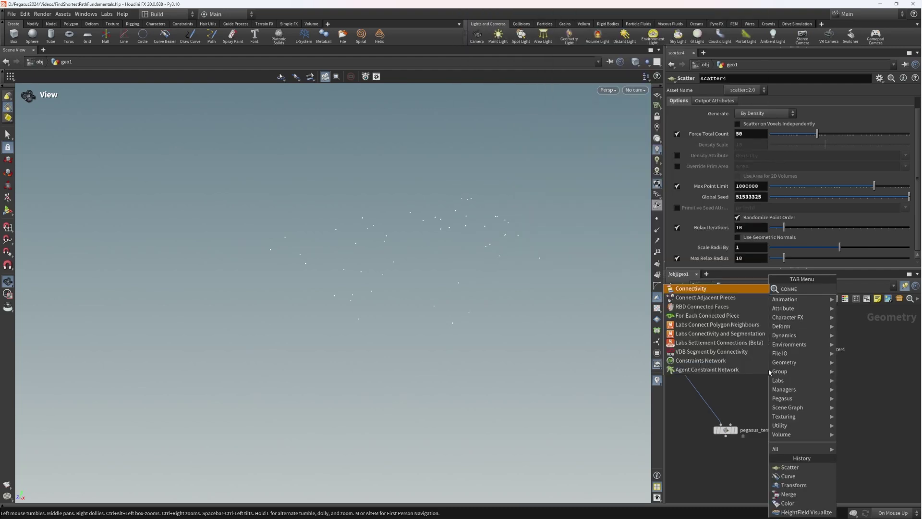
pyautogui.press('Return')
pyautogui.click(764, 376)
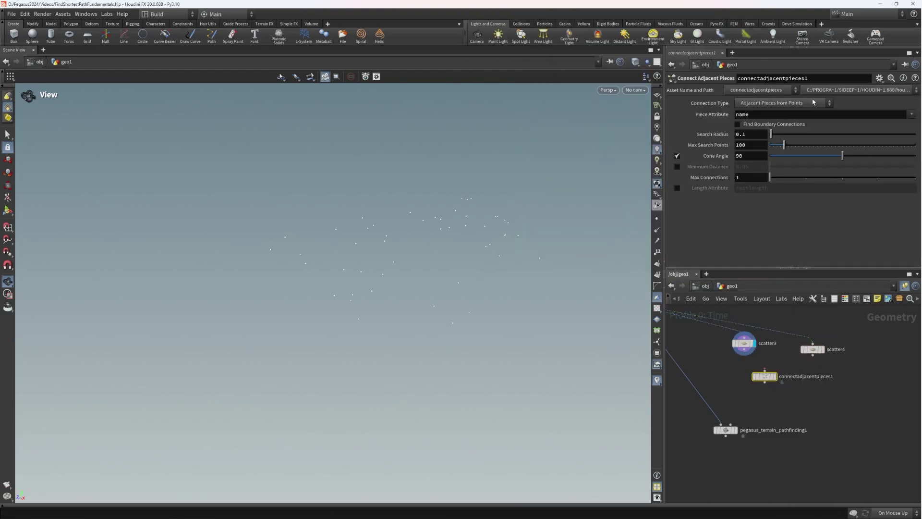
pyautogui.click(784, 102)
pyautogui.click(785, 131)
pyautogui.scroll(3, 742, 365)
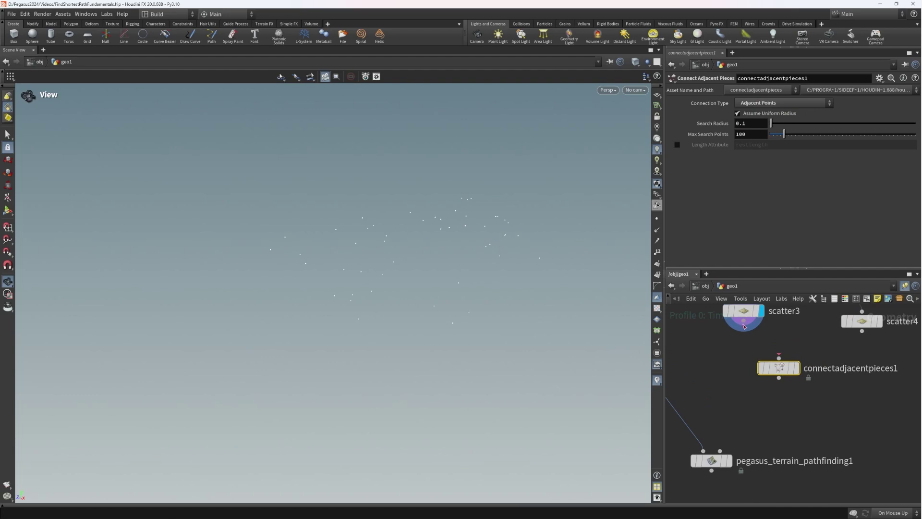
# Merge both Scatter nodes, feed the merge into the Connect Adjacent Pieces node and display that node.
pyautogui.scroll(2, 771, 365)
pyautogui.press('Tab')
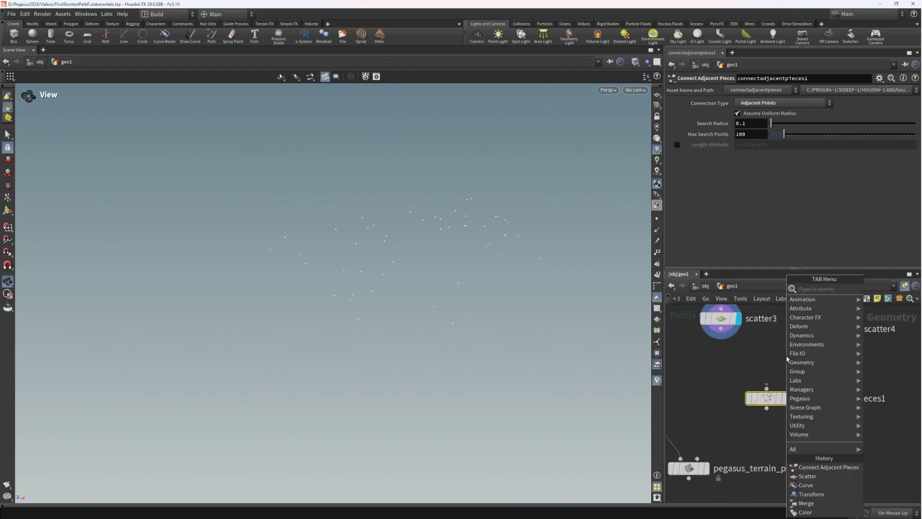
pyautogui.press('Return')
pyautogui.click(786, 358)
pyautogui.moveTo(721, 328); pyautogui.dragTo(775, 346)
pyautogui.moveTo(839, 339); pyautogui.dragTo(767, 393)
pyautogui.click(784, 398)
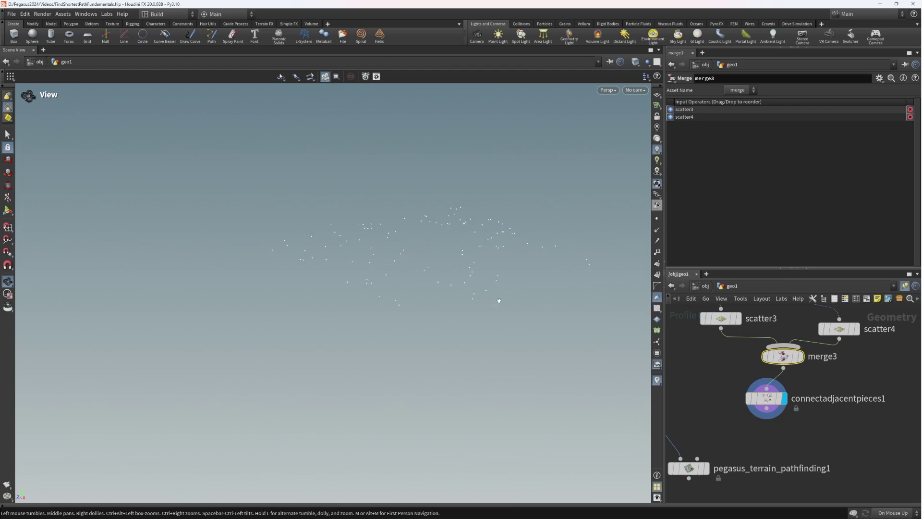
# Set the Search Radius of the Connect Adjacent Pieces node to 100.
pyautogui.click(773, 400)
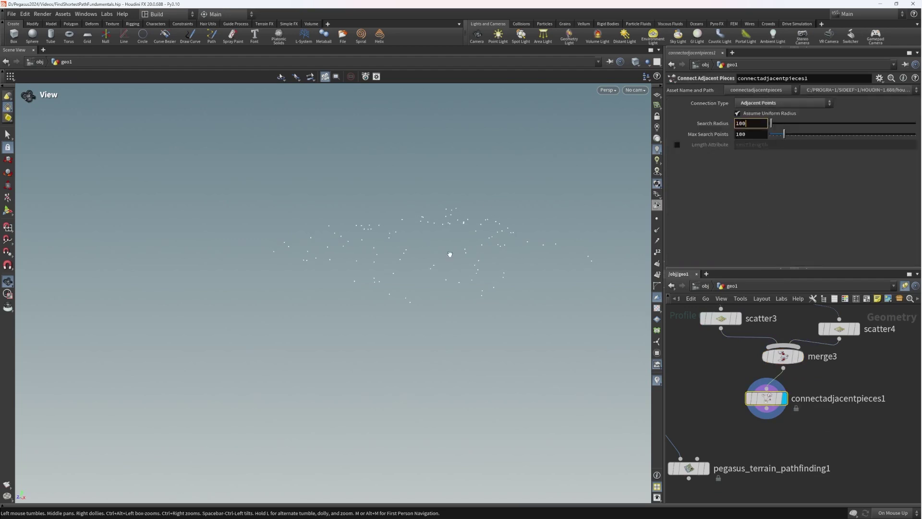
pyautogui.moveTo(451, 255); pyautogui.dragTo(452, 275)
pyautogui.moveTo(768, 355); pyautogui.dragTo(760, 382, button='middle')
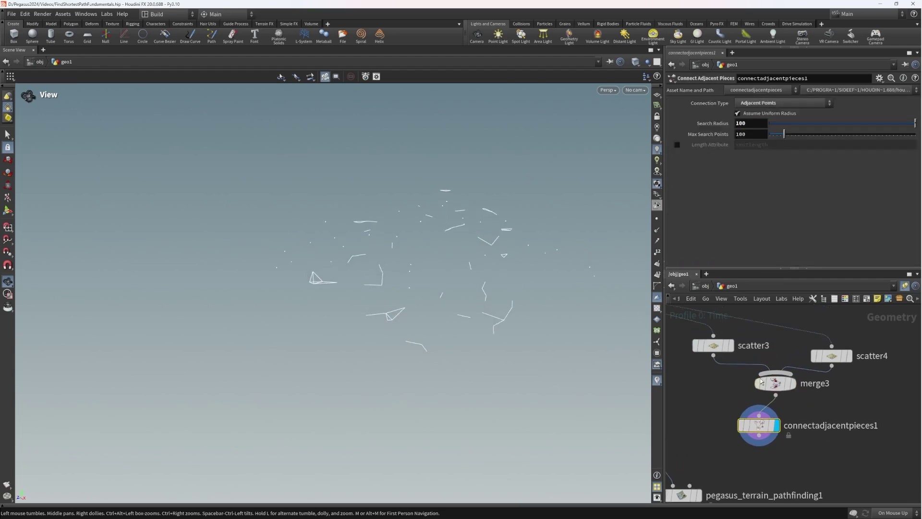
# Feed the first Scatter node directly into Connect Adjacent Pieces instead of the merge, and move the Merge node aside.
pyautogui.click(742, 429)
pyautogui.moveTo(742, 429); pyautogui.dragTo(697, 415)
pyautogui.moveTo(856, 405); pyautogui.dragTo(792, 348)
pyautogui.moveTo(775, 384); pyautogui.dragTo(863, 386)
pyautogui.click(719, 412)
pyautogui.moveTo(718, 411); pyautogui.dragTo(766, 416, button='middle')
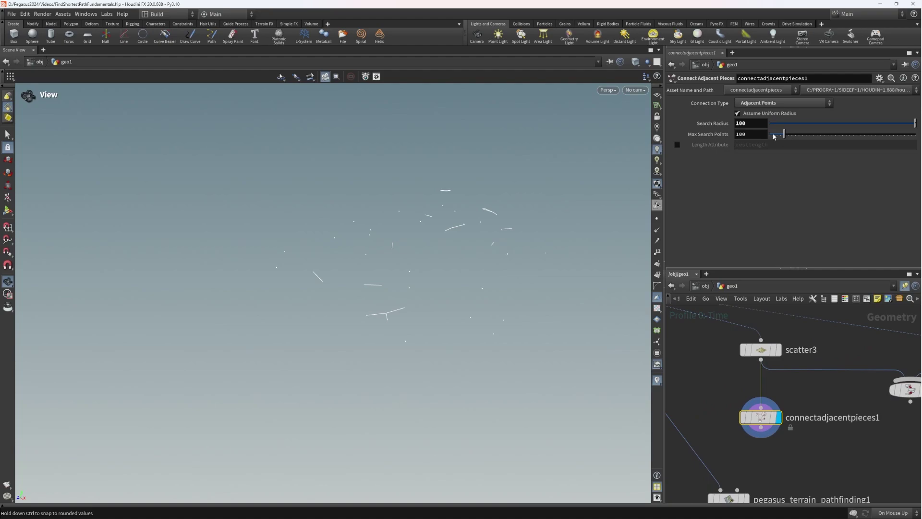
# Enlarge the Search Radius of Connect Adjacent Pieces and set the first Scatter node's Force Total Count to 25.
pyautogui.write('0')
pyautogui.press('Return')
pyautogui.moveTo(432, 260); pyautogui.dragTo(616, 274)
pyautogui.scroll(-3, 764, 384)
pyautogui.click(760, 370)
pyautogui.moveTo(496, 192); pyautogui.dragTo(567, 297)
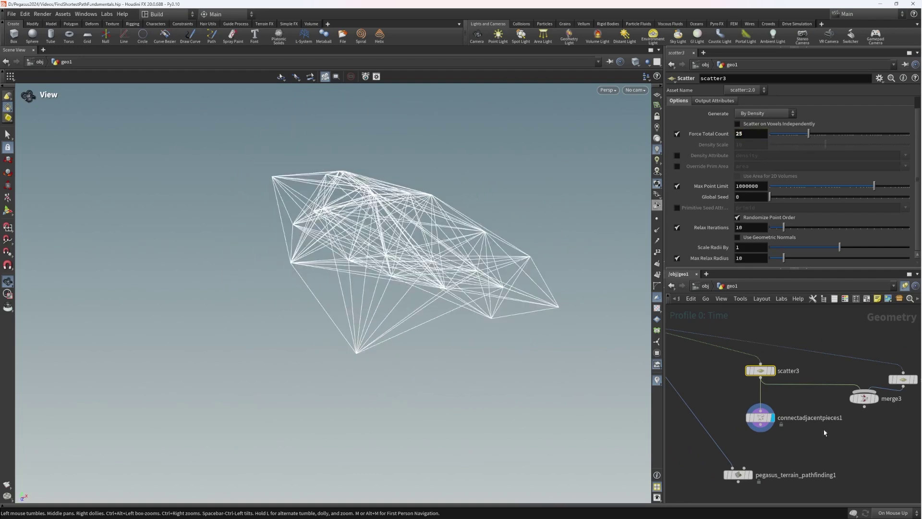
# Try a Search Radius of 500 on the Connect Adjacent Pieces node.
pyautogui.click(761, 418)
pyautogui.moveTo(474, 253)
pyautogui.mouseDown()
pyautogui.moveTo(473, 272)
pyautogui.moveTo(475, 242)
pyautogui.mouseUp()
pyautogui.moveTo(880, 399); pyautogui.dragTo(845, 399, button='middle')
pyautogui.moveTo(819, 385); pyautogui.dragTo(784, 405)
pyautogui.moveTo(814, 395); pyautogui.dragTo(795, 397, button='middle')
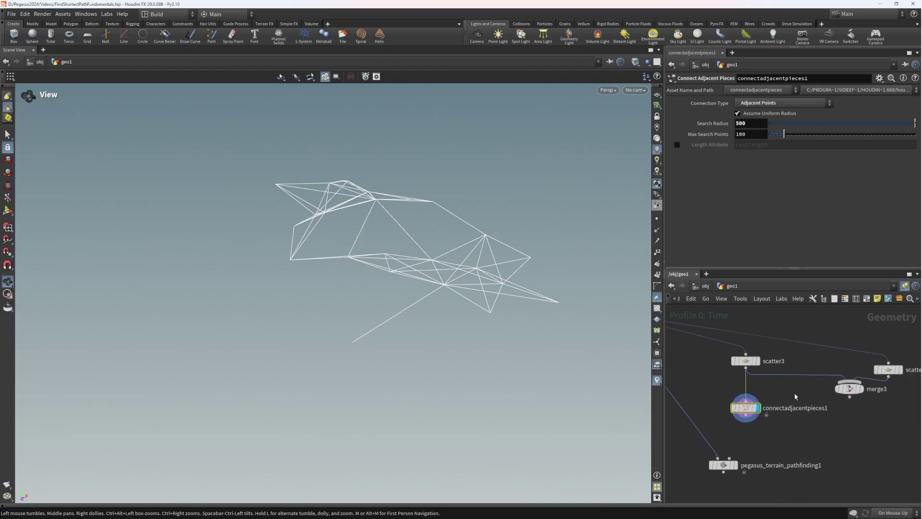
# Set the Search Radius of the Connect Adjacent Pieces node to 600.
pyautogui.write('6')
pyautogui.press('Return')
pyautogui.moveTo(508, 187); pyautogui.dragTo(642, 257)
# Move the scatter and connection nodes aside, feed the first Scatter into a new Triangulate 2D node and display it.
pyautogui.scroll(-4, 817, 394)
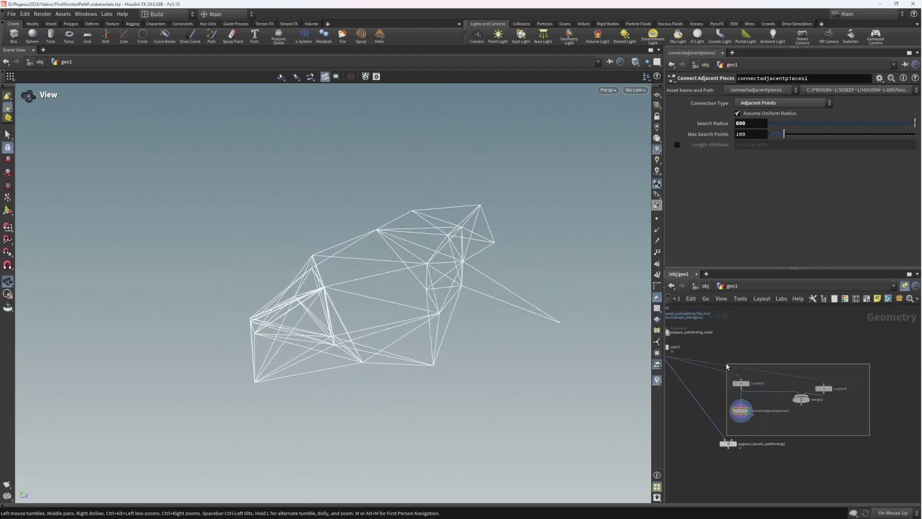
pyautogui.click(889, 376)
pyautogui.press('Tab')
pyautogui.write('TRIANG')
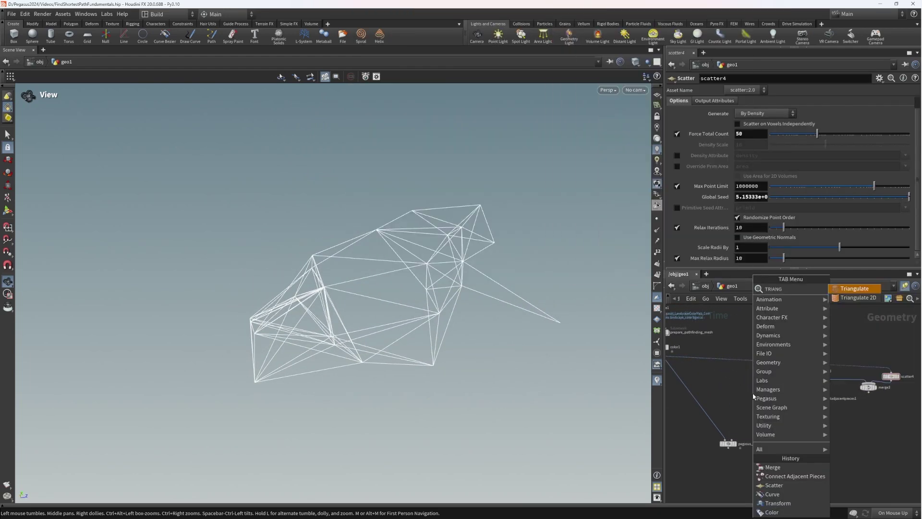
pyautogui.press('Return')
pyautogui.click(750, 400)
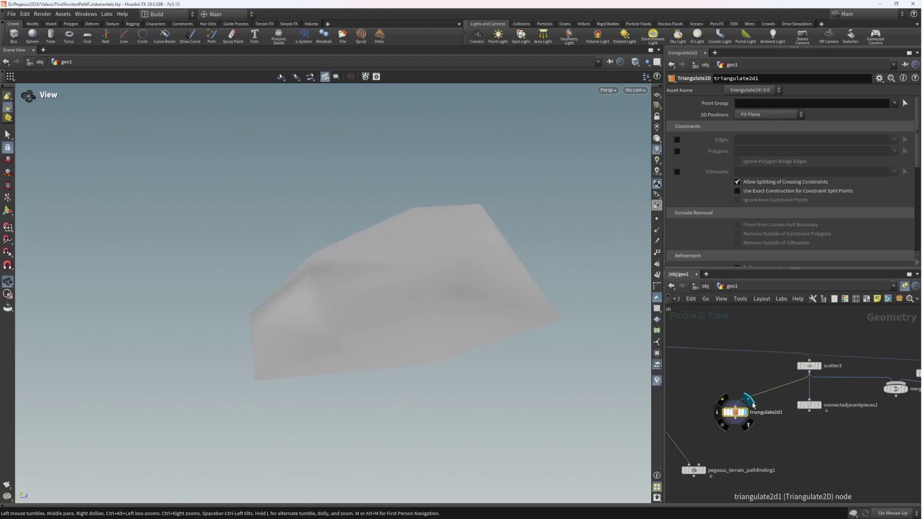
# Switch the viewport shading to Smooth Wire Shaded and inspect the triangulated surface.
pyautogui.click(635, 62)
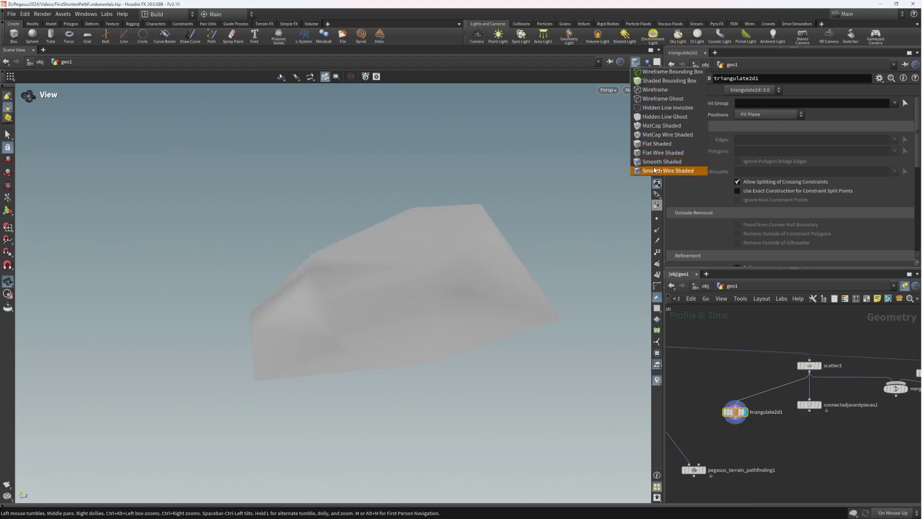
pyautogui.click(663, 163)
pyautogui.moveTo(438, 282); pyautogui.dragTo(332, 266)
pyautogui.moveTo(331, 265); pyautogui.dragTo(389, 319, button='right')
pyautogui.moveTo(389, 318); pyautogui.dragTo(504, 276)
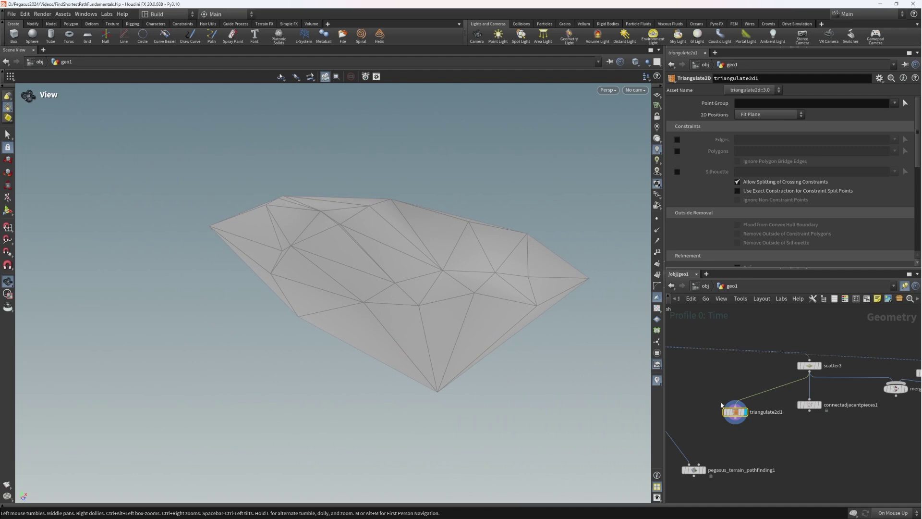
# Reposition the Triangulate 2D node, add an Ends node fed by it and display the Ends node.
pyautogui.moveTo(735, 412); pyautogui.dragTo(745, 393)
pyautogui.scroll(-4, 755, 184)
pyautogui.moveTo(765, 401); pyautogui.dragTo(789, 376, button='middle')
pyautogui.press('Tab')
pyautogui.press('Escape')
pyautogui.press('Tab')
pyautogui.press('Escape')
pyautogui.click(779, 378)
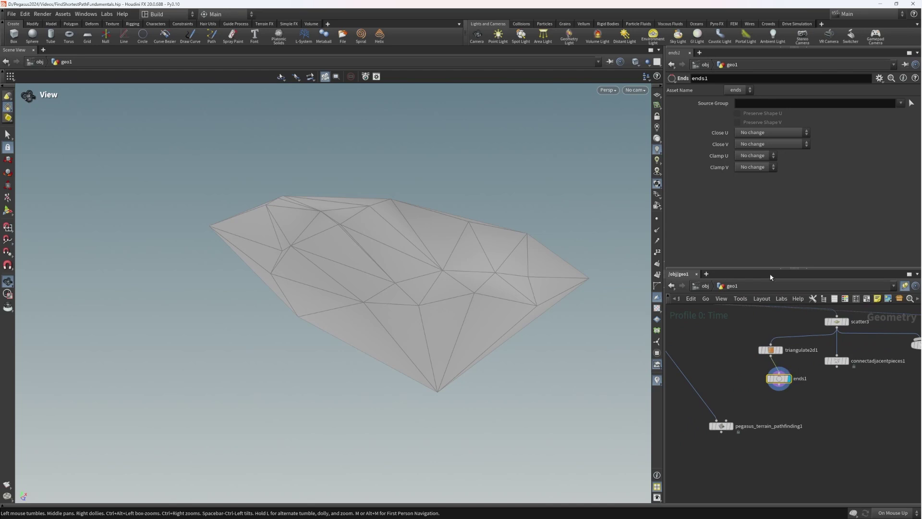
# Set Close U to Open on the Ends node.
pyautogui.click(774, 133)
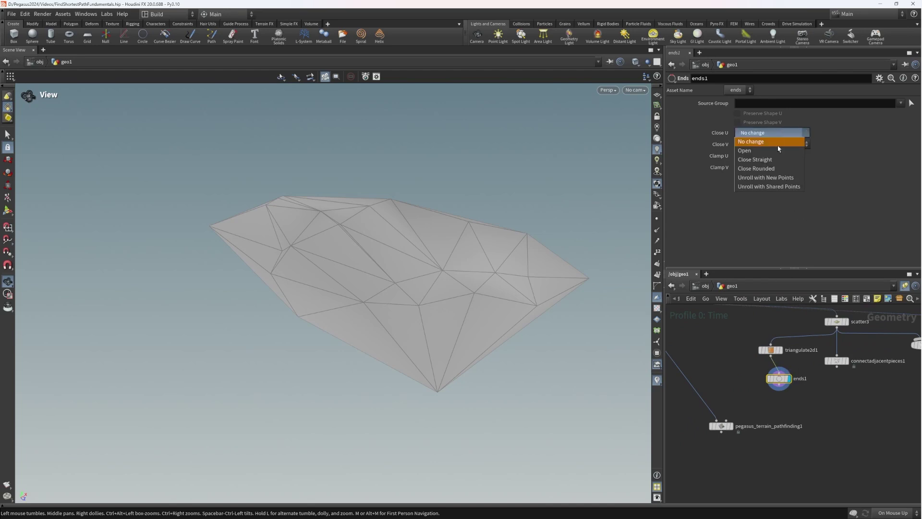
pyautogui.click(778, 151)
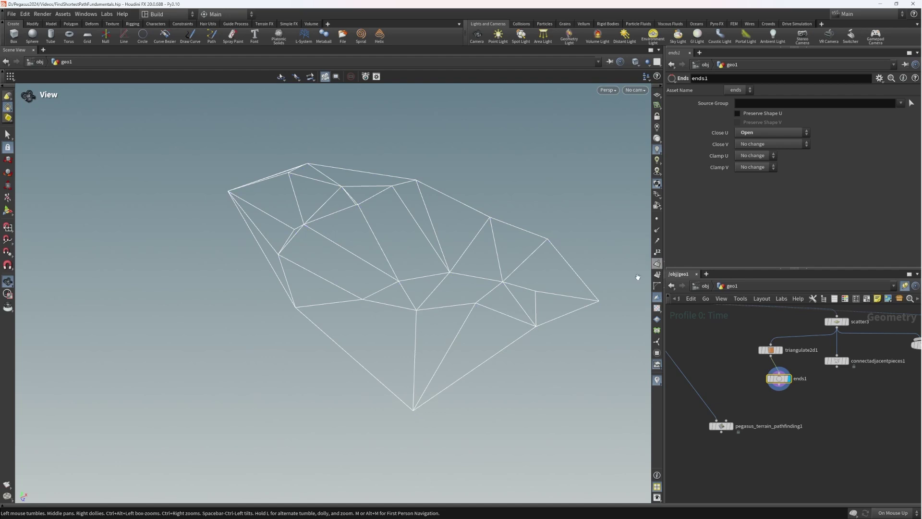
pyautogui.moveTo(619, 290); pyautogui.dragTo(446, 262)
# Feed the Ends node into the duplicated terrain pathfinding node, display that node and read its error information.
pyautogui.moveTo(726, 368); pyautogui.dragTo(753, 370, button='middle')
pyautogui.click(740, 413)
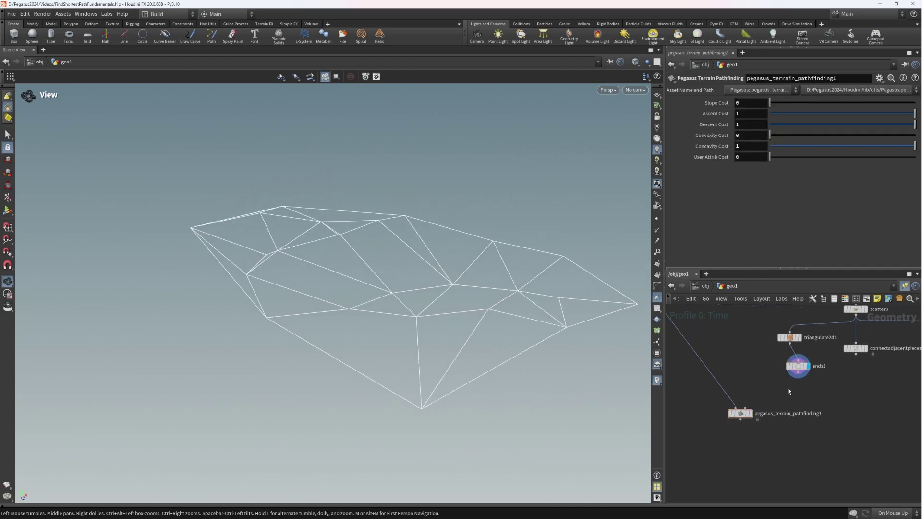
pyautogui.click(753, 404)
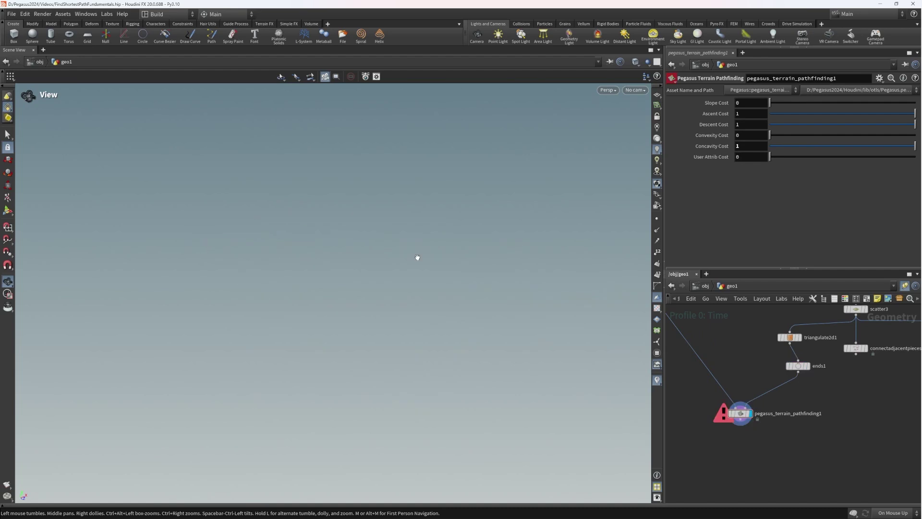
pyautogui.click(721, 416)
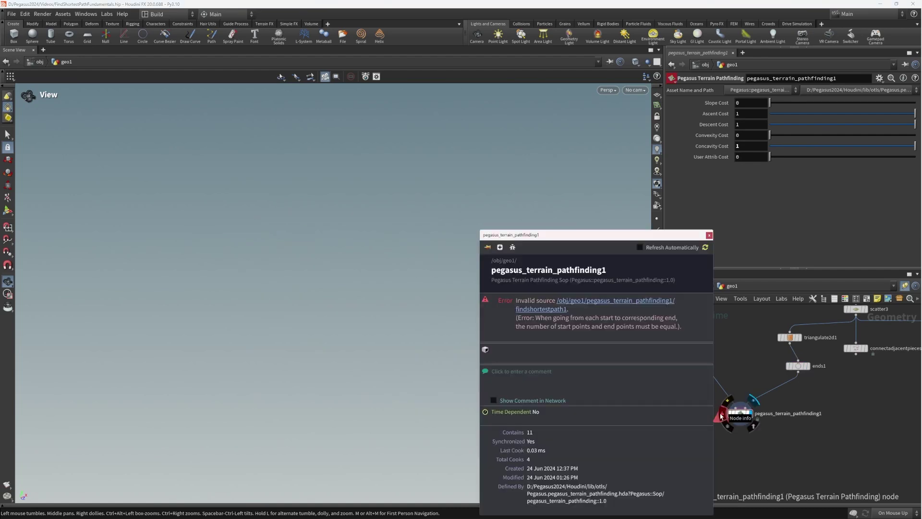
pyautogui.moveTo(744, 354); pyautogui.dragTo(748, 366, button='middle')
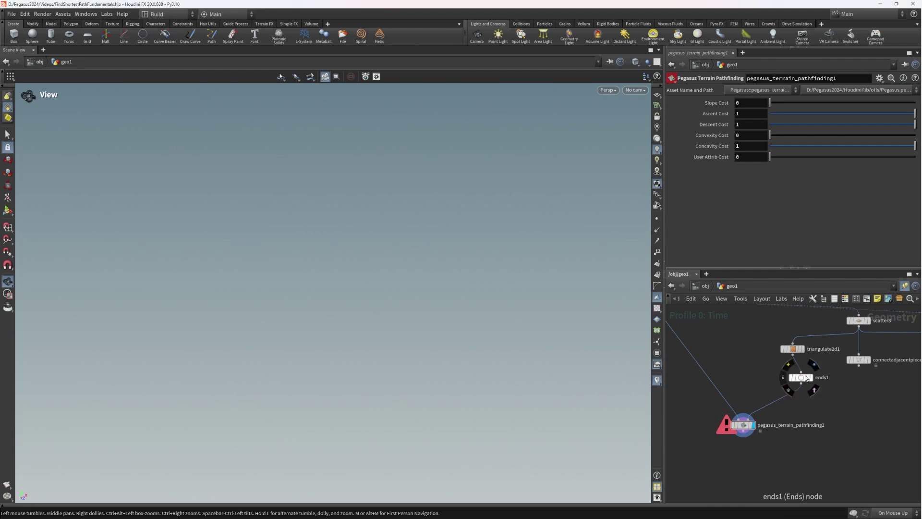
# Insert a Convert Line node between the Ends node and the duplicated terrain pathfinding node.
pyautogui.click(806, 366)
pyautogui.write('convert')
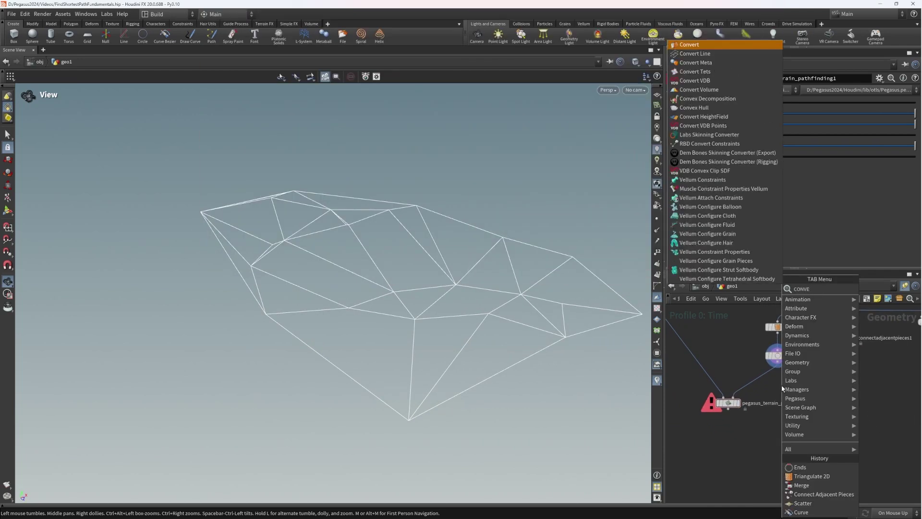
pyautogui.press('Down')
pyautogui.press('Return')
pyautogui.click(773, 381)
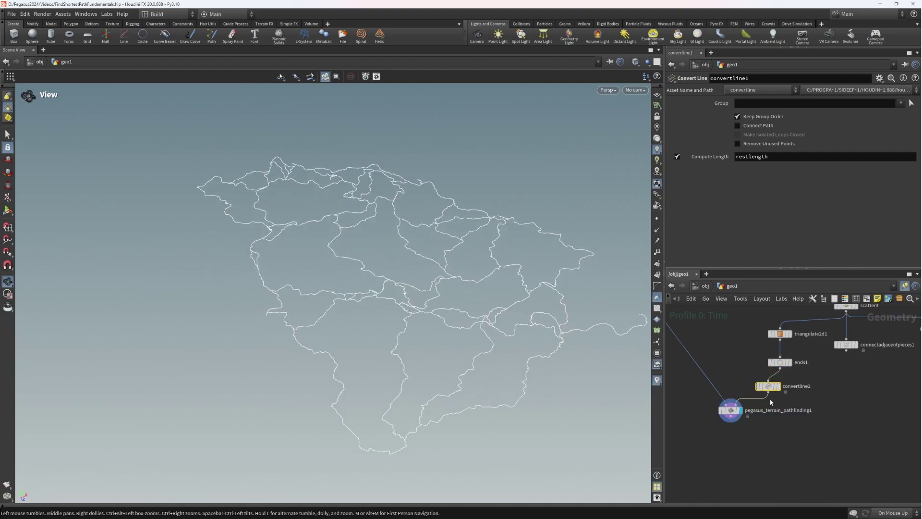
# Show primitive numbers and compare the line primitives of the Ends and Convert Line nodes.
pyautogui.click(778, 388)
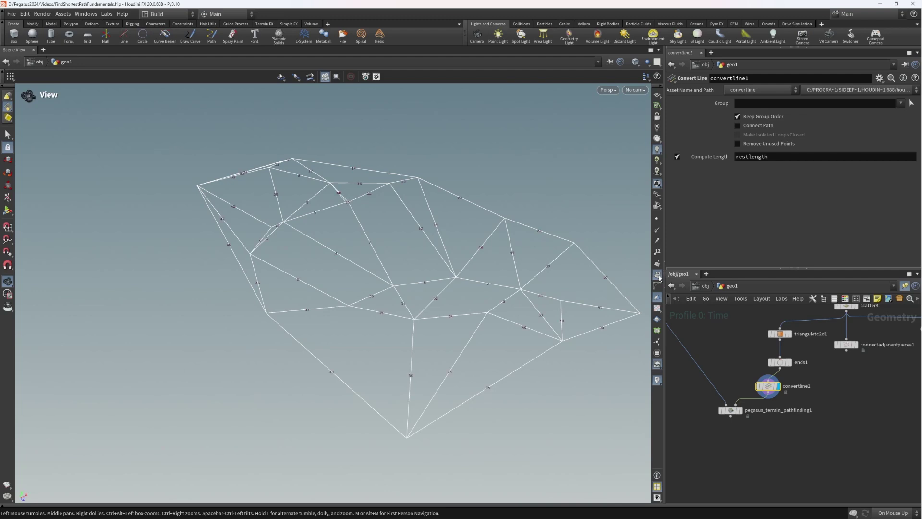
pyautogui.scroll(3, 518, 257)
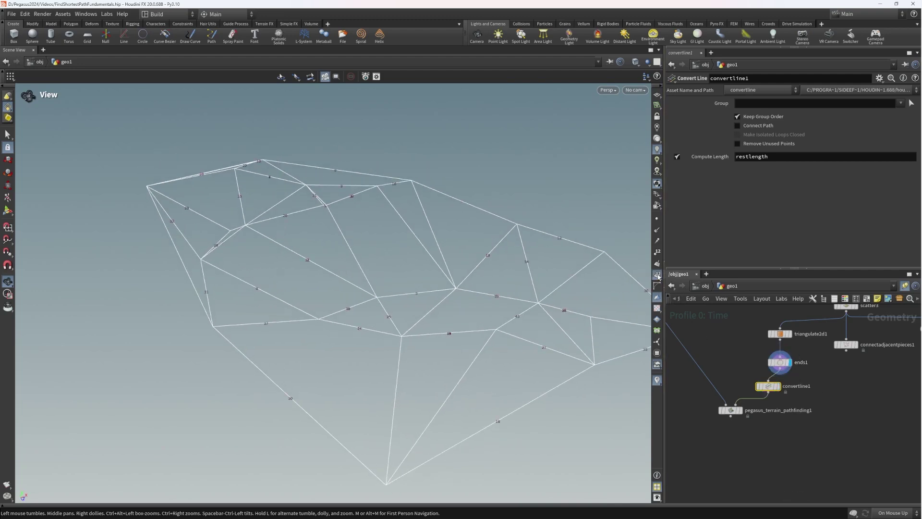
pyautogui.click(787, 362)
pyautogui.scroll(2, 797, 379)
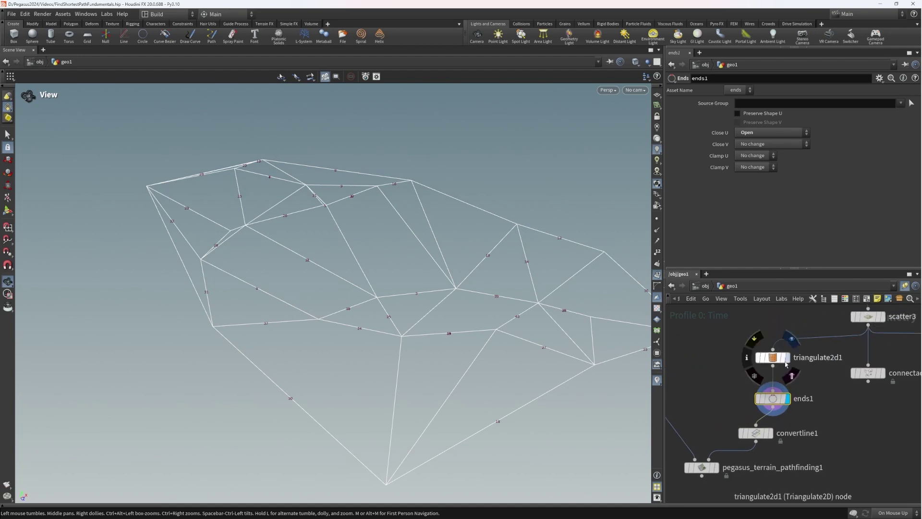
pyautogui.moveTo(493, 305); pyautogui.dragTo(484, 237)
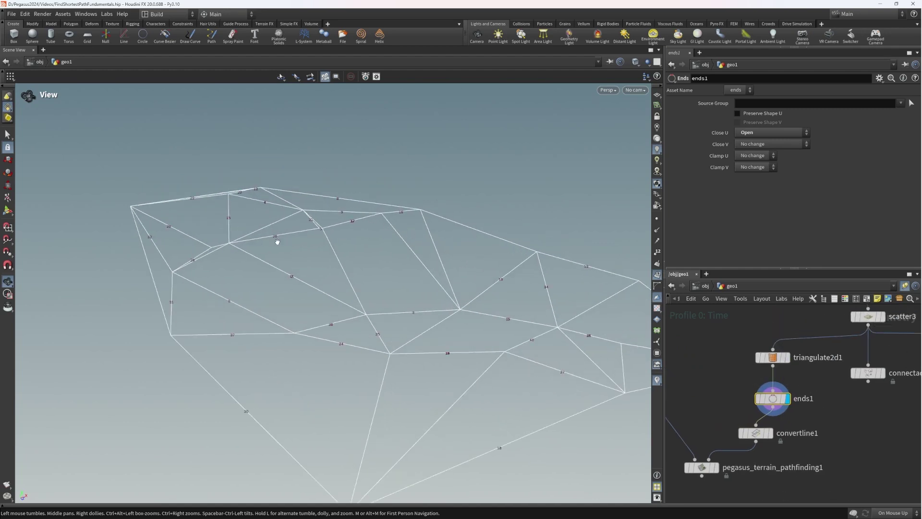
pyautogui.moveTo(808, 434); pyautogui.dragTo(807, 393, button='middle')
pyautogui.click(769, 391)
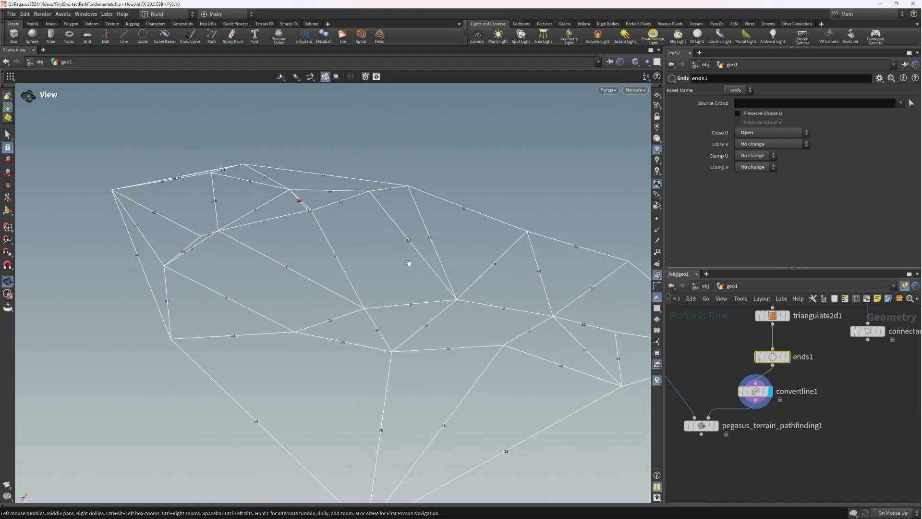
# Hide the primitive numbers and display the path network from the duplicated terrain pathfinding node.
pyautogui.moveTo(823, 446); pyautogui.dragTo(861, 405, button='middle')
pyautogui.click(752, 385)
pyautogui.moveTo(584, 276); pyautogui.dragTo(433, 288)
# Add a Merge node beside the Transform node below the cost visualization.
pyautogui.moveTo(772, 385); pyautogui.dragTo(745, 405, button='right')
pyautogui.moveTo(744, 404); pyautogui.dragTo(789, 375, button='middle')
pyautogui.moveTo(790, 375); pyautogui.dragTo(812, 362, button='right')
pyautogui.moveTo(813, 361); pyautogui.dragTo(855, 346, button='middle')
pyautogui.press('Tab')
pyautogui.write('MER')
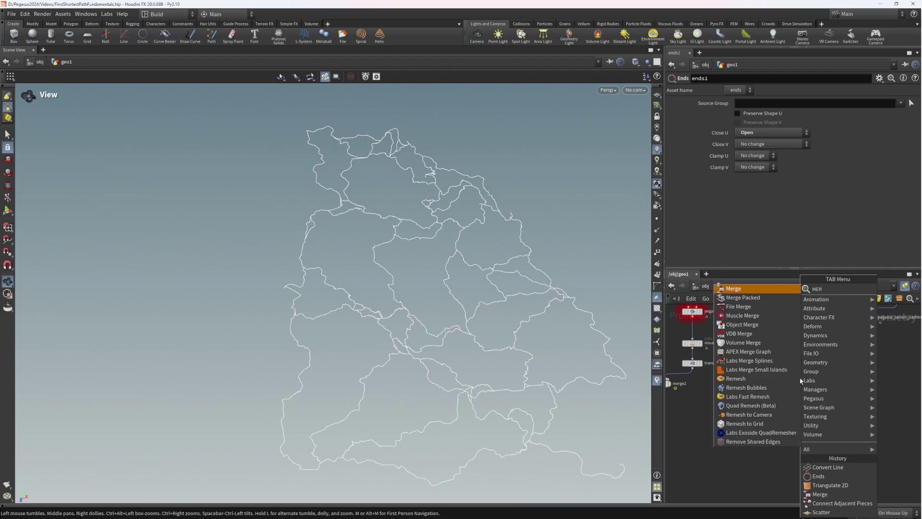
pyautogui.press('Escape')
pyautogui.press('Tab')
pyautogui.write('ME')
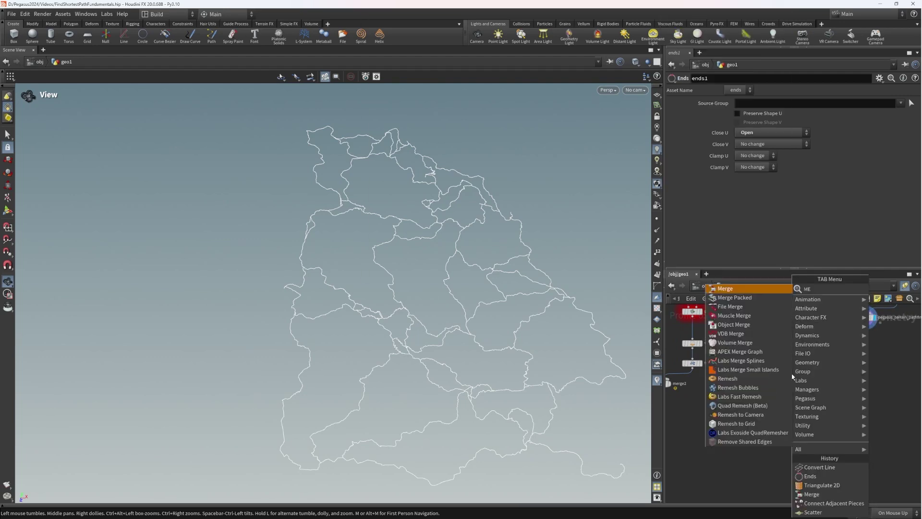
pyautogui.write('R')
pyautogui.press('Return')
pyautogui.click(792, 374)
# Merge the visualized curve paths with the procedural paths, route the merge through the Transform node and display the final merge with the terrain.
pyautogui.moveTo(692, 373); pyautogui.dragTo(696, 382, button='middle')
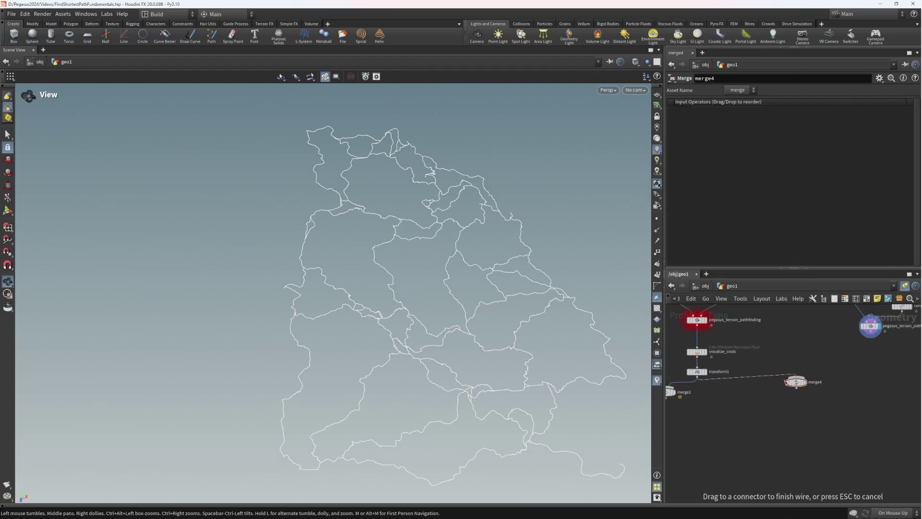
pyautogui.moveTo(719, 364); pyautogui.dragTo(816, 380)
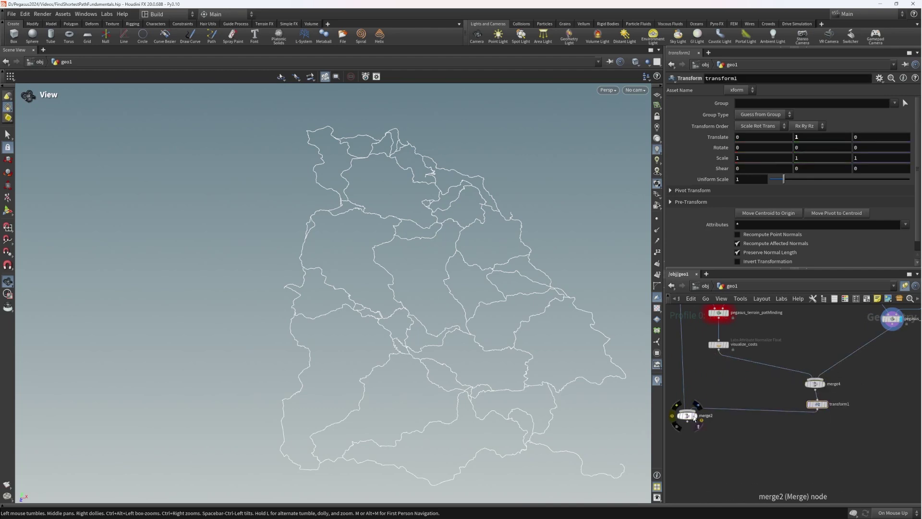
pyautogui.moveTo(460, 317); pyautogui.dragTo(610, 332)
pyautogui.moveTo(841, 357); pyautogui.dragTo(734, 406, button='middle')
pyautogui.moveTo(452, 288)
pyautogui.mouseDown()
pyautogui.moveTo(446, 321)
pyautogui.moveTo(449, 302)
pyautogui.mouseUp()
# Set the duplicated pathfinding node's Concavity Cost to 0 and Convexity Cost to 1, and inspect the rerouted paths.
pyautogui.scroll(3, 783, 377)
pyautogui.moveTo(811, 391); pyautogui.dragTo(805, 410, button='middle')
pyautogui.moveTo(781, 416); pyautogui.dragTo(756, 396)
pyautogui.moveTo(483, 298); pyautogui.dragTo(454, 284)
pyautogui.moveTo(788, 424); pyautogui.dragTo(783, 438, button='middle')
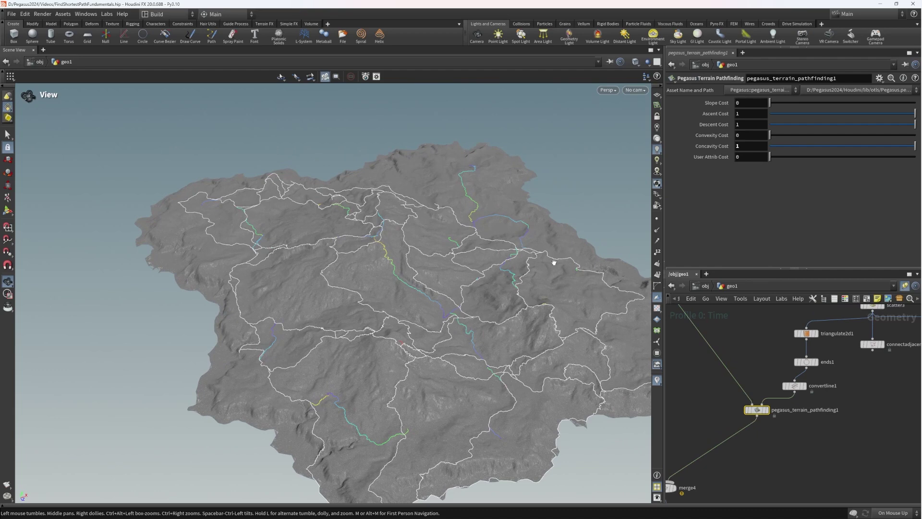
pyautogui.moveTo(382, 255); pyautogui.dragTo(399, 243, button='middle')
pyautogui.moveTo(443, 300); pyautogui.dragTo(450, 270)
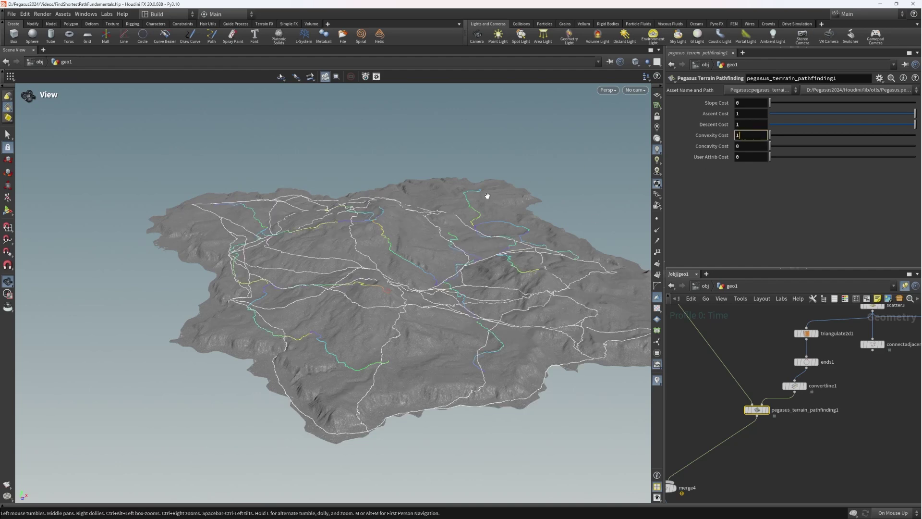
pyautogui.moveTo(505, 260); pyautogui.dragTo(601, 336)
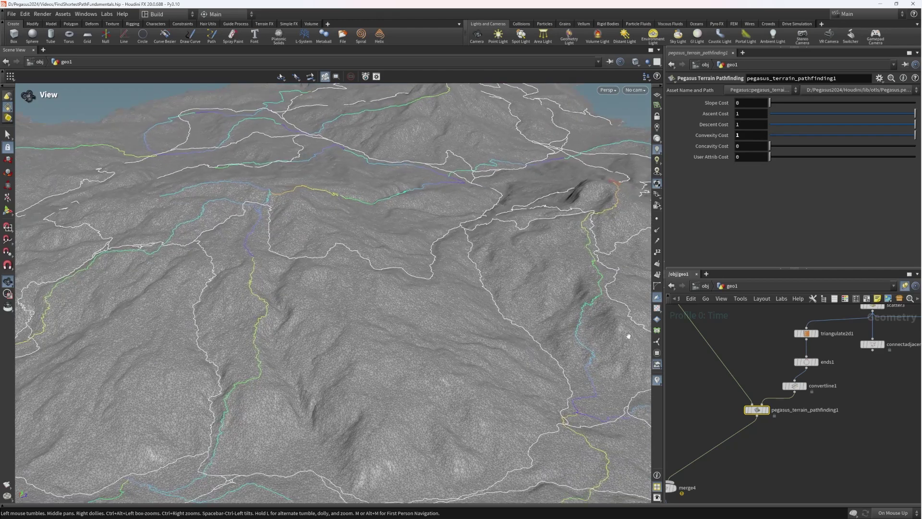
# Display the Color node and the prepare_pathfinding_mesh node in turn, and examine the terrain's convexity and concavity coloring.
pyautogui.scroll(-3, 740, 390)
pyautogui.moveTo(739, 390); pyautogui.dragTo(840, 422, button='middle')
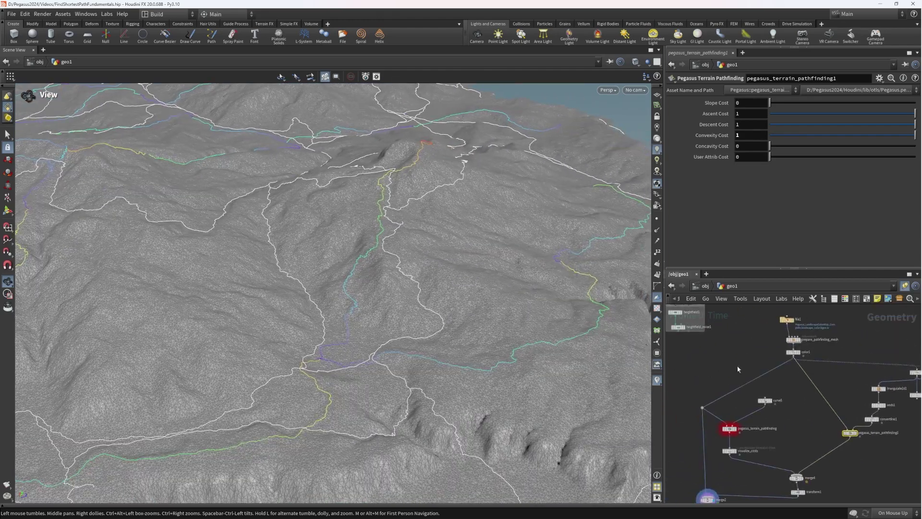
pyautogui.moveTo(817, 359); pyautogui.dragTo(825, 371, button='middle')
pyautogui.scroll(3, 807, 370)
pyautogui.click(807, 360)
pyautogui.moveTo(457, 279); pyautogui.dragTo(765, 387)
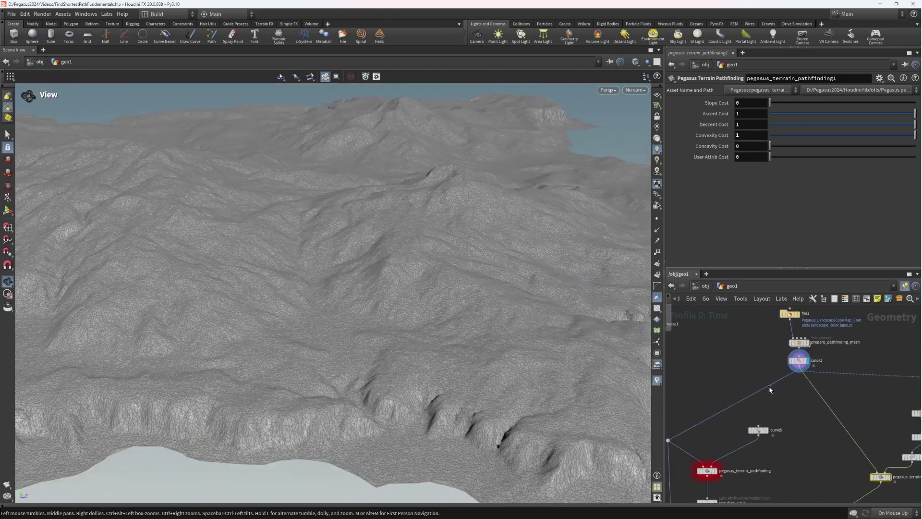
pyautogui.click(807, 344)
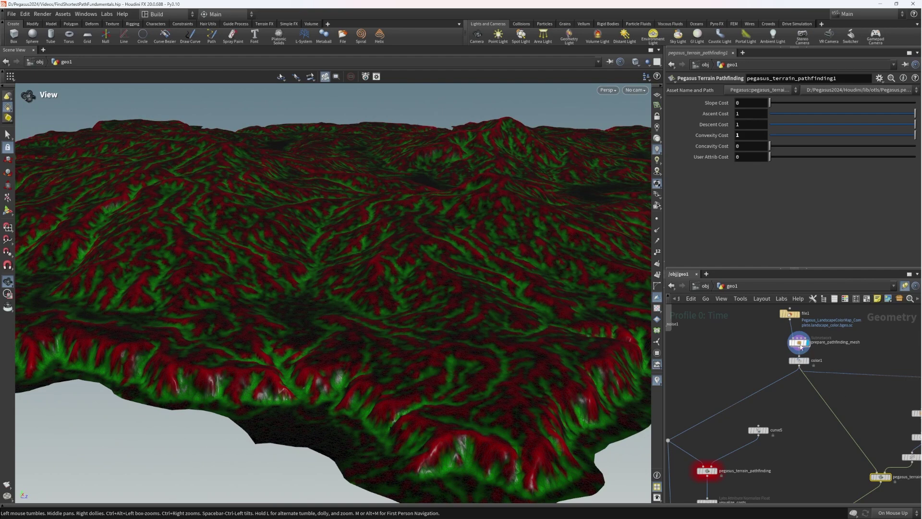
pyautogui.moveTo(495, 211); pyautogui.dragTo(435, 269)
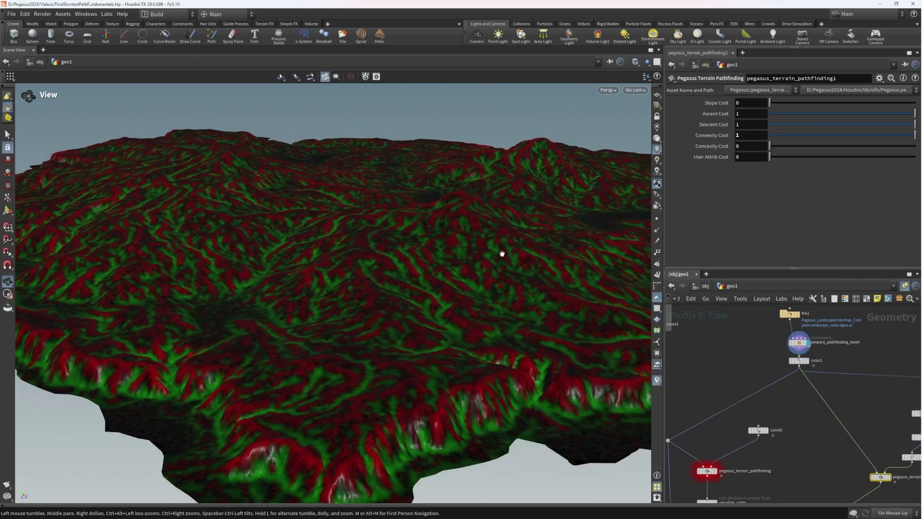
# Display the HeightField Slump result inside prepare_pathfinding_mesh, examine the masked terrain, and return to geo1 to display the final merge.
pyautogui.doubleClick(811, 345)
pyautogui.moveTo(769, 321); pyautogui.dragTo(766, 389, button='middle')
pyautogui.click(800, 393)
pyautogui.moveTo(417, 295); pyautogui.dragTo(471, 247)
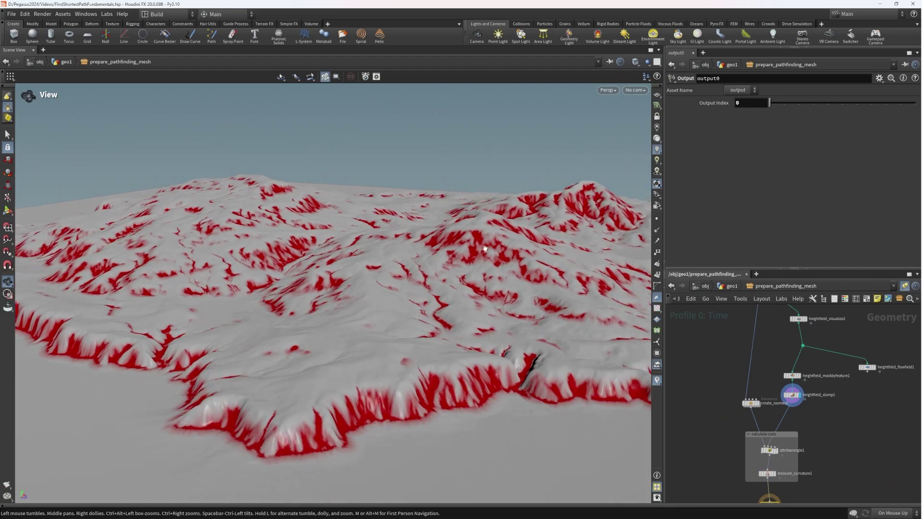
pyautogui.click(730, 286)
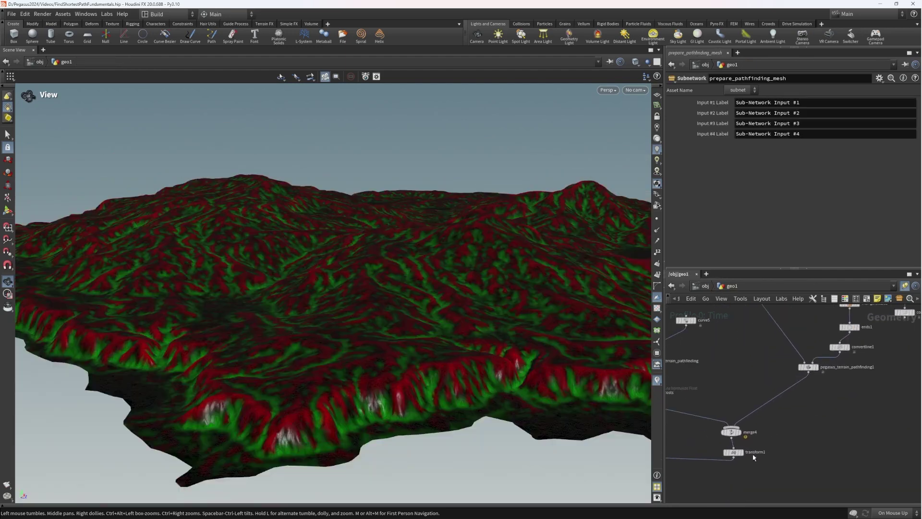
pyautogui.click(793, 418)
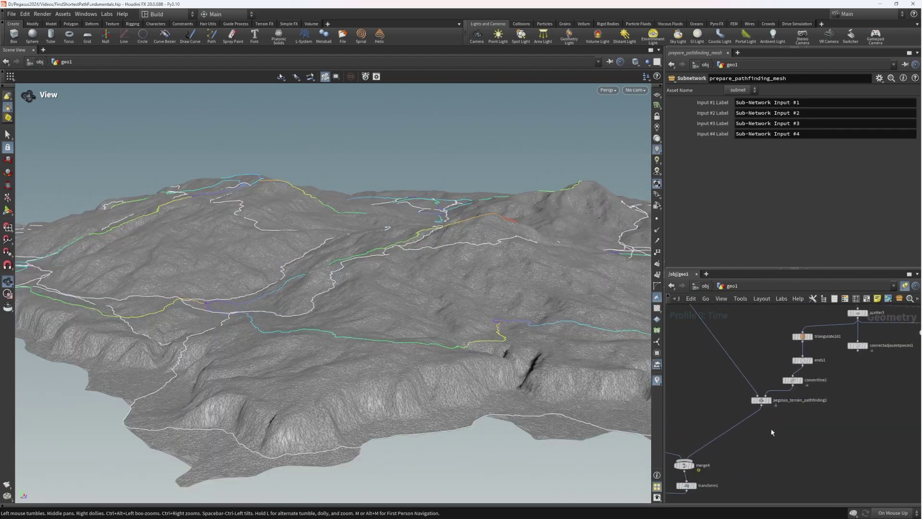
# Set the User Attrib Cost of pegasus_terrain_pathfinding1 to 1 and inspect the recalculated paths.
pyautogui.click(761, 400)
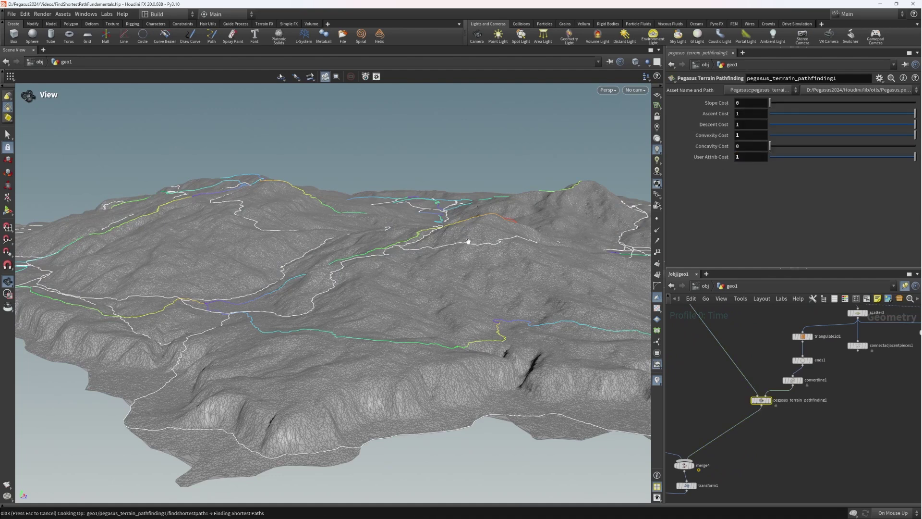
pyautogui.moveTo(469, 239); pyautogui.dragTo(471, 293)
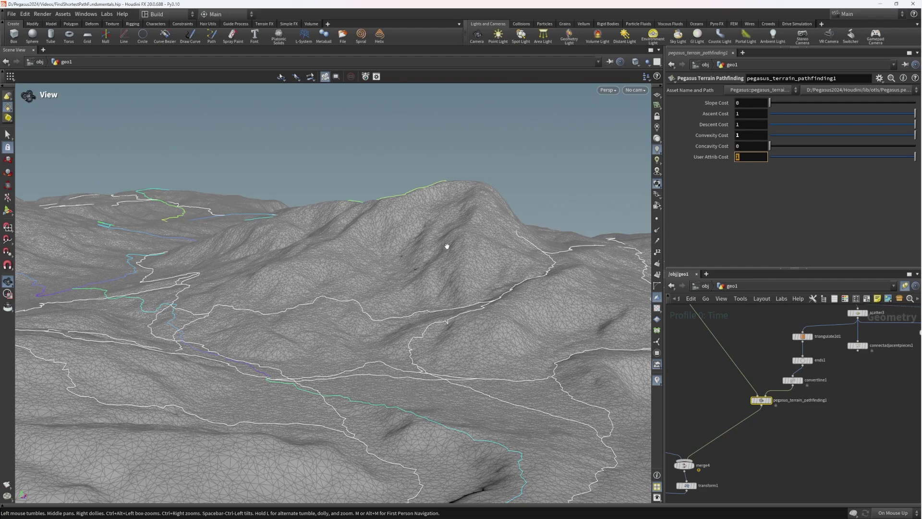
# Try User Attrib Cost values of 0.5 and 1 on the hand-drawn curves' pathfinding node, inspect the routes, and reset it to 0.
pyautogui.moveTo(736, 356); pyautogui.dragTo(889, 344, button='middle')
pyautogui.click(743, 383)
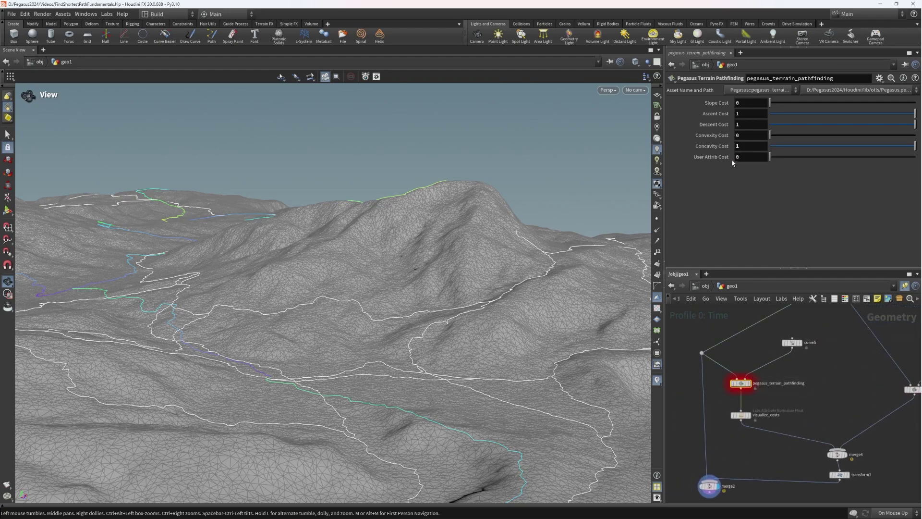
pyautogui.write('.5')
pyautogui.press('Return')
pyautogui.moveTo(333, 306); pyautogui.dragTo(467, 268)
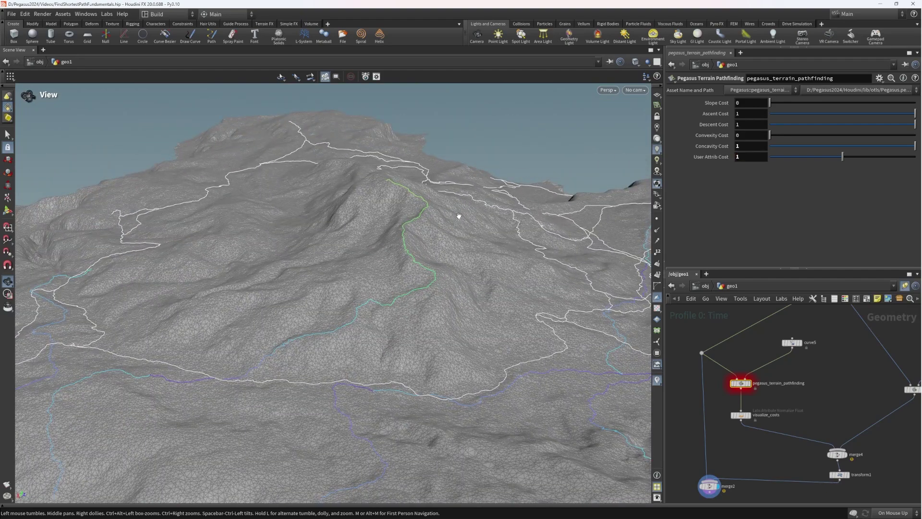
pyautogui.moveTo(435, 237); pyautogui.dragTo(480, 221)
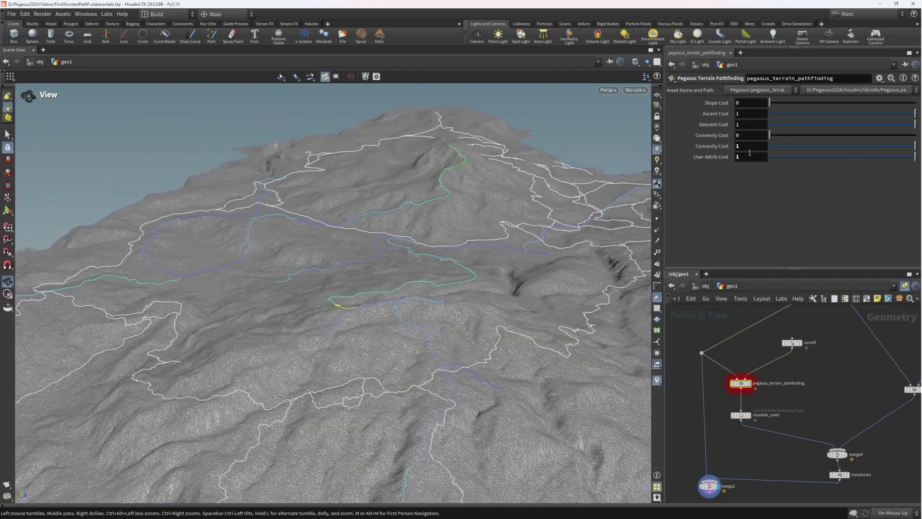
pyautogui.moveTo(197, 253); pyautogui.dragTo(366, 230)
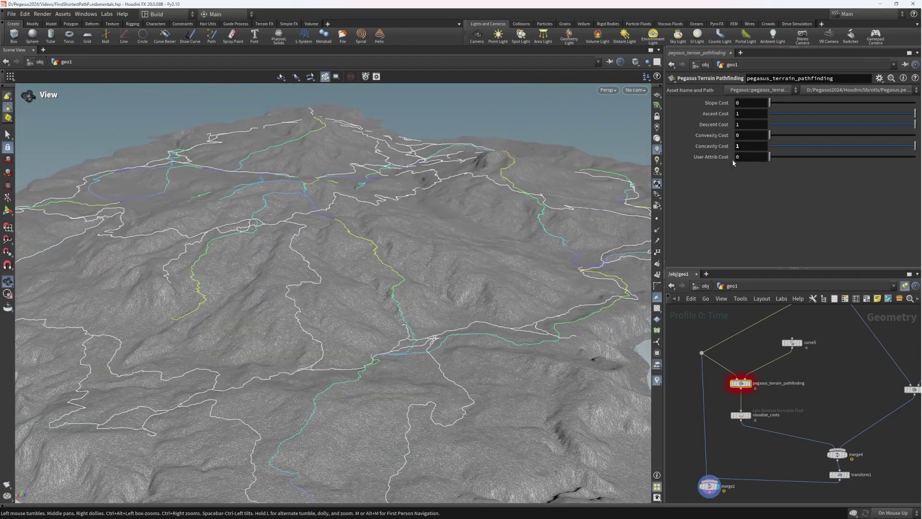
pyautogui.moveTo(422, 268); pyautogui.dragTo(432, 217)
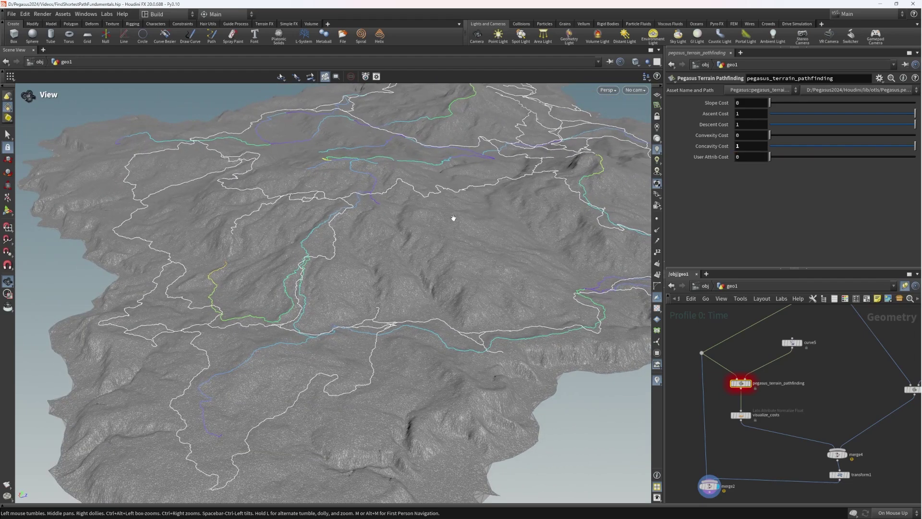
# Inspect the settings of the Scatter node feeding the procedural paths and examine the whole path network on the terrain.
pyautogui.scroll(-1, 453, 218)
pyautogui.scroll(-3, 883, 349)
pyautogui.moveTo(883, 348); pyautogui.dragTo(726, 394, button='middle')
pyautogui.scroll(2, 764, 373)
pyautogui.click(809, 364)
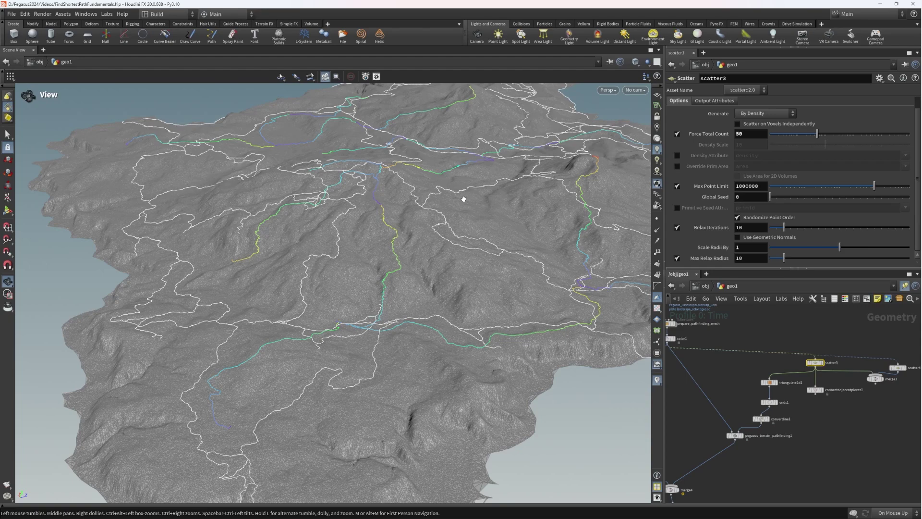
pyautogui.moveTo(463, 199); pyautogui.dragTo(422, 291)
# Inspect the Fuse node's snap settings in the create_navmesh subnetwork of prepare_pathfinding_mesh, and return to the geo1 network.
pyautogui.moveTo(705, 354); pyautogui.dragTo(769, 373, button='middle')
pyautogui.scroll(3, 769, 373)
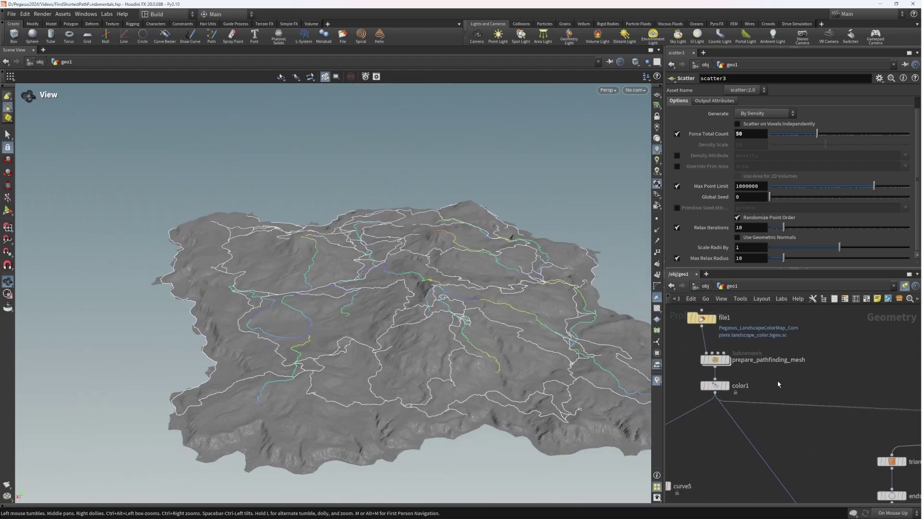
pyautogui.doubleClick(729, 356)
pyautogui.moveTo(858, 405); pyautogui.dragTo(890, 377, button='middle')
pyautogui.scroll(1, 780, 375)
pyautogui.moveTo(780, 373); pyautogui.dragTo(751, 363)
pyautogui.doubleClick(750, 364)
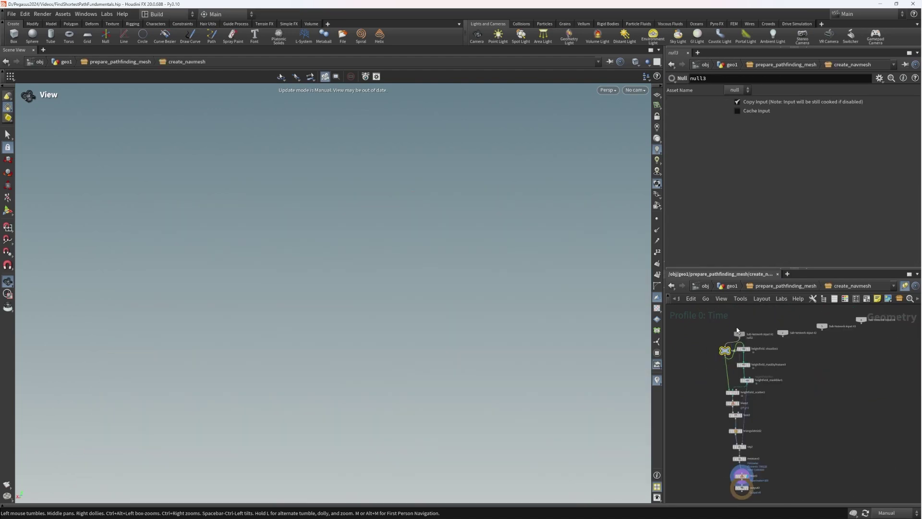
pyautogui.scroll(2, 735, 456)
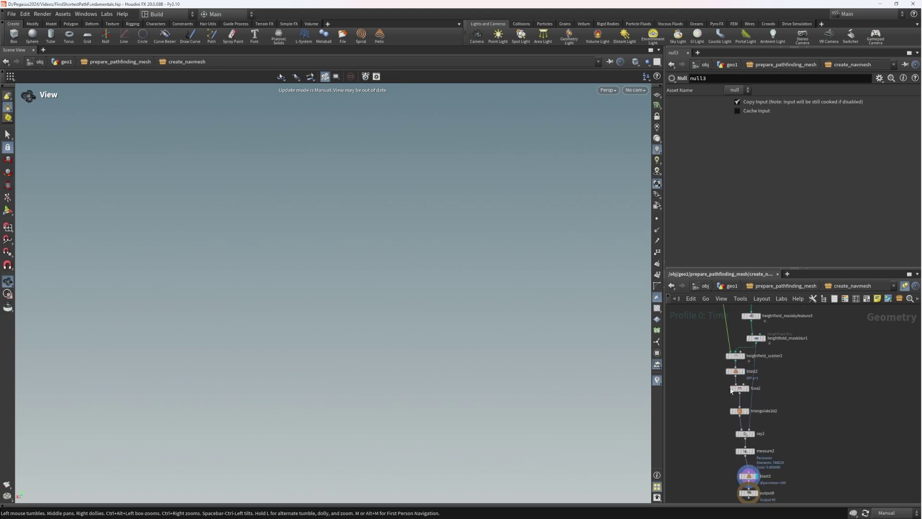
pyautogui.click(739, 388)
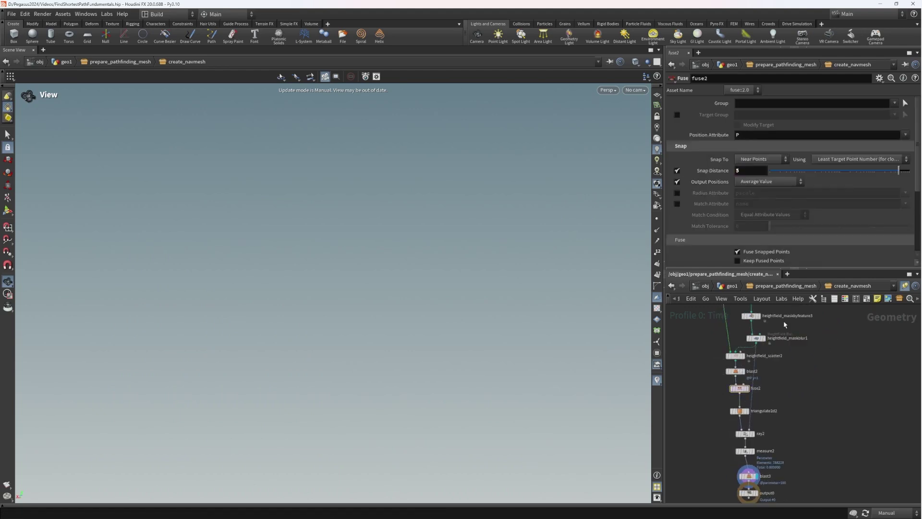
pyautogui.press('u')
pyautogui.press('u')
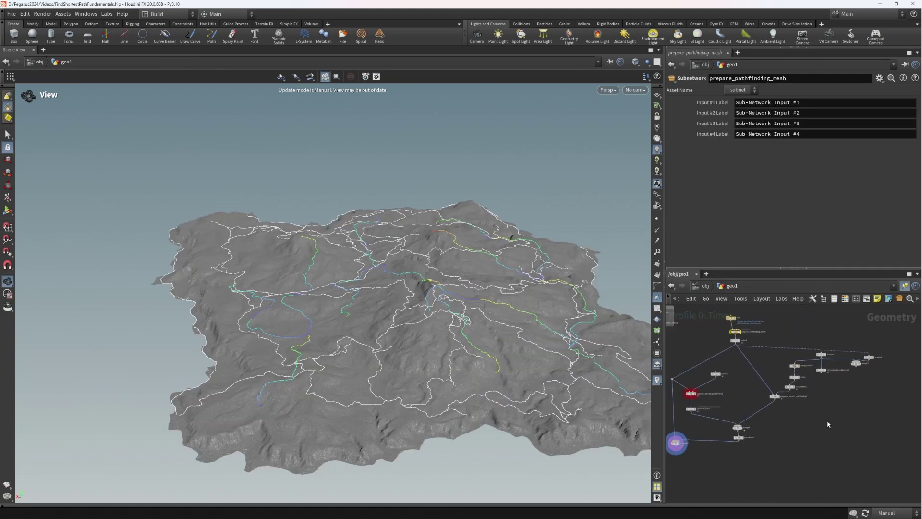
pyautogui.moveTo(480, 274); pyautogui.dragTo(425, 315)
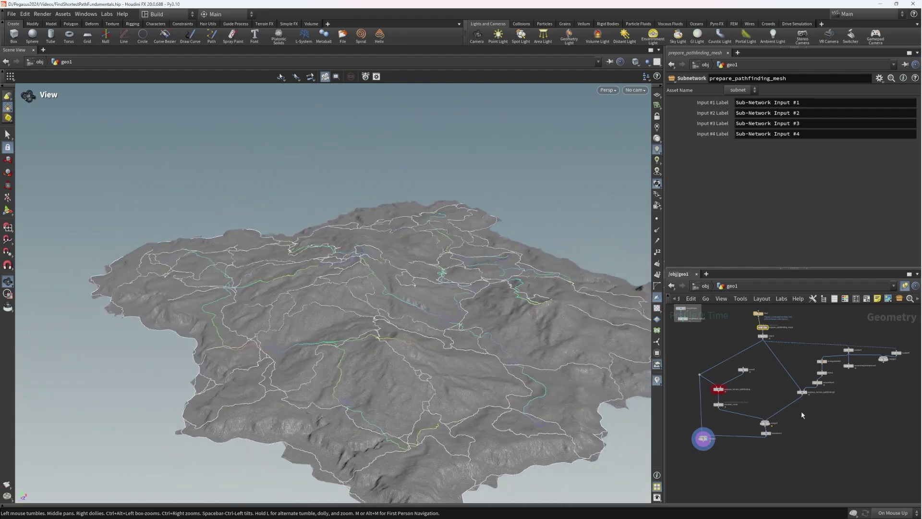
# Delete the unused connectadjacentpieces1 node and the spare Merge and Scatter nodes beside the procedural path chain.
pyautogui.scroll(-2, 769, 391)
pyautogui.moveTo(864, 398); pyautogui.dragTo(813, 393, button='middle')
pyautogui.scroll(5, 827, 384)
pyautogui.moveTo(881, 370); pyautogui.dragTo(878, 392, button='middle')
pyautogui.moveTo(746, 362); pyautogui.dragTo(744, 362)
pyautogui.press('Delete')
pyautogui.moveTo(868, 373); pyautogui.dragTo(803, 342)
pyautogui.press('Delete')
# Move the procedural path chain's nodes closer to pegasus_terrain_pathfinding1 and examine the combined path network from several sides.
pyautogui.moveTo(782, 370); pyautogui.dragTo(880, 373, button='middle')
pyautogui.moveTo(844, 342); pyautogui.dragTo(798, 347)
pyautogui.moveTo(397, 286); pyautogui.dragTo(341, 264)
pyautogui.scroll(-2, 767, 364)
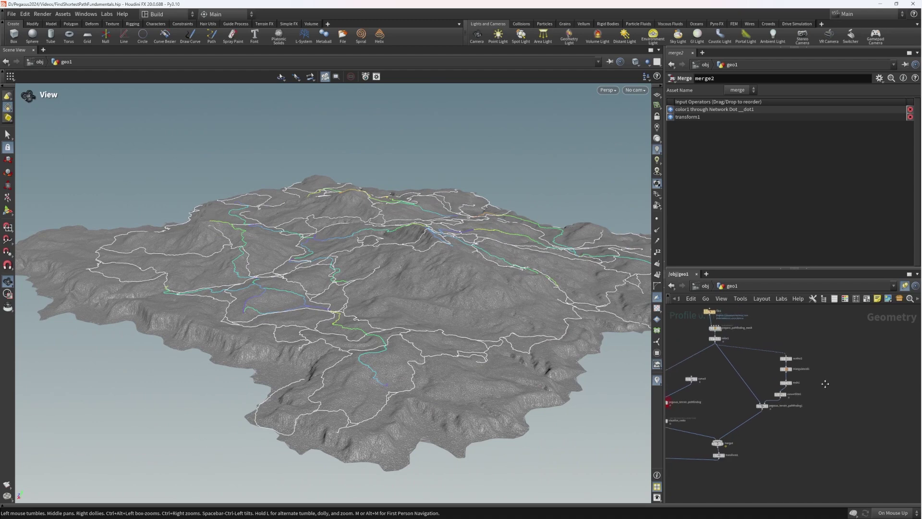
pyautogui.click(783, 382)
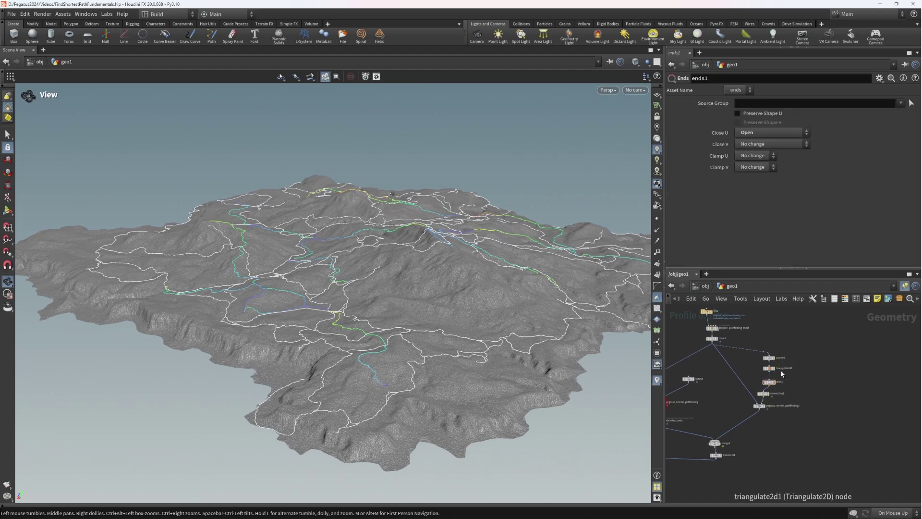
pyautogui.moveTo(448, 305)
pyautogui.mouseDown()
pyautogui.moveTo(477, 325)
pyautogui.moveTo(531, 305)
pyautogui.moveTo(445, 296)
pyautogui.mouseUp()
pyautogui.scroll(-2, 861, 389)
pyautogui.moveTo(861, 389); pyautogui.dragTo(835, 386, button='middle')
pyautogui.moveTo(401, 276); pyautogui.dragTo(401, 280)
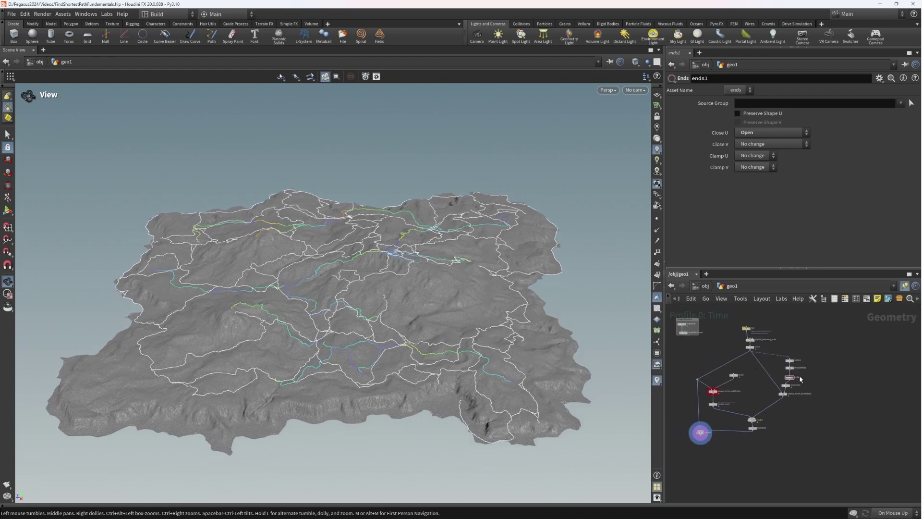
# Duplicate the scatter3 node beside the procedural chain, keep it fed by the Color node, and display its points over the terrain.
pyautogui.scroll(3, 817, 384)
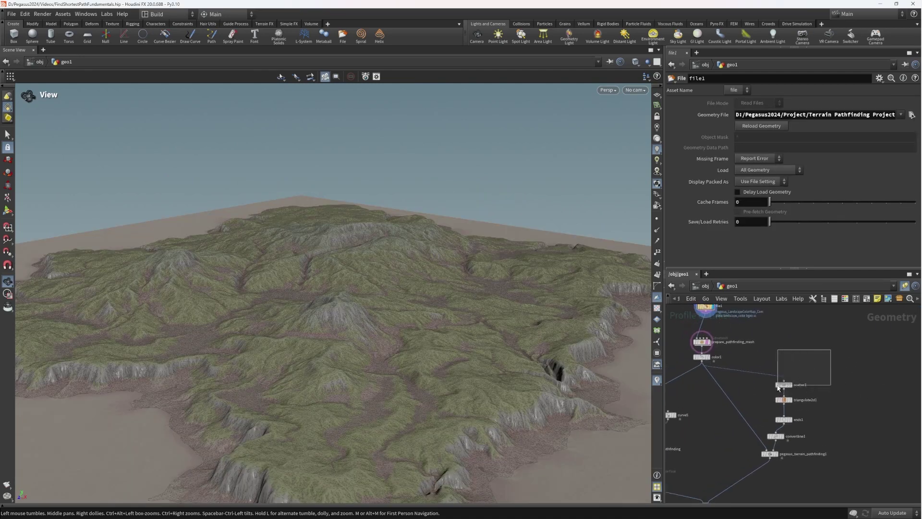
pyautogui.moveTo(777, 387); pyautogui.dragTo(773, 389)
pyautogui.click(790, 385)
pyautogui.moveTo(835, 361); pyautogui.dragTo(781, 387)
pyautogui.hotkey('ctrl', 'c')
pyautogui.moveTo(882, 391); pyautogui.dragTo(835, 376, button='middle')
pyautogui.hotkey('ctrl', 'v')
pyautogui.scroll(-3, 834, 383)
pyautogui.moveTo(473, 317); pyautogui.dragTo(384, 332, button='right')
pyautogui.moveTo(385, 331); pyautogui.dragTo(563, 323)
pyautogui.moveTo(484, 340); pyautogui.dragTo(440, 309)
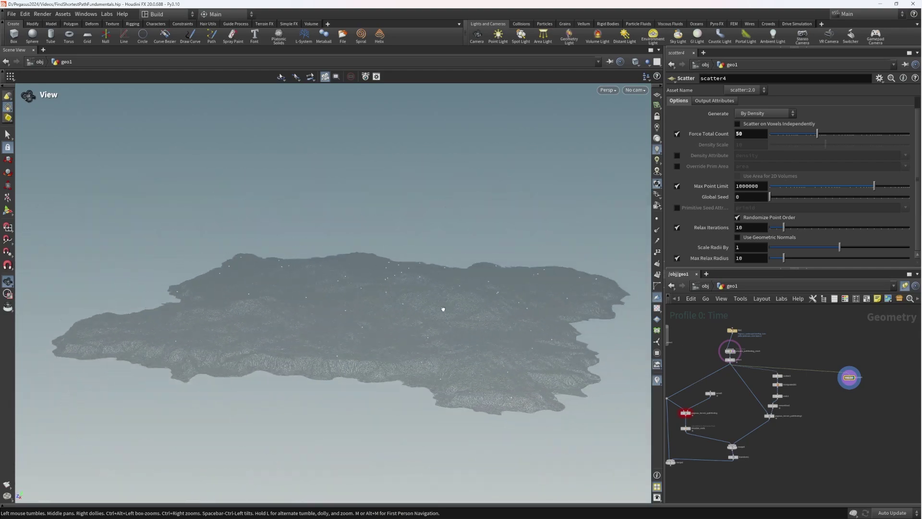
# Set the duplicated Scatter node's Force Total Count to 1000 and view the scattered points without the terrain template.
pyautogui.click(749, 135)
pyautogui.write('1')
pyautogui.moveTo(483, 260); pyautogui.dragTo(449, 222)
pyautogui.write('000')
pyautogui.press('Return')
pyautogui.moveTo(473, 263); pyautogui.dragTo(430, 288)
pyautogui.click(739, 360)
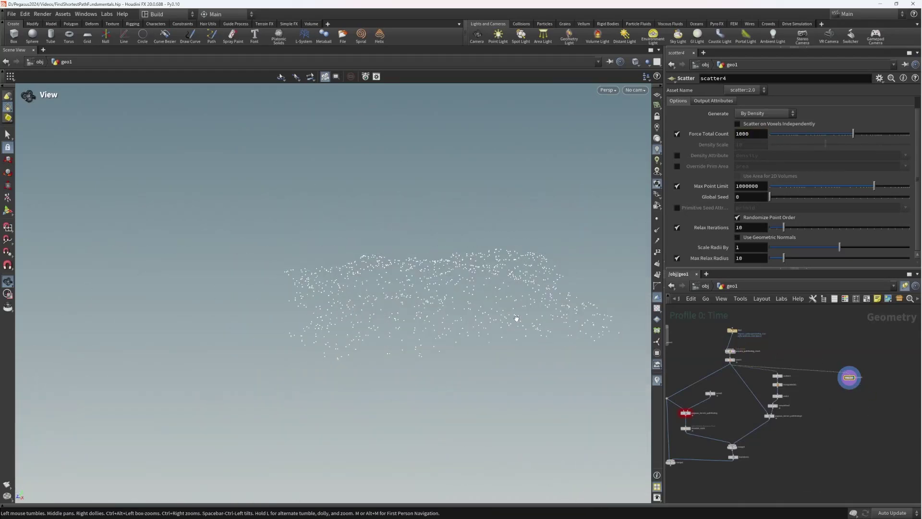
# Enable the Density Attribute on the duplicated Scatter node, set it to mask, and inspect the point distribution.
pyautogui.scroll(2, 870, 385)
pyautogui.scroll(1, 749, 164)
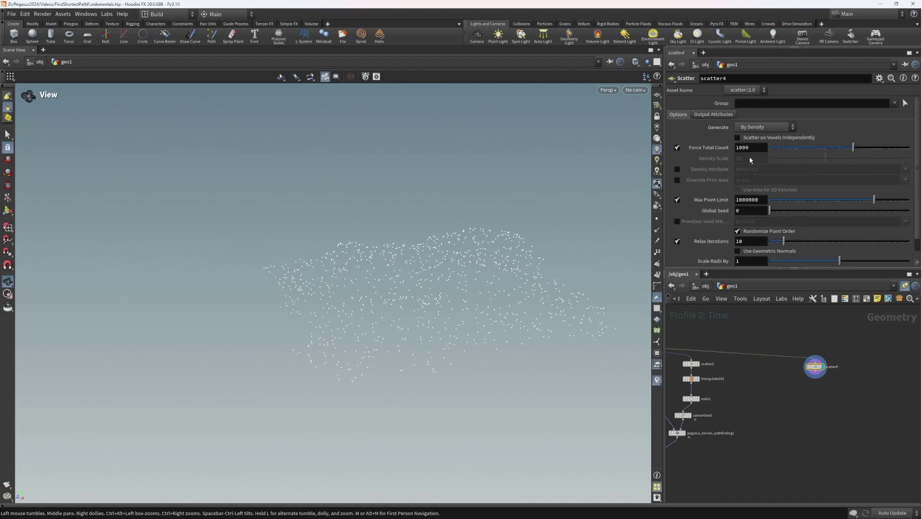
pyautogui.click(677, 169)
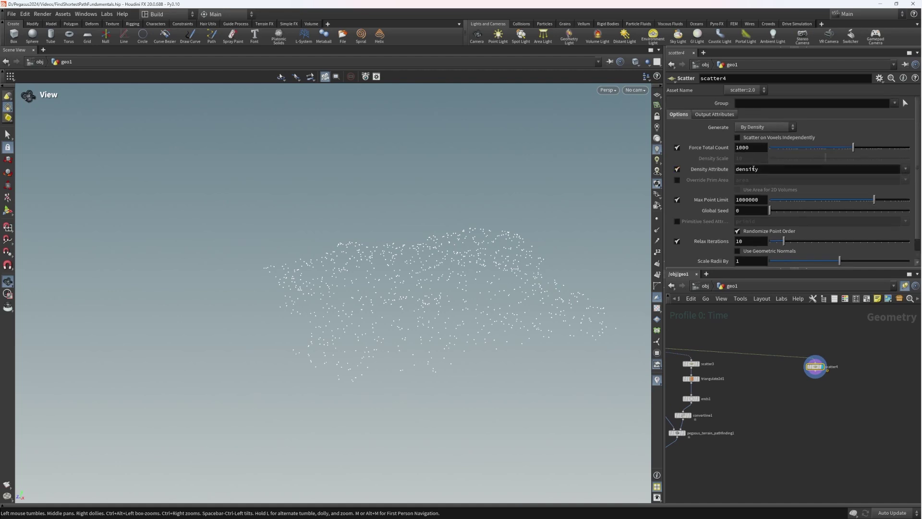
pyautogui.click(906, 170)
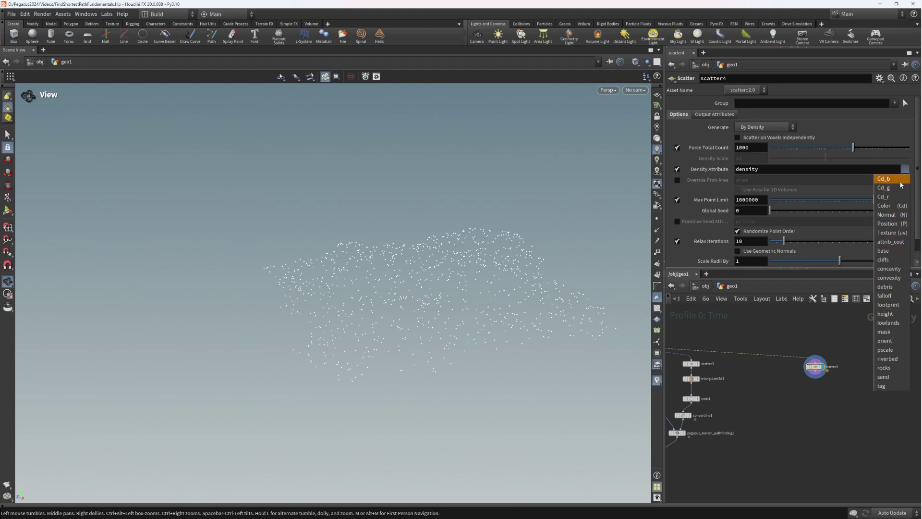
pyautogui.click(892, 331)
pyautogui.moveTo(451, 240); pyautogui.dragTo(490, 336)
pyautogui.scroll(3, 764, 360)
pyautogui.moveTo(859, 379); pyautogui.dragTo(864, 364, button='middle')
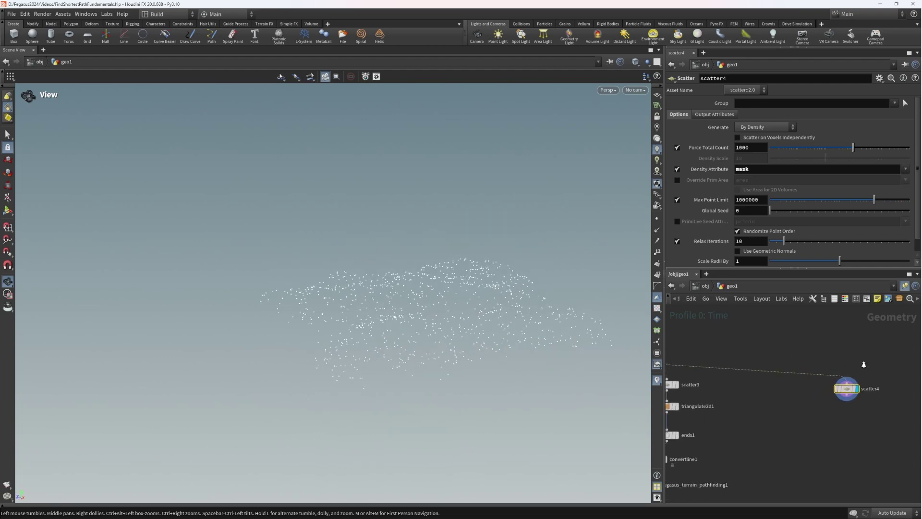
# Display the color1 node and examine the plain gray terrain mesh feeding the duplicated Scatter node.
pyautogui.press('Tab')
pyautogui.press('Escape')
pyautogui.moveTo(459, 328); pyautogui.dragTo(455, 305)
pyautogui.moveTo(734, 348); pyautogui.dragTo(703, 375, button='middle')
pyautogui.scroll(3, 763, 379)
pyautogui.moveTo(835, 387); pyautogui.dragTo(917, 374, button='middle')
pyautogui.moveTo(736, 354); pyautogui.dragTo(919, 374, button='middle')
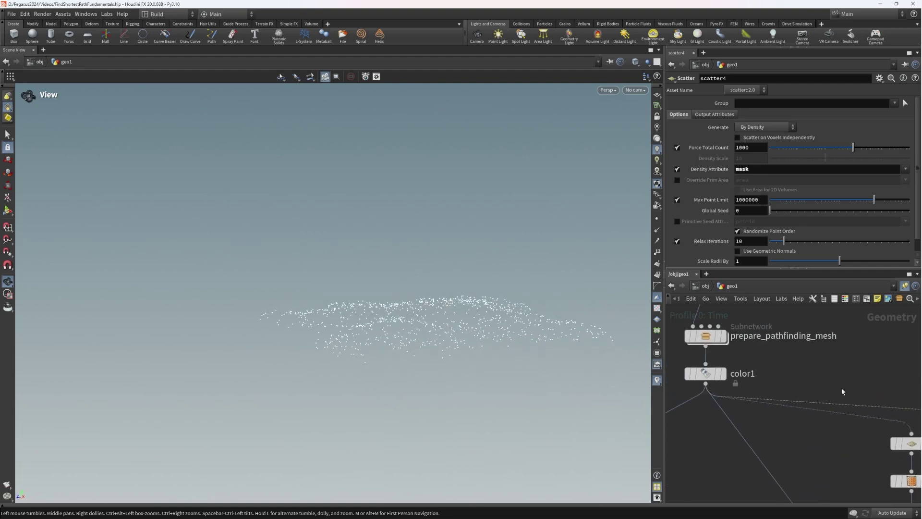
pyautogui.click(726, 357)
pyautogui.moveTo(841, 364); pyautogui.dragTo(657, 330, button='middle')
pyautogui.moveTo(806, 332); pyautogui.dragTo(658, 315, button='middle')
pyautogui.moveTo(435, 289); pyautogui.dragTo(435, 312)
pyautogui.scroll(4, 434, 336)
pyautogui.press('Tab')
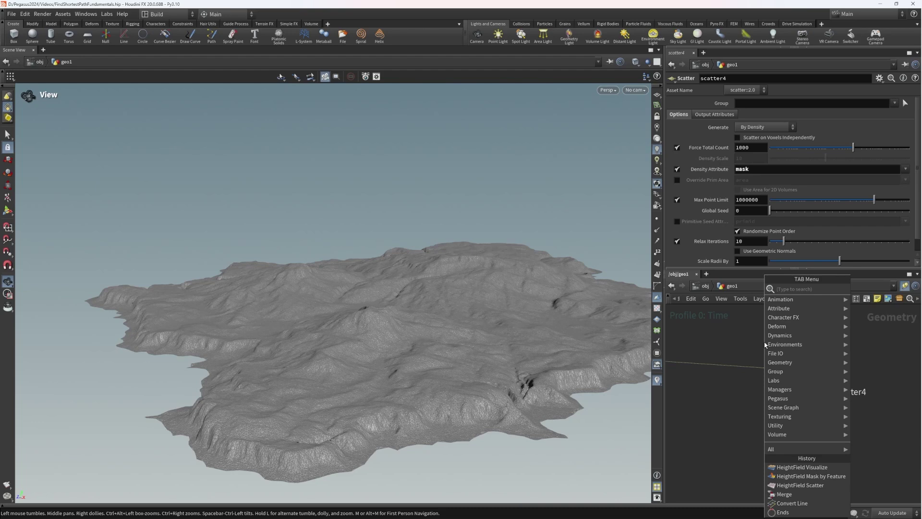
pyautogui.write('A')
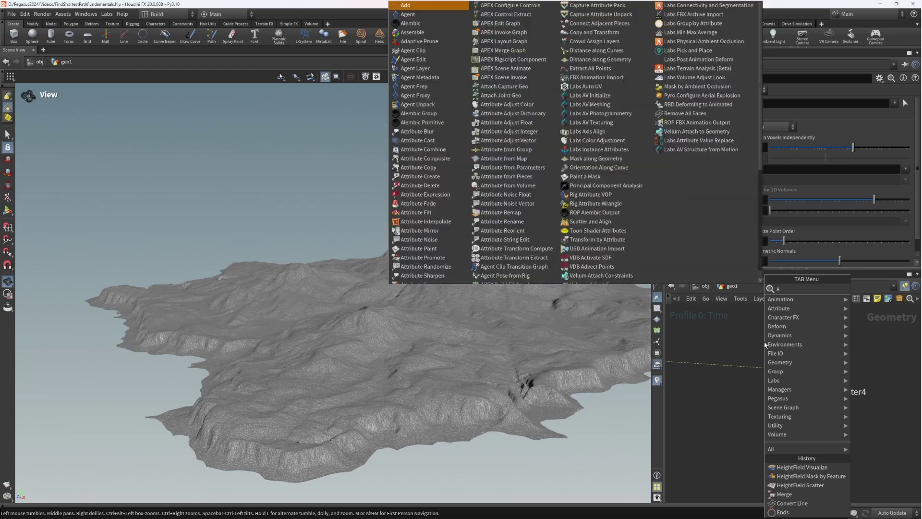
pyautogui.write('TTRIBU RA')
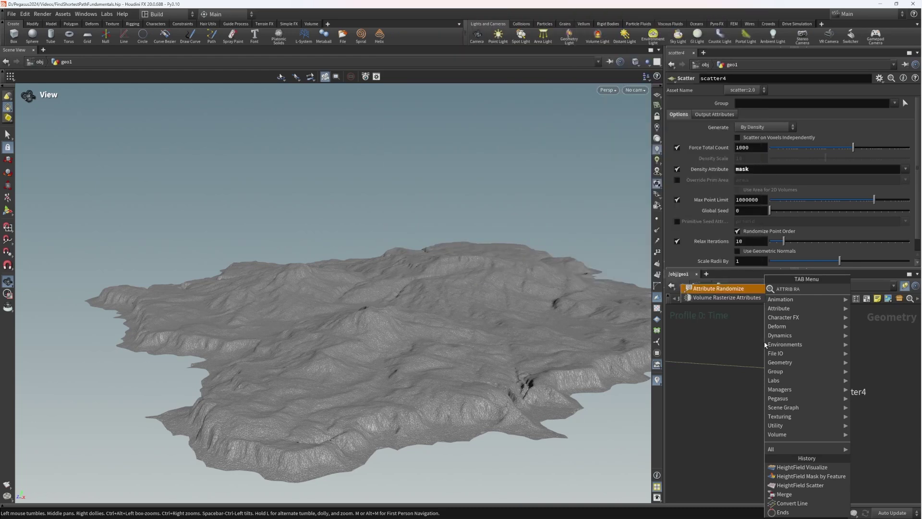
pyautogui.press('Escape')
pyautogui.press('Tab')
pyautogui.write('RAMP')
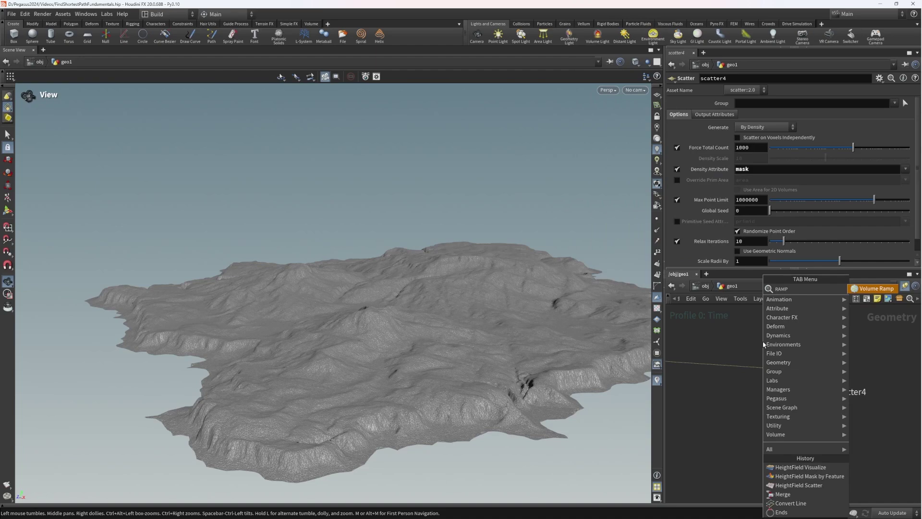
pyautogui.press('Escape')
# Insert a new Color node in the wire ahead of the scatter4 node and display it.
pyautogui.press('Tab')
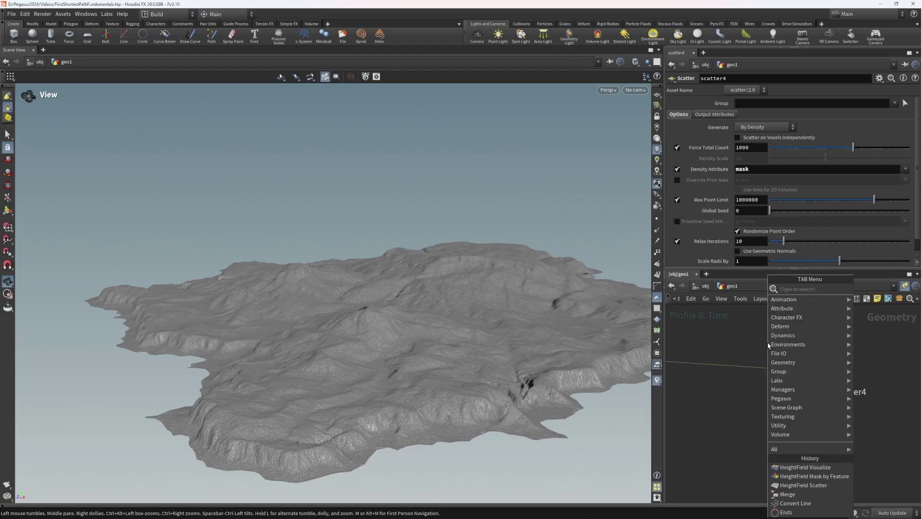
pyautogui.write('COA')
pyautogui.press('BackSpace')
pyautogui.press('BackSpace')
pyautogui.press('BackSpace')
pyautogui.write('COLOR')
pyautogui.press('Return')
pyautogui.click(775, 345)
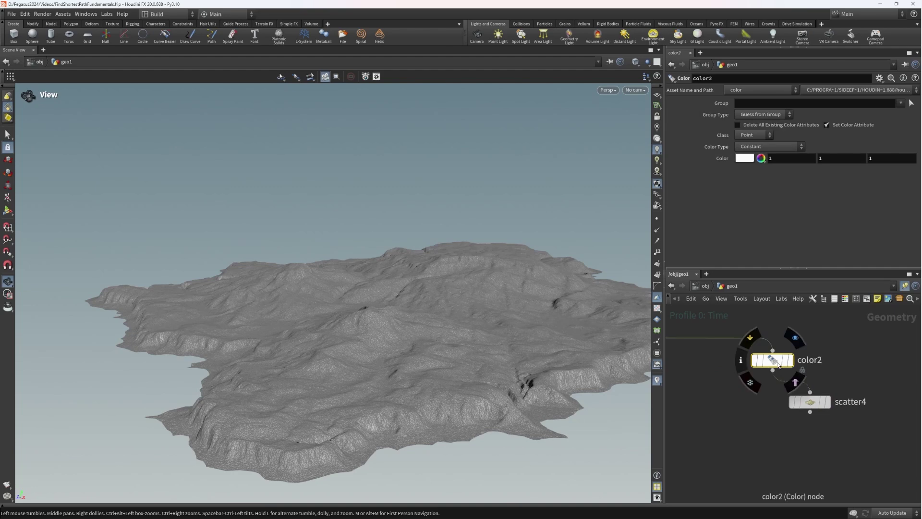
# Set the color2 node's Color Type to Ramp from Attribute and choose height as its attribute.
pyautogui.click(769, 147)
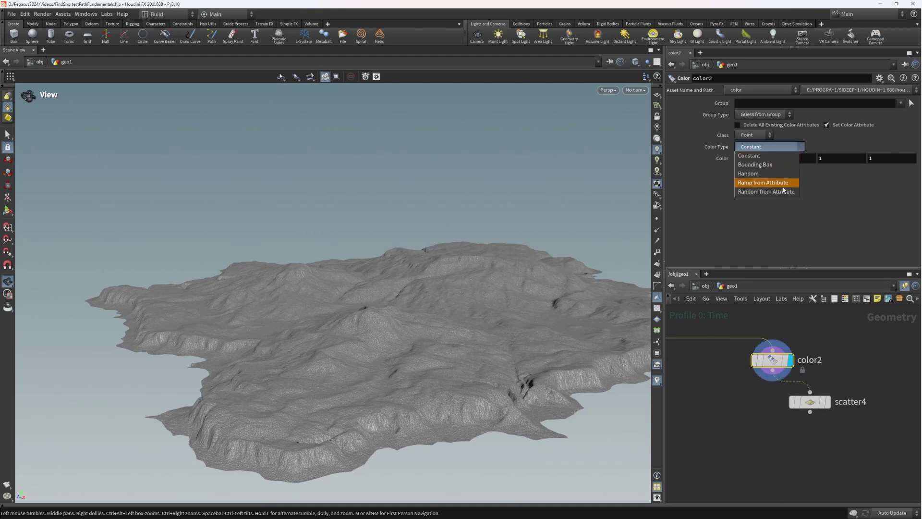
pyautogui.click(784, 185)
pyautogui.click(782, 151)
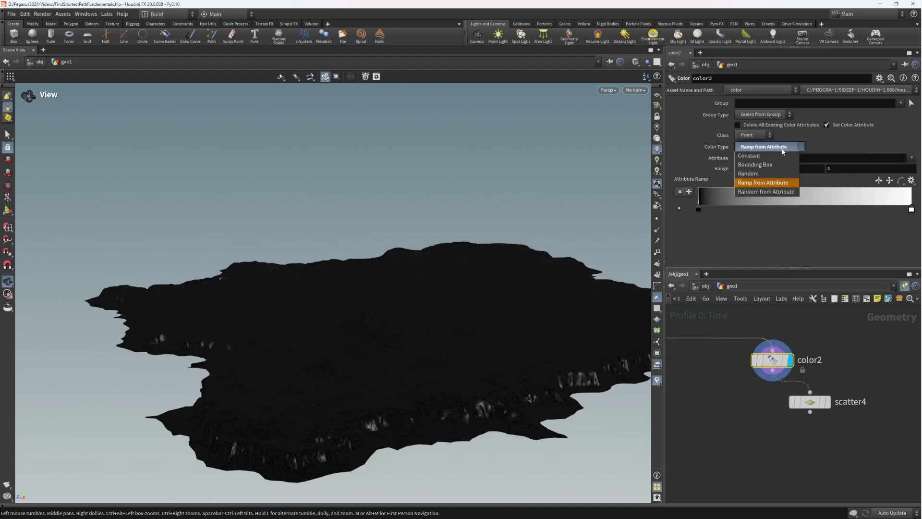
pyautogui.click(783, 184)
pyautogui.click(912, 159)
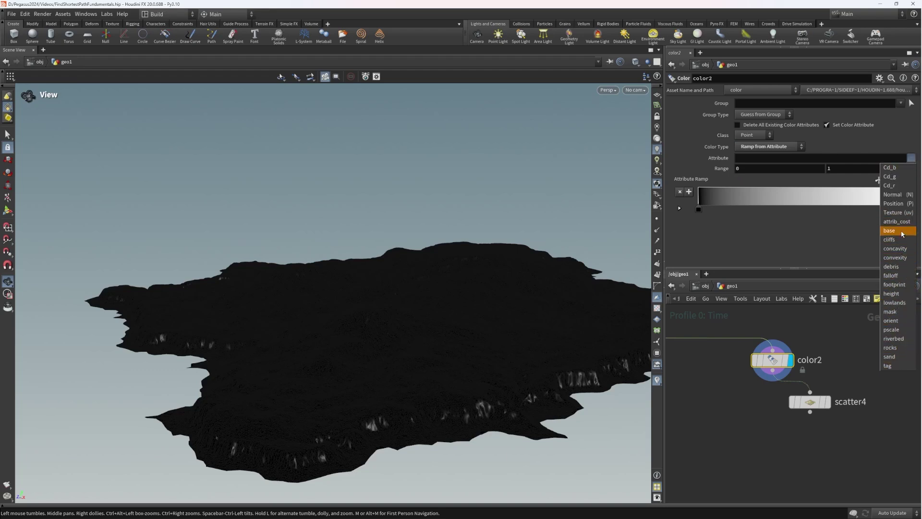
pyautogui.click(898, 203)
pyautogui.click(912, 158)
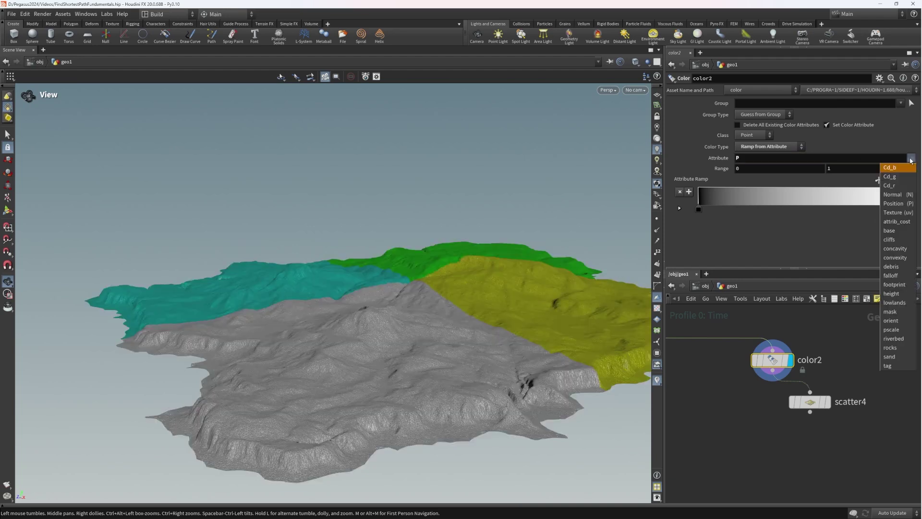
pyautogui.click(898, 300)
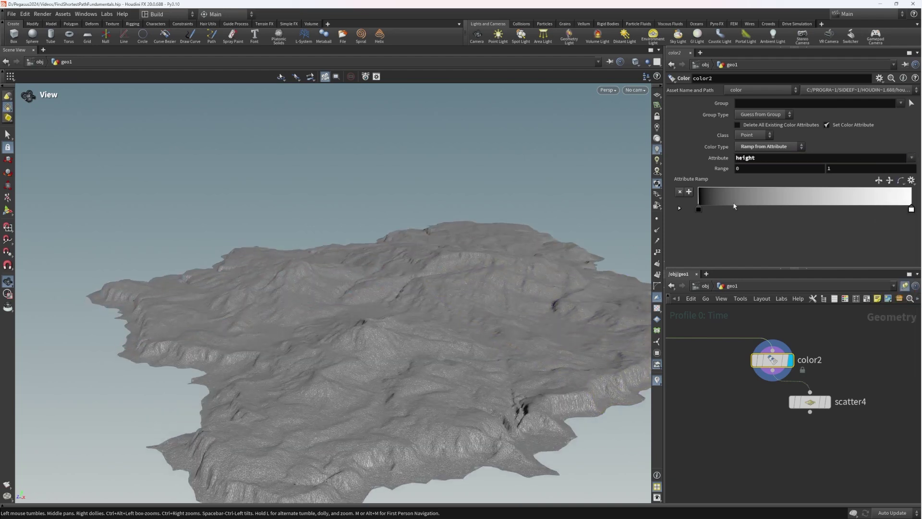
# Set the upper limit of the color2 range to 200 and move the ramp's black key to a little past the middle.
pyautogui.click(889, 170)
pyautogui.write('00')
pyautogui.press('Return')
pyautogui.moveTo(542, 250)
pyautogui.mouseDown()
pyautogui.moveTo(533, 297)
pyautogui.moveTo(543, 249)
pyautogui.mouseUp()
pyautogui.scroll(-3, 543, 250)
pyautogui.click(831, 168)
pyautogui.write('200')
pyautogui.press('Return')
pyautogui.moveTo(701, 215); pyautogui.dragTo(824, 215)
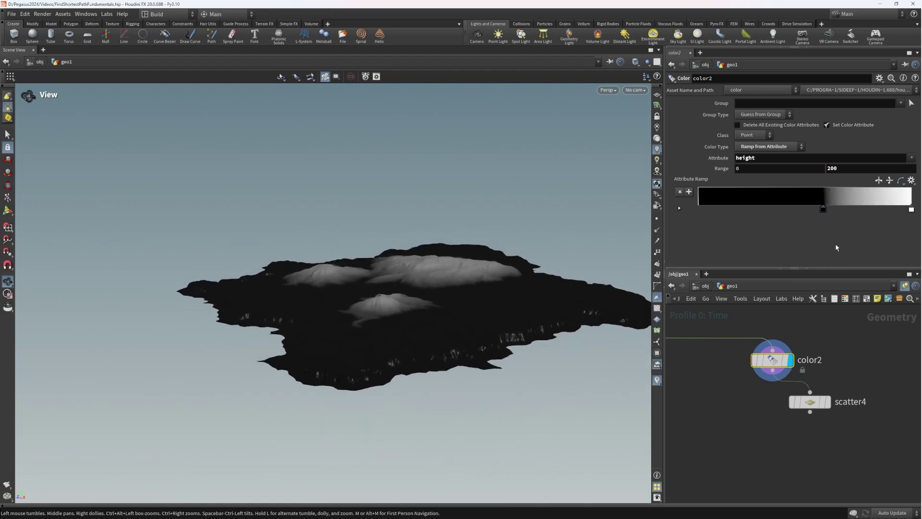
# Set the scatter4 node's Density Attribute to Cd and display the node, placing it directly beneath color2.
pyautogui.click(823, 402)
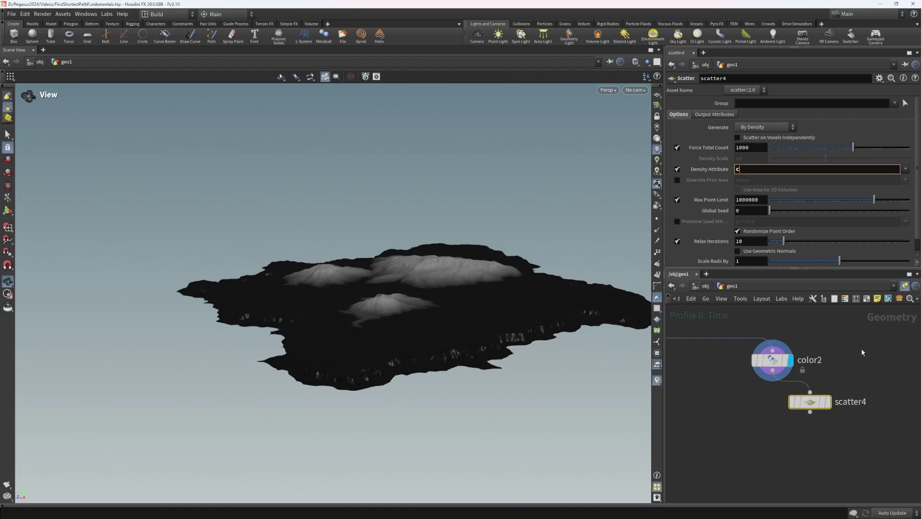
pyautogui.moveTo(826, 401)
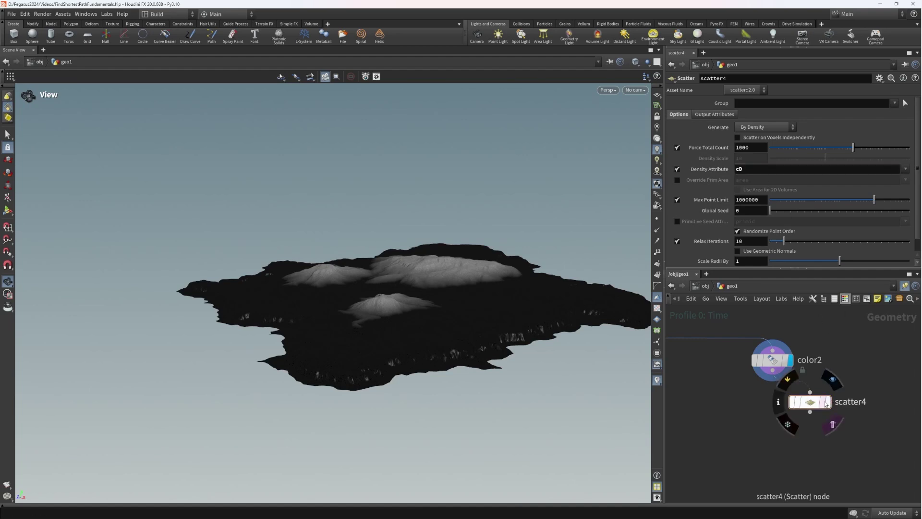
pyautogui.click(755, 170)
pyautogui.press('BackSpace')
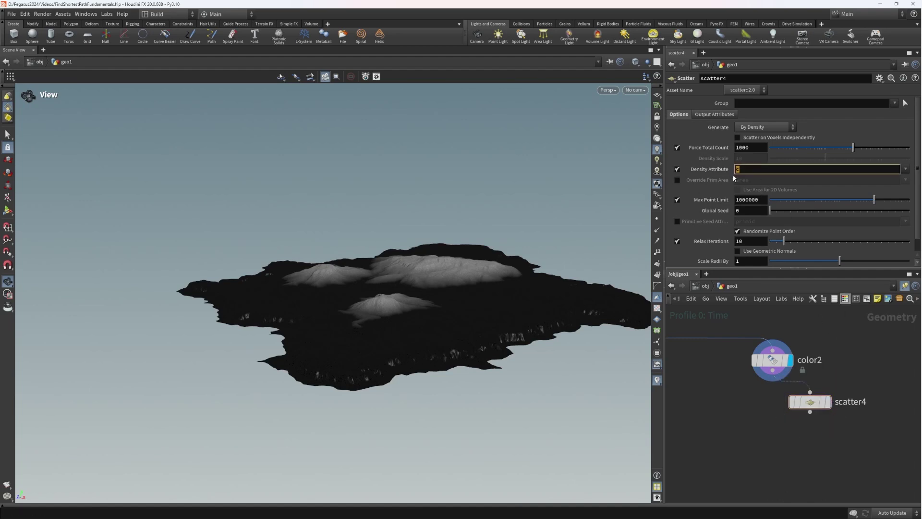
pyautogui.press('Return')
pyautogui.click(827, 401)
pyautogui.moveTo(443, 245); pyautogui.dragTo(486, 296)
pyautogui.scroll(-3, 486, 296)
pyautogui.scroll(-3, 831, 414)
pyautogui.moveTo(818, 406); pyautogui.dragTo(799, 406)
pyautogui.moveTo(483, 308); pyautogui.dragTo(489, 253)
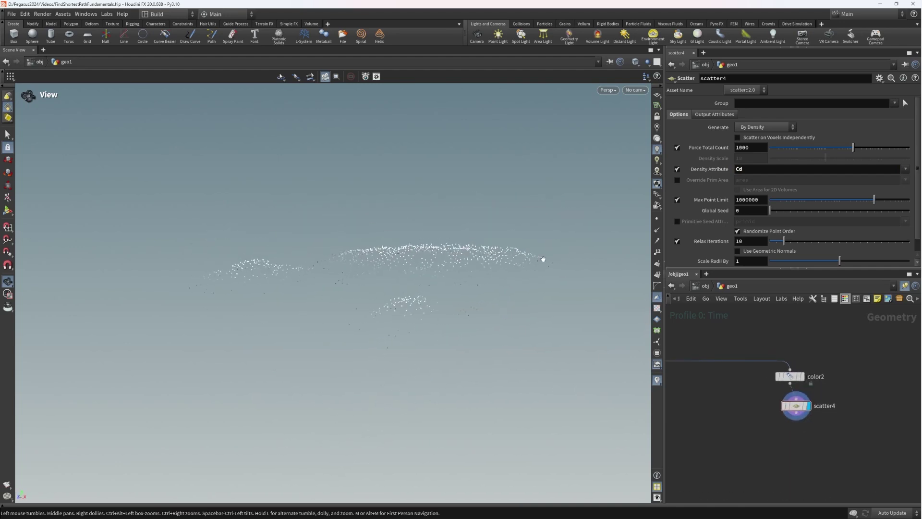
# Set the scatter4 node's Force Total Count to 500 and inspect the scattered points.
pyautogui.moveTo(751, 147); pyautogui.dragTo(732, 148)
pyautogui.press('Return')
pyautogui.moveTo(543, 225); pyautogui.dragTo(562, 271)
pyautogui.scroll(-3, 788, 412)
# Place an Add node beside scatter4, show point markers in the viewport, and give the node one point.
pyautogui.moveTo(788, 412); pyautogui.dragTo(832, 403, button='middle')
pyautogui.scroll(2, 832, 405)
pyautogui.moveTo(873, 399); pyautogui.dragTo(825, 370)
pyautogui.moveTo(905, 384); pyautogui.dragTo(820, 362, button='middle')
pyautogui.click(841, 370)
pyautogui.scroll(-1, 838, 364)
pyautogui.press('Tab')
pyautogui.write('add')
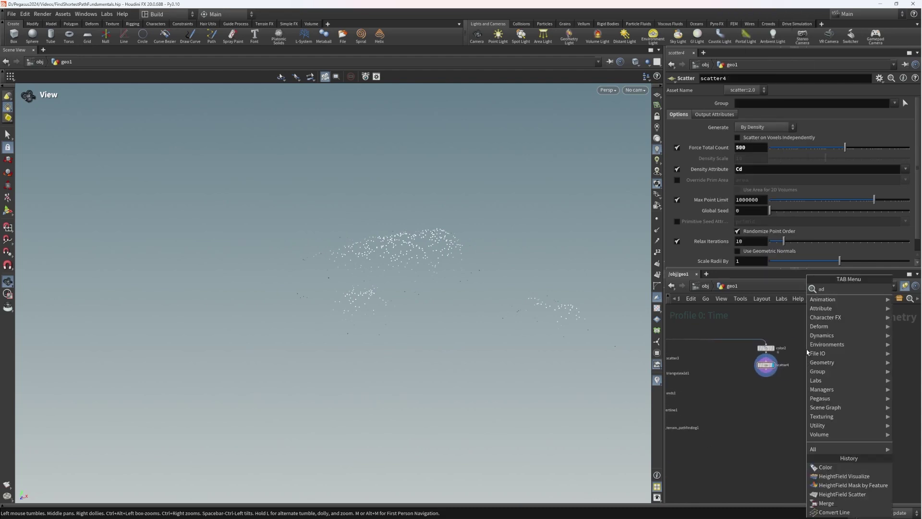
pyautogui.press('Return')
pyautogui.click(808, 355)
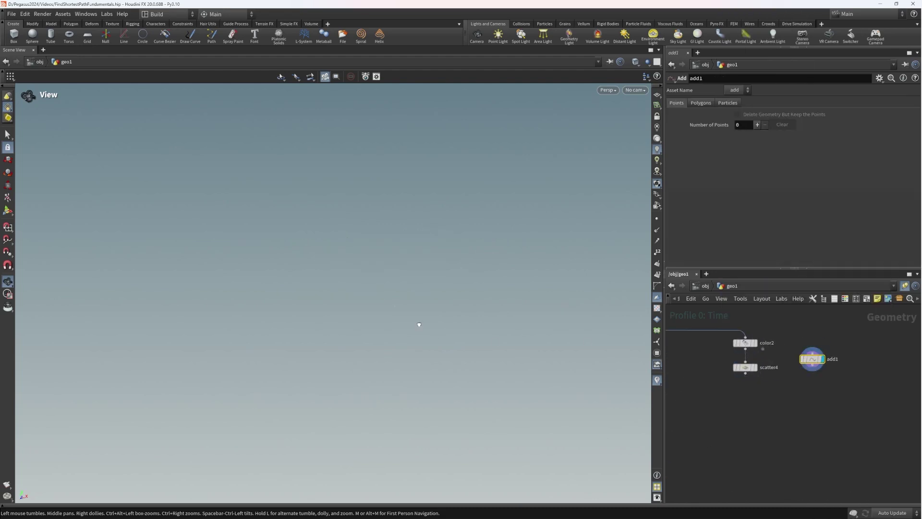
pyautogui.click(657, 218)
pyautogui.click(758, 126)
# Display the scatter4 node and show the terrain as a template beneath its points.
pyautogui.click(754, 366)
pyautogui.moveTo(495, 325); pyautogui.dragTo(435, 307)
pyautogui.scroll(-2, 764, 425)
pyautogui.moveTo(677, 377); pyautogui.dragTo(672, 344, button='middle')
pyautogui.click(724, 374)
pyautogui.moveTo(511, 288); pyautogui.dragTo(548, 399)
pyautogui.moveTo(804, 383); pyautogui.dragTo(804, 399, button='middle')
pyautogui.scroll(3, 803, 399)
pyautogui.moveTo(548, 399); pyautogui.dragTo(351, 278)
pyautogui.scroll(4, 723, 376)
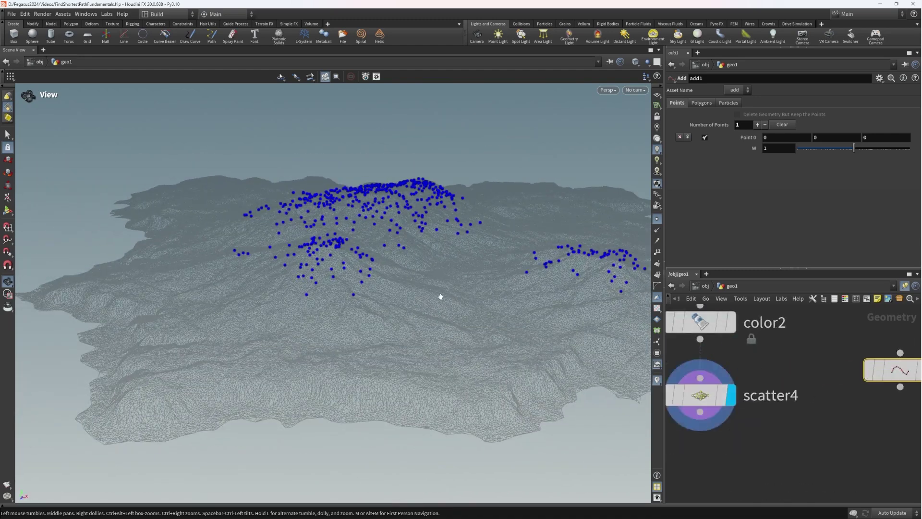
# Switch the display between add1 and scatter4 to compare the single point with the scattered points over the terrain.
pyautogui.moveTo(893, 374); pyautogui.dragTo(798, 349, button='middle')
pyautogui.scroll(-1, 798, 349)
pyautogui.moveTo(807, 347)
pyautogui.click(840, 324)
pyautogui.moveTo(451, 312); pyautogui.dragTo(451, 280)
pyautogui.moveTo(737, 427); pyautogui.dragTo(772, 398, button='middle')
pyautogui.scroll(-1, 771, 398)
pyautogui.click(706, 349)
pyautogui.moveTo(480, 351); pyautogui.dragTo(320, 210)
# Display the add1 node and examine the terrain's outer boundary in relation to its single point.
pyautogui.click(856, 315)
pyautogui.moveTo(428, 284); pyautogui.dragTo(432, 362)
pyautogui.moveTo(809, 380); pyautogui.dragTo(865, 384, button='middle')
pyautogui.scroll(-3, 865, 384)
pyautogui.moveTo(548, 387); pyautogui.dragTo(446, 302, button='middle')
pyautogui.scroll(4, 503, 340)
pyautogui.scroll(6, 459, 331)
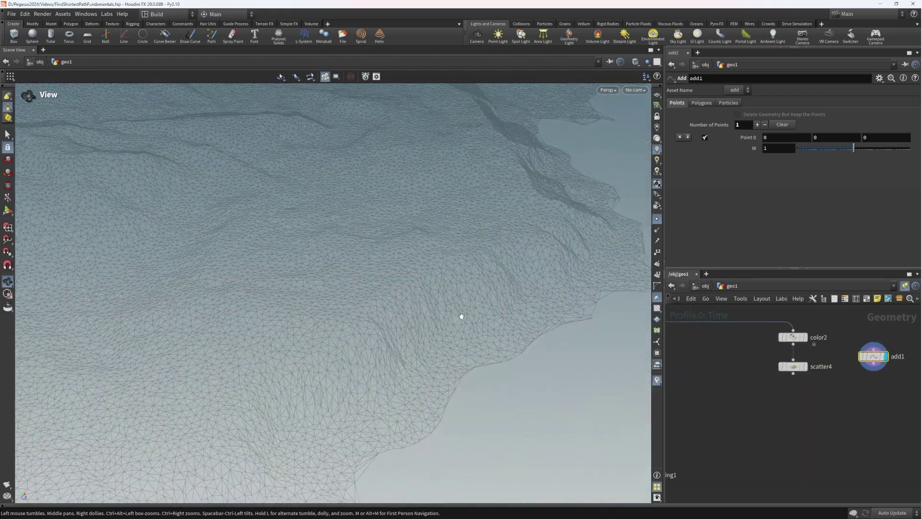
pyautogui.moveTo(516, 354); pyautogui.dragTo(532, 298)
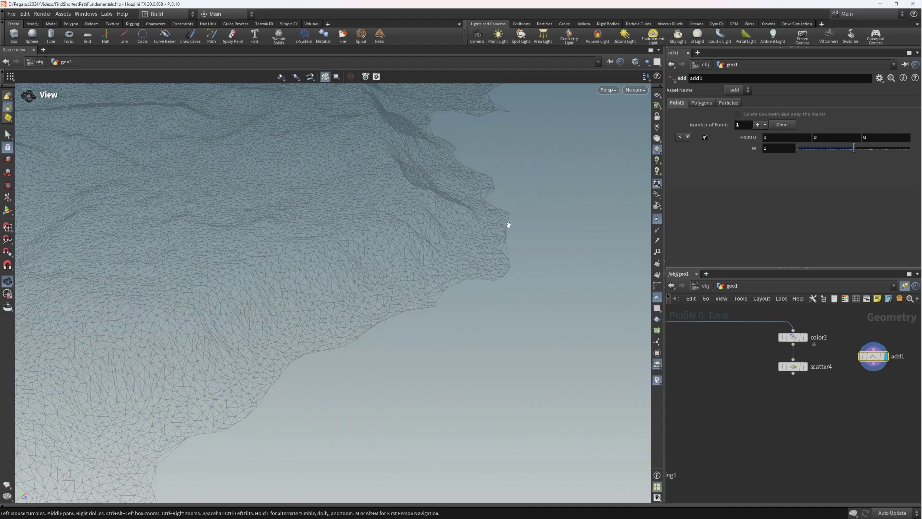
pyautogui.moveTo(296, 374); pyautogui.dragTo(457, 211)
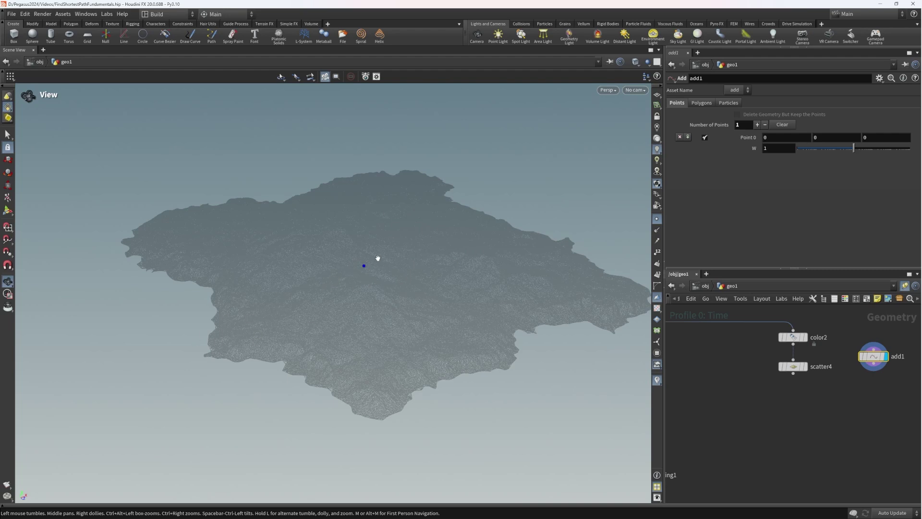
pyautogui.scroll(-3, 758, 377)
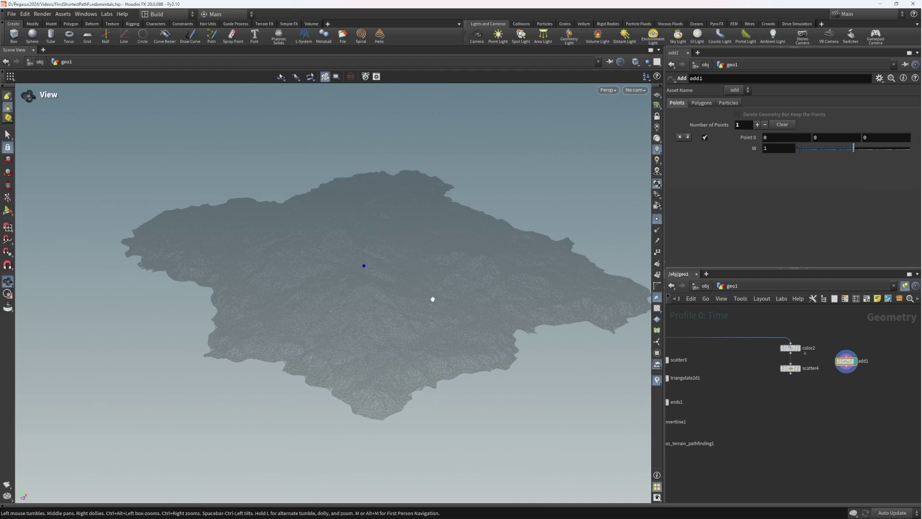
# Place a Labs Fast Group Unshared node below scatter4.
pyautogui.moveTo(813, 404); pyautogui.dragTo(805, 390, button='middle')
pyautogui.scroll(3, 804, 390)
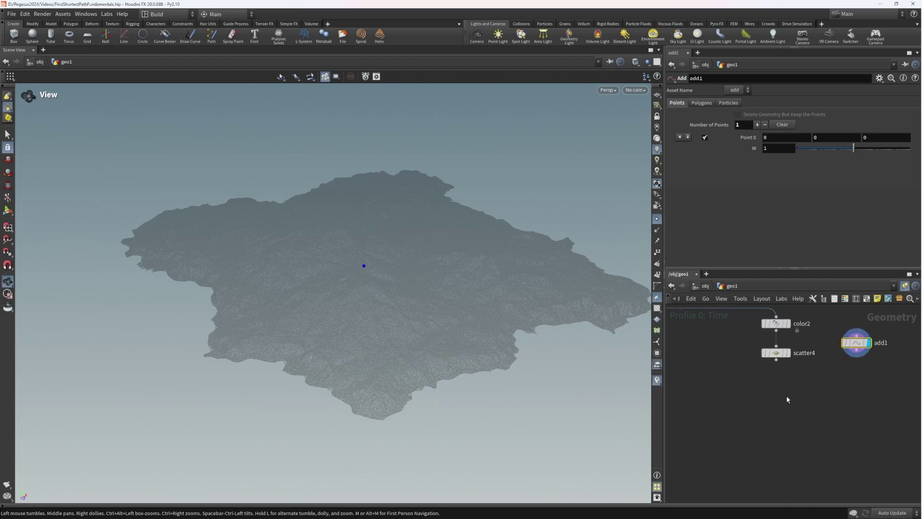
pyautogui.press('Tab')
pyautogui.write('group')
pyautogui.press('Return')
pyautogui.press('Tab')
pyautogui.write('unsh')
pyautogui.press('Return')
pyautogui.click(787, 399)
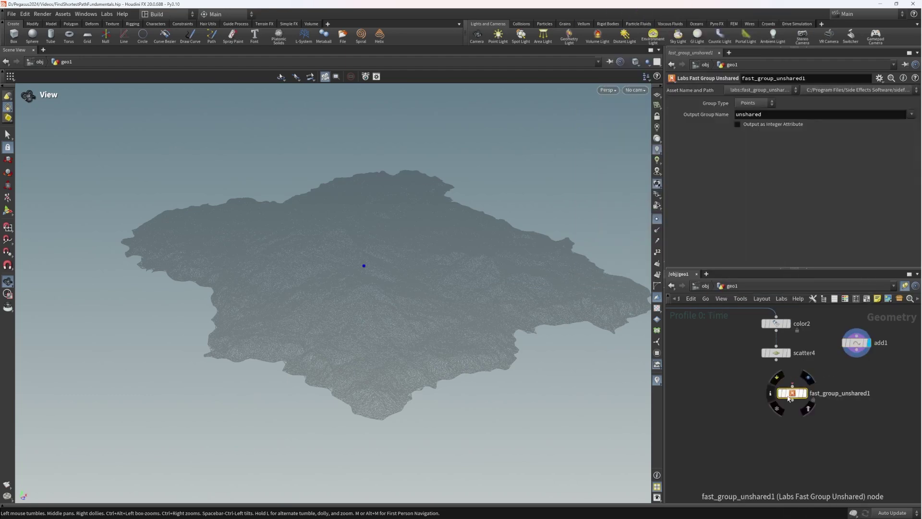
# Branch the terrain wire through a dot into fast_group_unshared1 and display that node with the viewport point markers off.
pyautogui.scroll(-3, 844, 403)
pyautogui.moveTo(752, 379); pyautogui.dragTo(729, 372, button='middle')
pyautogui.moveTo(754, 332); pyautogui.dragTo(846, 406)
pyautogui.moveTo(786, 352); pyautogui.dragTo(801, 354)
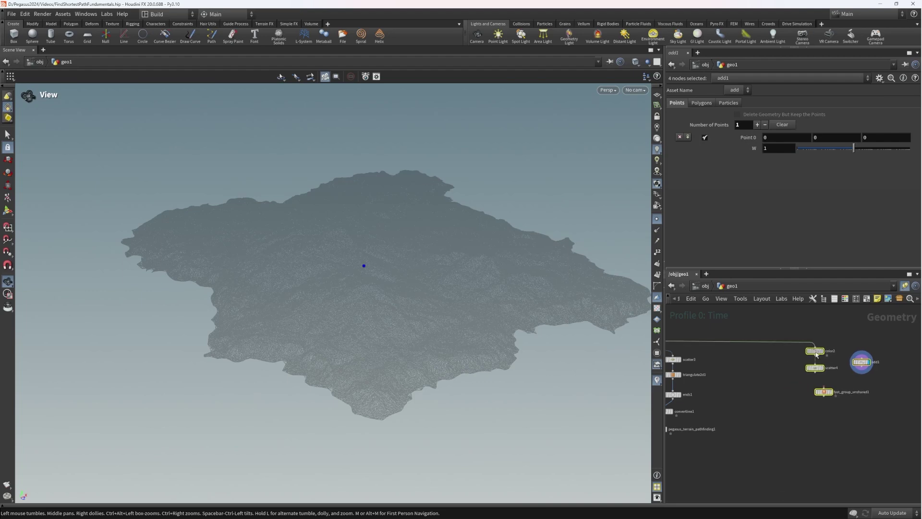
pyautogui.click(733, 351)
pyautogui.scroll(2, 726, 343)
pyautogui.keyDown('alt'); pyautogui.click(789, 341); pyautogui.keyUp('alt')
pyautogui.moveTo(847, 410); pyautogui.dragTo(802, 410)
pyautogui.moveTo(790, 340); pyautogui.dragTo(796, 405)
pyautogui.click(805, 411)
pyautogui.click(655, 220)
pyautogui.moveTo(519, 291); pyautogui.dragTo(540, 302)
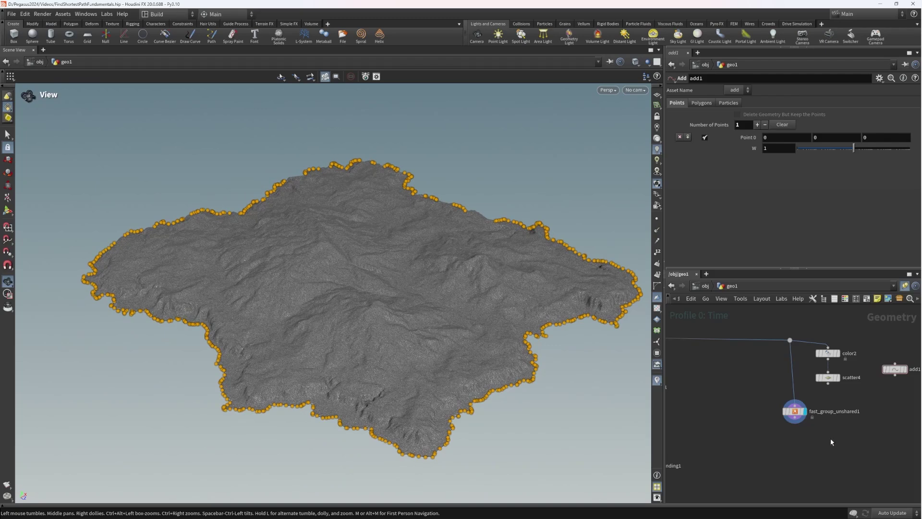
# Place an Attribute Wrangle node and wire fast_group_unshared1 into its first input.
pyautogui.click(794, 411)
pyautogui.moveTo(830, 455); pyautogui.dragTo(781, 409, button='middle')
pyautogui.press('Tab')
pyautogui.write('group')
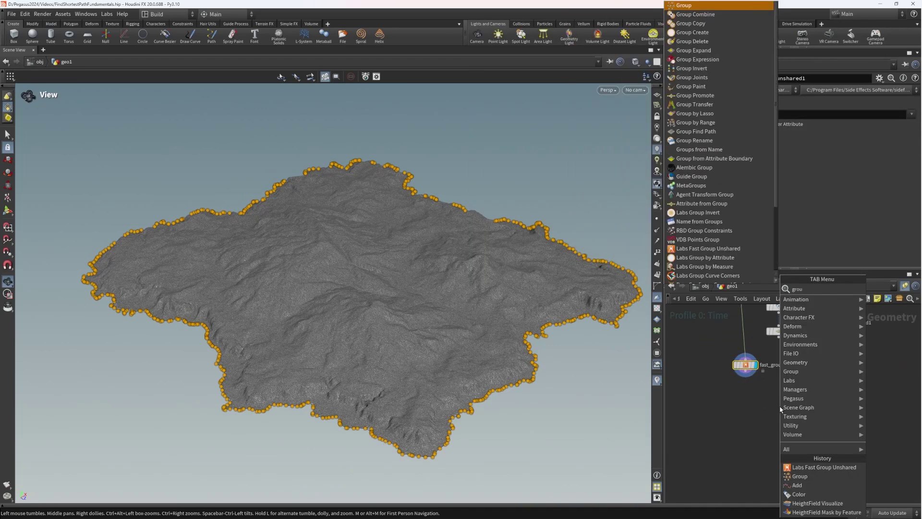
pyautogui.click(767, 407)
pyautogui.press('Tab')
pyautogui.write('wr')
pyautogui.press('Return')
pyautogui.click(771, 406)
pyautogui.moveTo(745, 371); pyautogui.dragTo(764, 399)
pyautogui.moveTo(772, 397); pyautogui.dragTo(777, 429, button='middle')
pyautogui.moveTo(827, 422); pyautogui.dragTo(761, 458)
# Set the Attribute Wrangle's Group to unshared and display the node with add1 wired into its second input.
pyautogui.click(900, 116)
pyautogui.click(829, 137)
pyautogui.moveTo(857, 376); pyautogui.dragTo(863, 369, button='middle')
pyautogui.moveTo(857, 349); pyautogui.dragTo(793, 397)
pyautogui.scroll(3, 785, 426)
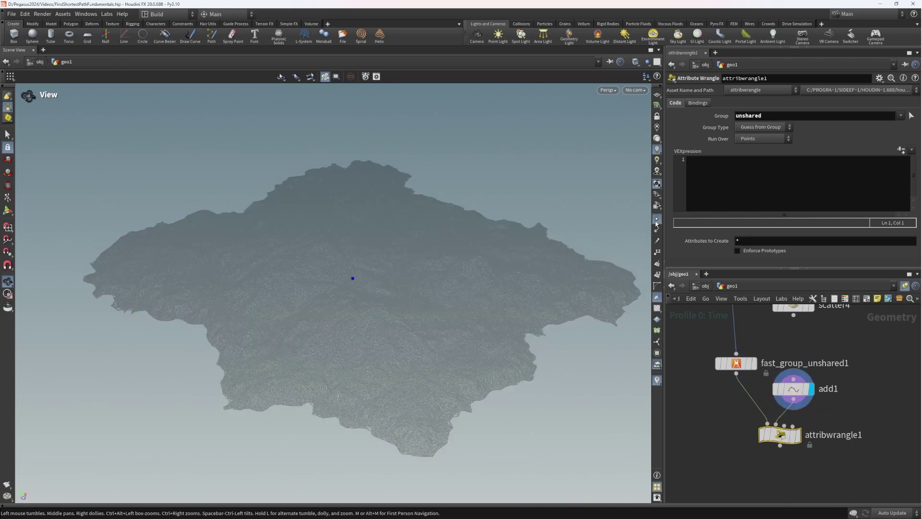
pyautogui.moveTo(805, 416)
pyautogui.click(762, 199)
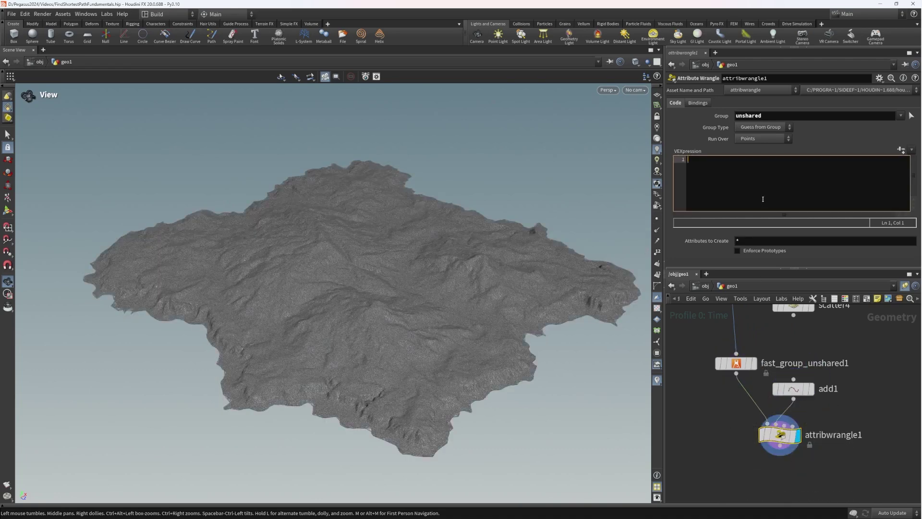
pyautogui.write('addprim(')
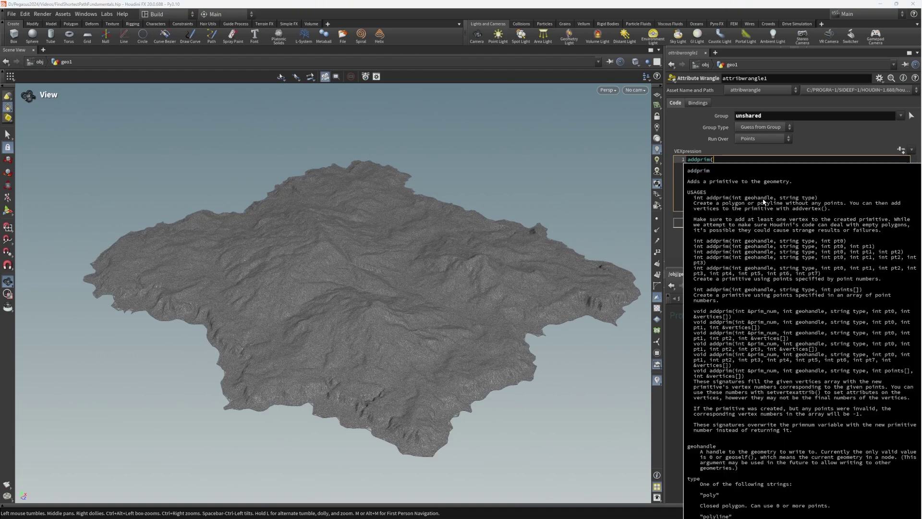
pyautogui.write('0,"polyline",@ptnu')
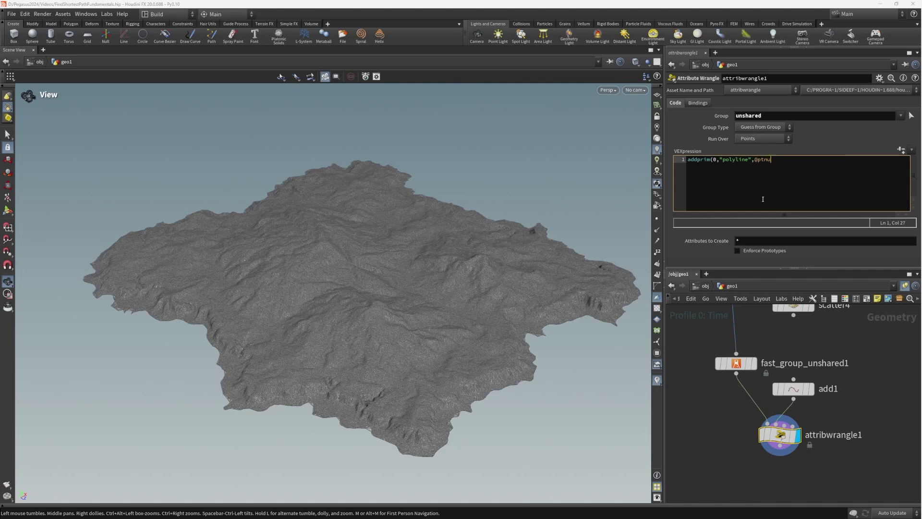
pyautogui.click(688, 170)
pyautogui.press('Return')
pyautogui.press('Return')
pyautogui.press('Up')
pyautogui.press('Up')
pyautogui.write('int pt =')
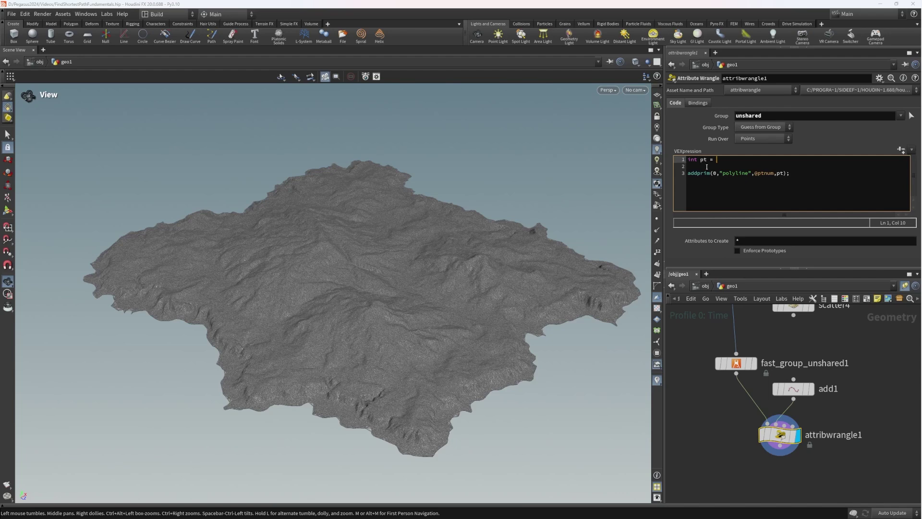
pyautogui.doubleClick(764, 173)
pyautogui.write('v@')
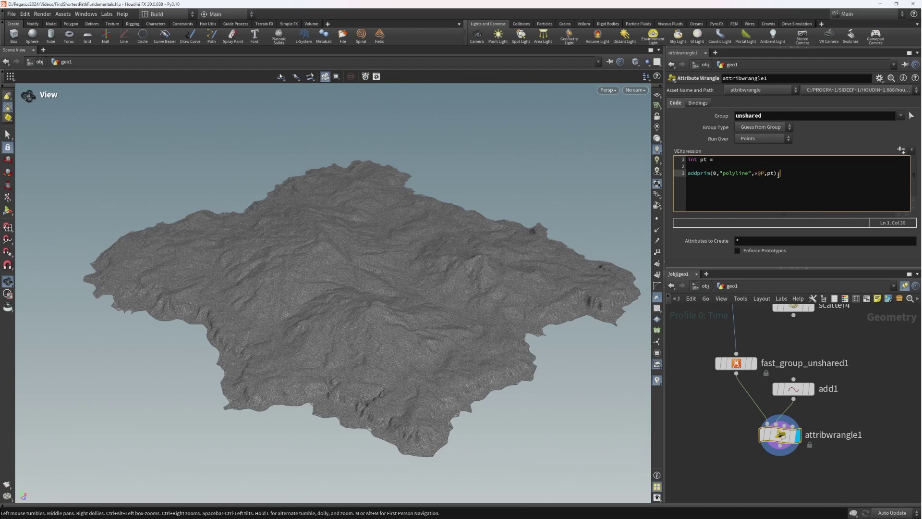
pyautogui.click(553, 191)
pyautogui.hotkey('ctrl', 'z')
pyautogui.moveTo(880, 416); pyautogui.dragTo(877, 404, button='middle')
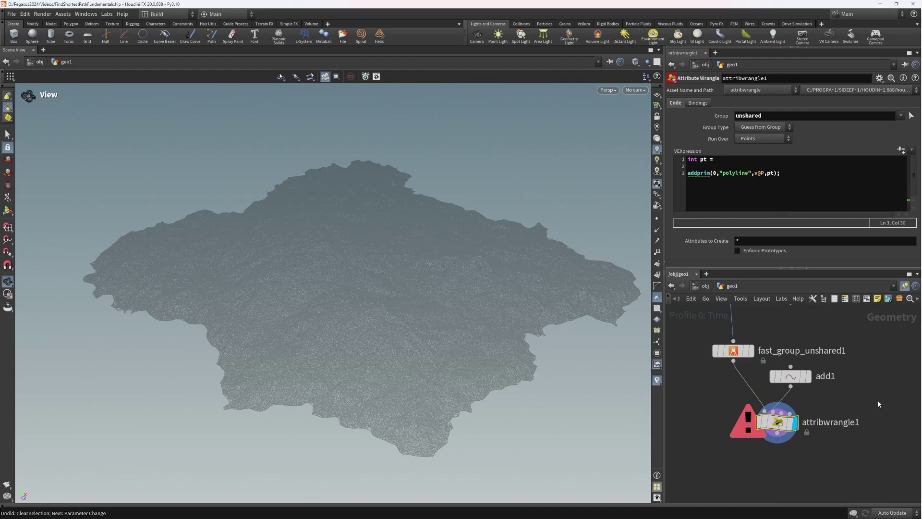
pyautogui.hotkey('ctrl', 'z')
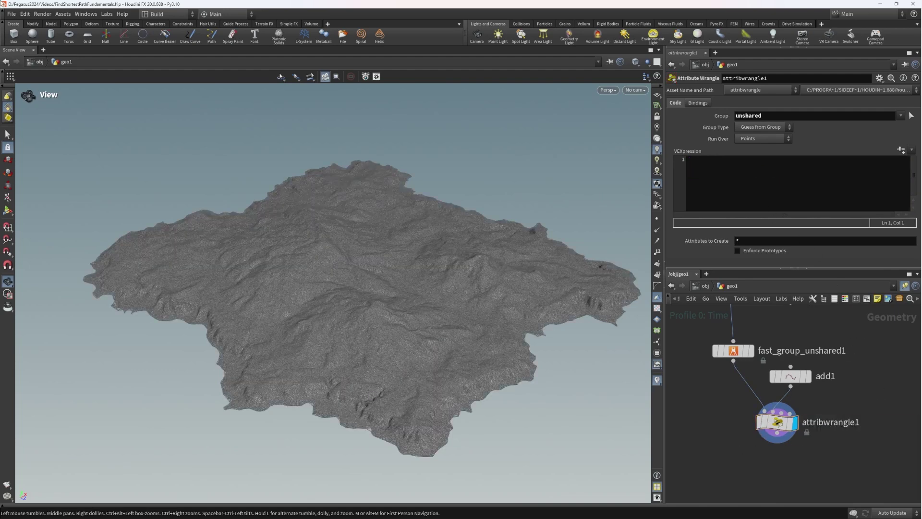
pyautogui.write('addprim(0,"')
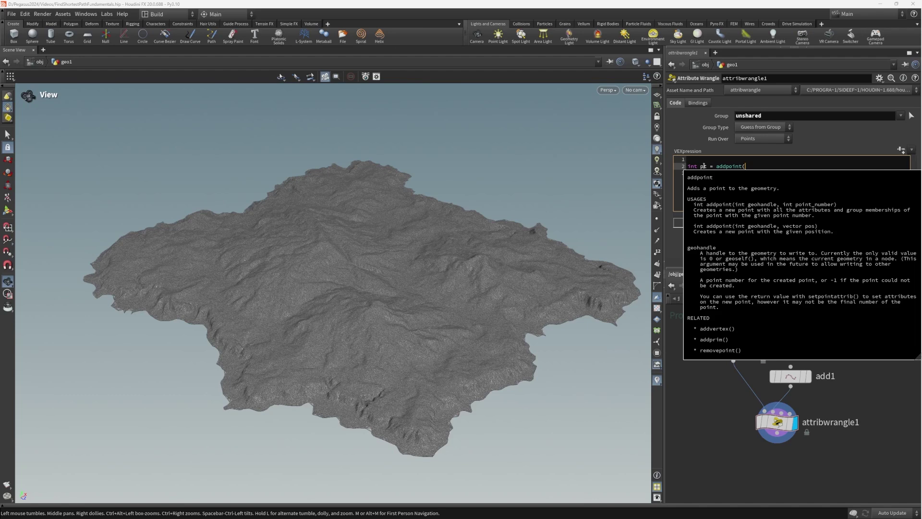
pyautogui.write('0,pos')
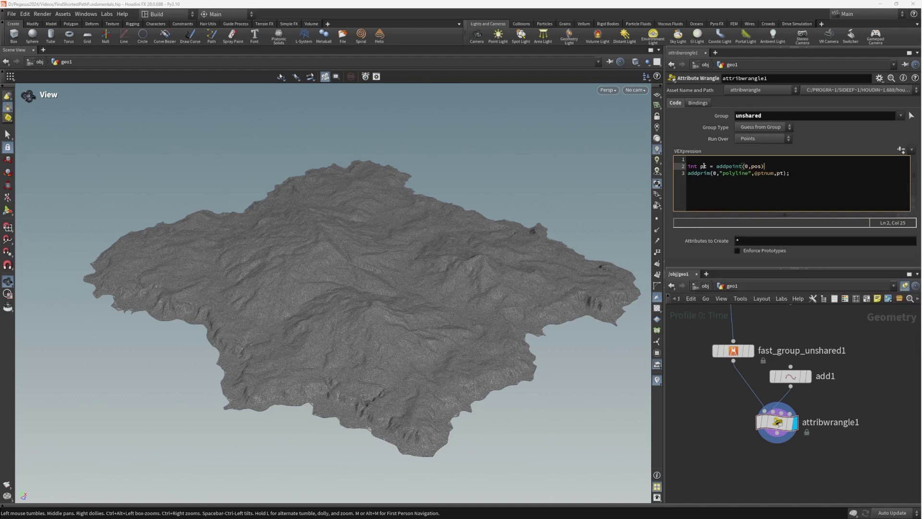
pyautogui.write('ector pos = point(1')
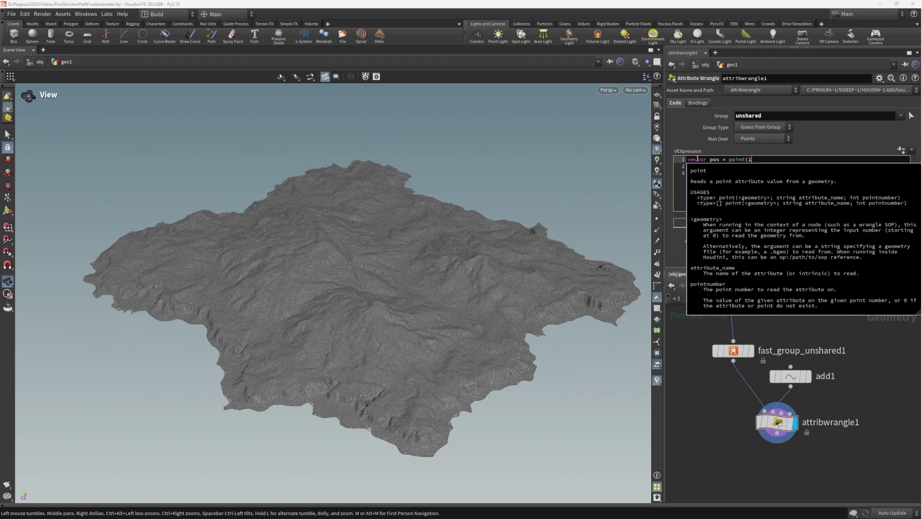
pyautogui.press('Escape')
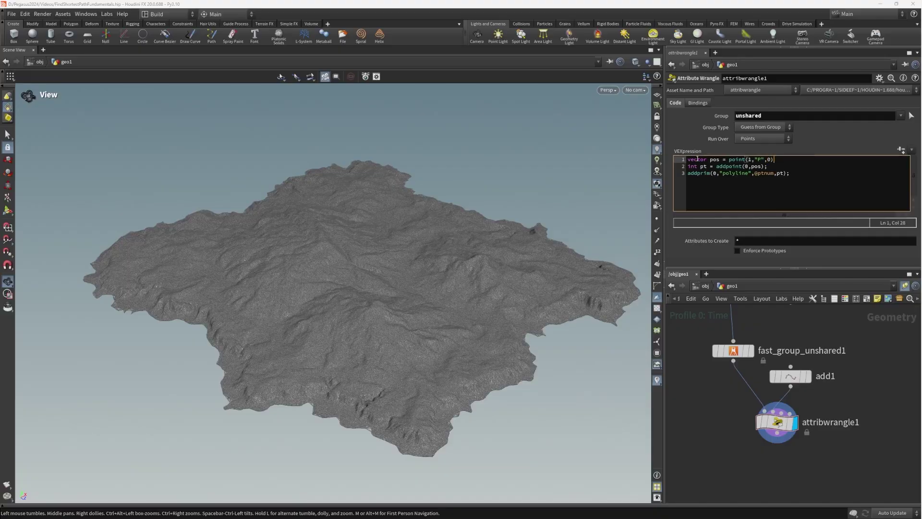
pyautogui.moveTo(474, 202); pyautogui.dragTo(514, 303)
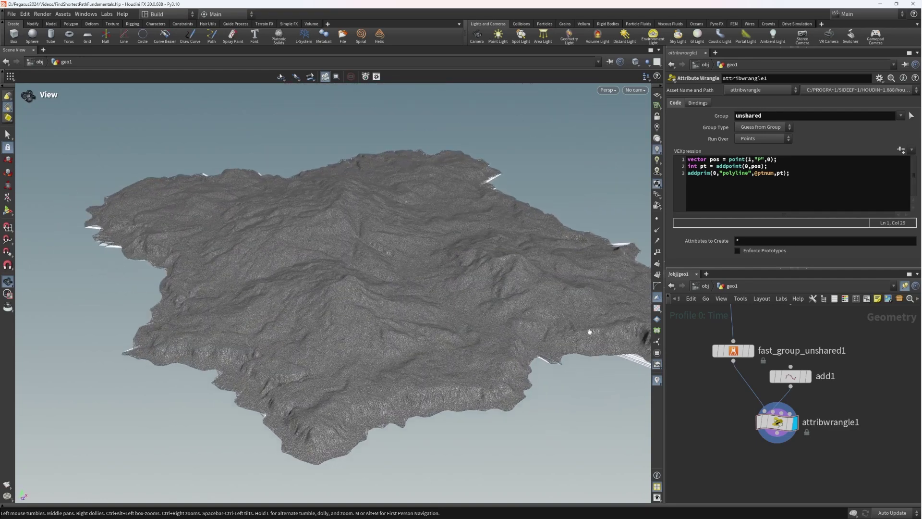
# Duplicate the pegasus_terrain_pathfinding1 node and place the copy below attribwrangle1.
pyautogui.scroll(-3, 755, 451)
pyautogui.scroll(3, 754, 451)
pyautogui.press('Escape')
pyautogui.moveTo(775, 406); pyautogui.dragTo(761, 406)
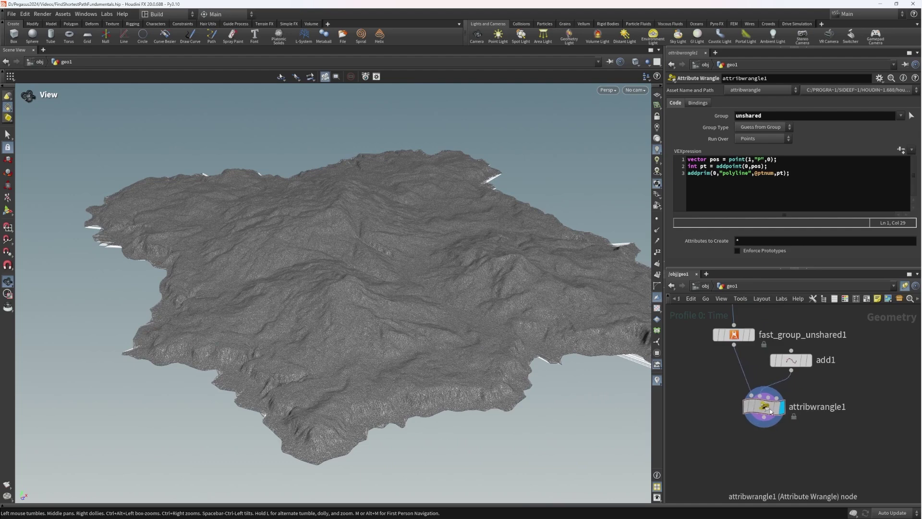
pyautogui.scroll(-5, 831, 403)
pyautogui.moveTo(885, 440); pyautogui.dragTo(801, 342)
pyautogui.moveTo(762, 362)
pyautogui.mouseDown(button='middle')
pyautogui.moveTo(853, 351)
pyautogui.moveTo(757, 359)
pyautogui.mouseUp(button='middle')
pyautogui.scroll(3, 753, 373)
pyautogui.click(751, 375)
pyautogui.moveTo(897, 362); pyautogui.dragTo(863, 371, button='middle')
pyautogui.moveTo(889, 384); pyautogui.dragTo(866, 346)
pyautogui.moveTo(832, 372); pyautogui.dragTo(847, 344, button='middle')
pyautogui.moveTo(853, 350); pyautogui.dragTo(774, 400)
pyautogui.scroll(-3, 844, 368)
pyautogui.moveTo(773, 400); pyautogui.dragTo(881, 366, button='middle')
pyautogui.moveTo(842, 397); pyautogui.dragTo(815, 419, button='middle')
pyautogui.scroll(2, 819, 414)
pyautogui.click(798, 365)
pyautogui.hotkey('ctrl', 'c')
pyautogui.moveTo(798, 367); pyautogui.dragTo(752, 405, button='middle')
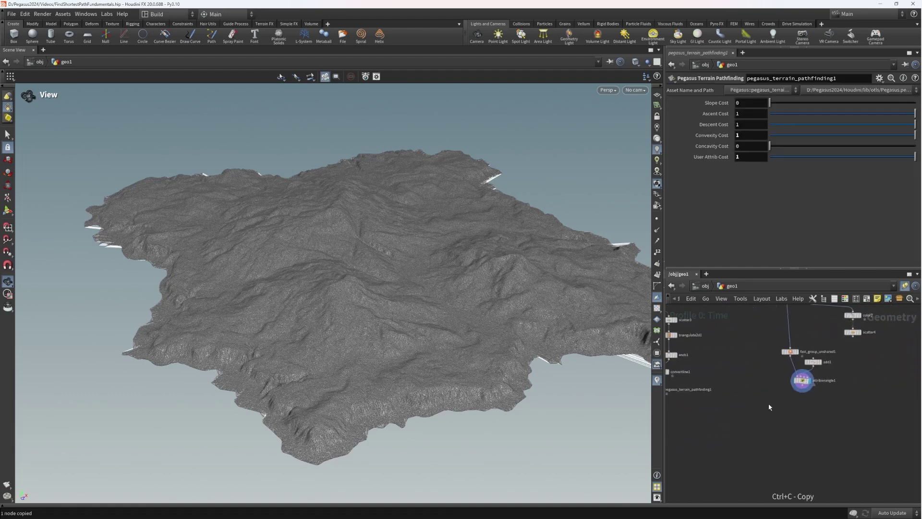
pyautogui.moveTo(799, 407); pyautogui.dragTo(825, 408)
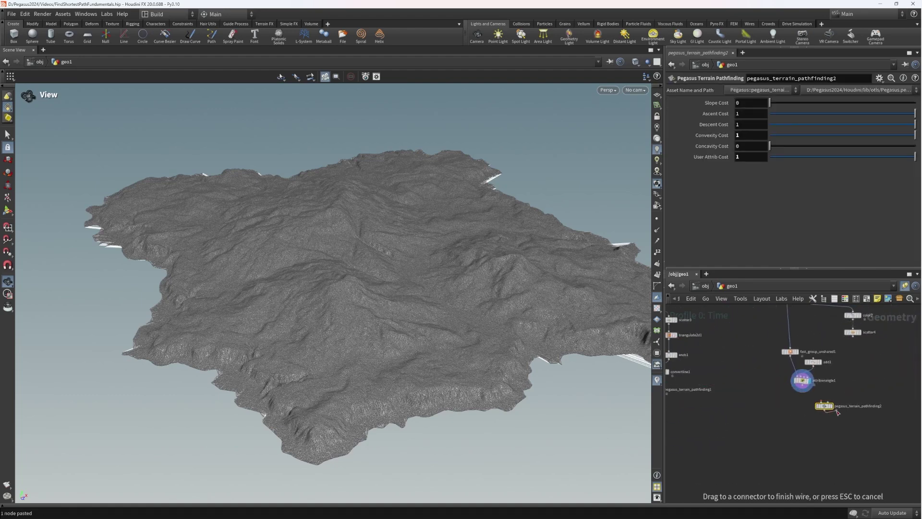
# Wire attribwrangle1 into the pathfinding copy's Navigation Mesh input and move fast_group_unshared1, add1 and attribwrangle1 up to make room.
pyautogui.scroll(3, 816, 406)
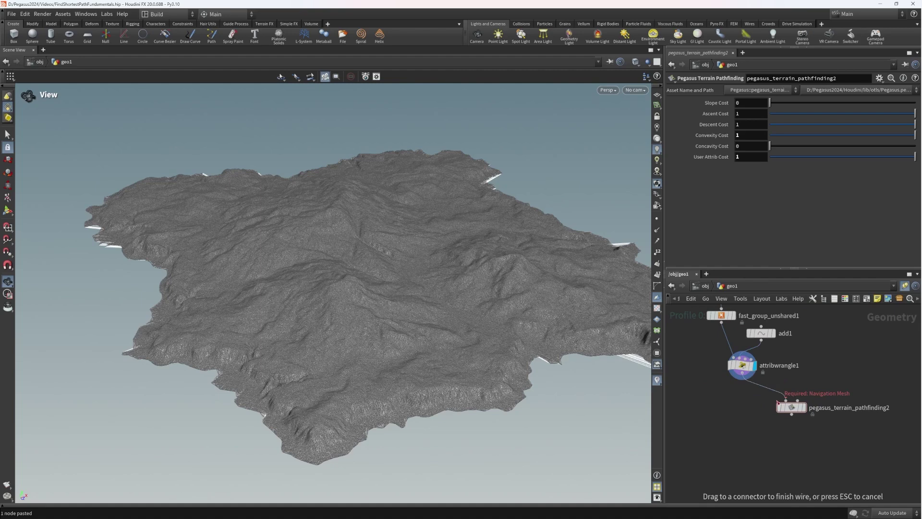
pyautogui.moveTo(776, 370); pyautogui.dragTo(792, 401, button='middle')
pyautogui.moveTo(823, 415); pyautogui.dragTo(727, 340)
pyautogui.click(701, 363)
pyautogui.moveTo(715, 370)
pyautogui.mouseDown(button='middle')
pyautogui.moveTo(707, 408)
pyautogui.moveTo(712, 374)
pyautogui.mouseUp(button='middle')
pyautogui.moveTo(789, 326); pyautogui.dragTo(766, 351)
pyautogui.moveTo(767, 352); pyautogui.dragTo(754, 368, button='middle')
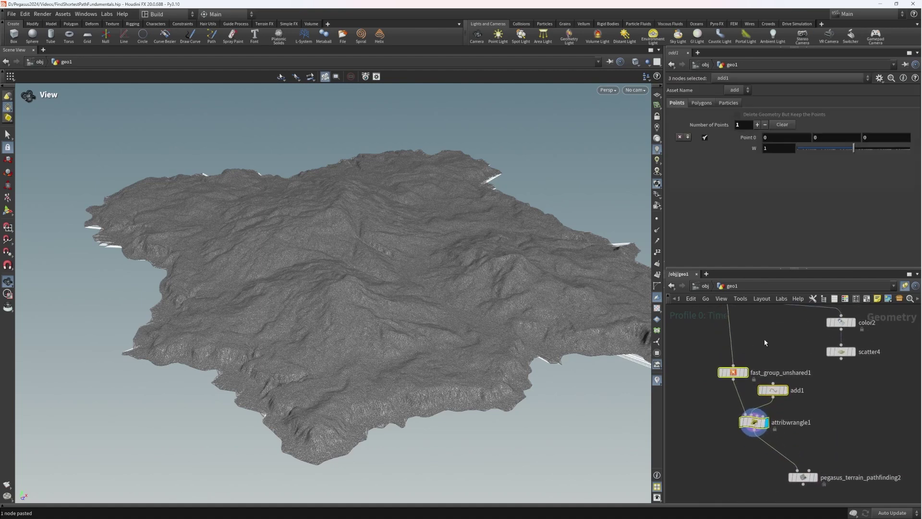
# Insert an Ends node between attribwrangle1 and pegasus_terrain_pathfinding2, set Close U to Open, and display the node.
pyautogui.press('Tab')
pyautogui.write('end')
pyautogui.press('Return')
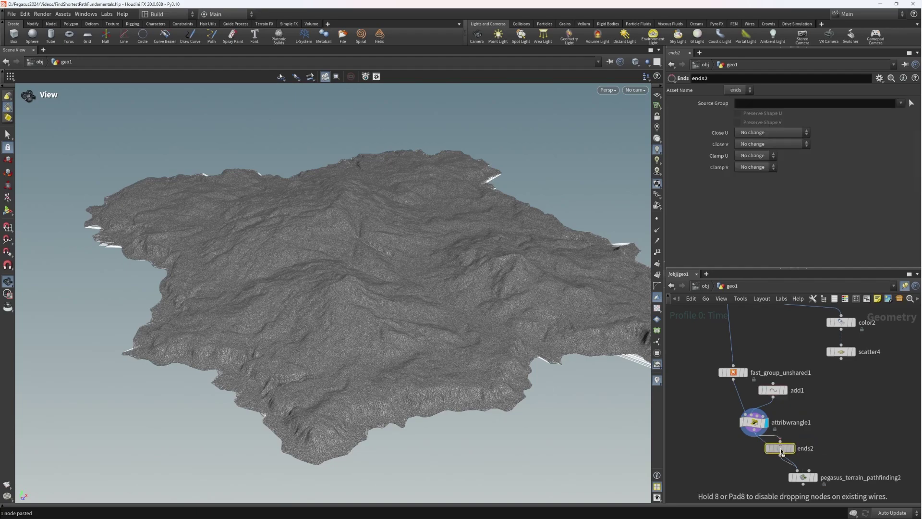
pyautogui.click(768, 145)
pyautogui.click(772, 152)
pyautogui.moveTo(525, 249); pyautogui.dragTo(591, 216)
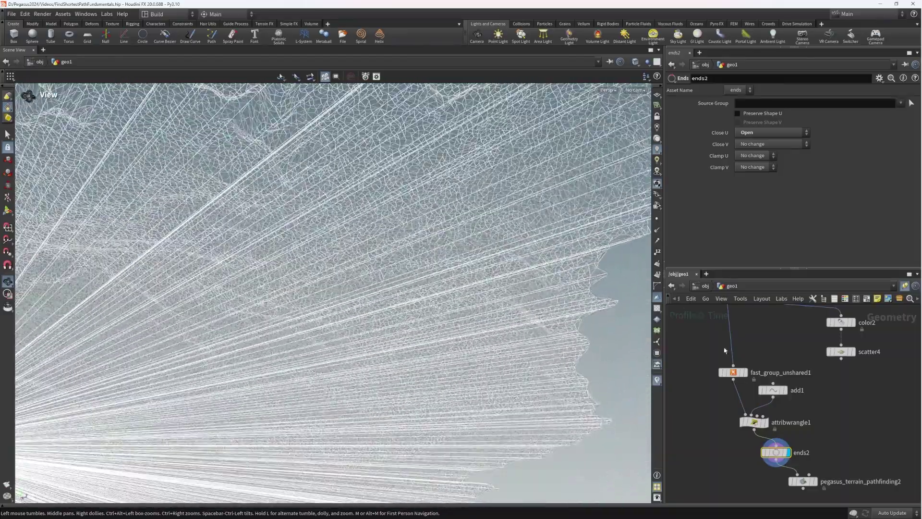
# Duplicate attribwrangle1 below scatter4, wiring scatter4 into its first input and add1 into its second.
pyautogui.scroll(-5, 768, 360)
pyautogui.moveTo(768, 360); pyautogui.dragTo(884, 381, button='middle')
pyautogui.scroll(2, 740, 353)
pyautogui.moveTo(480, 312); pyautogui.dragTo(324, 367)
pyautogui.scroll(-4, 427, 299)
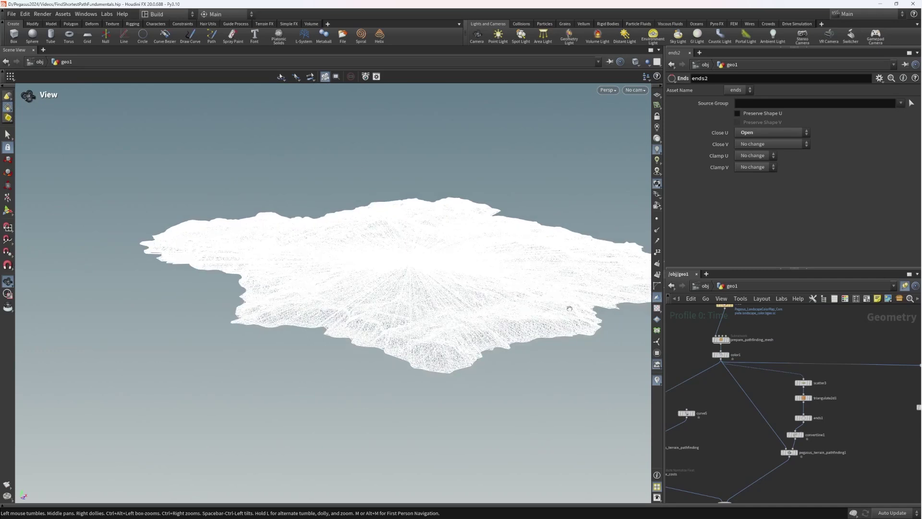
pyautogui.moveTo(846, 432); pyautogui.dragTo(733, 368, button='middle')
pyautogui.moveTo(904, 394); pyautogui.dragTo(827, 416, button='middle')
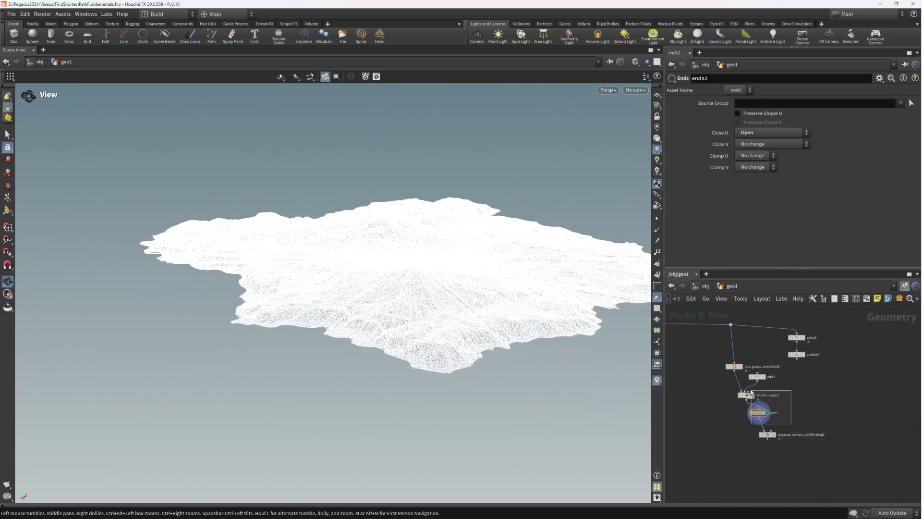
pyautogui.scroll(4, 788, 396)
pyautogui.click(698, 394)
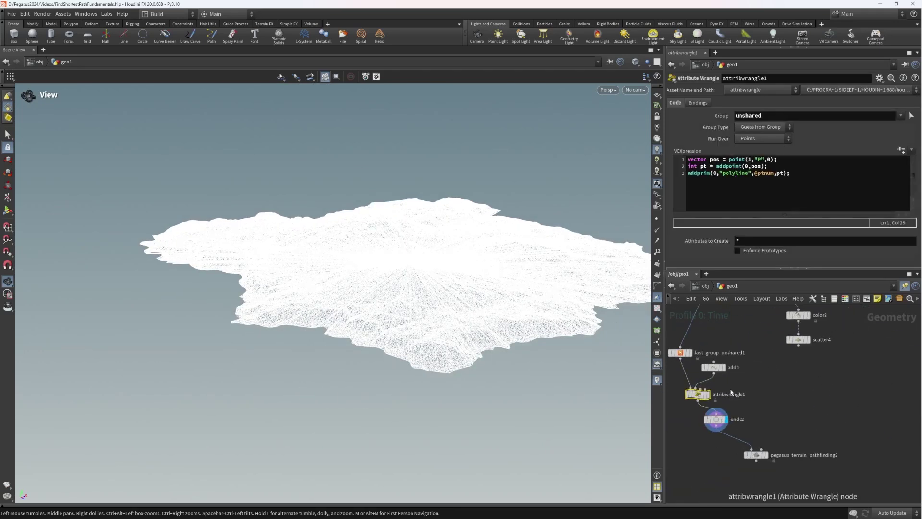
pyautogui.hotkey('ctrl', 'c')
pyautogui.moveTo(794, 395); pyautogui.dragTo(807, 394)
pyautogui.moveTo(808, 362); pyautogui.dragTo(803, 376, button='middle')
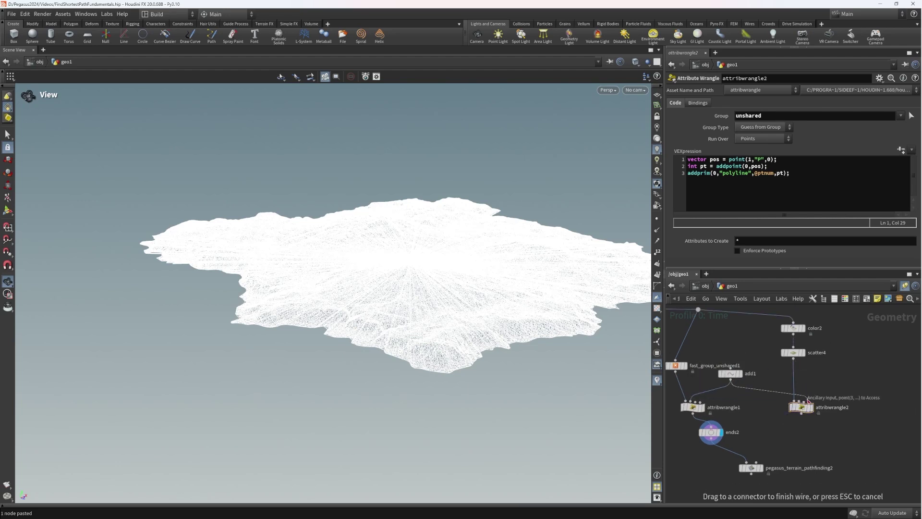
# Display attribwrangle2 and clear its Group so it runs on all scattered points.
pyautogui.click(801, 408)
pyautogui.moveTo(855, 387); pyautogui.dragTo(788, 417)
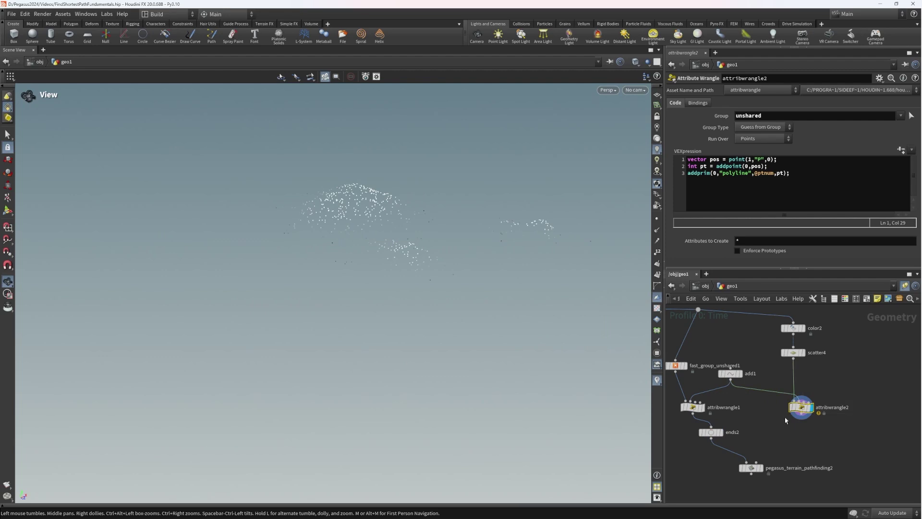
pyautogui.moveTo(465, 191); pyautogui.dragTo(423, 269, button='middle')
pyautogui.moveTo(469, 238); pyautogui.dragTo(517, 258, button='right')
pyautogui.moveTo(351, 272); pyautogui.dragTo(343, 316)
pyautogui.scroll(2, 343, 316)
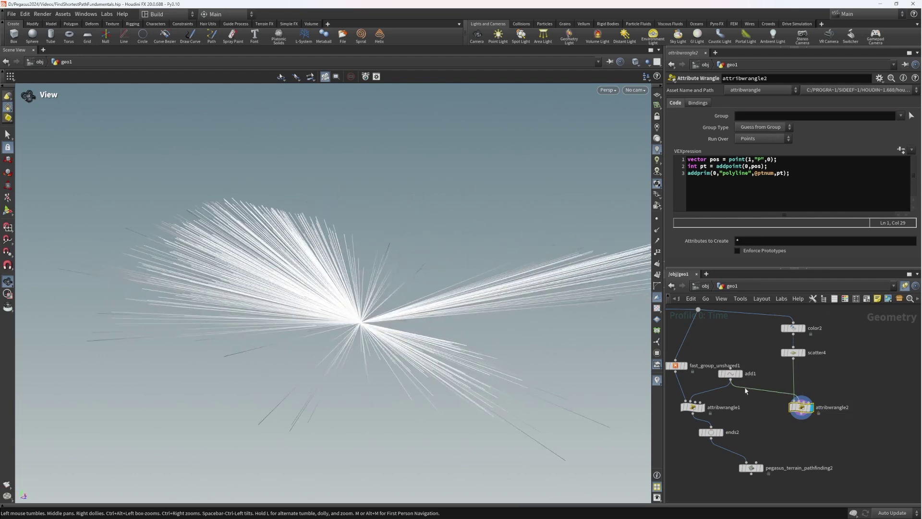
# Compare the outputs of add1 and ends2 by displaying them in the viewport.
pyautogui.click(809, 349)
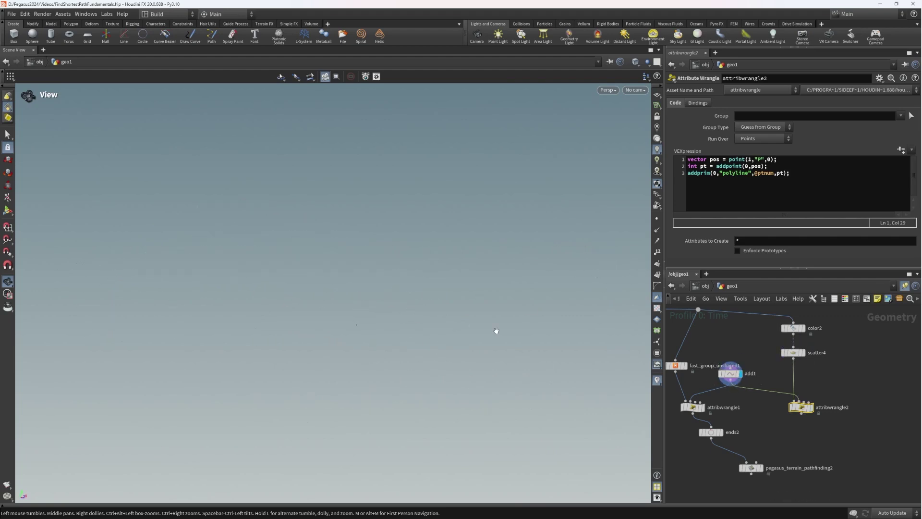
pyautogui.click(812, 409)
pyautogui.moveTo(724, 433); pyautogui.dragTo(772, 396, button='middle')
pyautogui.click(760, 396)
pyautogui.scroll(5, 469, 347)
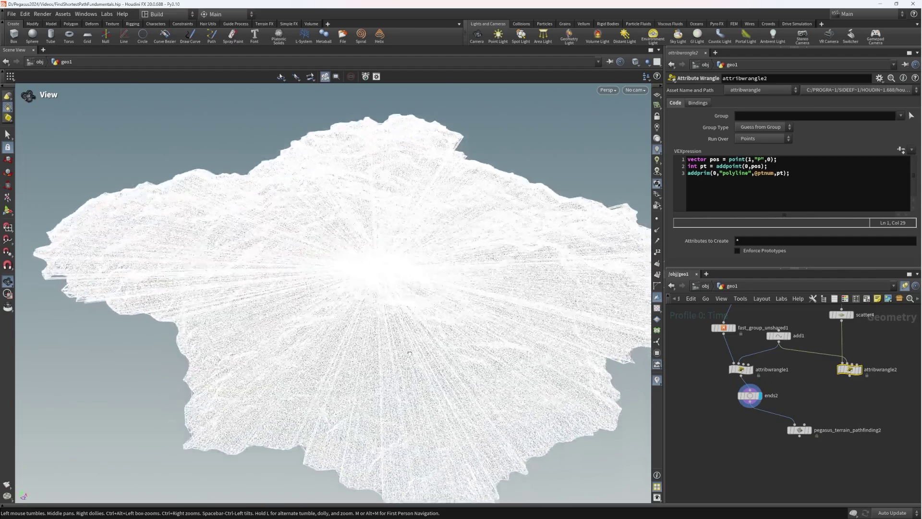
pyautogui.moveTo(470, 346); pyautogui.dragTo(432, 300)
# Wire attribwrangle2 into the second input of pegasus_terrain_pathfinding2 and display the pathfinding node.
pyautogui.moveTo(812, 405); pyautogui.dragTo(772, 379, button='middle')
pyautogui.moveTo(765, 404); pyautogui.dragTo(749, 416)
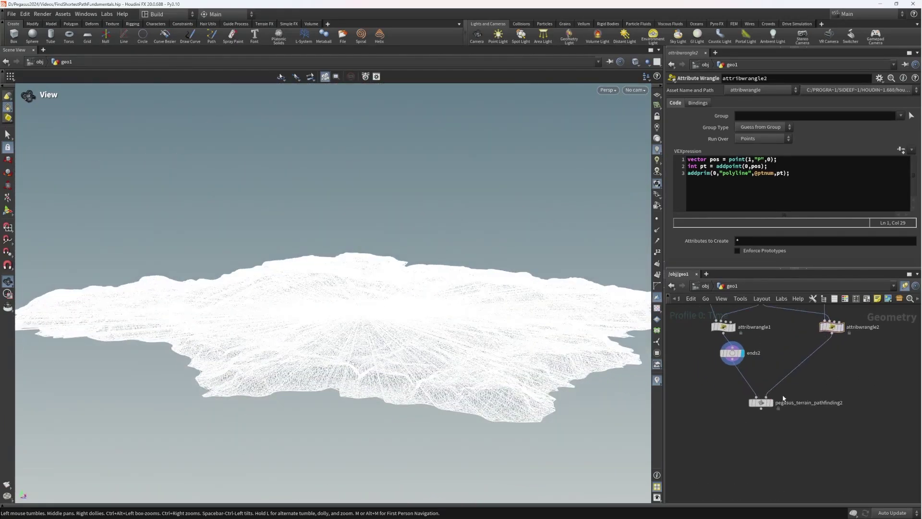
pyautogui.click(773, 403)
pyautogui.click(774, 390)
pyautogui.moveTo(424, 290); pyautogui.dragTo(353, 244)
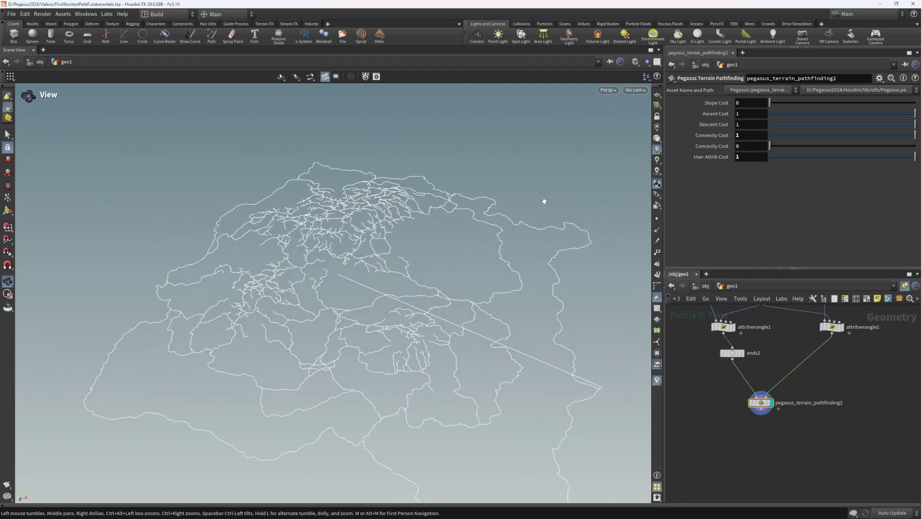
# Set scatter4's Force Total Count to 1.
pyautogui.moveTo(783, 350); pyautogui.dragTo(766, 421, button='middle')
pyautogui.click(800, 349)
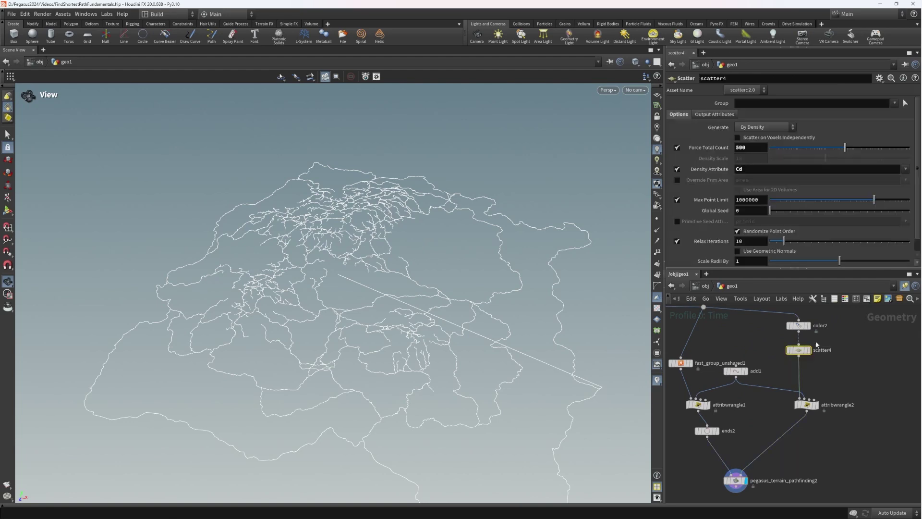
pyautogui.write('1')
pyautogui.press('Return')
pyautogui.moveTo(381, 319); pyautogui.dragTo(408, 218, button='middle')
# Show the terrain mesh as a template behind the computed path and inspect the path from several angles.
pyautogui.scroll(-3, 408, 218)
pyautogui.moveTo(861, 390); pyautogui.dragTo(868, 377, button='middle')
pyautogui.scroll(-2, 870, 374)
pyautogui.moveTo(798, 393); pyautogui.dragTo(819, 381, button='middle')
pyautogui.moveTo(722, 335); pyautogui.dragTo(848, 374, button='middle')
pyautogui.click(709, 348)
pyautogui.moveTo(425, 303); pyautogui.dragTo(360, 211)
pyautogui.scroll(2, 503, 207)
pyautogui.scroll(3, 421, 238)
pyautogui.scroll(-3, 356, 261)
pyautogui.scroll(-1, 350, 230)
pyautogui.scroll(4, 360, 211)
# Copy merge4 and transform1 and paste them below pegasus_terrain_pathfinding2.
pyautogui.moveTo(851, 446); pyautogui.dragTo(878, 421, button='middle')
pyautogui.moveTo(771, 386); pyautogui.dragTo(771, 386)
pyautogui.moveTo(772, 386); pyautogui.dragTo(766, 396, button='middle')
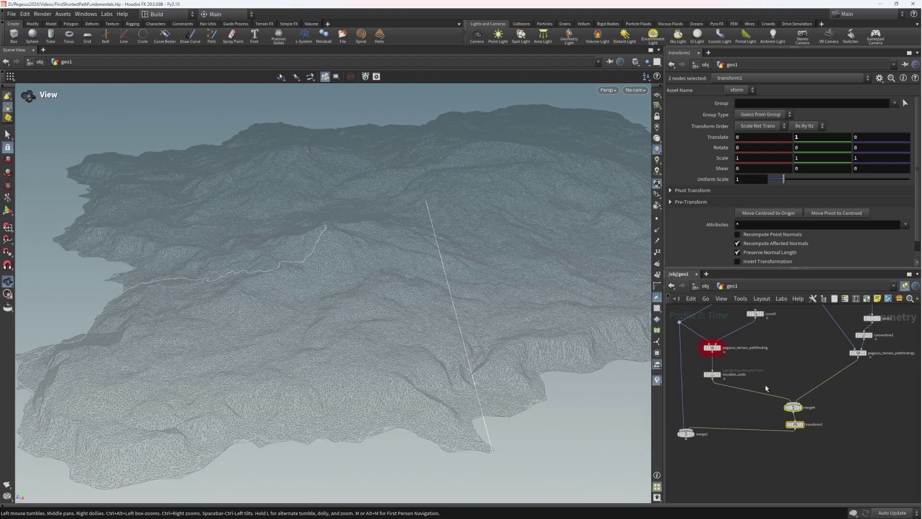
pyautogui.moveTo(808, 447); pyautogui.dragTo(809, 446)
pyautogui.hotkey('ctrl', 'c')
pyautogui.moveTo(792, 407); pyautogui.dragTo(792, 406)
pyautogui.moveTo(917, 431); pyautogui.dragTo(762, 449, button='middle')
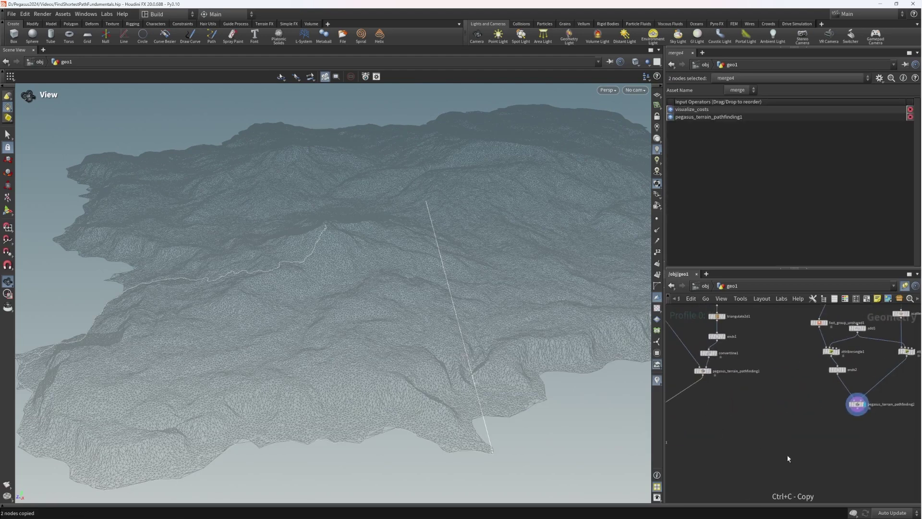
pyautogui.moveTo(847, 418); pyautogui.dragTo(788, 414, button='middle')
pyautogui.press('y')
pyautogui.moveTo(784, 416); pyautogui.dragTo(763, 462)
# Wire the terrain mesh into the pasted merge node, routing the connection through a dot.
pyautogui.moveTo(746, 362); pyautogui.dragTo(771, 337, button='middle')
pyautogui.click(747, 405)
pyautogui.keyDown('alt'); pyautogui.click(788, 326); pyautogui.keyUp('alt')
pyautogui.click(825, 443)
pyautogui.moveTo(886, 437); pyautogui.dragTo(838, 409, button='middle')
# Place transform2 directly after pegasus_terrain_pathfinding2, feed it into merge5, and display the merge.
pyautogui.moveTo(837, 409); pyautogui.dragTo(781, 465)
pyautogui.moveTo(792, 427); pyautogui.dragTo(755, 432)
pyautogui.moveTo(793, 445); pyautogui.dragTo(758, 464)
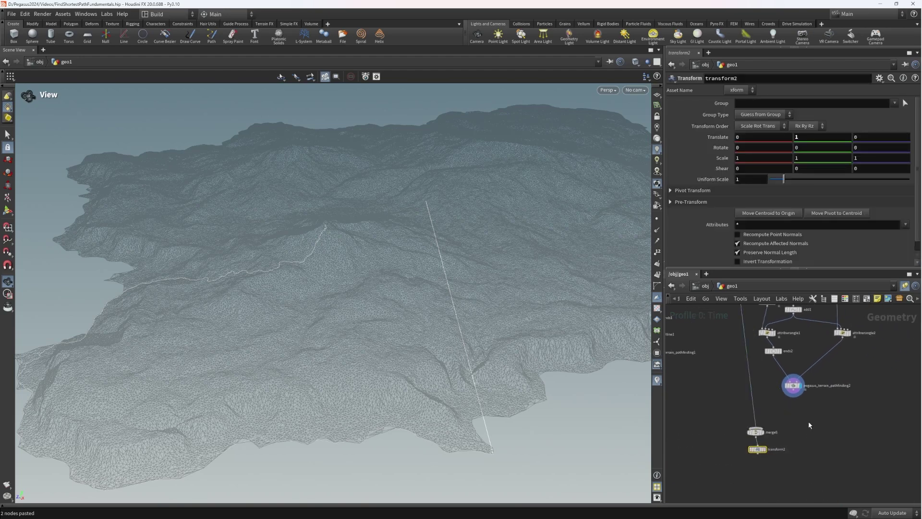
pyautogui.hotkey('ctrl', 'v')
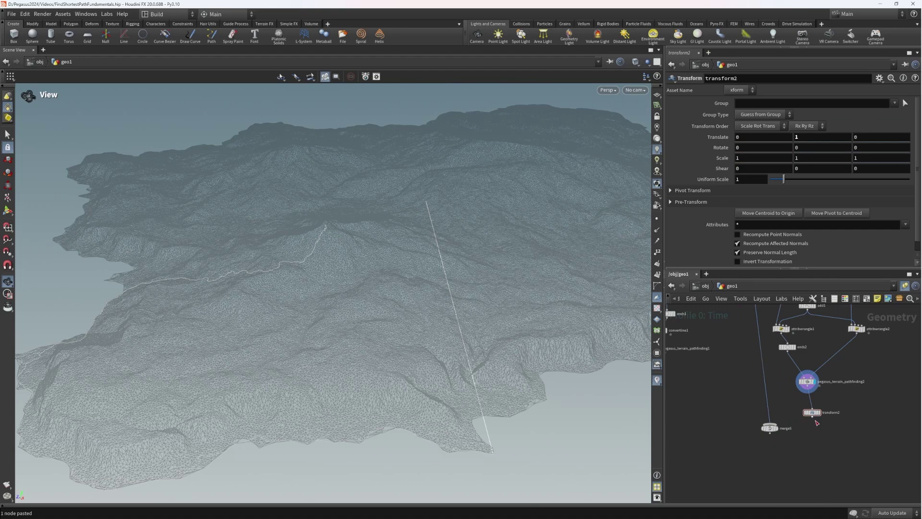
pyautogui.click(777, 431)
# Insert a Color node between transform2 and merge5.
pyautogui.scroll(2, 808, 379)
pyautogui.press('Tab')
pyautogui.write('color')
pyautogui.press('Return')
pyautogui.click(763, 423)
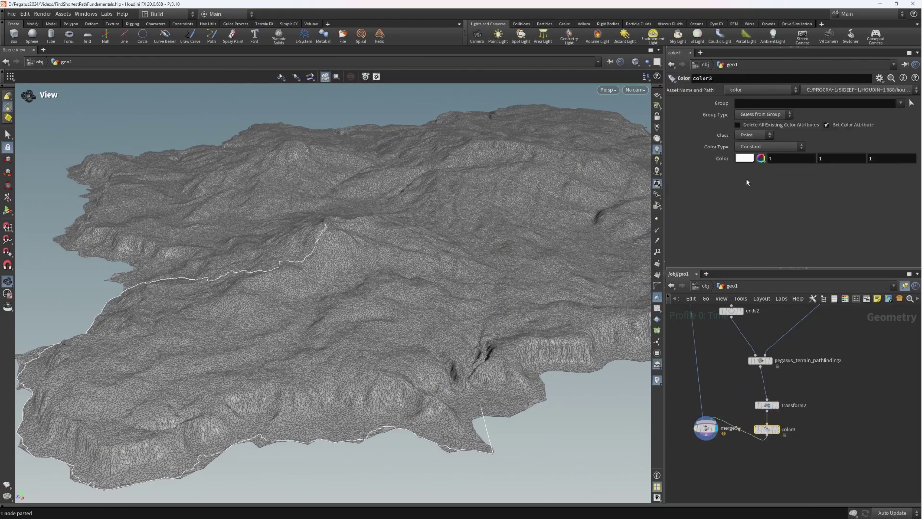
# Set color3's Color to light blue (0, 0.5, 1) and inspect the path on the terrain.
pyautogui.click(744, 158)
pyautogui.click(810, 91)
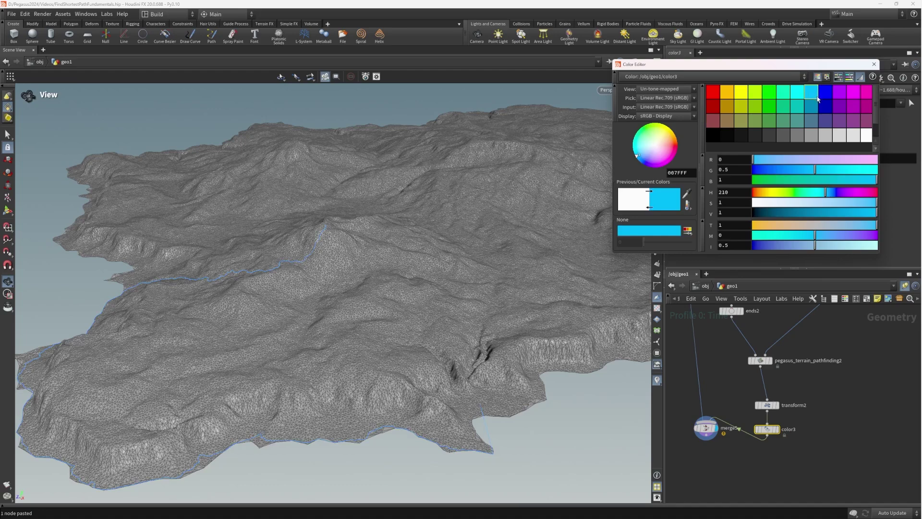
pyautogui.click(874, 64)
pyautogui.moveTo(194, 309); pyautogui.dragTo(337, 268)
pyautogui.scroll(-1, 730, 426)
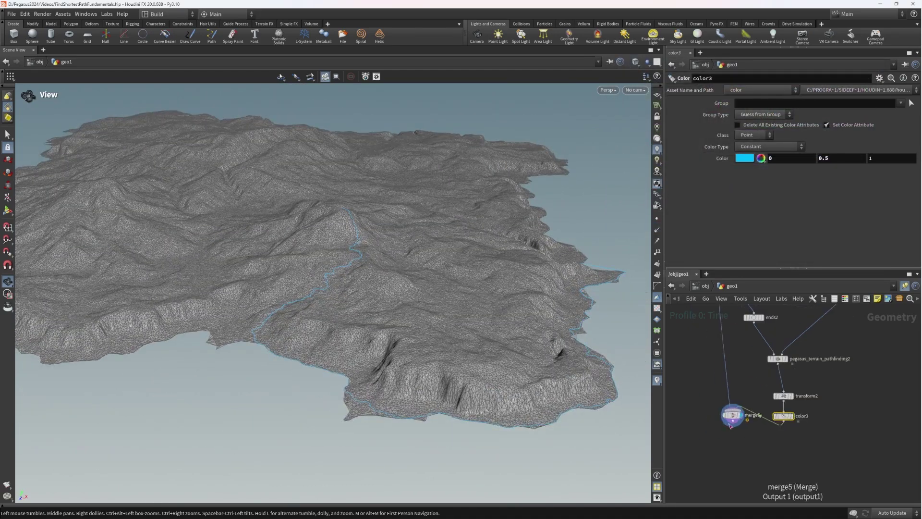
# Display scatter4 with point markers on to examine the scattered start point.
pyautogui.scroll(-2, 828, 381)
pyautogui.moveTo(829, 381); pyautogui.dragTo(825, 436, button='middle')
pyautogui.click(819, 351)
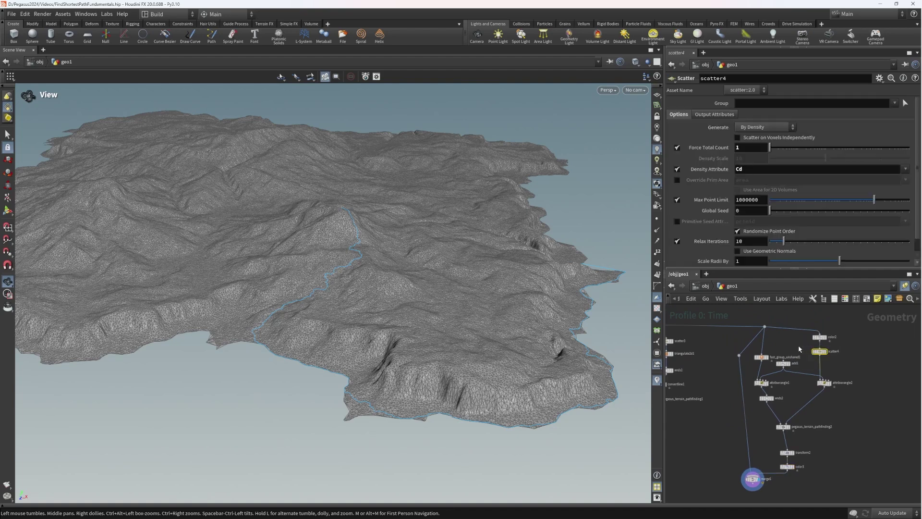
pyautogui.moveTo(425, 284); pyautogui.dragTo(451, 288, button='middle')
pyautogui.moveTo(450, 288); pyautogui.dragTo(480, 293)
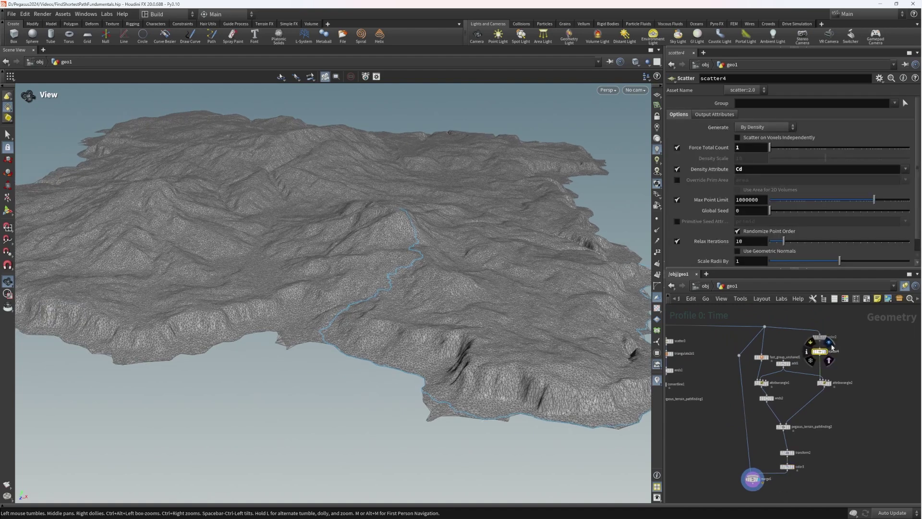
pyautogui.click(830, 343)
pyautogui.scroll(2, 355, 195)
pyautogui.moveTo(828, 409); pyautogui.dragTo(813, 396, button='middle')
# Display attribwrangle2 and examine the line connecting the scattered point to the central point.
pyautogui.moveTo(815, 374)
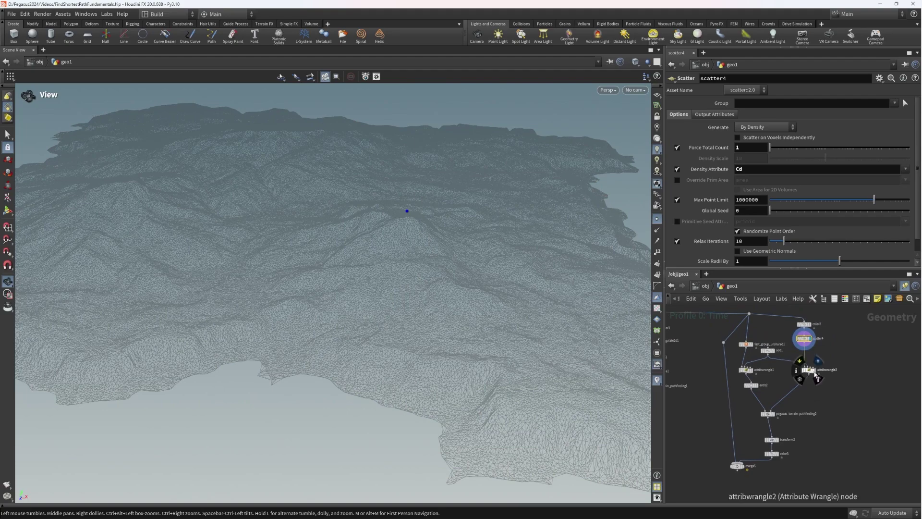
pyautogui.moveTo(363, 189); pyautogui.dragTo(424, 253, button='middle')
pyautogui.moveTo(424, 253); pyautogui.dragTo(506, 293, button='right')
pyautogui.moveTo(506, 293); pyautogui.dragTo(427, 263)
pyautogui.moveTo(426, 264); pyautogui.dragTo(544, 286, button='middle')
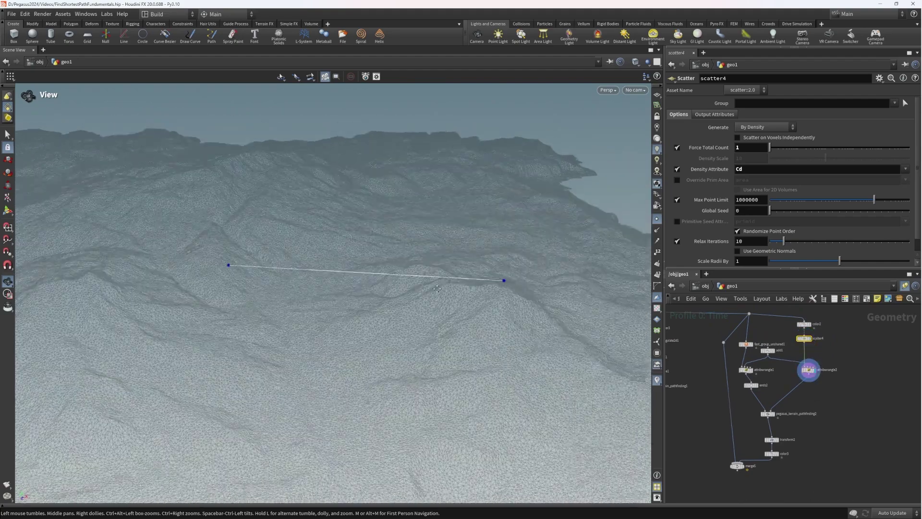
pyautogui.moveTo(304, 283); pyautogui.dragTo(308, 288, button='middle')
pyautogui.moveTo(309, 288)
pyautogui.mouseDown()
pyautogui.moveTo(321, 319)
pyautogui.moveTo(295, 283)
pyautogui.mouseUp()
pyautogui.moveTo(824, 414); pyautogui.dragTo(834, 390, button='middle')
pyautogui.scroll(2, 763, 356)
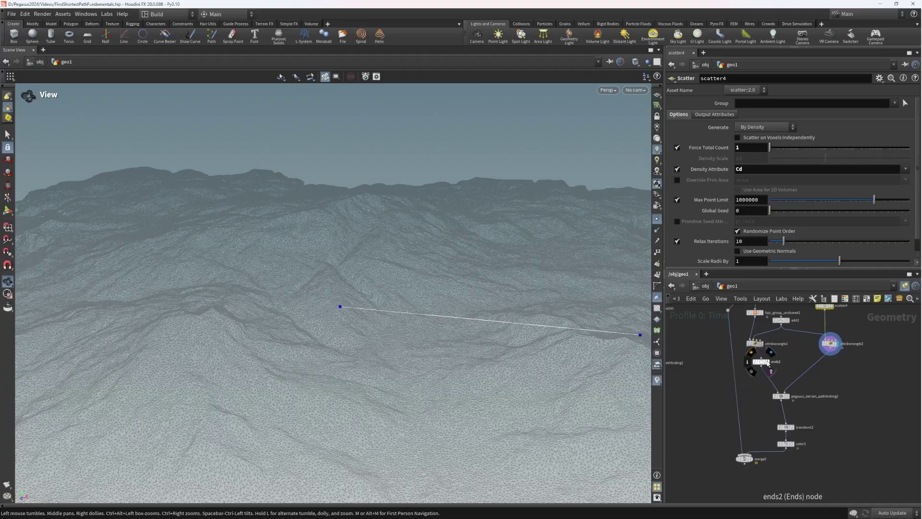
# Display ends2 and turn off the viewport's point markers.
pyautogui.click(769, 361)
pyautogui.moveTo(497, 300); pyautogui.dragTo(486, 286)
pyautogui.click(658, 219)
pyautogui.moveTo(500, 337)
pyautogui.mouseDown()
pyautogui.moveTo(482, 303)
pyautogui.moveTo(428, 270)
pyautogui.moveTo(471, 226)
pyautogui.moveTo(524, 221)
pyautogui.moveTo(519, 260)
pyautogui.moveTo(538, 226)
pyautogui.moveTo(608, 175)
pyautogui.moveTo(561, 140)
pyautogui.moveTo(299, 350)
pyautogui.moveTo(438, 290)
pyautogui.moveTo(419, 223)
pyautogui.moveTo(365, 262)
pyautogui.mouseUp()
# Display merge5 and examine the blue path over the terrain from above.
pyautogui.moveTo(820, 410); pyautogui.dragTo(830, 377, button='middle')
pyautogui.click(764, 422)
pyautogui.moveTo(507, 336); pyautogui.dragTo(330, 360)
pyautogui.scroll(5, 350, 319)
pyautogui.moveTo(350, 319); pyautogui.dragTo(383, 270)
pyautogui.moveTo(384, 369)
pyautogui.mouseDown()
pyautogui.moveTo(430, 251)
pyautogui.moveTo(381, 150)
pyautogui.moveTo(394, 144)
pyautogui.moveTo(420, 288)
pyautogui.moveTo(517, 313)
pyautogui.moveTo(428, 273)
pyautogui.moveTo(389, 271)
pyautogui.mouseUp()
# Review attribwrangle1's code and the cost settings of pegasus_terrain_pathfinding2 alongside the path.
pyautogui.moveTo(738, 373); pyautogui.dragTo(758, 440, button='middle')
pyautogui.click(784, 378)
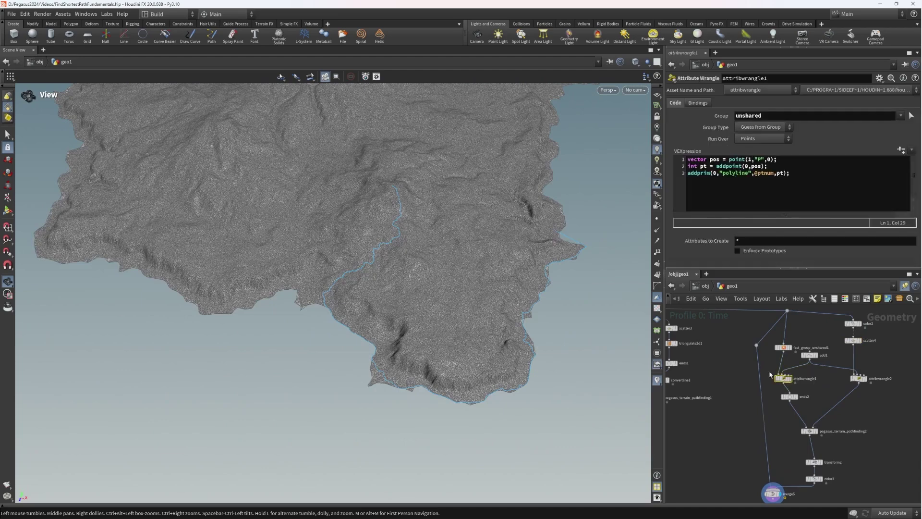
pyautogui.moveTo(434, 334); pyautogui.dragTo(438, 294)
pyautogui.moveTo(826, 451); pyautogui.dragTo(813, 427, button='middle')
pyautogui.click(796, 406)
pyautogui.moveTo(427, 316); pyautogui.dragTo(442, 263)
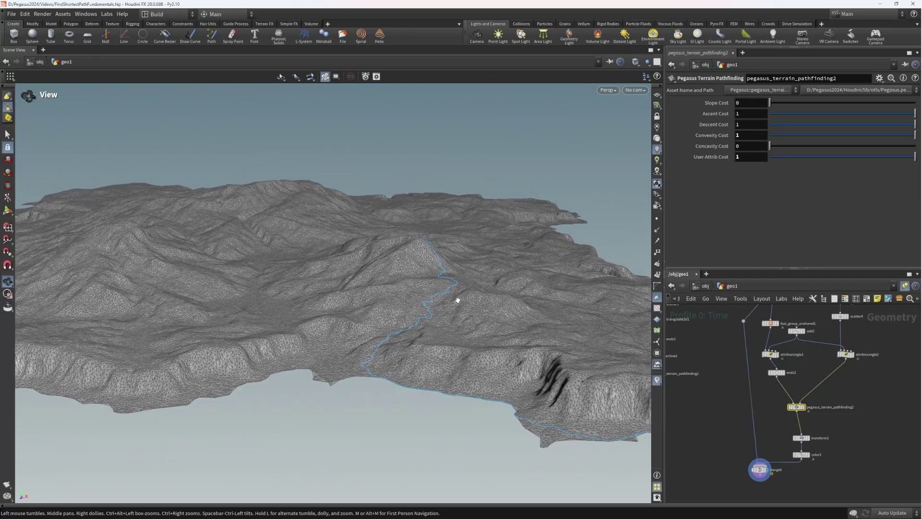
# Examine the path's course from the peak down to the terrain boundary from low and high angles.
pyautogui.scroll(3, 802, 411)
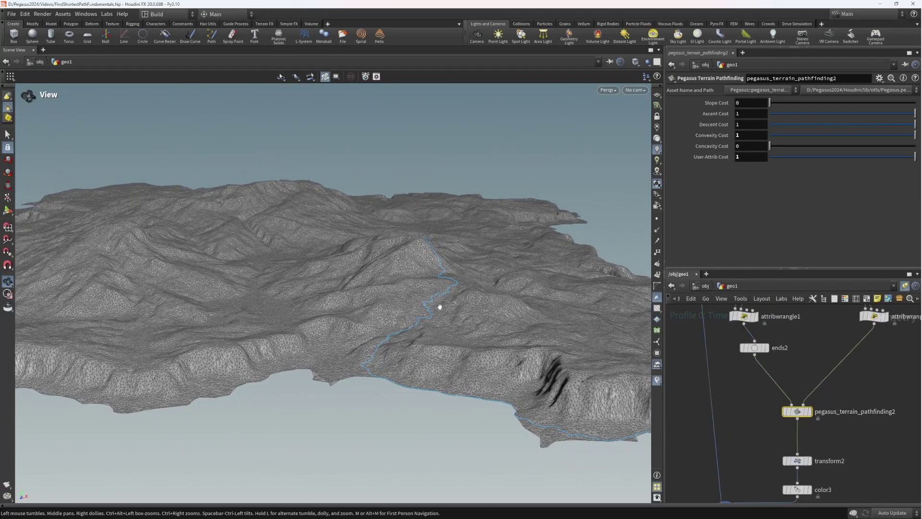
pyautogui.moveTo(440, 308); pyautogui.dragTo(432, 315)
pyautogui.moveTo(852, 439); pyautogui.dragTo(791, 419, button='middle')
pyautogui.moveTo(420, 296); pyautogui.dragTo(403, 317)
pyautogui.moveTo(404, 317); pyautogui.dragTo(440, 266, button='middle')
pyautogui.moveTo(441, 267); pyautogui.dragTo(382, 332)
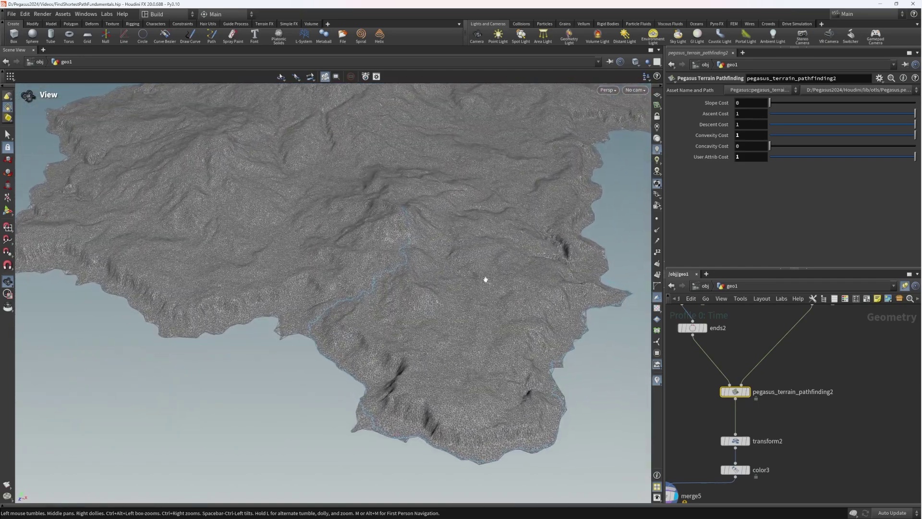
pyautogui.moveTo(487, 306); pyautogui.dragTo(408, 319)
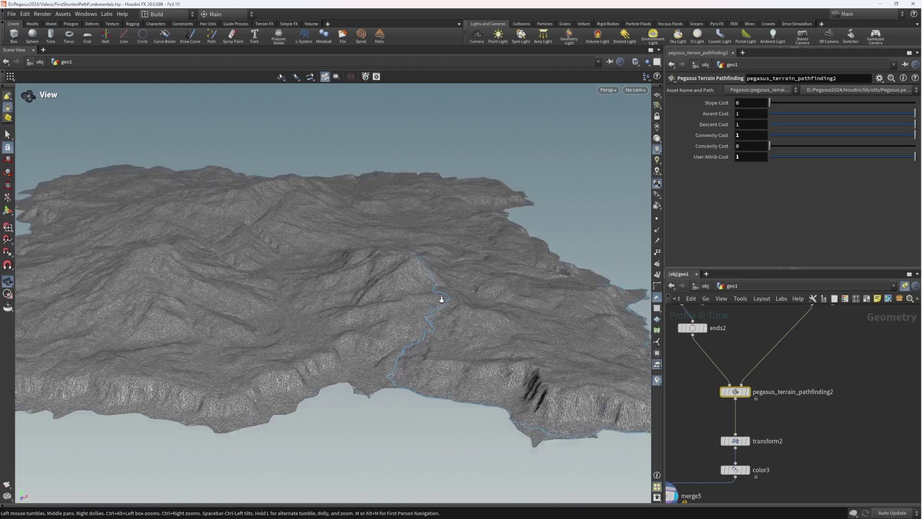
# Set pegasus_terrain_pathfinding2's Ascent Cost to 100 and its Descent, Convexity and User Attrib Costs to 0.
pyautogui.moveTo(408, 319); pyautogui.dragTo(447, 313, button='right')
pyautogui.moveTo(447, 313); pyautogui.dragTo(420, 251)
pyautogui.moveTo(420, 251); pyautogui.dragTo(499, 208, button='right')
pyautogui.moveTo(451, 216); pyautogui.dragTo(521, 243)
pyautogui.moveTo(427, 276); pyautogui.dragTo(535, 266)
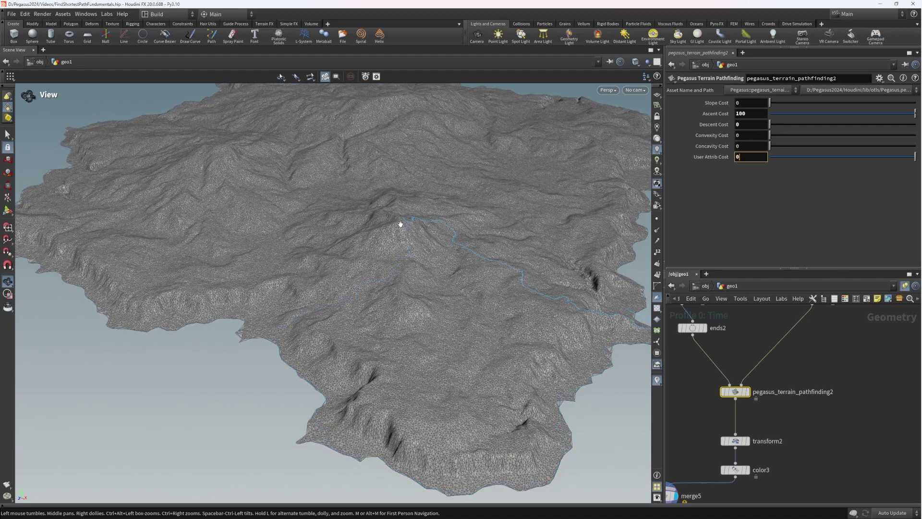
pyautogui.moveTo(474, 247); pyautogui.dragTo(424, 234)
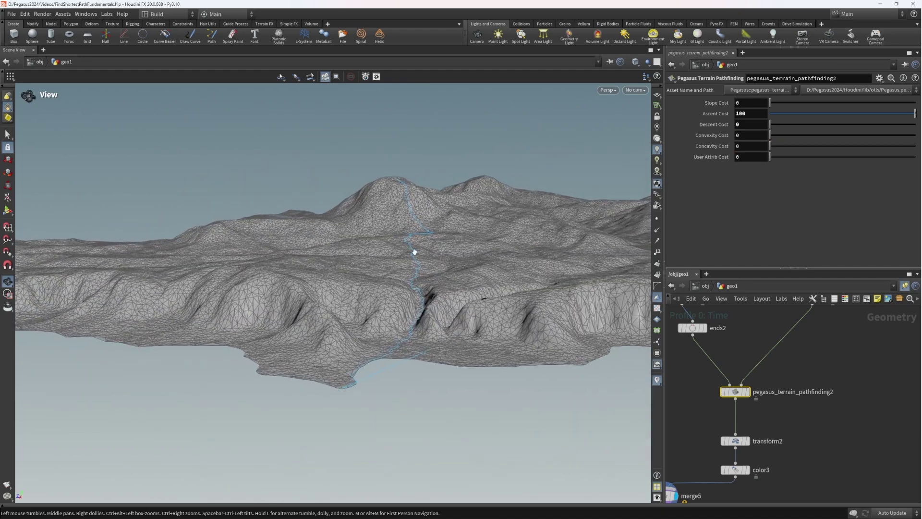
# Try Global Seed 2 on scatter4 and settle on 550, viewing the path over the whole terrain.
pyautogui.moveTo(370, 375); pyautogui.dragTo(372, 388)
pyautogui.scroll(-4, 853, 370)
pyautogui.moveTo(863, 362); pyautogui.dragTo(846, 393, button='middle')
pyautogui.scroll(1, 820, 370)
pyautogui.click(806, 332)
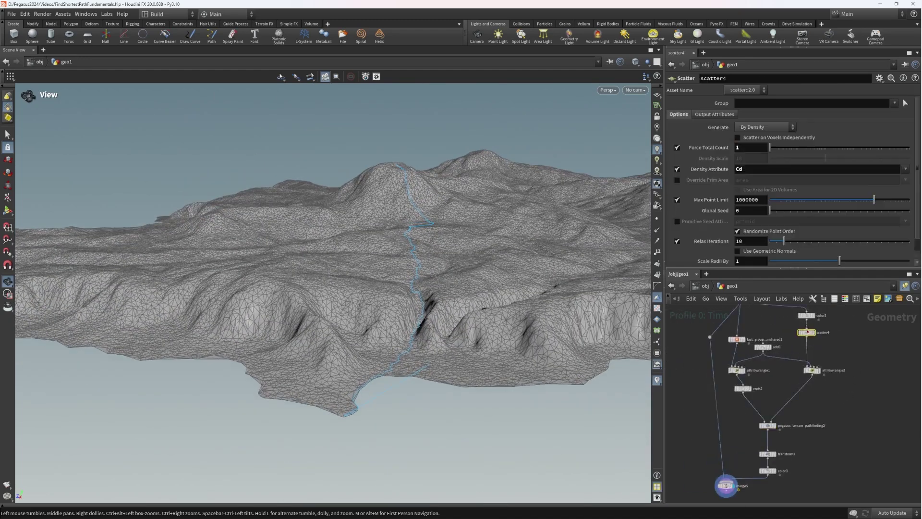
pyautogui.scroll(-1, 761, 215)
pyautogui.moveTo(431, 230)
pyautogui.mouseDown()
pyautogui.moveTo(420, 262)
pyautogui.moveTo(237, 280)
pyautogui.moveTo(329, 236)
pyautogui.moveTo(433, 235)
pyautogui.mouseUp()
pyautogui.scroll(-4, 463, 317)
pyautogui.moveTo(463, 317); pyautogui.dragTo(549, 304)
pyautogui.moveTo(494, 243); pyautogui.dragTo(477, 226)
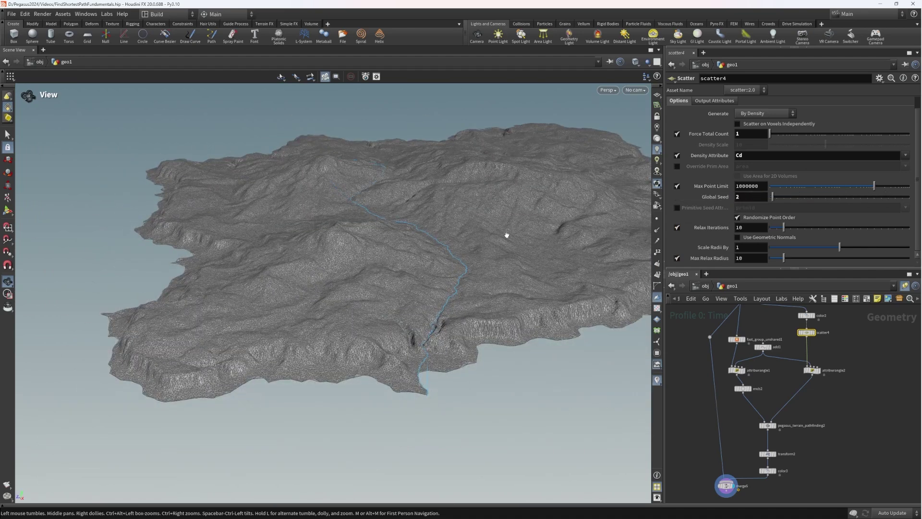
pyautogui.scroll(-5, 514, 231)
pyautogui.moveTo(493, 237); pyautogui.dragTo(431, 226)
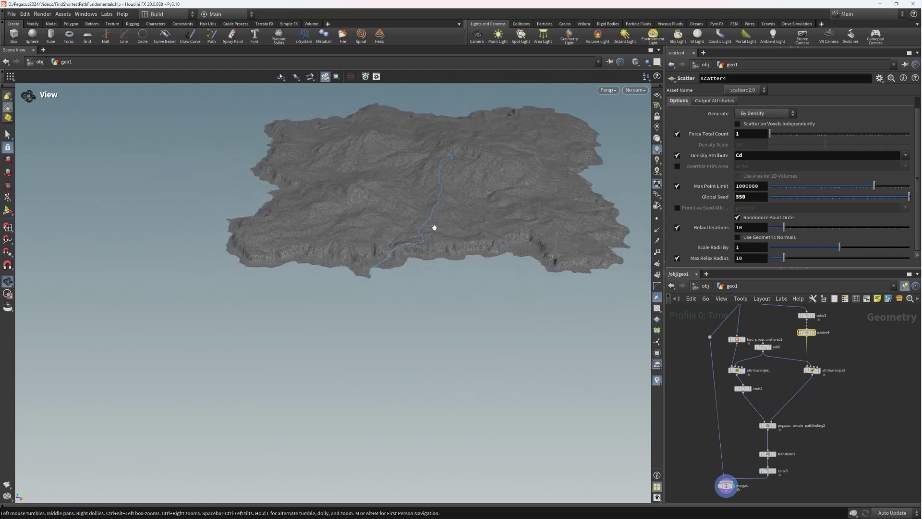
# Bypass the ends2 node below attribwrangle1.
pyautogui.scroll(4, 430, 226)
pyautogui.scroll(3, 736, 405)
pyautogui.press('Tab')
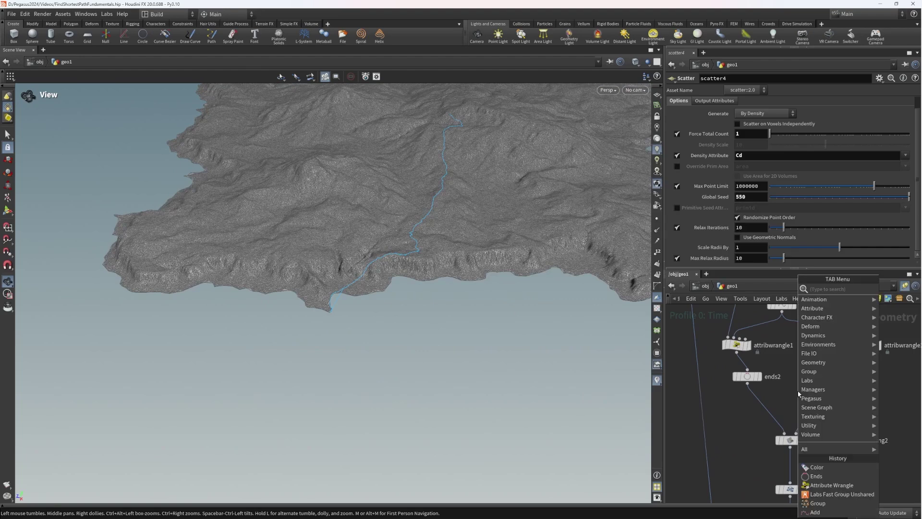
pyautogui.press('Escape')
pyautogui.moveTo(745, 378)
pyautogui.press('h')
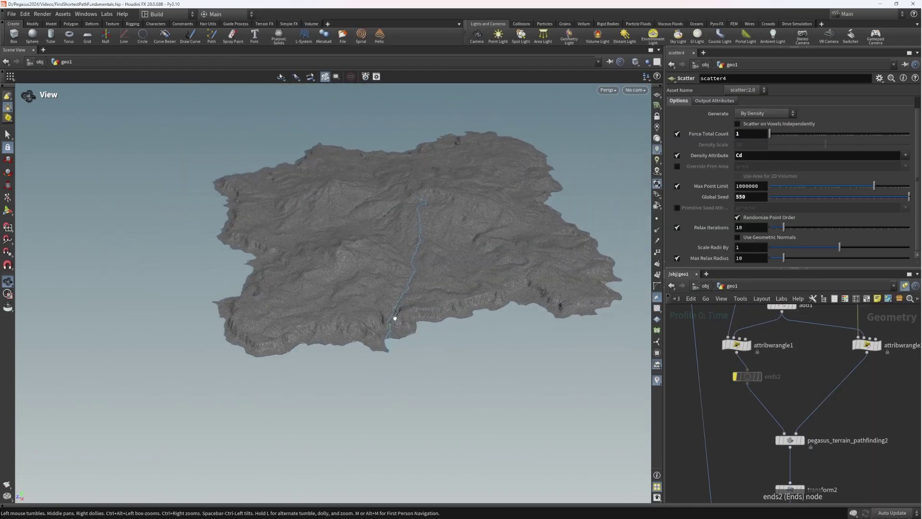
# Insert a Fuse node after attribwrangle1 and delete ends2, leaving the fuse feeding pegasus_terrain_pathfinding2.
pyautogui.press('Tab')
pyautogui.write('fuse')
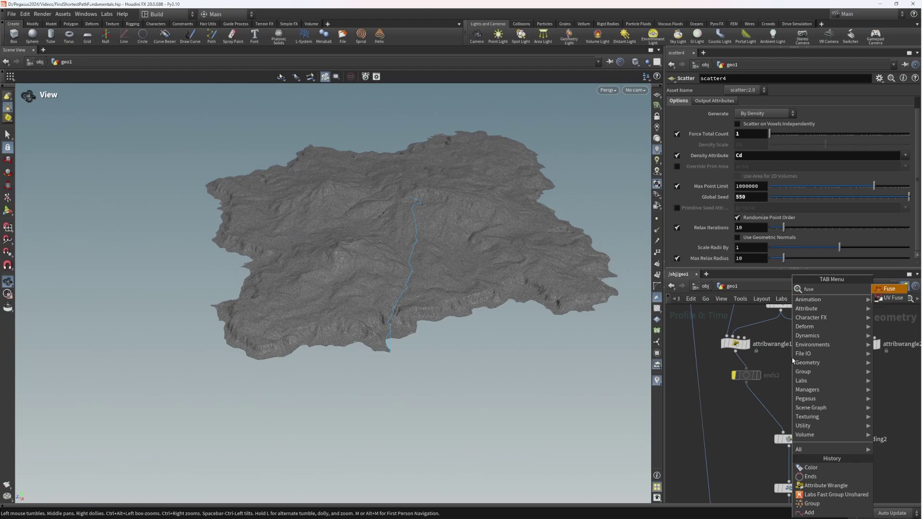
pyautogui.press('Return')
pyautogui.click(742, 363)
pyautogui.moveTo(393, 299); pyautogui.dragTo(502, 211)
pyautogui.scroll(3, 489, 210)
pyautogui.click(746, 403)
pyautogui.press('Delete')
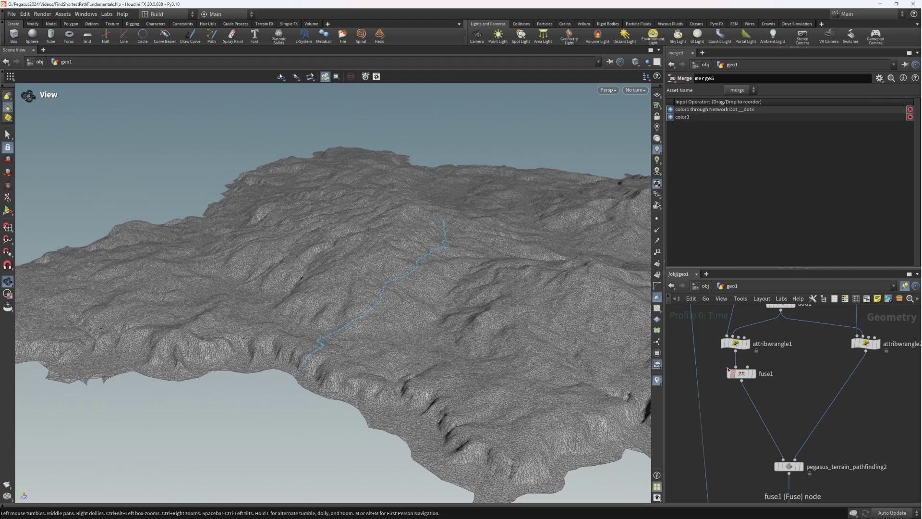
# Raise scatter4's Force Total Count to 5 and on to 10 while viewing the paths from above.
pyautogui.scroll(-5, 337, 305)
pyautogui.moveTo(456, 280); pyautogui.dragTo(482, 273)
pyautogui.moveTo(808, 397); pyautogui.dragTo(784, 352, button='middle')
pyautogui.scroll(-3, 784, 352)
pyautogui.moveTo(851, 308); pyautogui.dragTo(850, 387, button='middle')
pyautogui.click(816, 356)
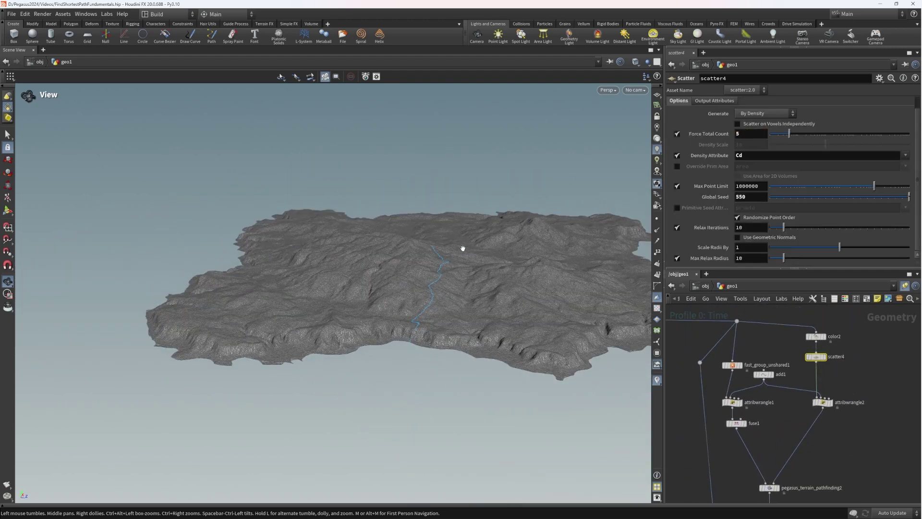
pyautogui.moveTo(484, 245); pyautogui.dragTo(500, 336)
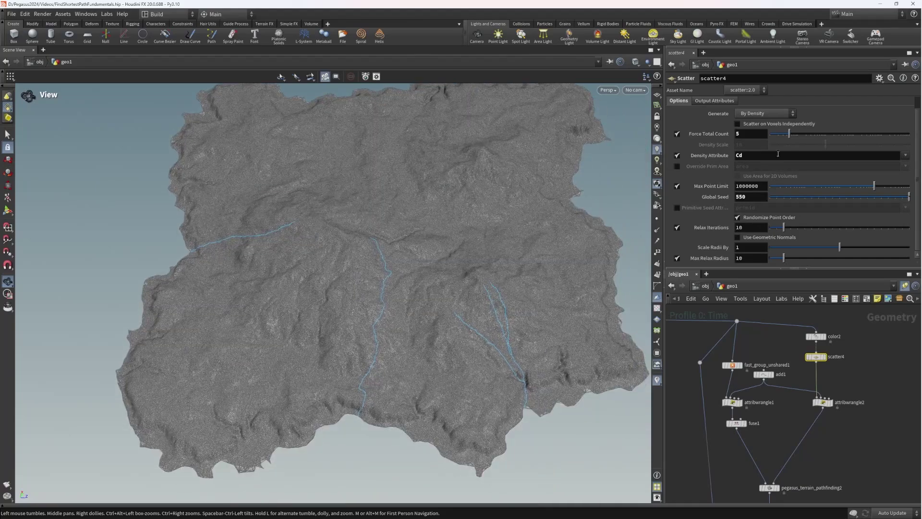
pyautogui.moveTo(481, 269); pyautogui.dragTo(365, 319)
pyautogui.scroll(-1, 804, 377)
pyautogui.moveTo(826, 421); pyautogui.dragTo(830, 351, button='middle')
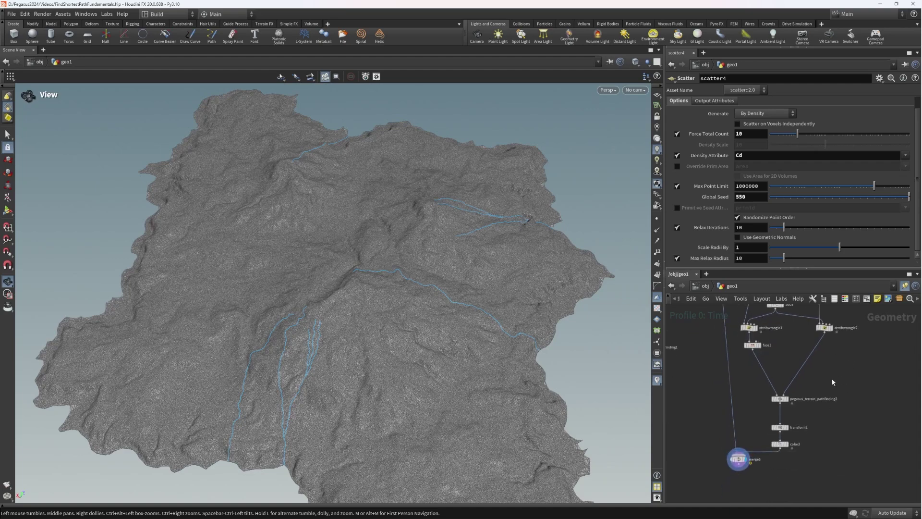
# Try Ascent Costs of 0 and 1 on pegasus_terrain_pathfinding2 and settle on 1000.
pyautogui.click(780, 399)
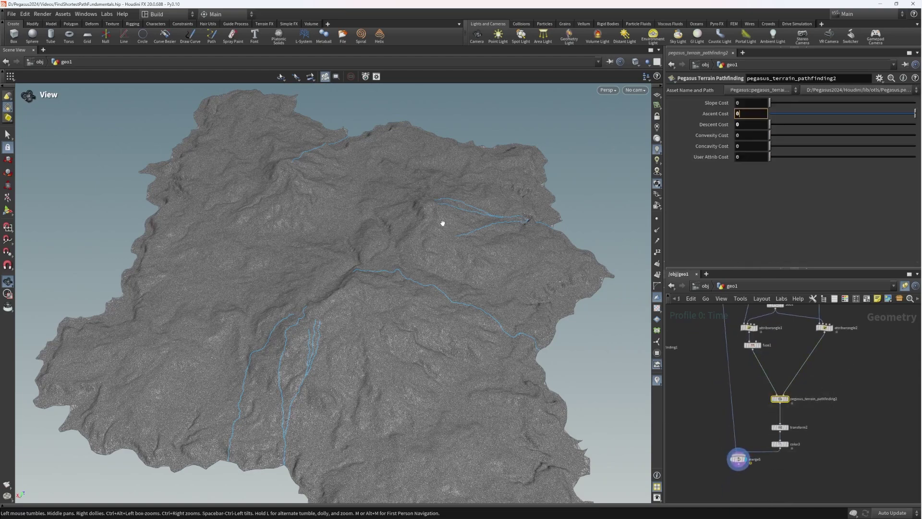
pyautogui.moveTo(400, 319); pyautogui.dragTo(403, 272)
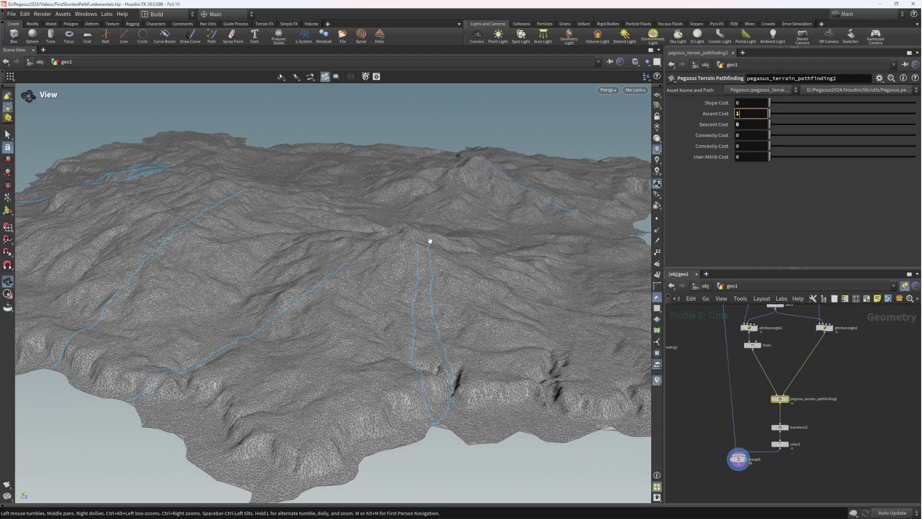
pyautogui.moveTo(430, 241); pyautogui.dragTo(445, 262)
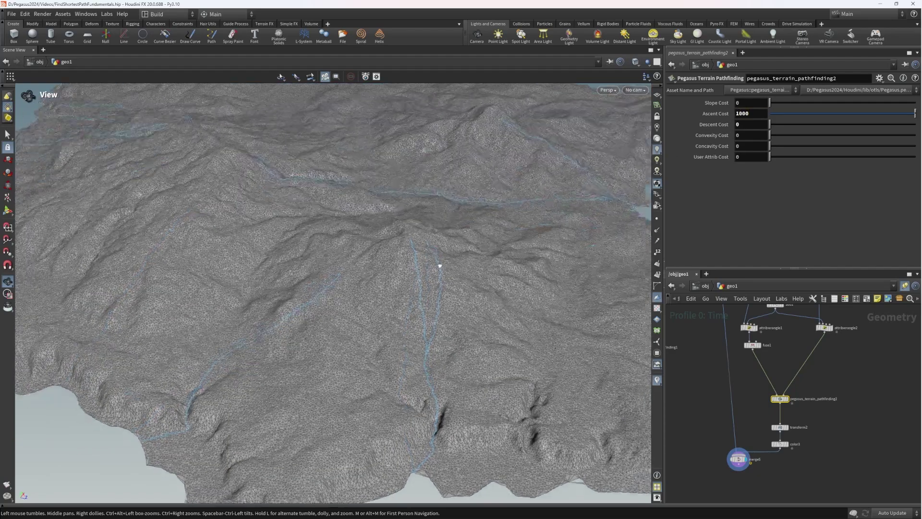
pyautogui.moveTo(445, 262); pyautogui.dragTo(372, 289, button='right')
# Try a Descent Cost of 1000 and examine the paths from low and high angles.
pyautogui.moveTo(371, 289); pyautogui.dragTo(463, 281)
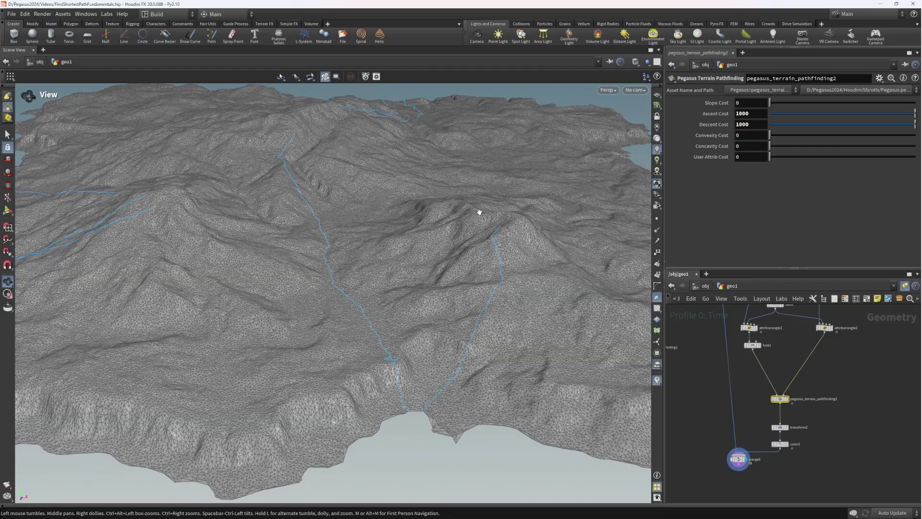
pyautogui.moveTo(444, 228); pyautogui.dragTo(513, 237)
pyautogui.moveTo(512, 237); pyautogui.dragTo(379, 298, button='right')
pyautogui.moveTo(379, 298); pyautogui.dragTo(452, 314)
pyautogui.moveTo(452, 314); pyautogui.dragTo(456, 223, button='right')
pyautogui.moveTo(456, 223); pyautogui.dragTo(422, 224)
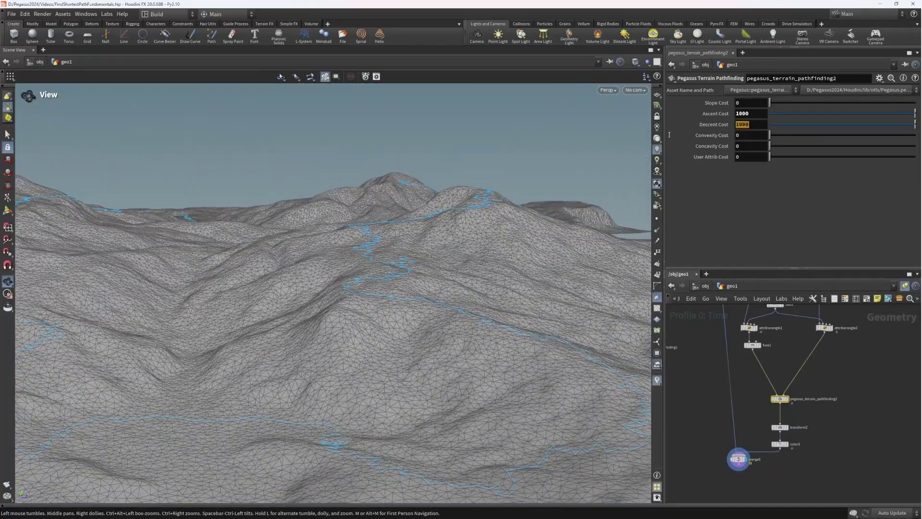
# Set the Descent Cost to 0 and the User Attrib Cost to 5 on pegasus_terrain_pathfinding2.
pyautogui.moveTo(483, 229); pyautogui.dragTo(340, 251)
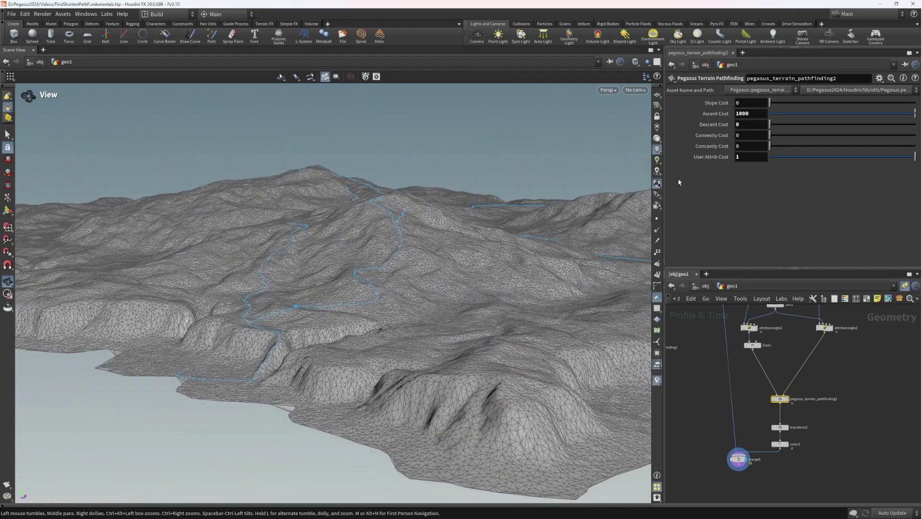
pyautogui.moveTo(350, 287); pyautogui.dragTo(533, 341)
pyautogui.scroll(-3, 854, 382)
pyautogui.scroll(4, 823, 380)
pyautogui.moveTo(855, 378); pyautogui.dragTo(891, 438, button='middle')
pyautogui.scroll(-3, 867, 427)
pyautogui.scroll(2, 805, 395)
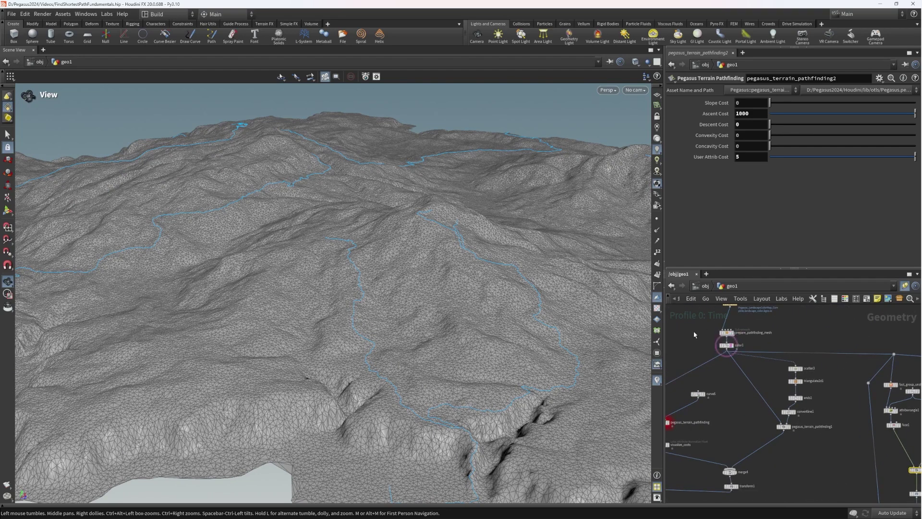
# Display prepare_pathfinding_mesh to view its colored terrain, and switch the display to pegasus_terrain_pathfinding2.
pyautogui.click(731, 333)
pyautogui.moveTo(874, 423); pyautogui.dragTo(762, 359, button='middle')
pyautogui.scroll(4, 808, 406)
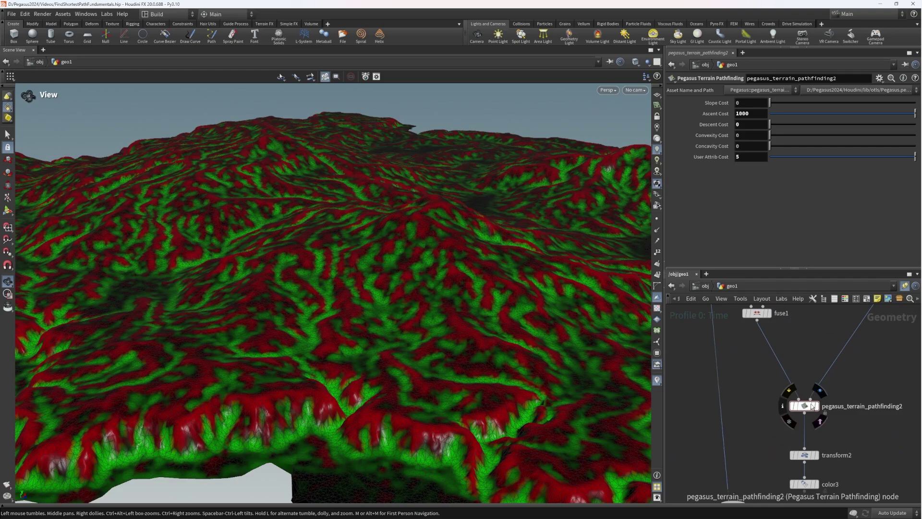
pyautogui.click(826, 391)
pyautogui.moveTo(450, 323); pyautogui.dragTo(517, 343)
pyautogui.moveTo(811, 353); pyautogui.dragTo(792, 366, button='middle')
pyautogui.scroll(-2, 756, 383)
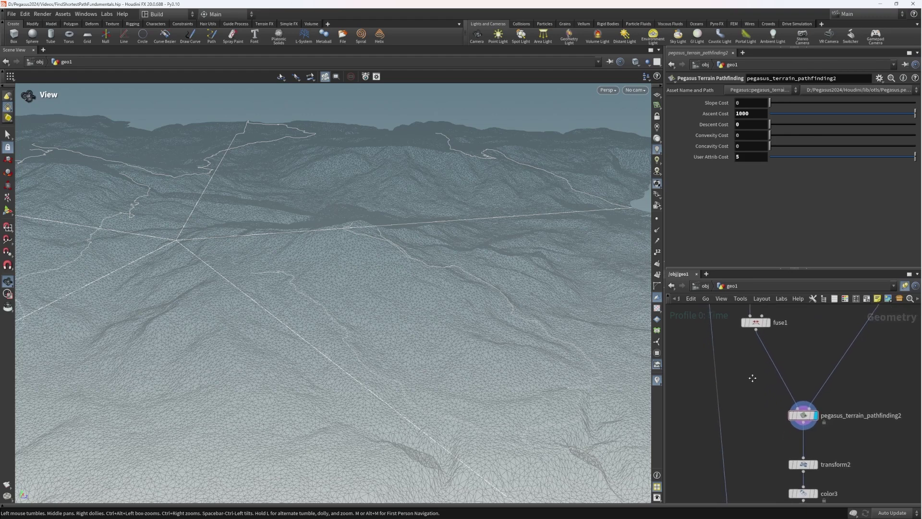
# Move the node branch around fast_group_unshared1, scatter4 and pegasus_terrain_pathfinding2 farther away to free space in the network.
pyautogui.scroll(-2, 748, 398)
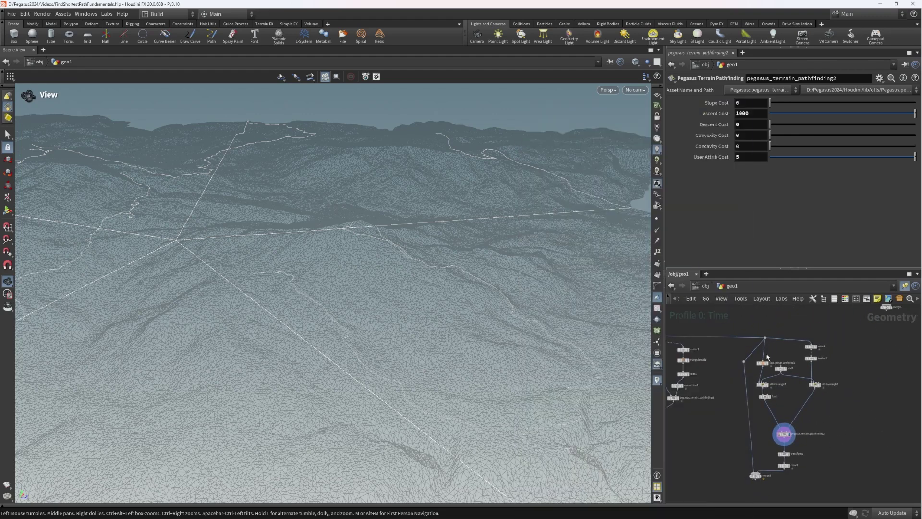
pyautogui.moveTo(772, 359); pyautogui.dragTo(794, 367, button='middle')
pyautogui.scroll(-2, 794, 336)
pyautogui.moveTo(757, 330); pyautogui.dragTo(872, 464)
pyautogui.scroll(4, 783, 335)
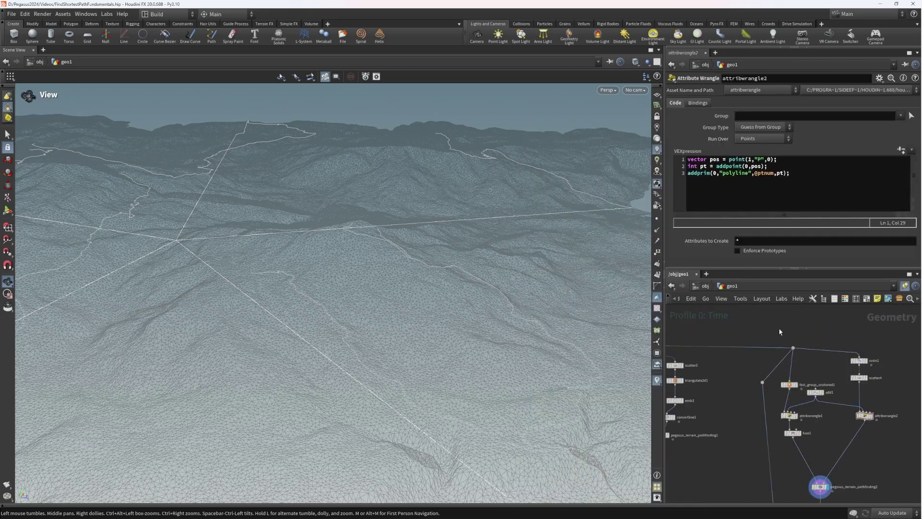
pyautogui.scroll(-2, 753, 321)
pyautogui.moveTo(752, 324); pyautogui.dragTo(851, 467)
pyautogui.scroll(2, 832, 338)
pyautogui.moveTo(810, 351); pyautogui.dragTo(918, 353)
pyautogui.moveTo(751, 319)
pyautogui.mouseDown(button='middle')
pyautogui.moveTo(847, 361)
pyautogui.moveTo(783, 344)
pyautogui.mouseUp(button='middle')
pyautogui.scroll(-2, 846, 361)
pyautogui.click(743, 368)
pyautogui.scroll(2, 846, 360)
pyautogui.click(788, 343)
# Add a HeightField Visualize node connected to file1 and display it.
pyautogui.scroll(-1, 789, 343)
pyautogui.moveTo(673, 330); pyautogui.dragTo(813, 350, button='middle')
pyautogui.click(754, 320)
pyautogui.scroll(1, 841, 354)
pyautogui.press('Tab')
pyautogui.write('hfvis')
pyautogui.press('Return')
pyautogui.click(782, 341)
pyautogui.scroll(2, 789, 335)
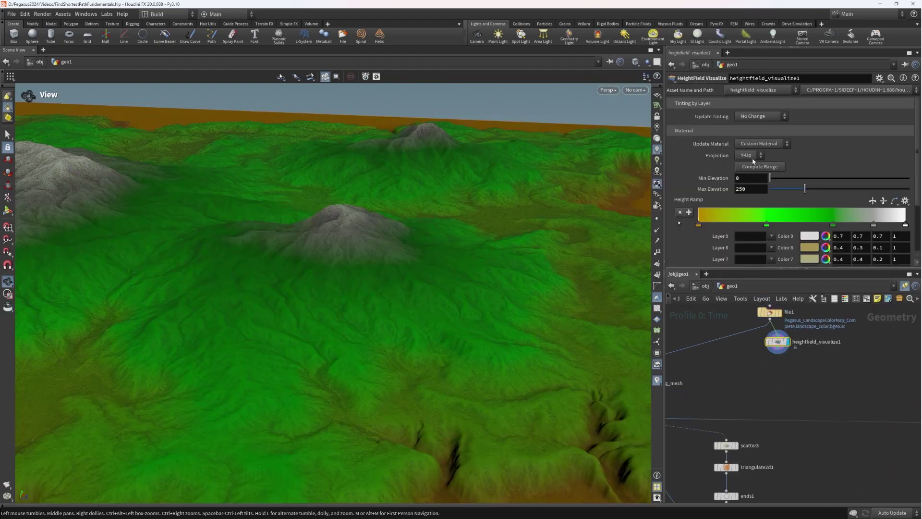
# Set heightfield_visualize1's Update Material to No Change and Update Tinting to Default Tinting.
pyautogui.click(751, 153)
pyautogui.click(764, 116)
pyautogui.click(756, 135)
# Add a HeightField Flow Field node after heightfield_visualize1 and display its result.
pyautogui.moveTo(840, 385); pyautogui.dragTo(821, 387, button='middle')
pyautogui.press('Tab')
pyautogui.write('hff')
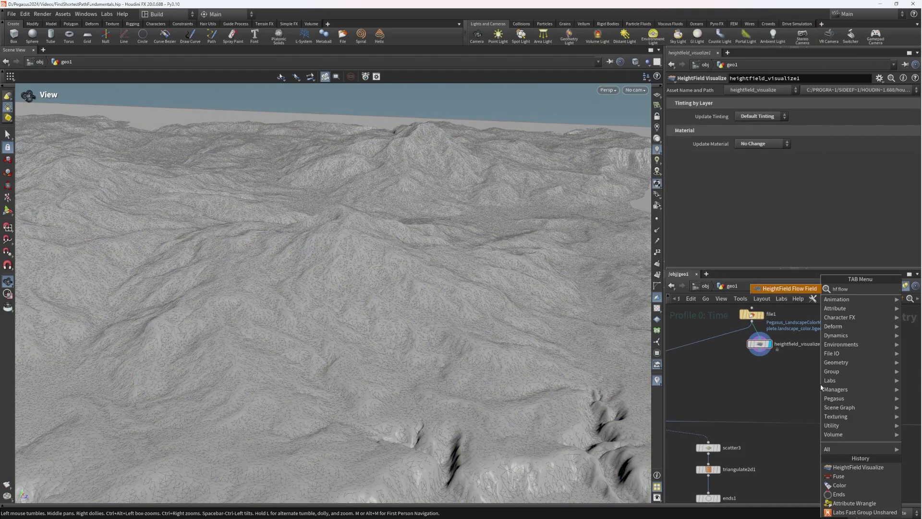
pyautogui.press('Return')
pyautogui.click(781, 373)
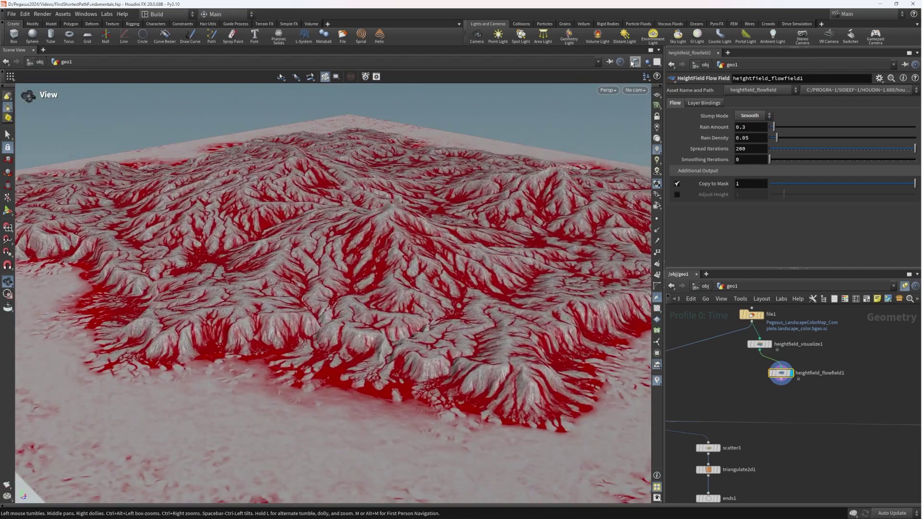
# Adjust the viewport display and examine the flow field mask across the terrain from several angles.
pyautogui.click(633, 63)
pyautogui.click(659, 166)
pyautogui.moveTo(479, 223)
pyautogui.mouseDown()
pyautogui.moveTo(423, 235)
pyautogui.moveTo(407, 262)
pyautogui.moveTo(380, 278)
pyautogui.moveTo(236, 321)
pyautogui.moveTo(327, 259)
pyautogui.moveTo(339, 261)
pyautogui.mouseUp()
pyautogui.moveTo(494, 293); pyautogui.dragTo(471, 293)
pyautogui.moveTo(471, 293); pyautogui.dragTo(595, 246, button='right')
pyautogui.moveTo(595, 245); pyautogui.dragTo(298, 210, button='middle')
pyautogui.moveTo(490, 253); pyautogui.dragTo(411, 192)
pyautogui.moveTo(366, 283); pyautogui.dragTo(486, 279)
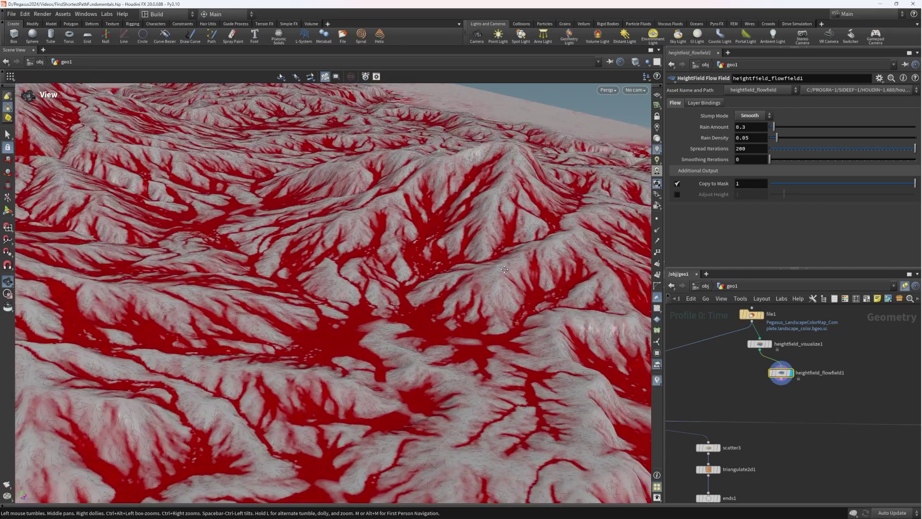
pyautogui.moveTo(486, 280); pyautogui.dragTo(540, 254, button='middle')
# Copy attribwrangle1 from the calculate costs group inside prepare_pathfinding_mesh and return to geo1.
pyautogui.scroll(-3, 794, 381)
pyautogui.moveTo(802, 383); pyautogui.dragTo(852, 366, button='middle')
pyautogui.moveTo(838, 358); pyautogui.dragTo(827, 358)
pyautogui.moveTo(848, 366); pyautogui.dragTo(823, 364, button='middle')
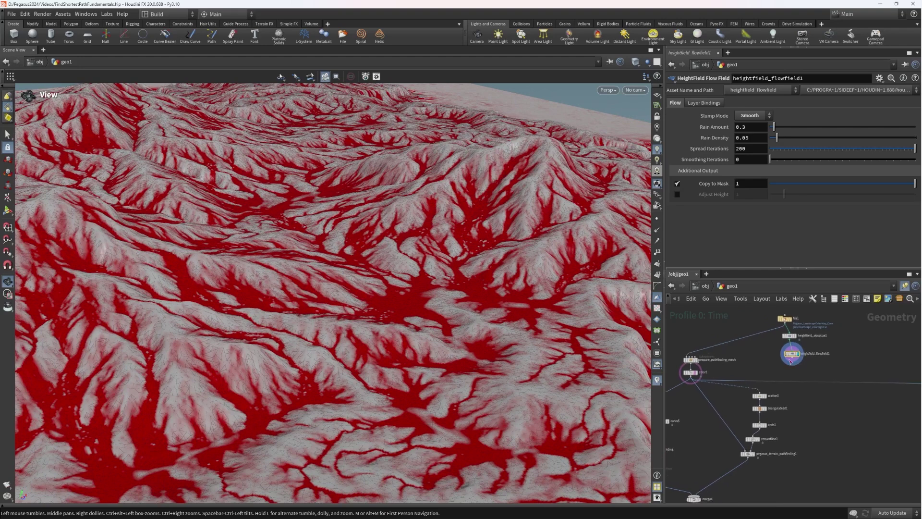
pyautogui.scroll(2, 807, 361)
pyautogui.doubleClick(762, 357)
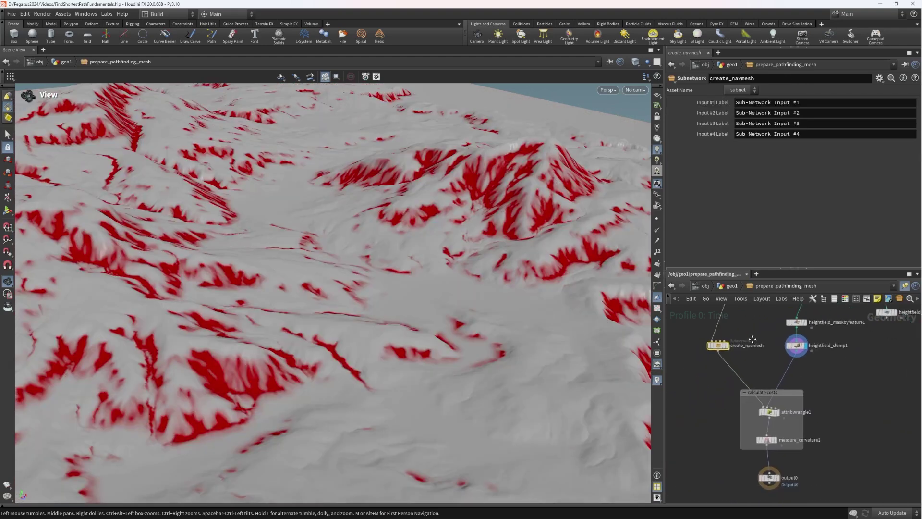
pyautogui.moveTo(818, 399)
pyautogui.mouseDown(button='middle')
pyautogui.moveTo(805, 455)
pyautogui.moveTo(821, 401)
pyautogui.mouseUp(button='middle')
pyautogui.scroll(-1, 807, 412)
pyautogui.scroll(2, 811, 414)
pyautogui.moveTo(835, 413); pyautogui.dragTo(725, 433)
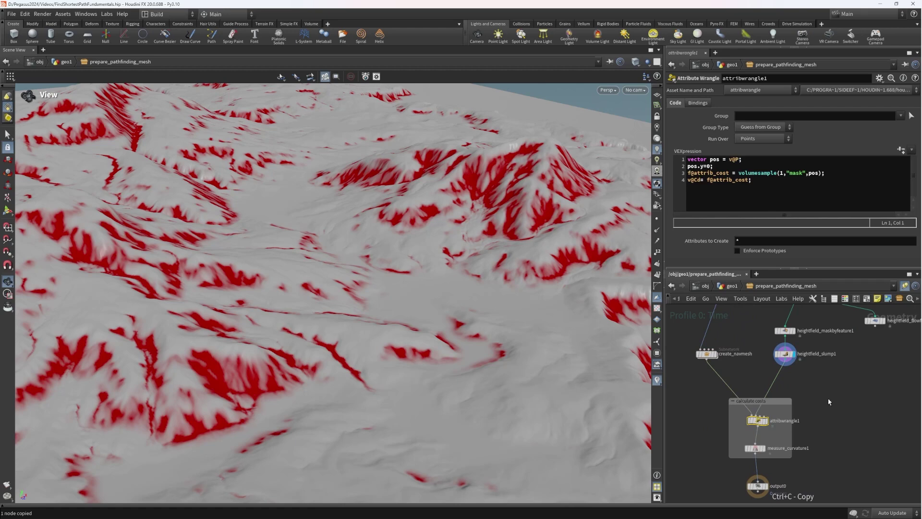
pyautogui.click(728, 286)
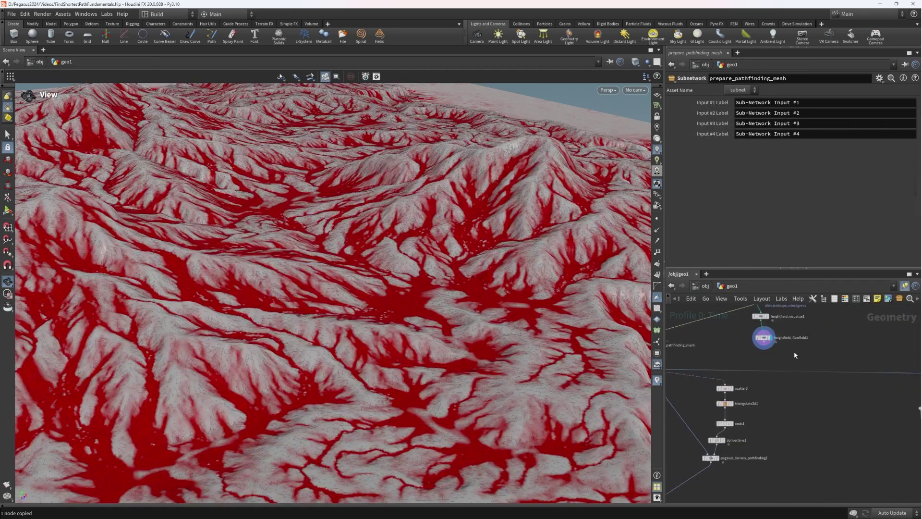
# Paste the wrangle into geo1, connect color1 and heightfield_flowfield1 to its inputs, and display the sampled mask.
pyautogui.hotkey('ctrl', 'v')
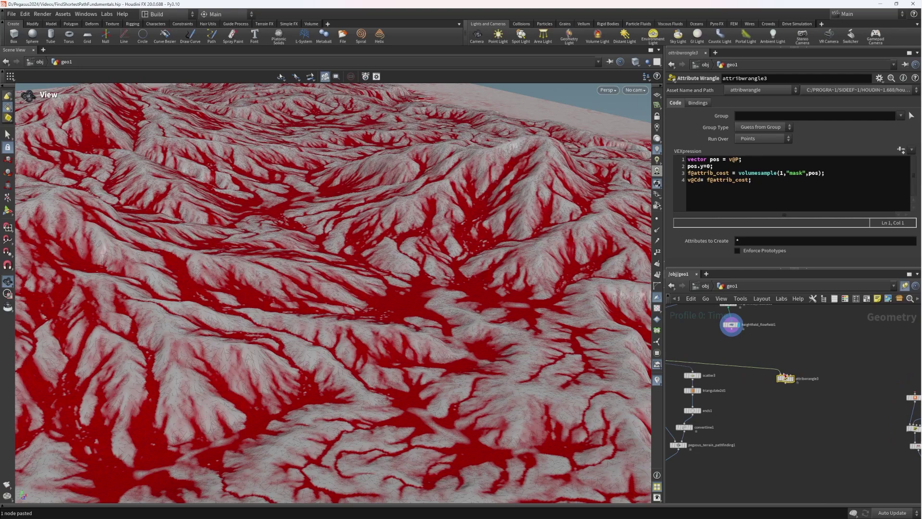
pyautogui.click(793, 379)
pyautogui.moveTo(421, 283); pyautogui.dragTo(455, 274)
pyautogui.scroll(-5, 455, 274)
pyautogui.scroll(3, 464, 242)
pyautogui.click(635, 62)
pyautogui.click(671, 169)
pyautogui.scroll(-3, 440, 223)
pyautogui.moveTo(441, 222); pyautogui.dragTo(473, 224)
pyautogui.scroll(-4, 842, 371)
pyautogui.scroll(1, 741, 365)
pyautogui.scroll(2, 741, 367)
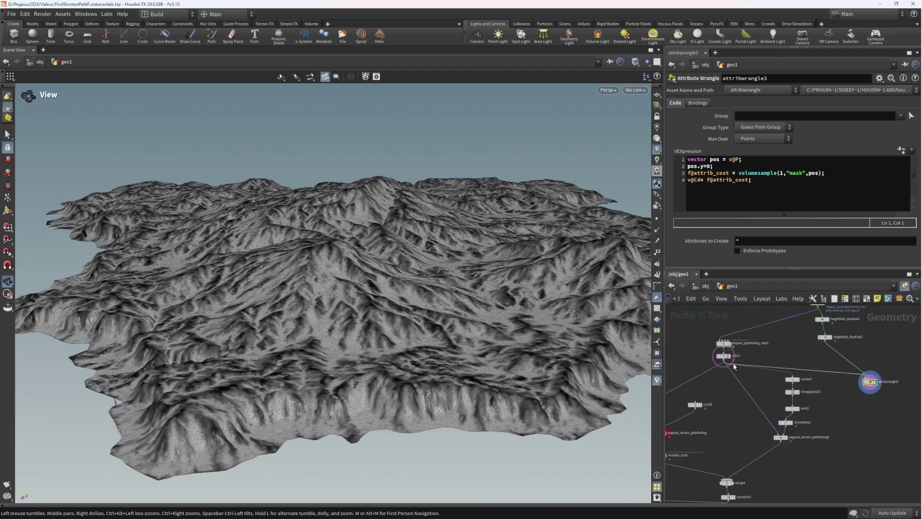
# Connect the output of attribwrangle3 to fast_group_unshared1 in the second pathfinding branch.
pyautogui.click(734, 366)
pyautogui.scroll(-3, 440, 284)
pyautogui.moveTo(441, 285); pyautogui.dragTo(478, 301)
pyautogui.scroll(3, 456, 300)
pyautogui.moveTo(857, 415); pyautogui.dragTo(754, 385, button='middle')
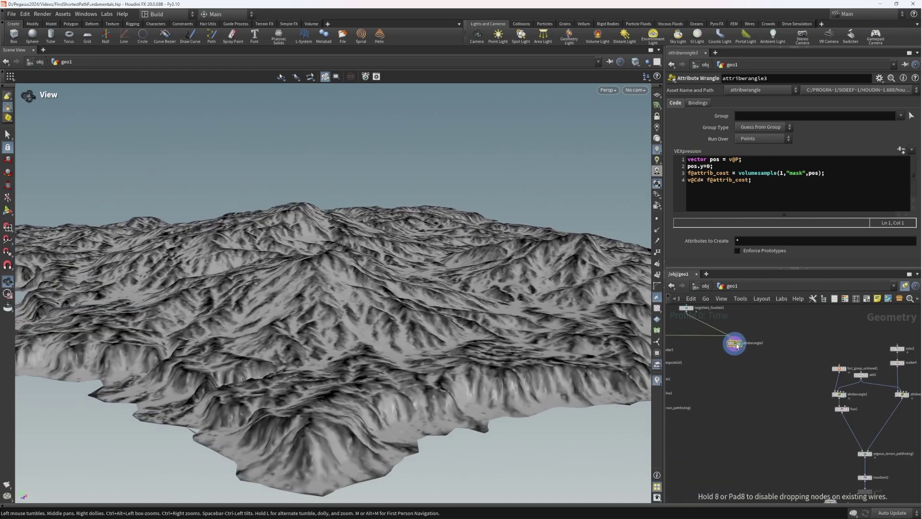
pyautogui.moveTo(732, 350); pyautogui.dragTo(727, 324, button='middle')
pyautogui.scroll(-3, 727, 324)
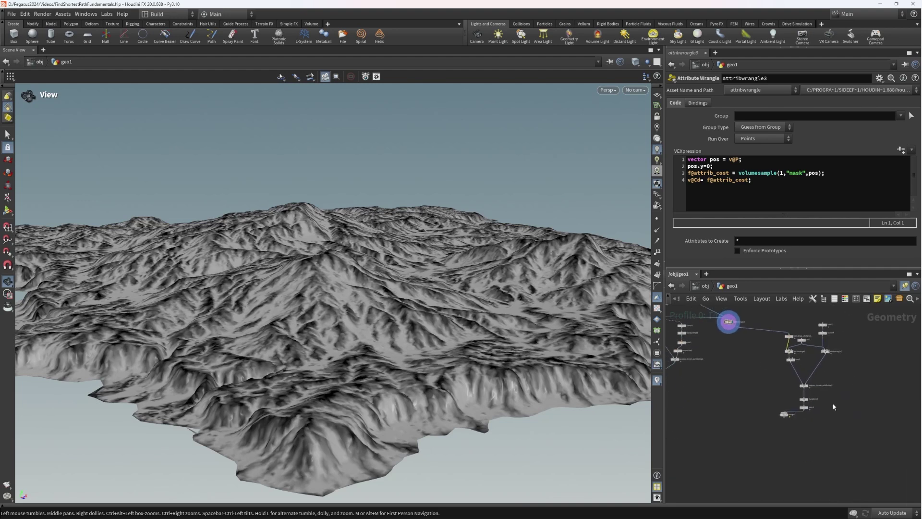
pyautogui.scroll(2, 785, 405)
pyautogui.moveTo(817, 391); pyautogui.dragTo(809, 442, button='middle')
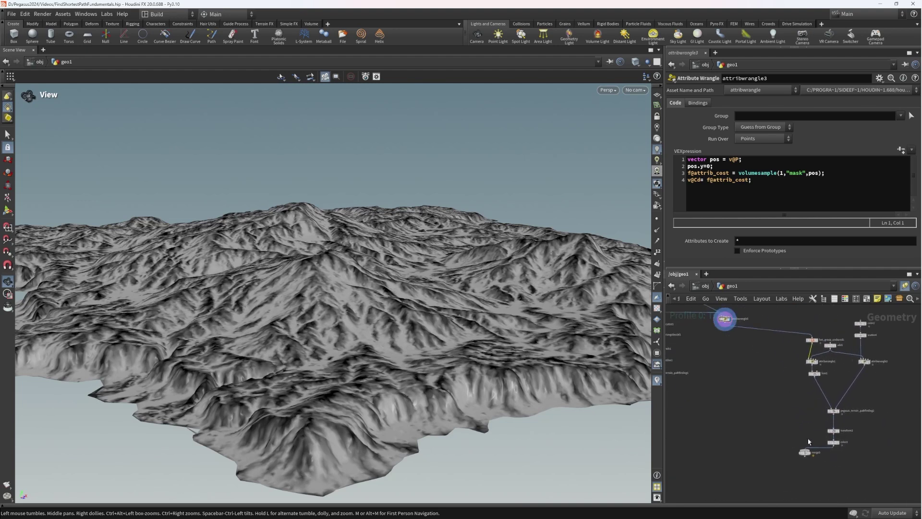
# Wire attribwrangle3 into merge5 through a pasted copy of color1 and display merge5.
pyautogui.moveTo(780, 388); pyautogui.dragTo(902, 437, button='middle')
pyautogui.moveTo(797, 401); pyautogui.dragTo(769, 407, button='middle')
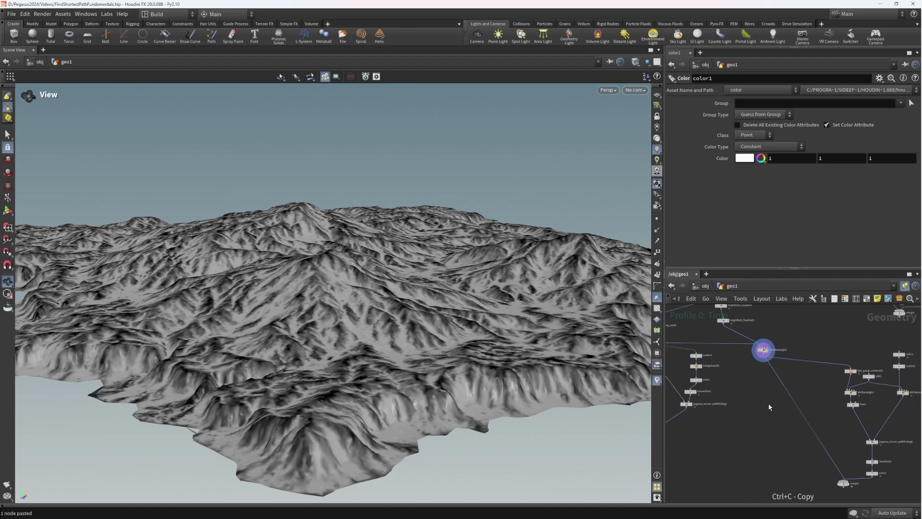
pyautogui.moveTo(784, 396); pyautogui.dragTo(791, 396)
pyautogui.moveTo(821, 412); pyautogui.dragTo(794, 384, button='middle')
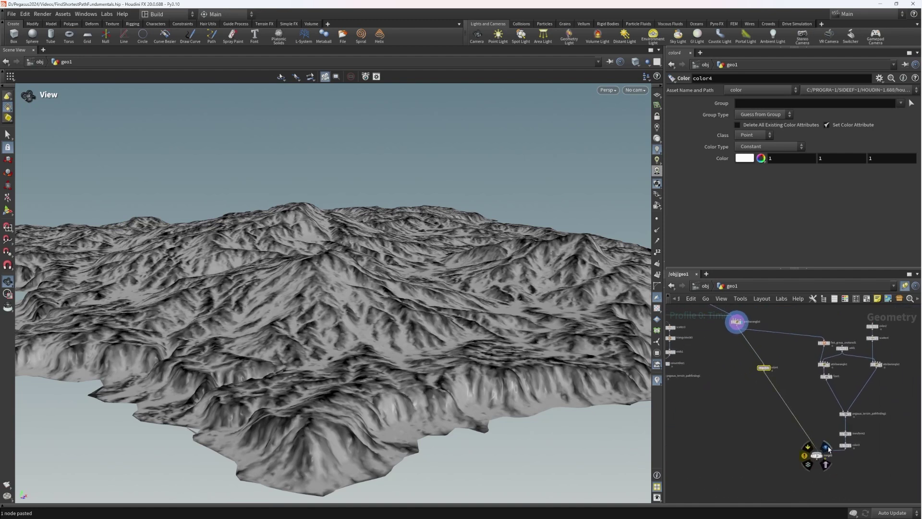
pyautogui.click(828, 449)
# Replace the failing color node above scatter4 with one ramped by height over 0 to 500, and move its white ramp stop inward.
pyautogui.scroll(2, 797, 392)
pyautogui.moveTo(813, 420); pyautogui.dragTo(832, 486)
pyautogui.scroll(-3, 730, 433)
pyautogui.scroll(3, 811, 375)
pyautogui.scroll(-2, 837, 398)
pyautogui.moveTo(838, 336); pyautogui.dragTo(839, 359, button='middle')
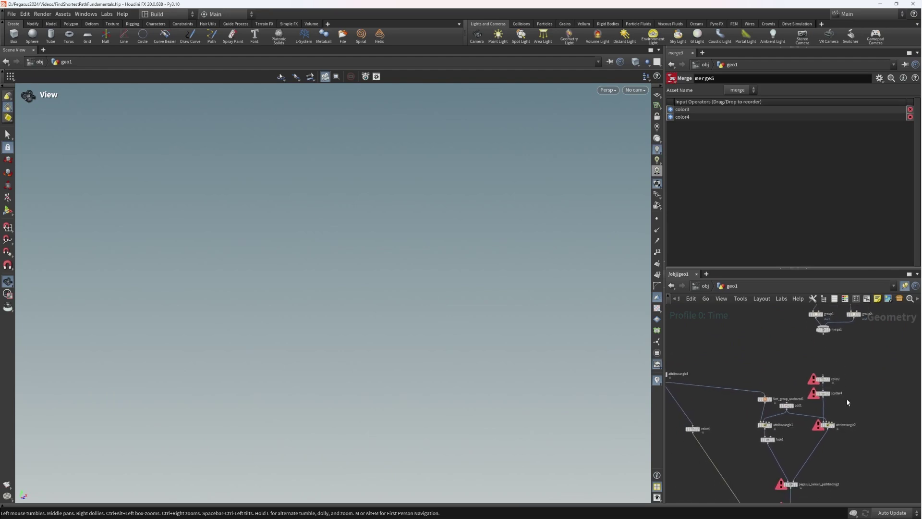
pyautogui.moveTo(844, 405); pyautogui.dragTo(830, 415, button='middle')
pyautogui.moveTo(801, 399); pyautogui.dragTo(802, 398)
pyautogui.press('Delete')
pyautogui.moveTo(846, 364); pyautogui.dragTo(824, 367)
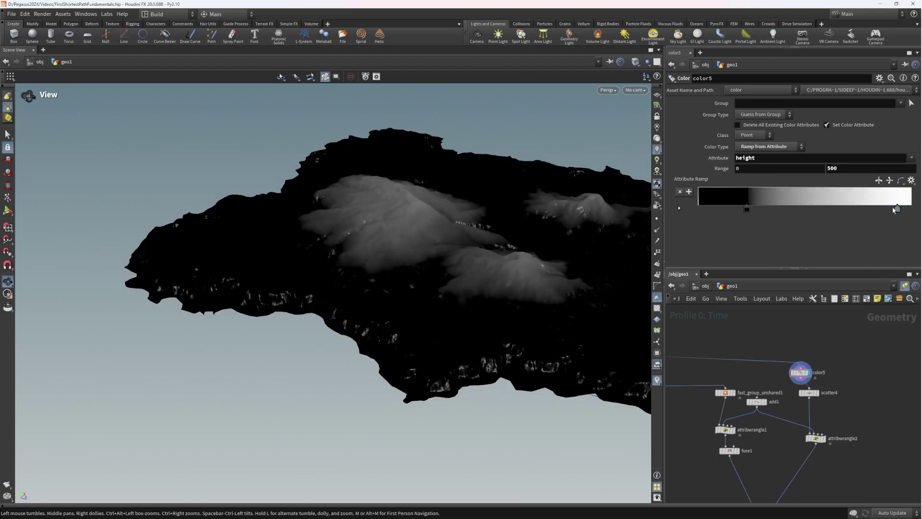
pyautogui.moveTo(769, 209); pyautogui.dragTo(752, 210)
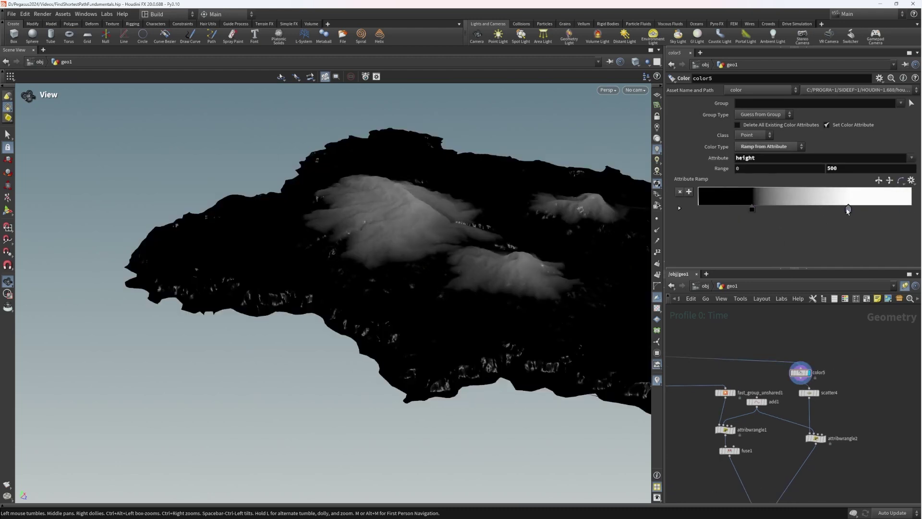
# Bypass color4, display merge5, and examine the traced paths over the flow field mask.
pyautogui.moveTo(817, 393); pyautogui.dragTo(851, 358, button='middle')
pyautogui.click(856, 349)
pyautogui.moveTo(877, 416); pyautogui.dragTo(884, 327, button='middle')
pyautogui.moveTo(451, 231); pyautogui.dragTo(413, 252)
pyautogui.scroll(5, 432, 222)
pyautogui.scroll(-3, 470, 237)
pyautogui.scroll(-2, 853, 379)
pyautogui.moveTo(891, 332); pyautogui.dragTo(863, 367, button='middle')
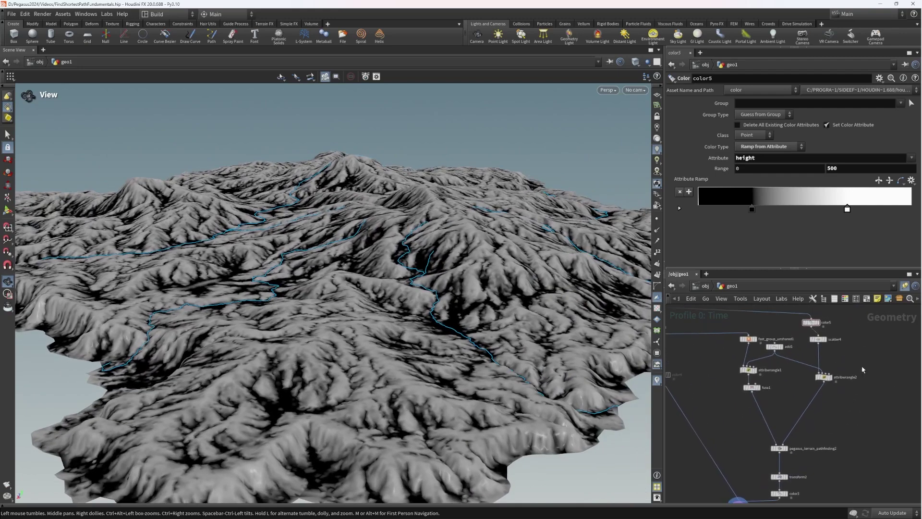
# Increase Force Total Count on scatter4 and set User Attrib Cost to 0.5 on pegasus_terrain_pathfinding2.
pyautogui.click(818, 339)
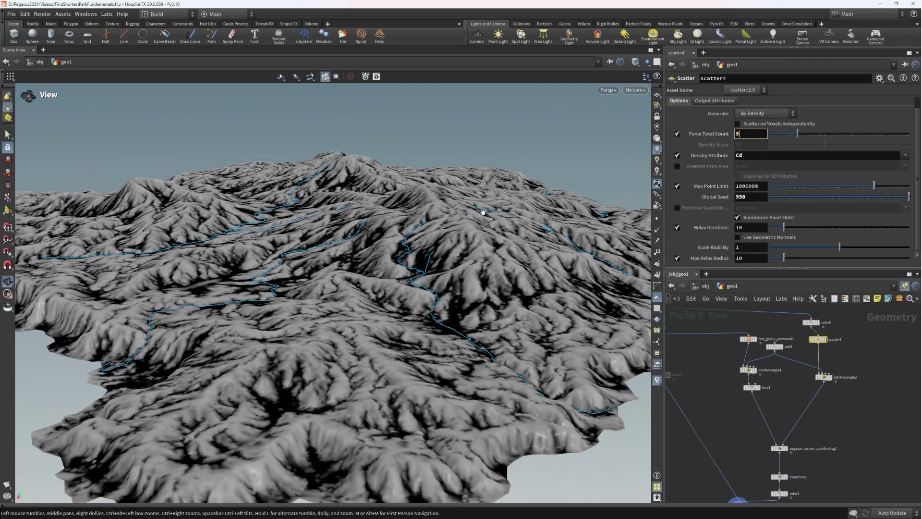
pyautogui.moveTo(484, 212); pyautogui.dragTo(533, 240)
pyautogui.scroll(-3, 533, 240)
pyautogui.scroll(1, 533, 241)
pyautogui.moveTo(409, 230); pyautogui.dragTo(538, 263)
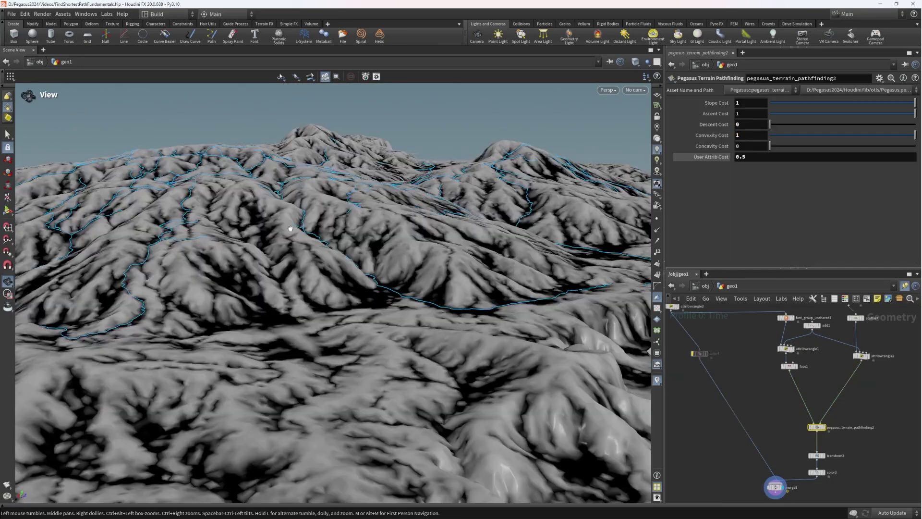
# Examine the denser paths on the terrain, and display color3 to view them alone.
pyautogui.moveTo(380, 225); pyautogui.dragTo(502, 312)
pyautogui.scroll(-3, 780, 375)
pyautogui.scroll(2, 768, 406)
pyautogui.moveTo(818, 450); pyautogui.dragTo(856, 402, button='middle')
pyautogui.click(865, 388)
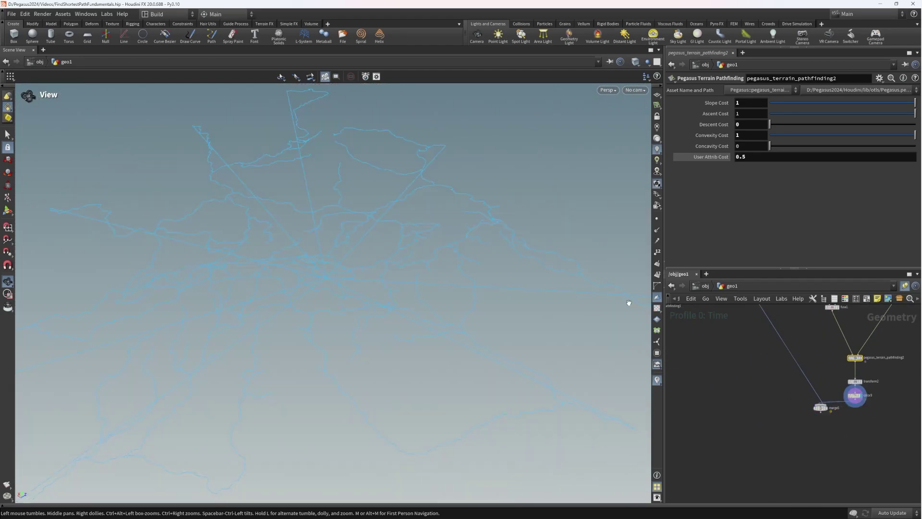
# Display transform1 to view the merged path networks, and isolate the output of pegasus_terrain_pathfinding1.
pyautogui.moveTo(687, 399); pyautogui.dragTo(843, 379, button='middle')
pyautogui.scroll(-3, 799, 375)
pyautogui.scroll(3, 768, 365)
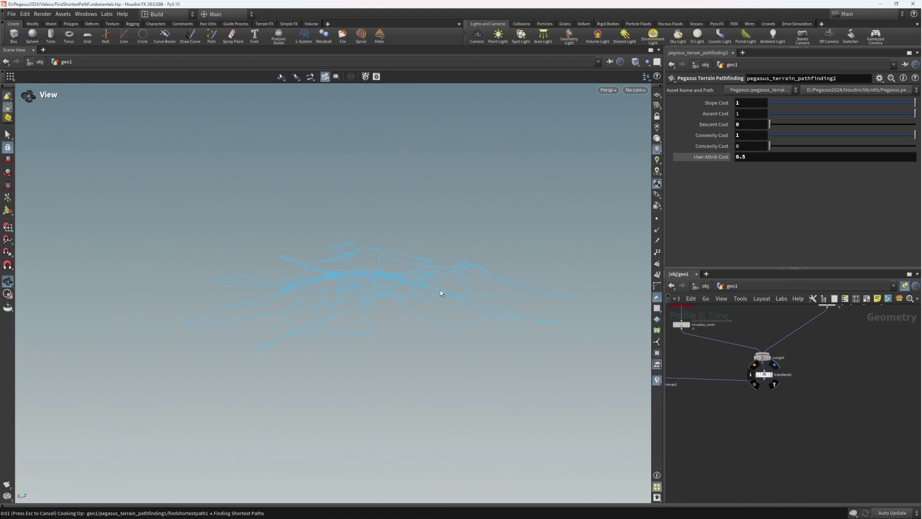
pyautogui.scroll(-3, 838, 401)
pyautogui.scroll(3, 845, 344)
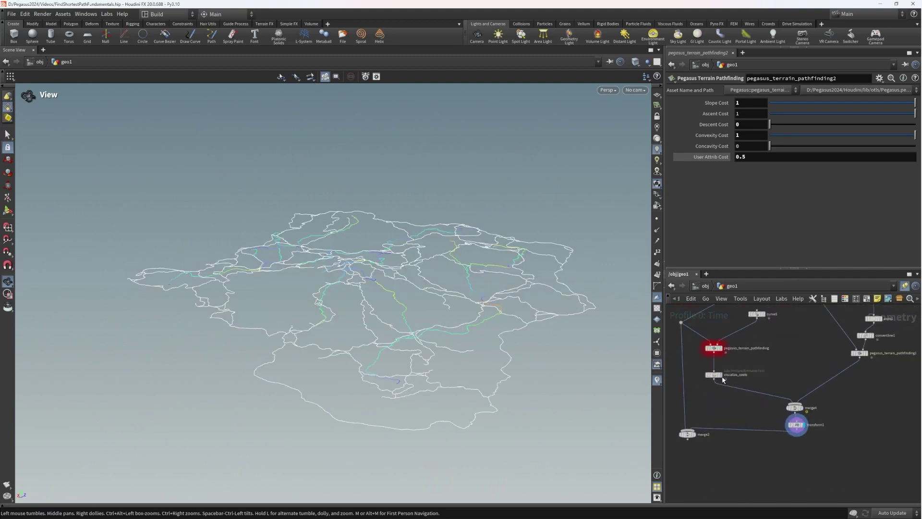
pyautogui.click(721, 374)
pyautogui.moveTo(873, 383); pyautogui.dragTo(798, 402, button='middle')
pyautogui.scroll(2, 798, 402)
pyautogui.click(791, 359)
# Connect the output of pegasus_terrain_pathfinding2 to merge4.
pyautogui.scroll(-3, 831, 420)
pyautogui.scroll(-1, 780, 414)
pyautogui.moveTo(796, 442); pyautogui.dragTo(706, 380, button='middle')
pyautogui.scroll(-1, 779, 411)
pyautogui.moveTo(874, 412); pyautogui.dragTo(891, 412, button='middle')
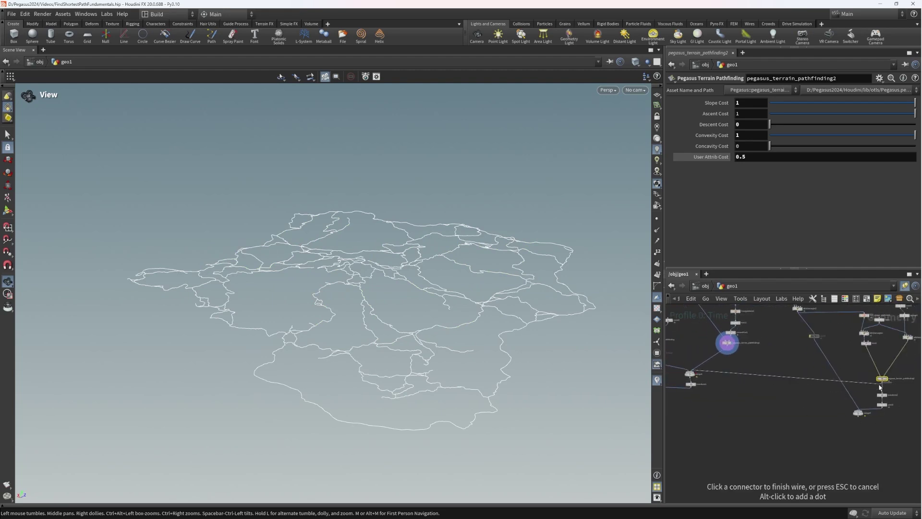
pyautogui.scroll(2, 845, 385)
# Move color3 onto the wire from pegasus_terrain_pathfinding2 to merge4 and delete the leftover transform and merge nodes below.
pyautogui.click(830, 397)
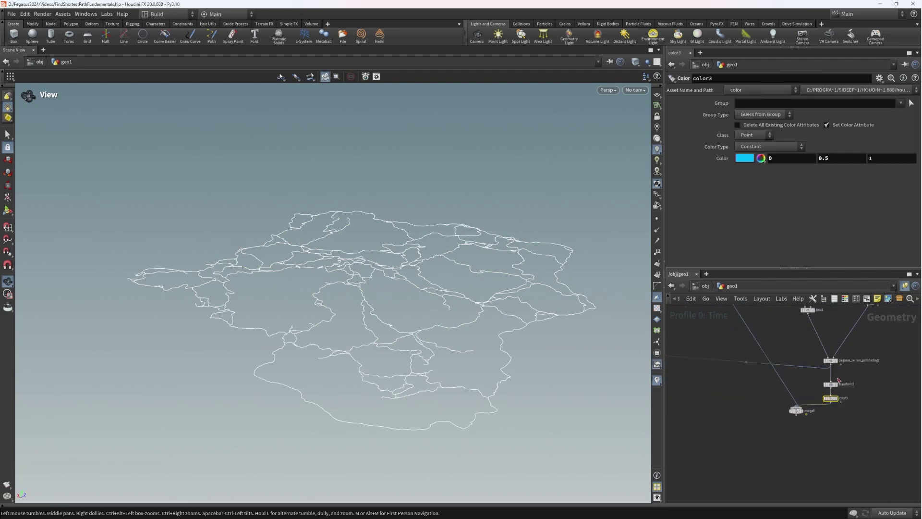
pyautogui.moveTo(854, 373); pyautogui.dragTo(866, 376, button='middle')
pyautogui.hotkey('ctrl', 'x')
pyautogui.hotkey('ctrl', 'v')
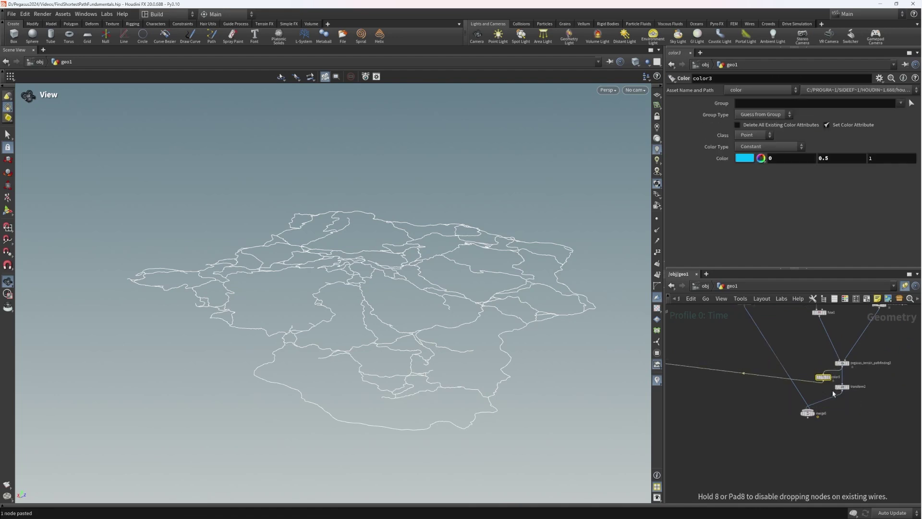
pyautogui.press('Delete')
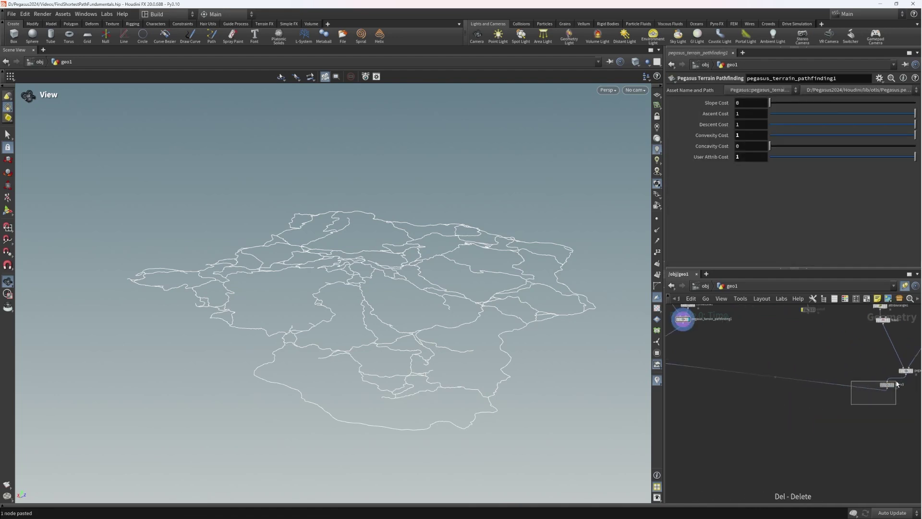
# Insert a copy of color3 between pegasus_terrain_pathfinding1 and merge4 and set its color to olive (0.3, 0.3, 0.075).
pyautogui.moveTo(898, 381); pyautogui.dragTo(898, 381)
pyautogui.hotkey('ctrl', 'c')
pyautogui.moveTo(743, 358); pyautogui.dragTo(854, 379, button='middle')
pyautogui.scroll(2, 826, 375)
pyautogui.moveTo(782, 374); pyautogui.dragTo(809, 388, button='middle')
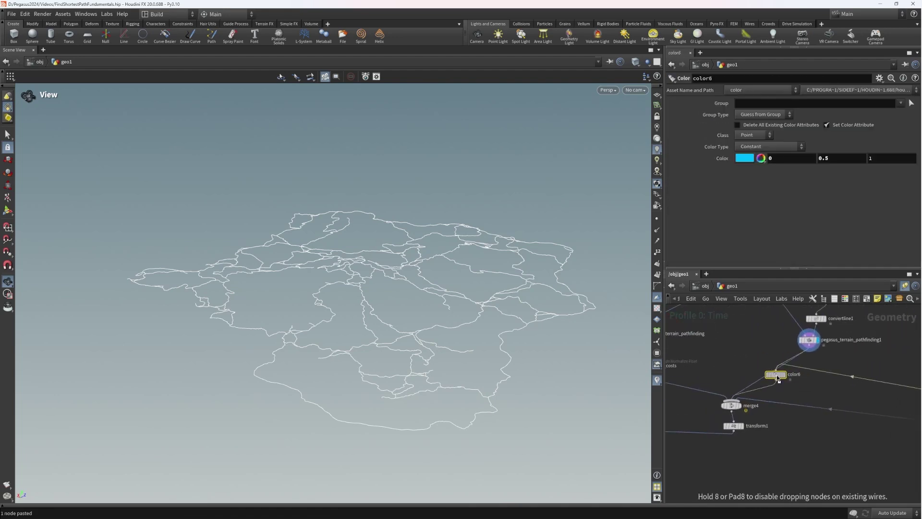
pyautogui.click(744, 161)
pyautogui.click(770, 94)
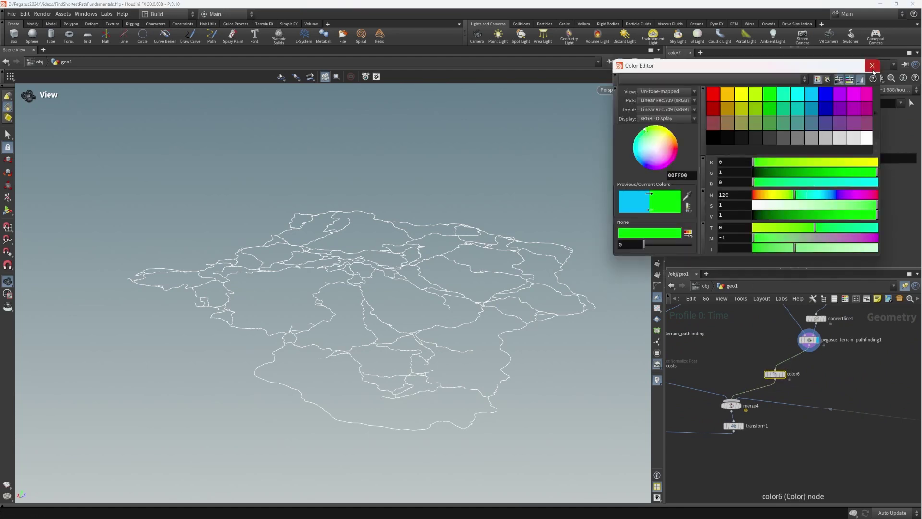
pyautogui.click(742, 122)
pyautogui.click(872, 65)
# Insert another color node copy between visualize_costs and merge4 and set its color to red (1, 0, 0).
pyautogui.moveTo(837, 419); pyautogui.dragTo(892, 389, button='middle')
pyautogui.moveTo(726, 362); pyautogui.dragTo(753, 385, button='middle')
pyautogui.hotkey('ctrl', 'c')
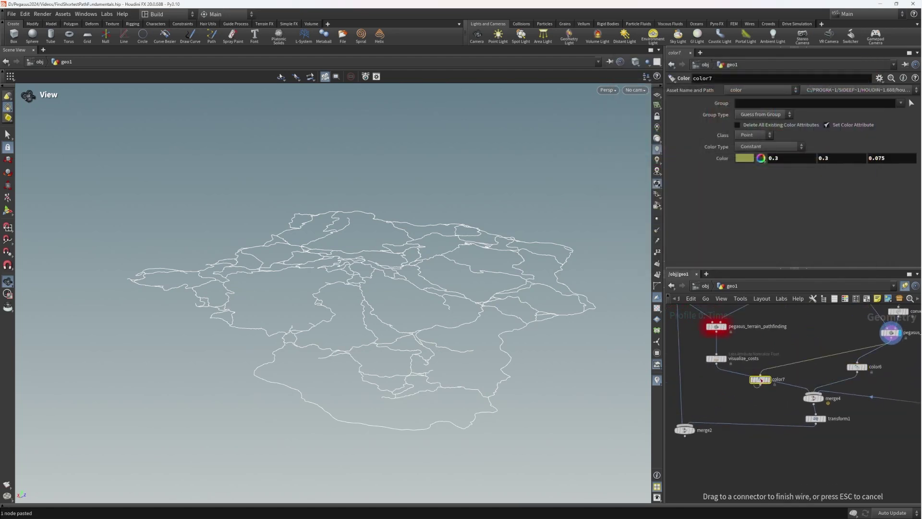
pyautogui.click(755, 379)
pyautogui.click(746, 159)
pyautogui.click(720, 99)
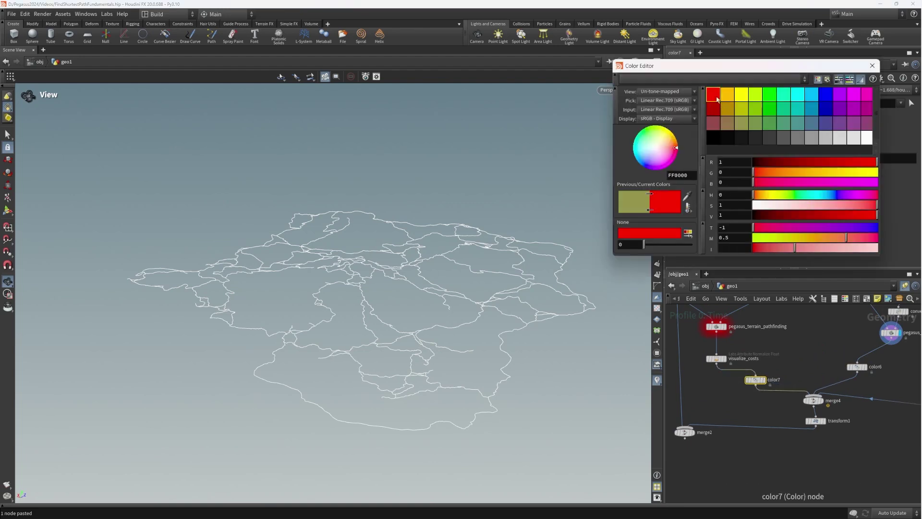
pyautogui.click(872, 66)
# Display merge2 to view the terrain together with the colored path networks.
pyautogui.moveTo(765, 451); pyautogui.dragTo(782, 419, button='middle')
pyautogui.click(708, 399)
pyautogui.moveTo(410, 303); pyautogui.dragTo(443, 274)
# Set the color of color6 to pure green (0, 1, 0) and save the scene.
pyautogui.moveTo(778, 405); pyautogui.dragTo(679, 444, button='middle')
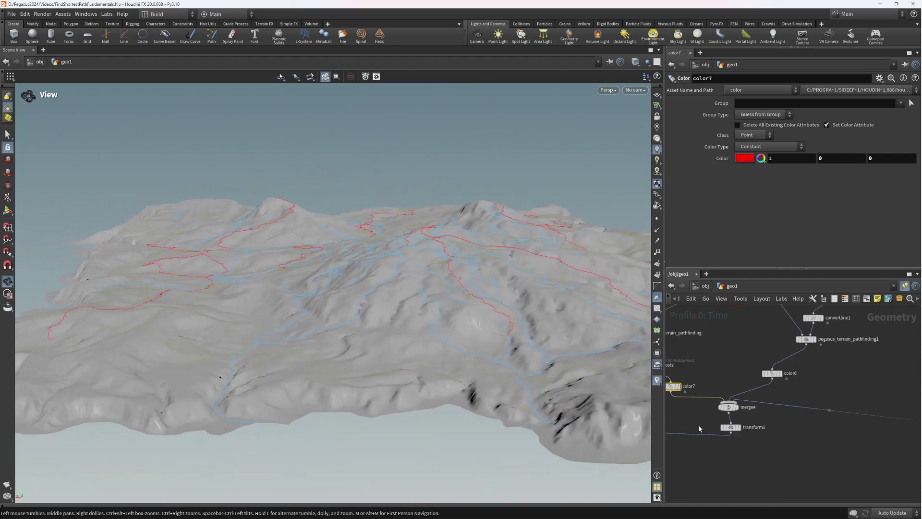
pyautogui.click(744, 158)
pyautogui.click(771, 96)
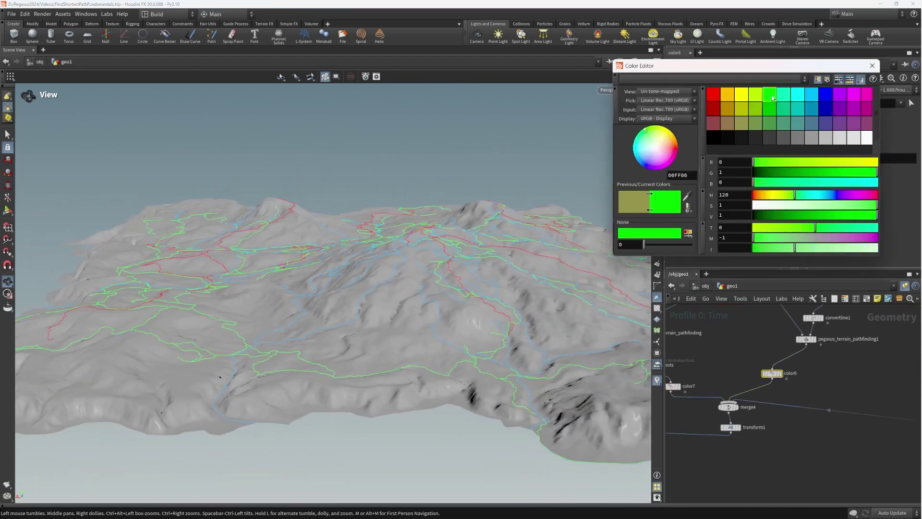
pyautogui.moveTo(449, 218); pyautogui.dragTo(485, 269)
pyautogui.click(872, 66)
pyautogui.hotkey('ctrl', 's')
# Save the scene again and examine the red, green and blue path networks across the terrain.
pyautogui.scroll(-2, 722, 362)
pyautogui.moveTo(427, 297); pyautogui.dragTo(446, 279)
pyautogui.scroll(-5, 801, 393)
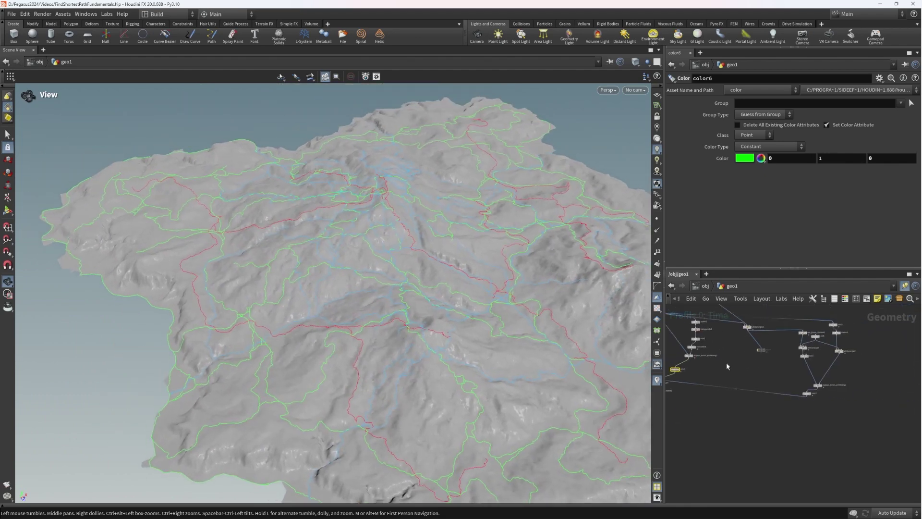
pyautogui.hotkey('ctrl', 's')
pyautogui.moveTo(409, 253); pyautogui.dragTo(453, 249)
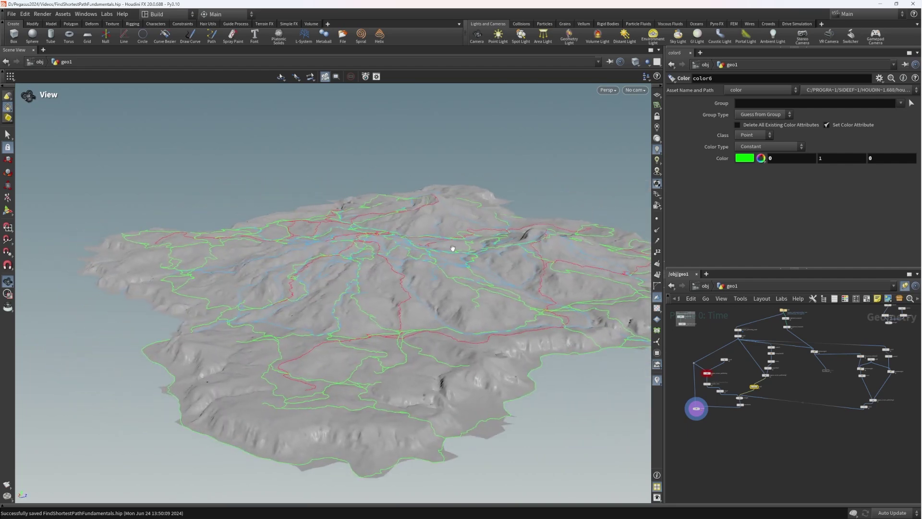
pyautogui.scroll(2, 793, 394)
pyautogui.moveTo(794, 395); pyautogui.dragTo(841, 397, button='middle')
pyautogui.moveTo(475, 269); pyautogui.dragTo(469, 287)
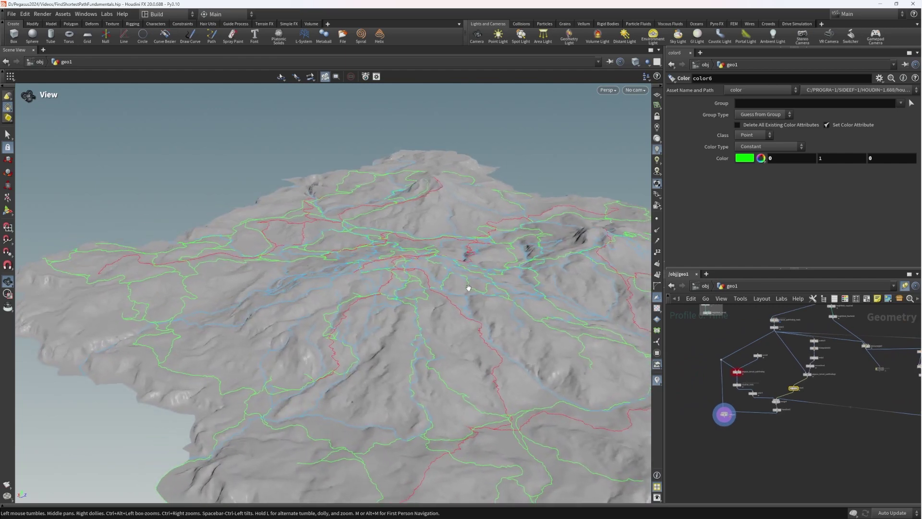